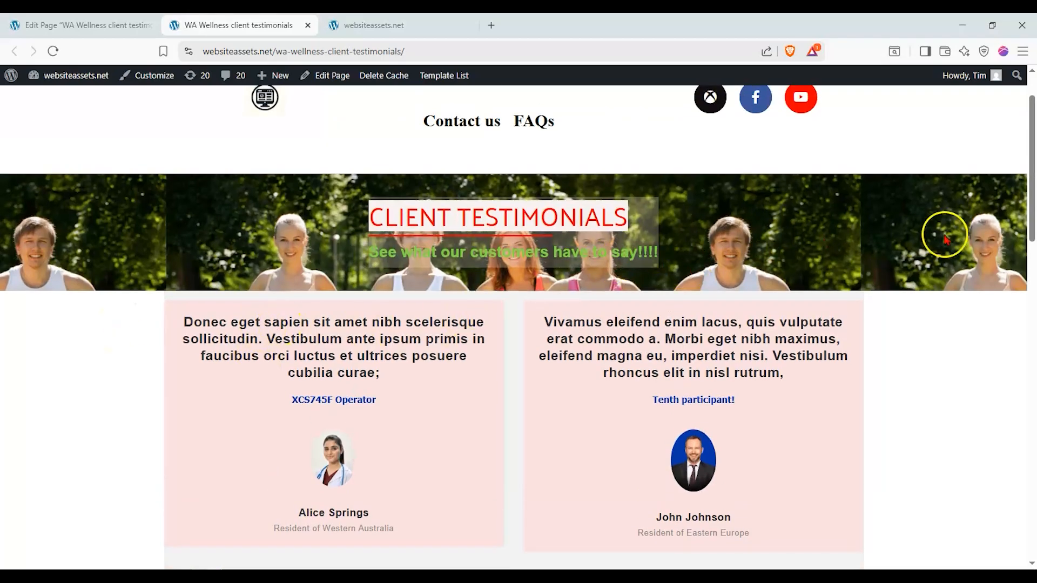
# - Examine the finished client testimonials page, including its testimonial cards and the experience submission form
pyautogui.scroll(-3, 475, 243)
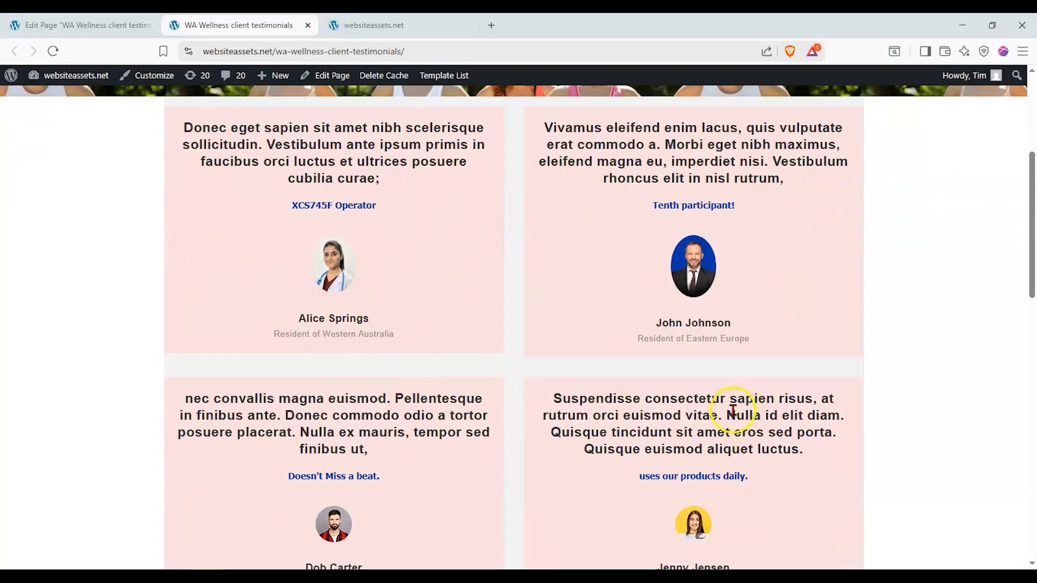
pyautogui.scroll(-2, 732, 410)
pyautogui.scroll(1, 724, 378)
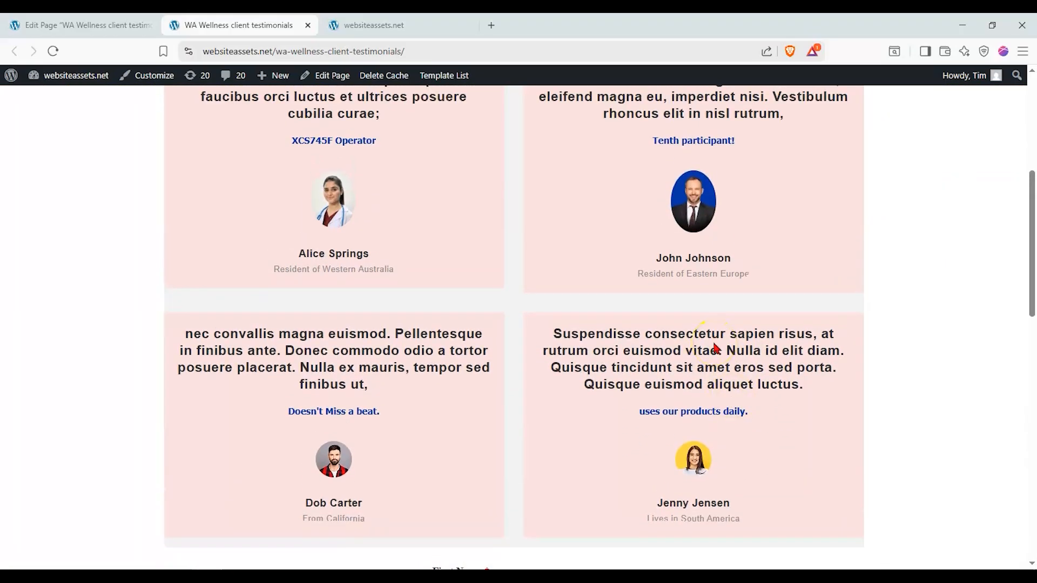
pyautogui.scroll(1, 675, 330)
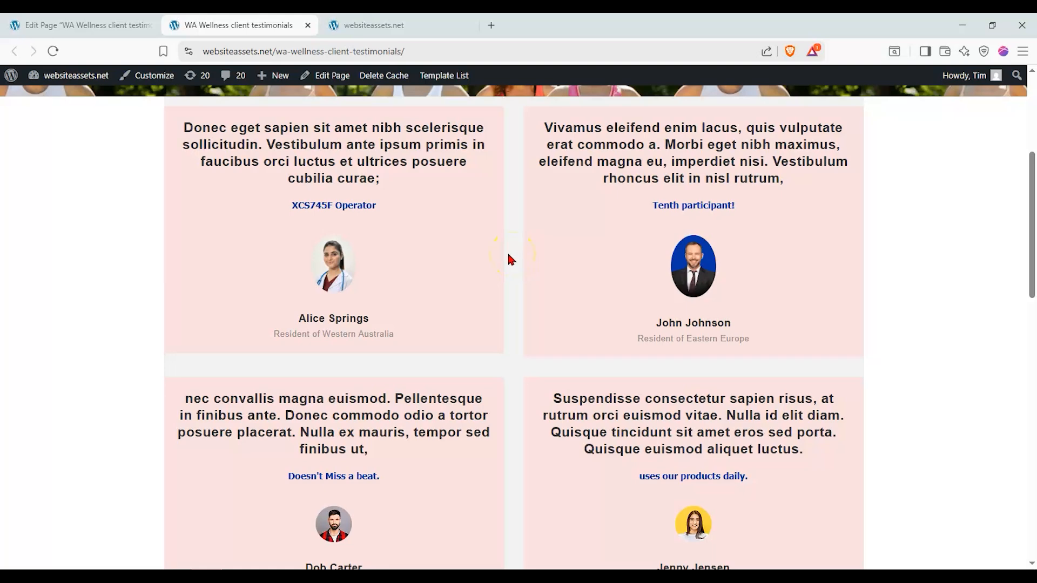
pyautogui.scroll(-1, 500, 250)
pyautogui.scroll(1, 505, 238)
pyautogui.scroll(-4, 500, 252)
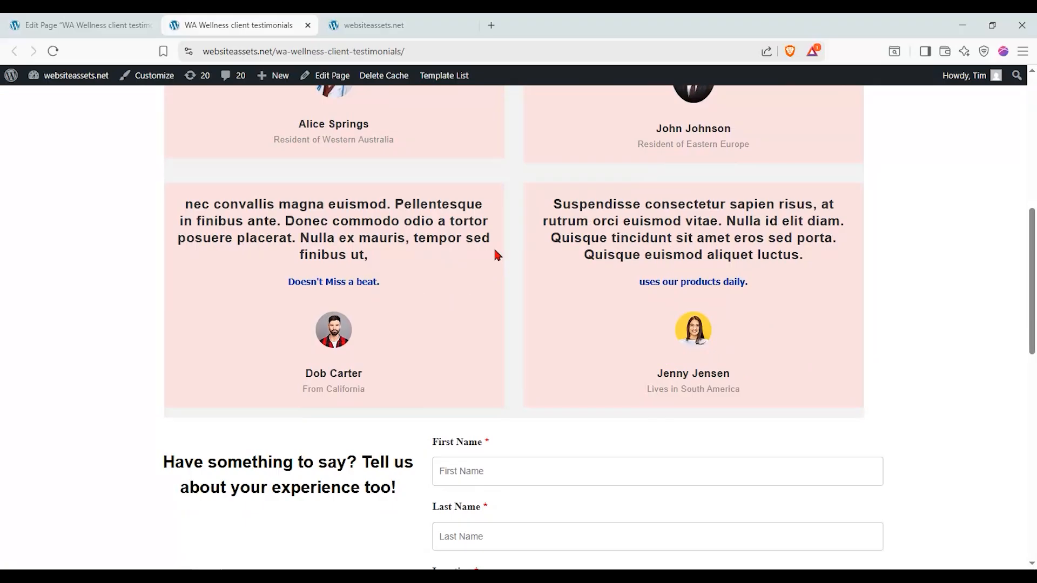
pyautogui.scroll(-5, 489, 253)
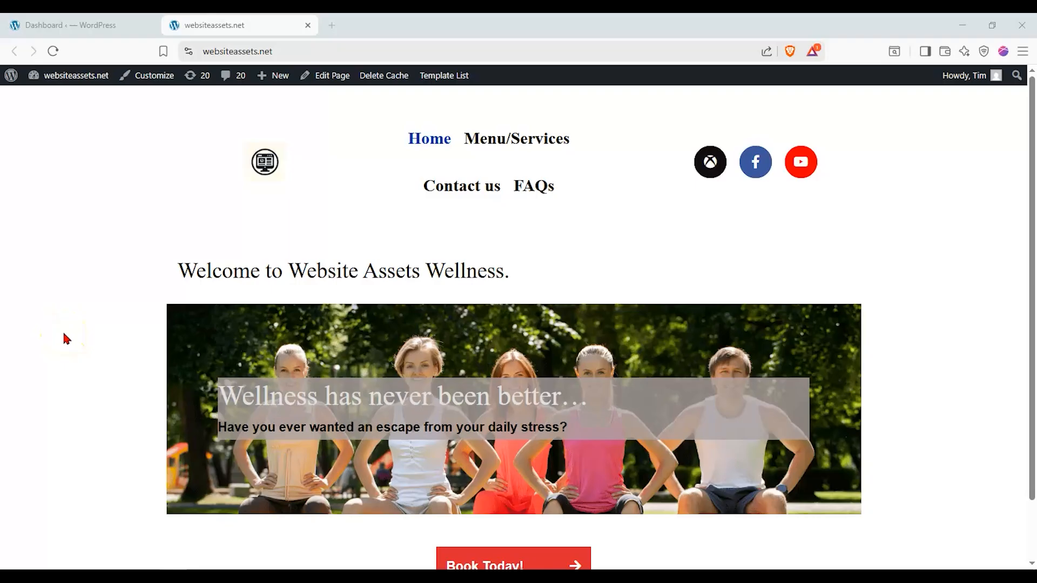
# - Look over the site's home page and open the Menu/Services page
pyautogui.scroll(-1, 139, 286)
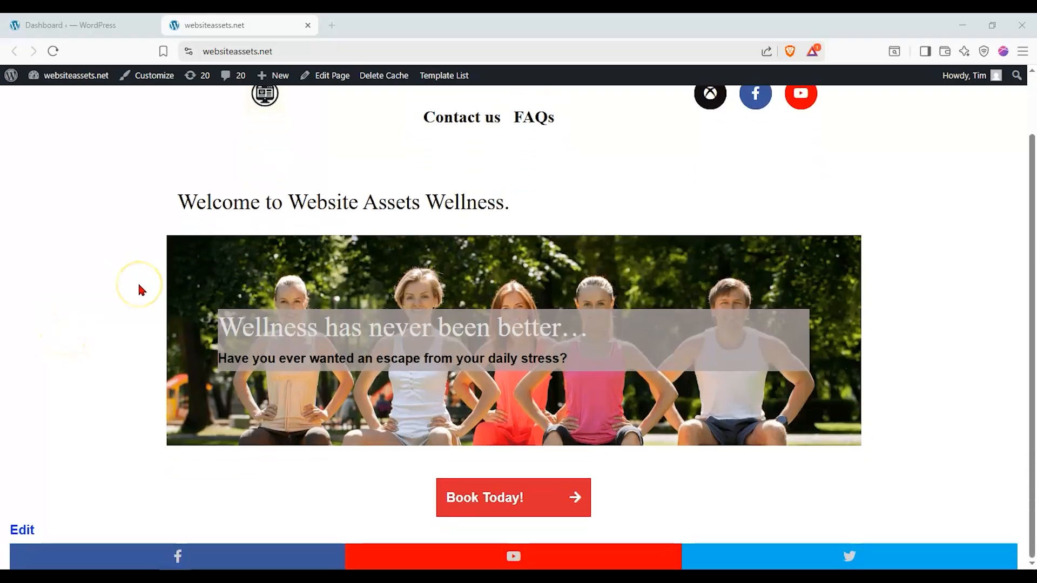
pyautogui.scroll(1, 139, 290)
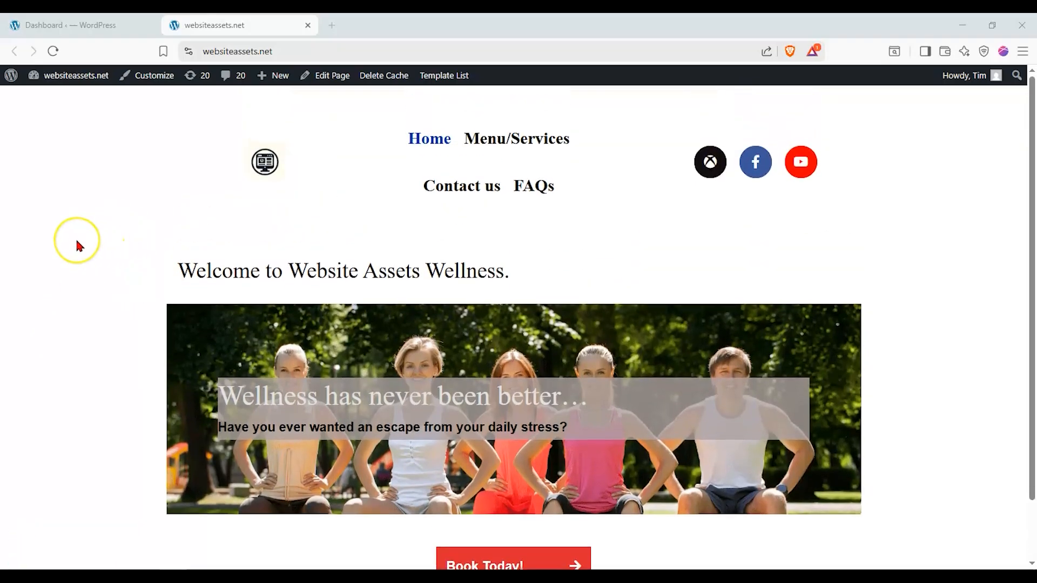
pyautogui.scroll(-1, 78, 246)
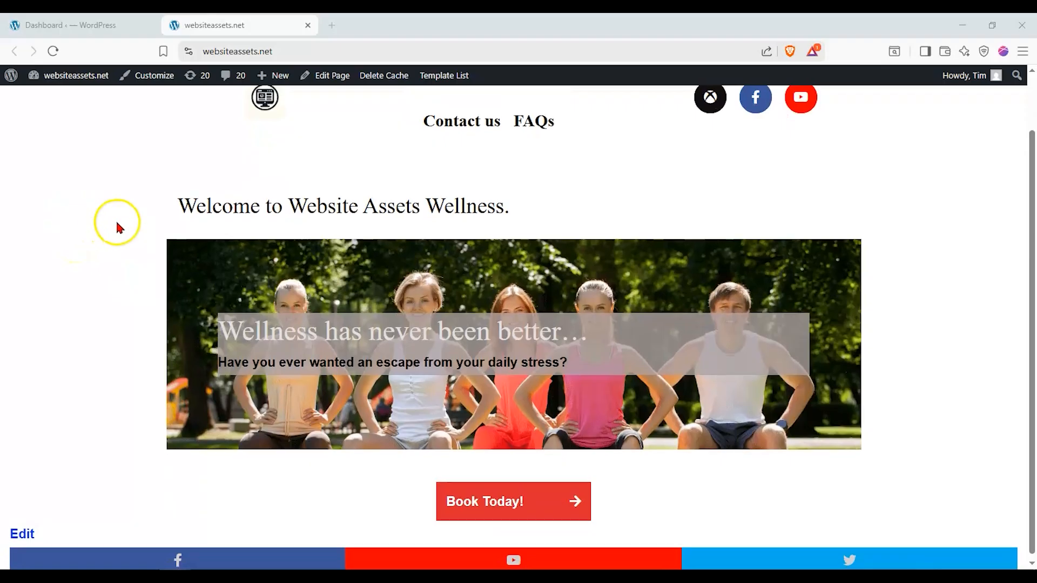
pyautogui.scroll(1, 146, 154)
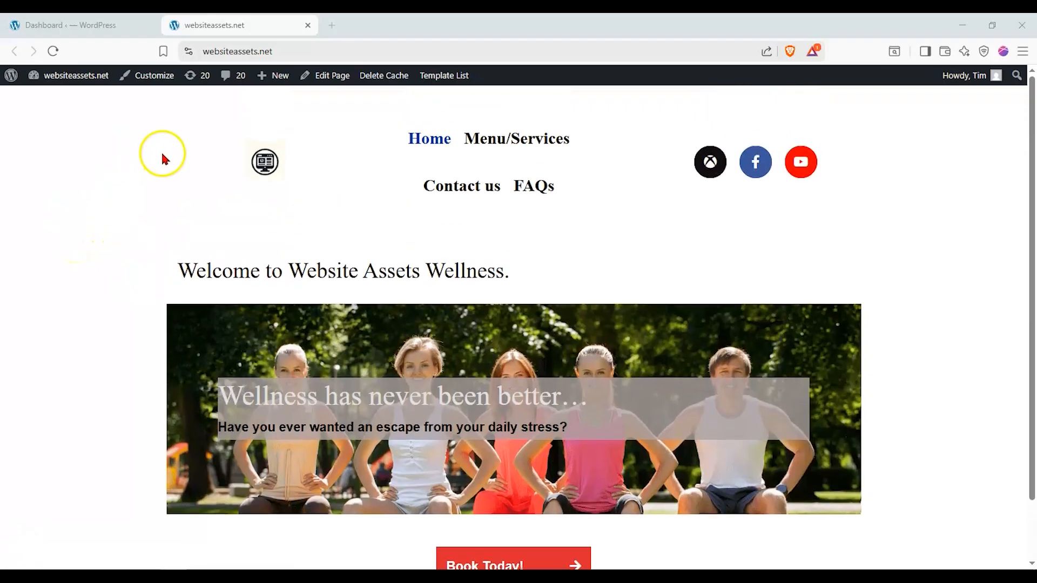
pyautogui.click(490, 142)
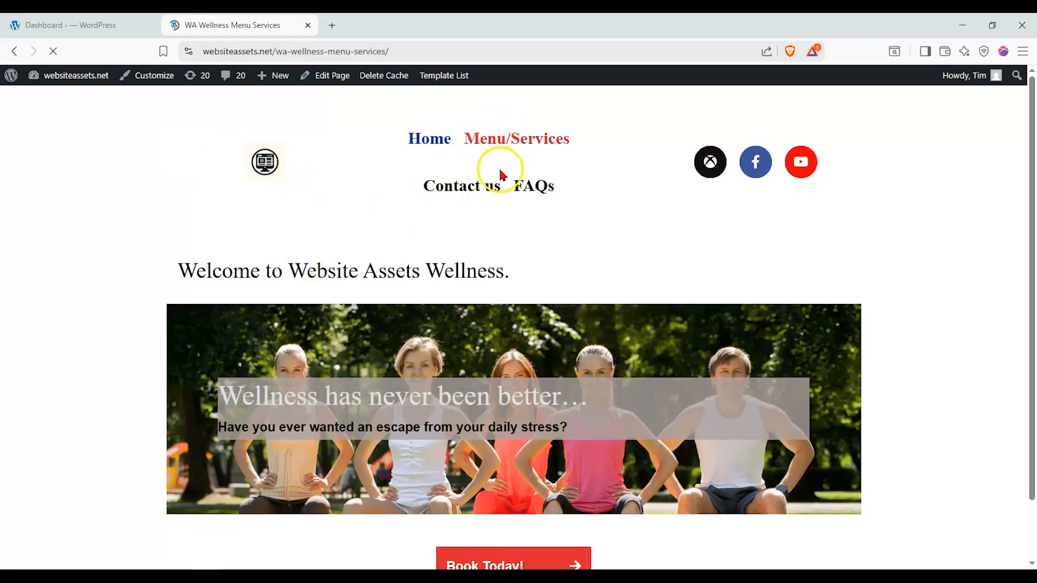
# - View the FAQs page and expand questions under Questions about X and Questions about Y
pyautogui.click(538, 198)
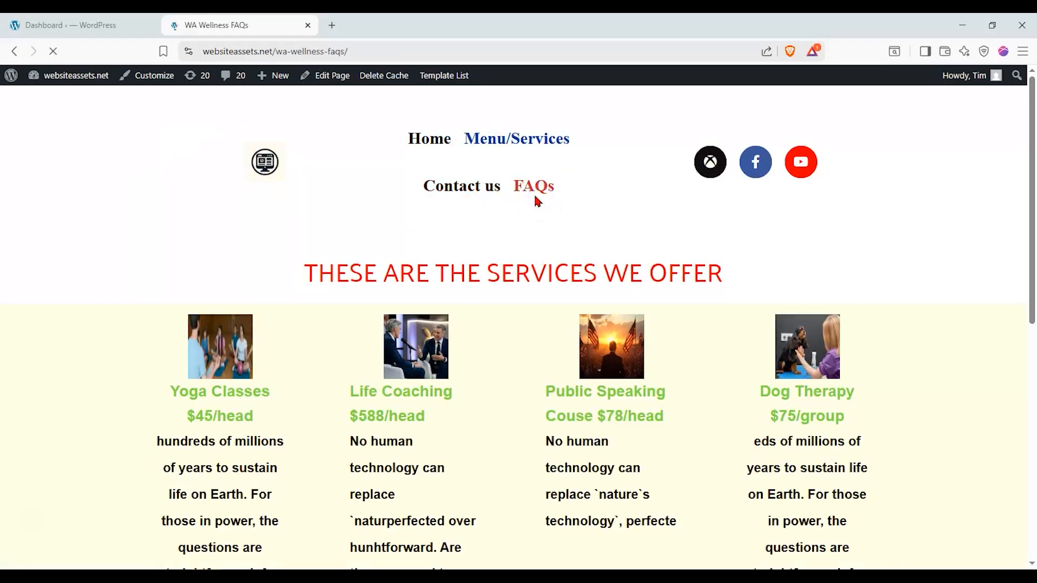
pyautogui.scroll(-3, 433, 205)
pyautogui.scroll(-3, 365, 243)
pyautogui.click(588, 226)
pyautogui.click(562, 268)
pyautogui.click(146, 231)
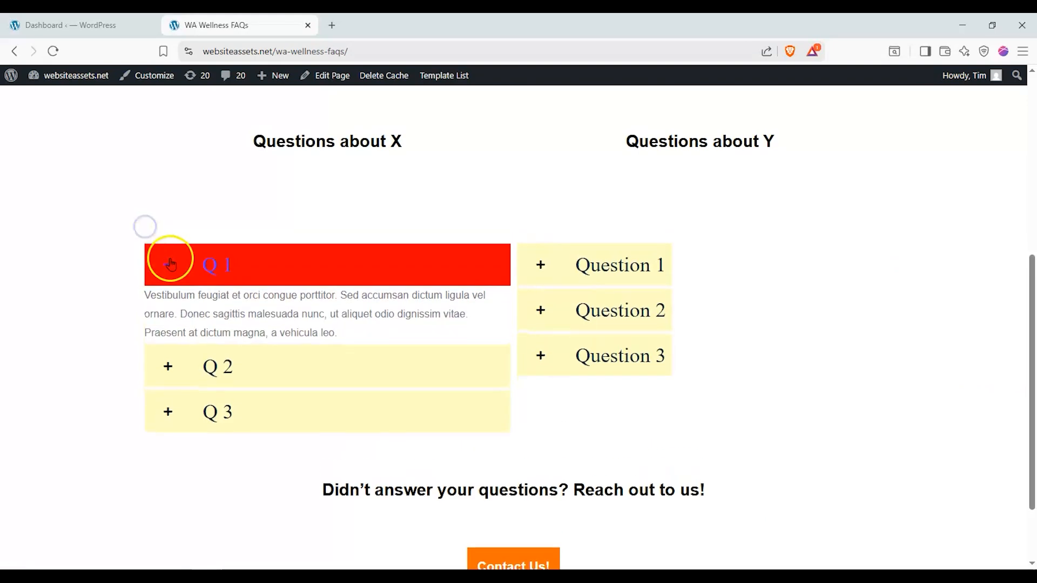
pyautogui.scroll(6, 243, 286)
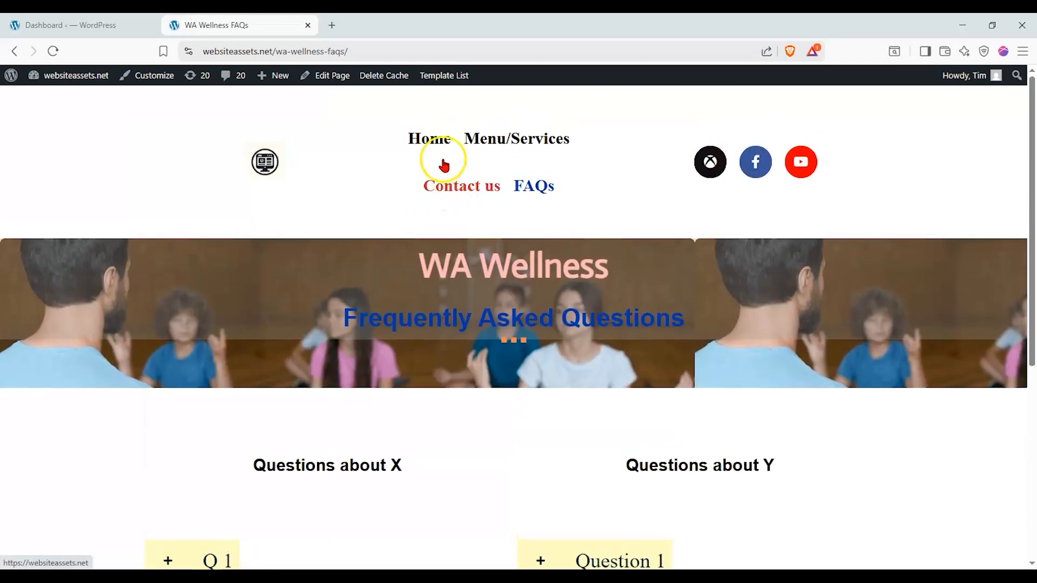
# - Return to the Menu/Services page and look through the offered services
pyautogui.scroll(-1, 513, 218)
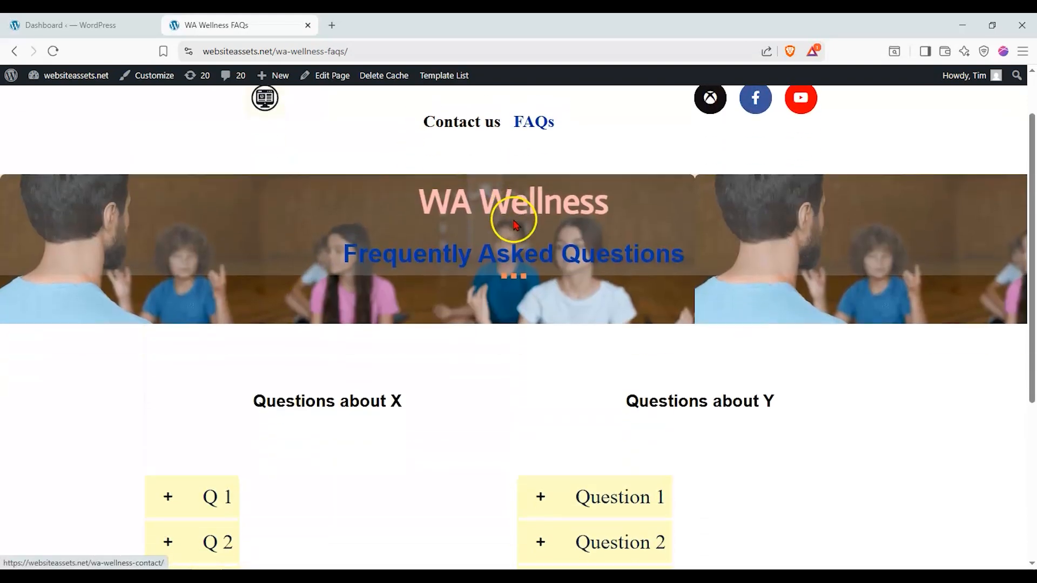
pyautogui.scroll(1, 513, 214)
pyautogui.click(536, 135)
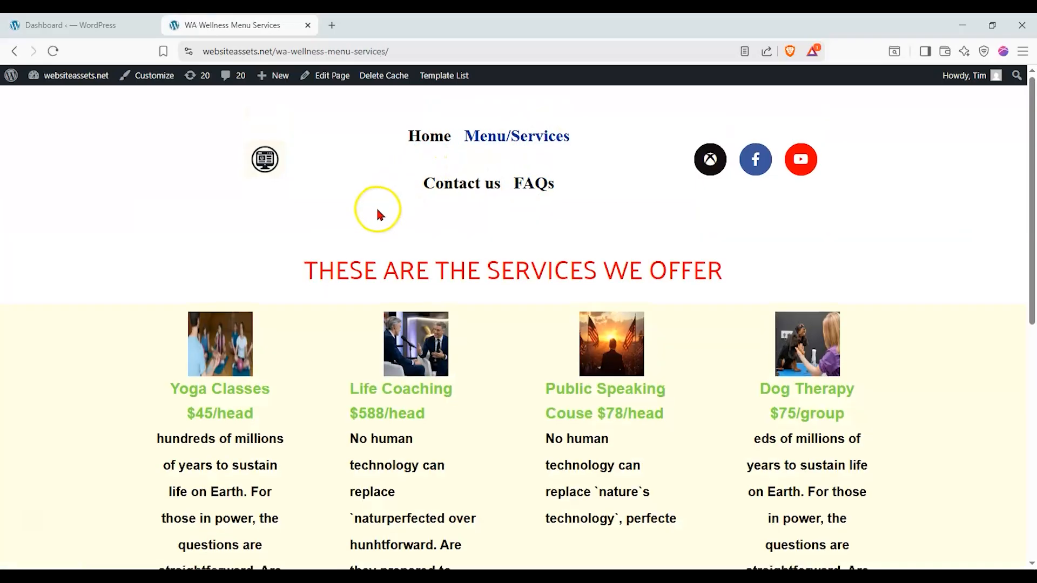
pyautogui.scroll(-9, 375, 206)
pyautogui.scroll(10, 375, 189)
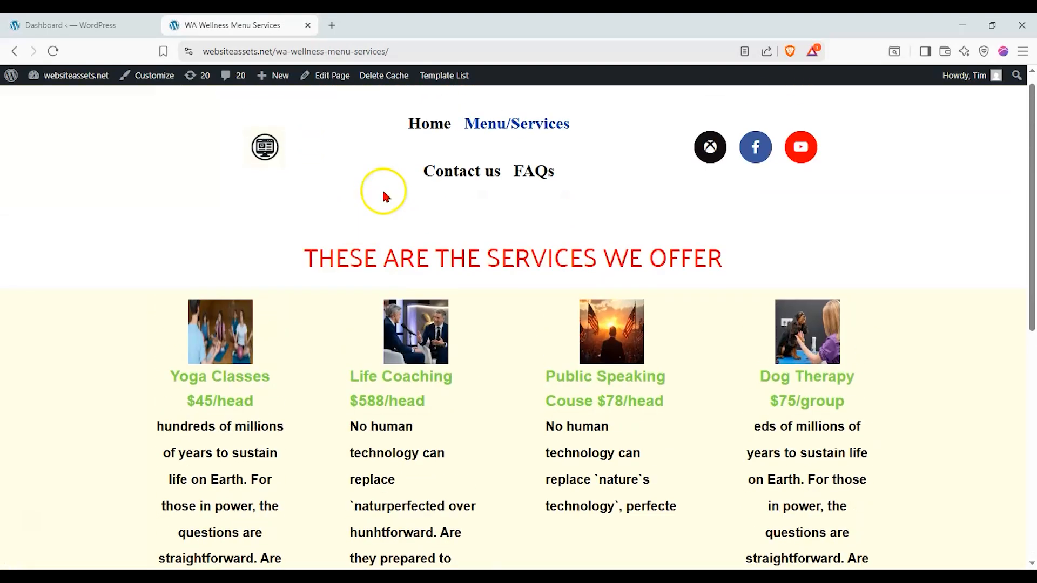
# - Go back to the home page and review its header, hero banner, booking button and footer
pyautogui.click(420, 137)
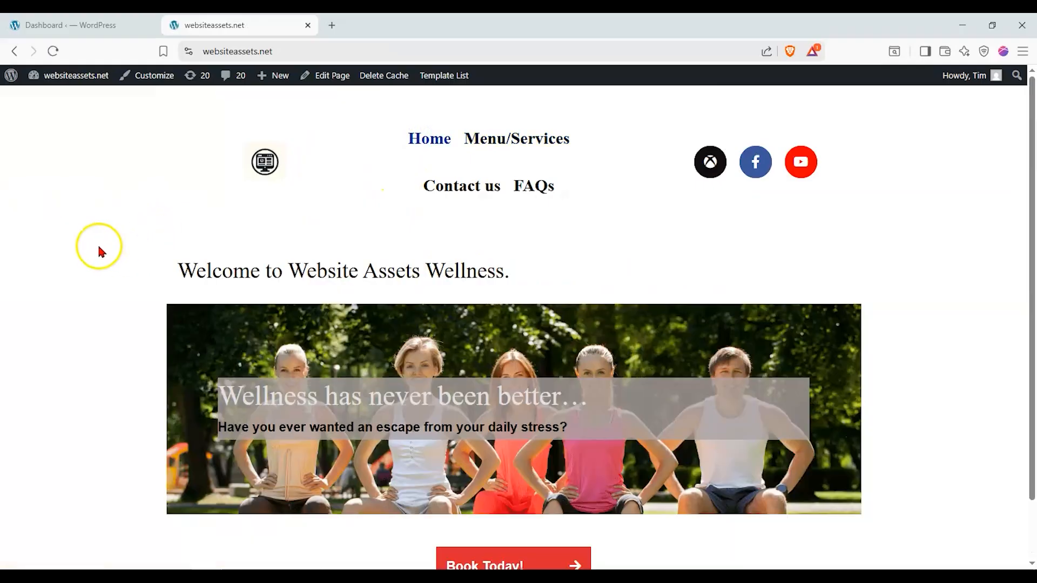
pyautogui.scroll(-2, 95, 224)
pyautogui.scroll(2, 93, 232)
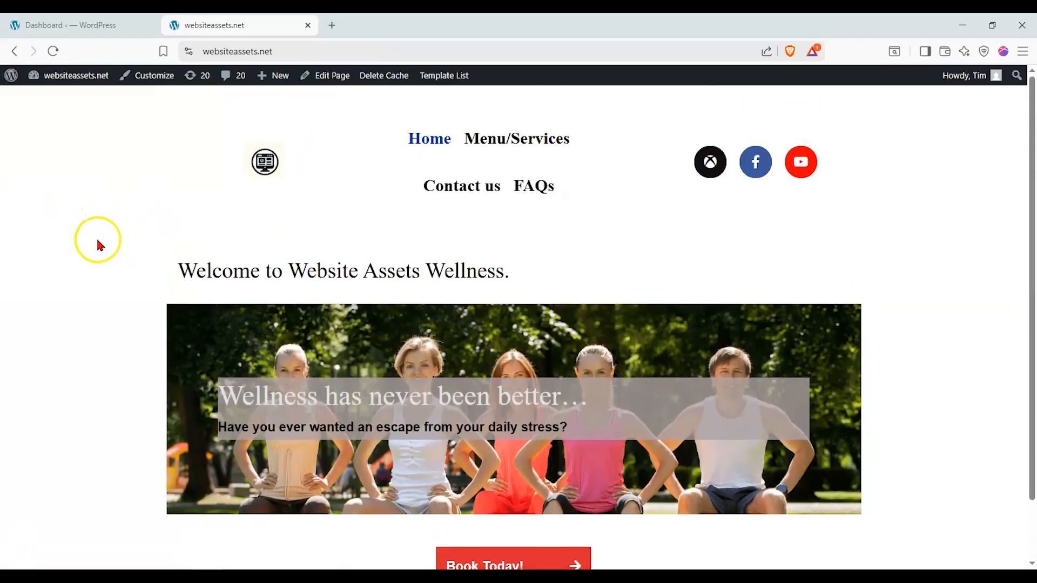
pyautogui.scroll(-2, 54, 227)
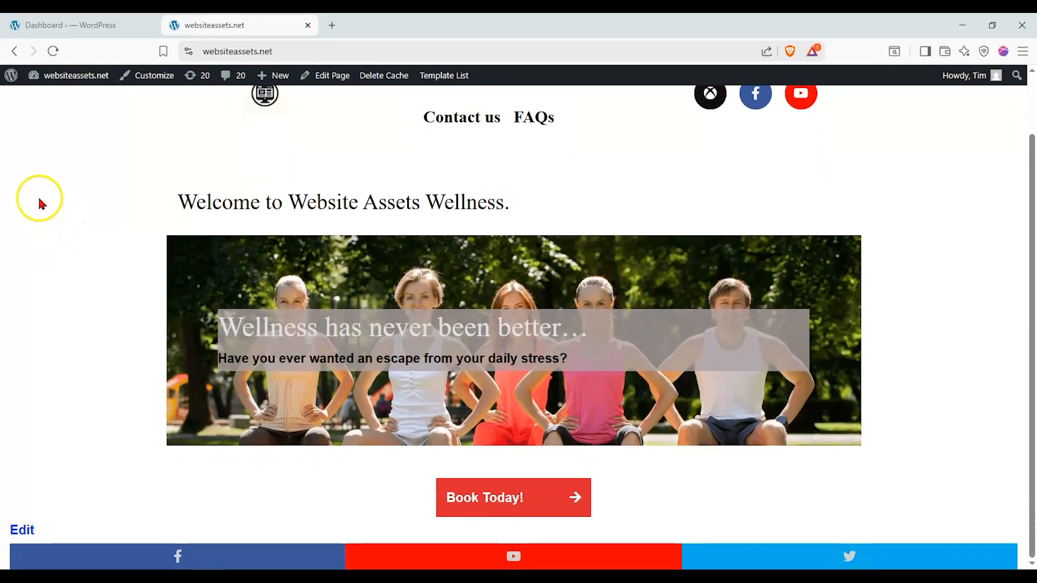
pyautogui.scroll(2, 225, 304)
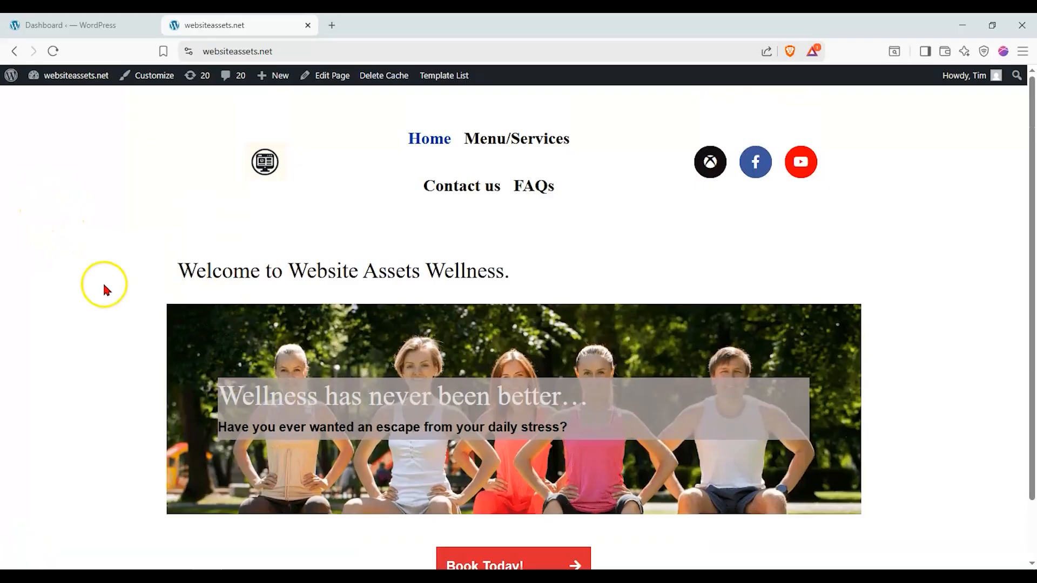
pyautogui.scroll(-2, 104, 287)
pyautogui.scroll(2, 111, 273)
pyautogui.scroll(-2, 115, 273)
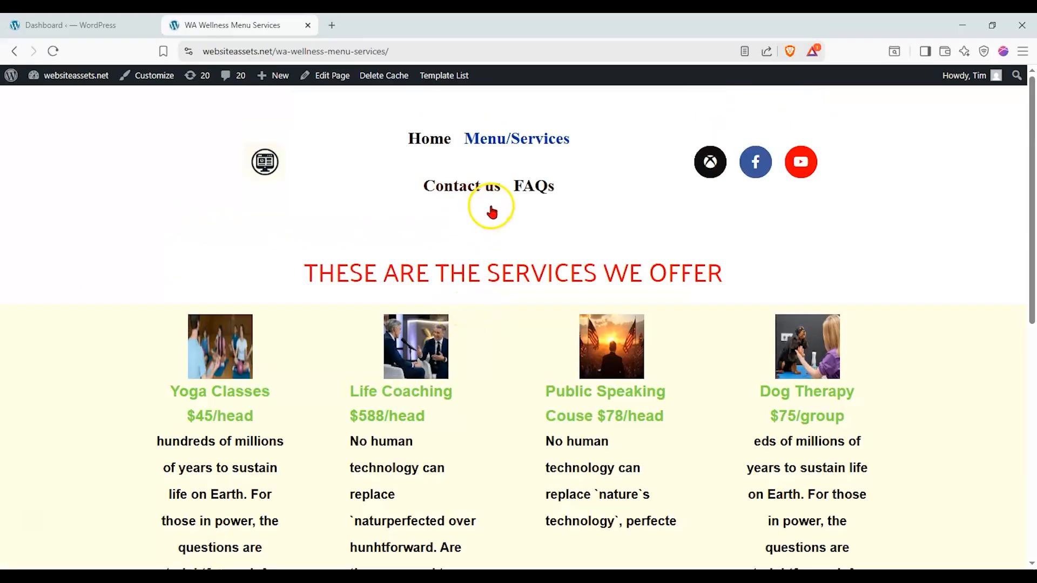
# - View the Contact us page, then return to the home page and look over it
pyautogui.click(493, 205)
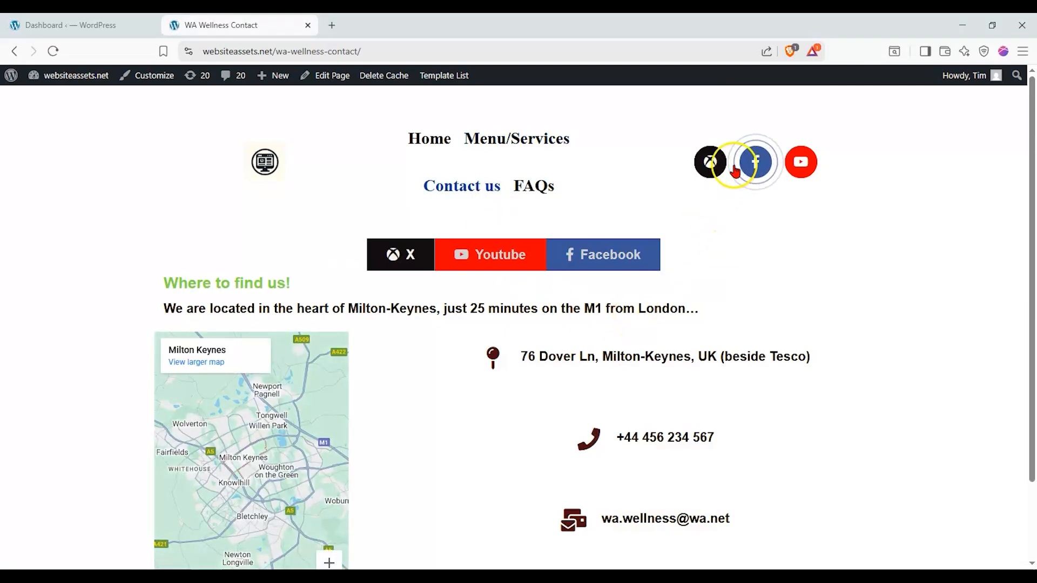
pyautogui.click(444, 147)
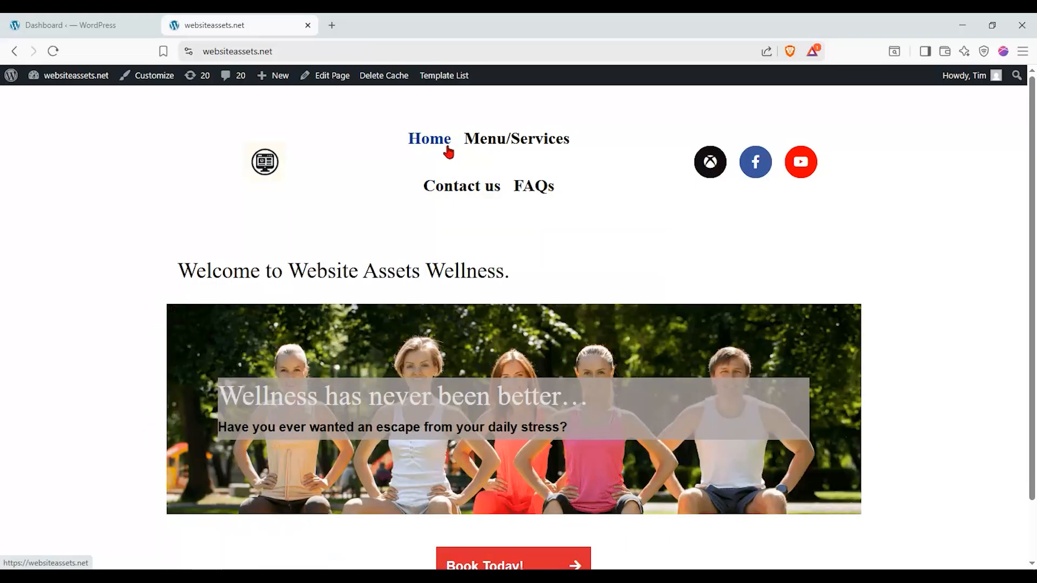
pyautogui.scroll(-1, 257, 261)
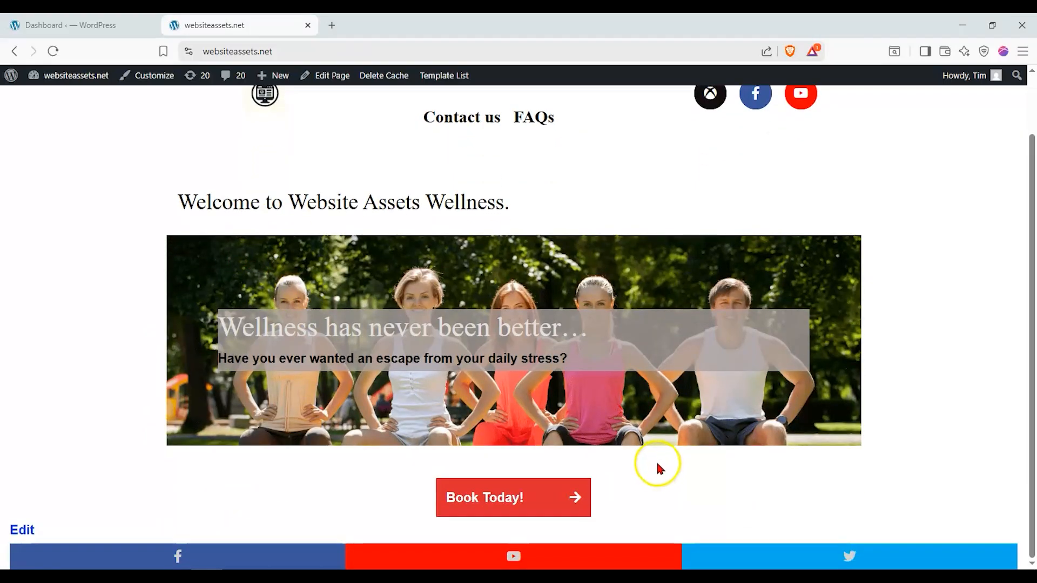
pyautogui.scroll(1, 662, 462)
pyautogui.scroll(-1, 608, 458)
# - Create a new page from the WordPress dashboard titled "WA Wellness client testimonials"
pyautogui.click(121, 39)
pyautogui.moveTo(123, 112); pyautogui.dragTo(207, 120)
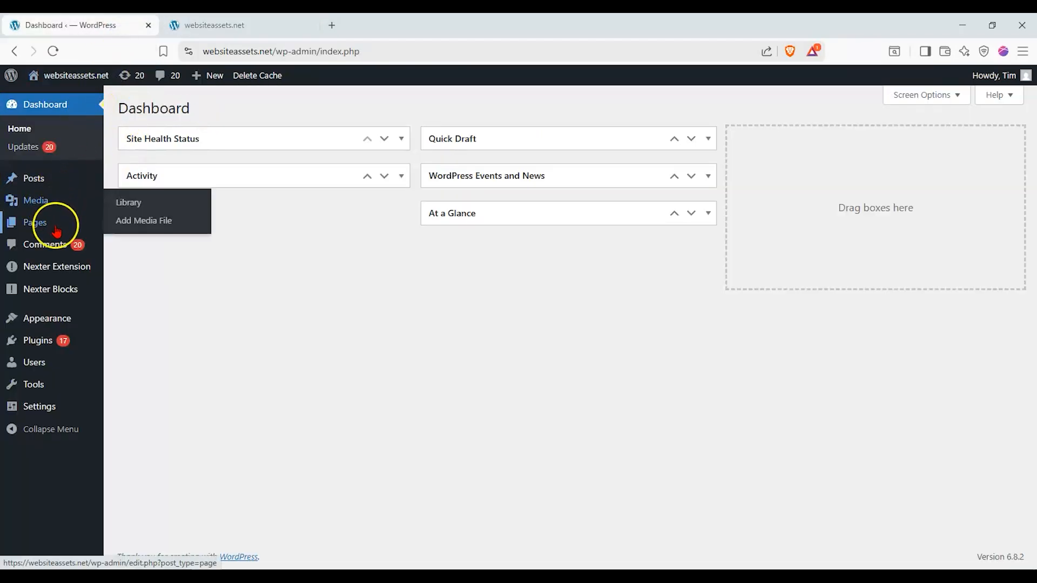
pyautogui.moveTo(59, 223)
pyautogui.click(143, 244)
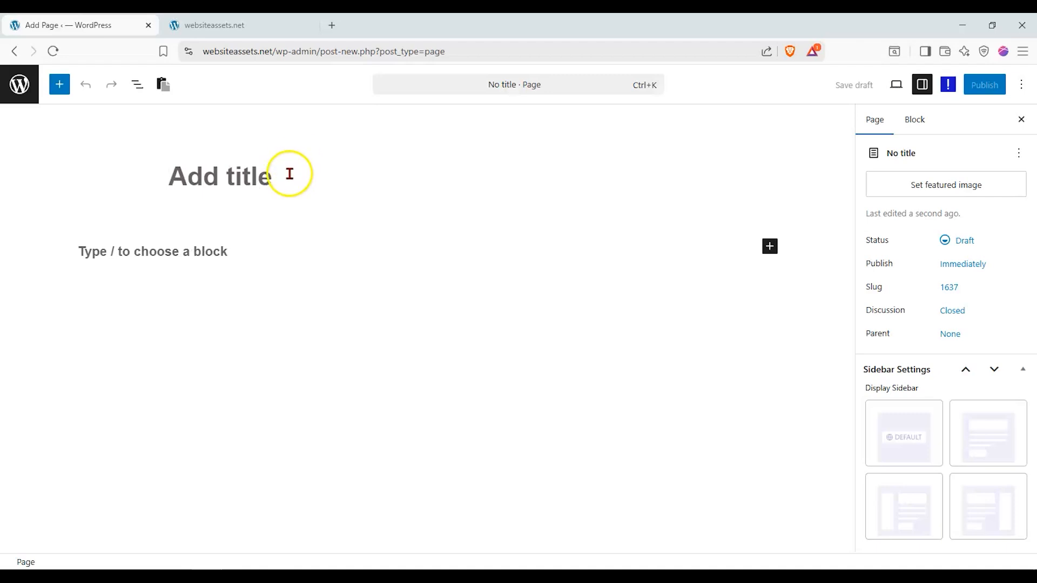
pyautogui.write('WA Wellness cl')
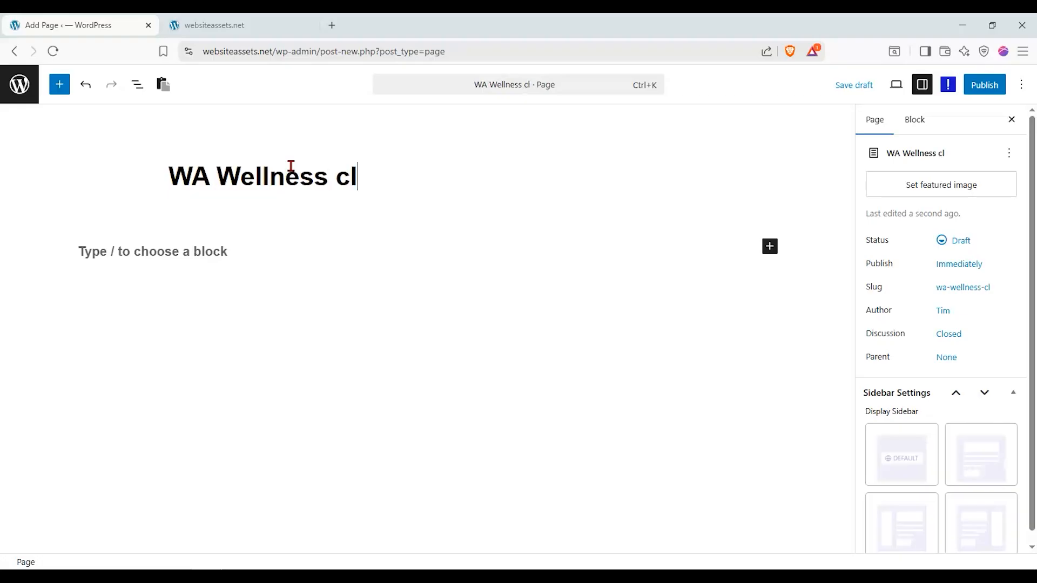
pyautogui.write('ient testi')
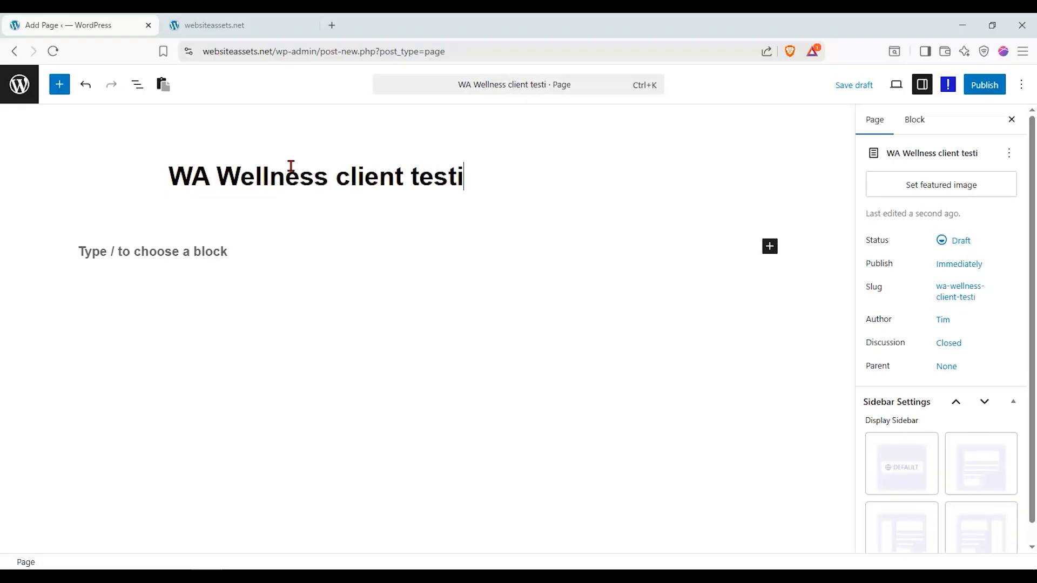
pyautogui.write('monials')
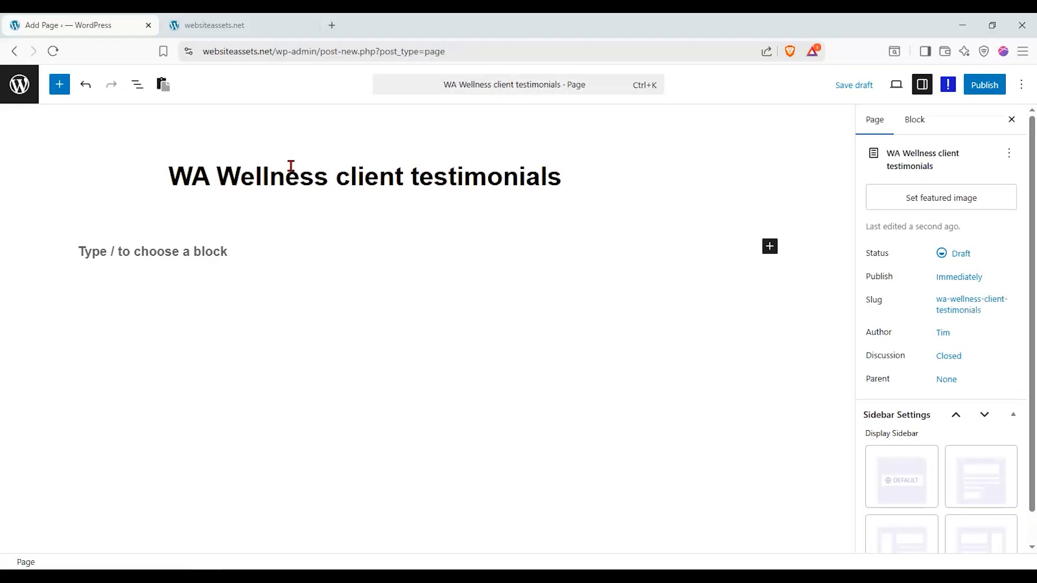
# - Insert a Nexter Testimonials block below the page title, designed from scratch, and close the block inserter
pyautogui.click(61, 85)
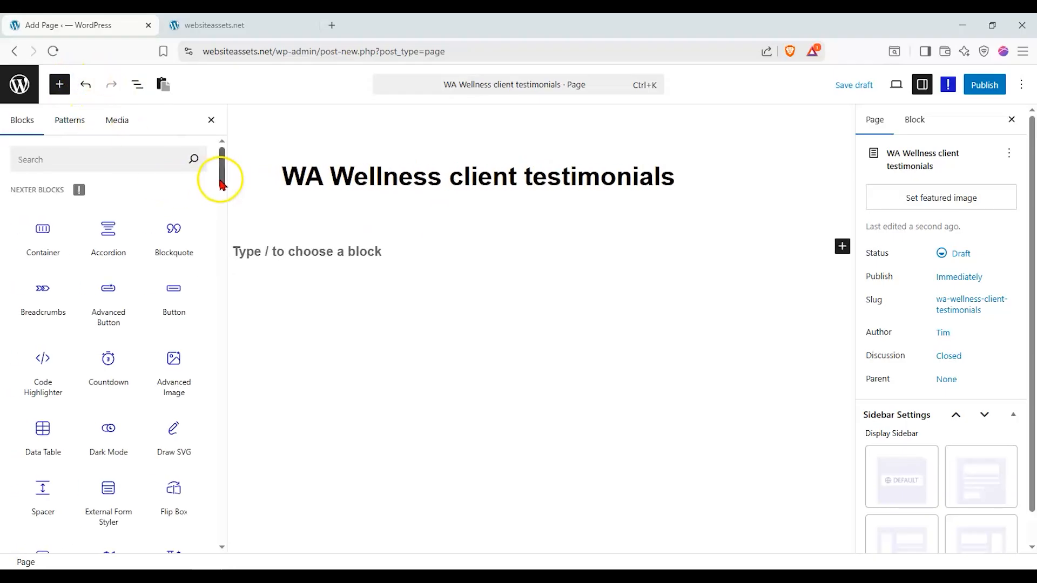
pyautogui.moveTo(221, 173); pyautogui.dragTo(225, 268)
pyautogui.moveTo(48, 441)
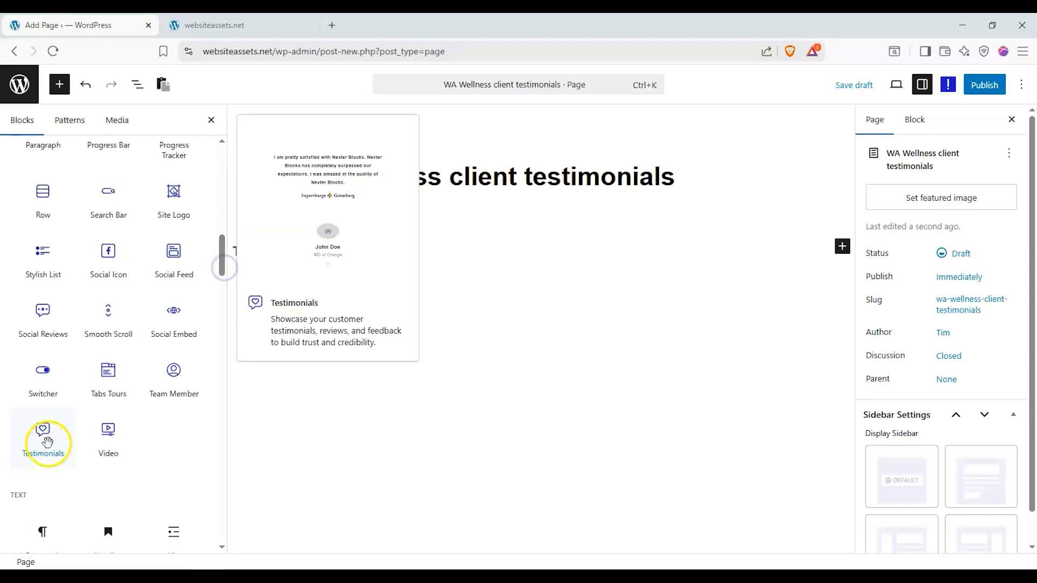
pyautogui.moveTo(47, 442); pyautogui.dragTo(378, 294)
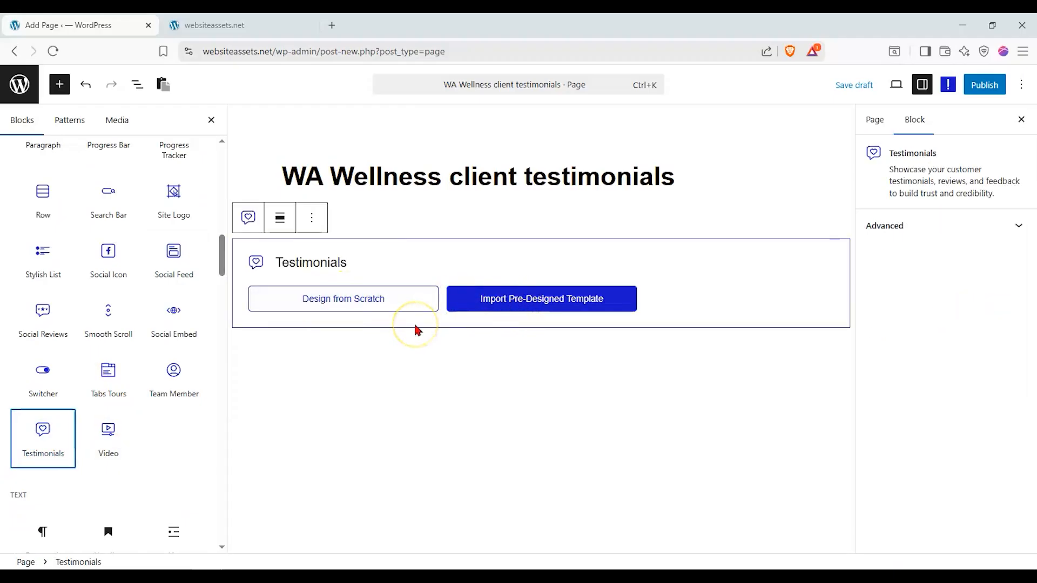
pyautogui.click(399, 297)
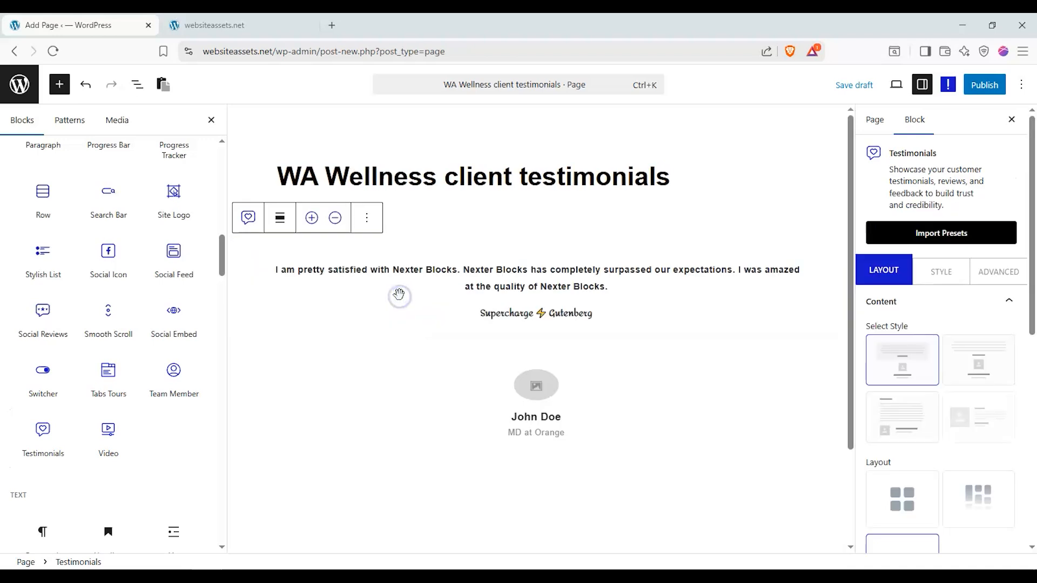
pyautogui.click(211, 120)
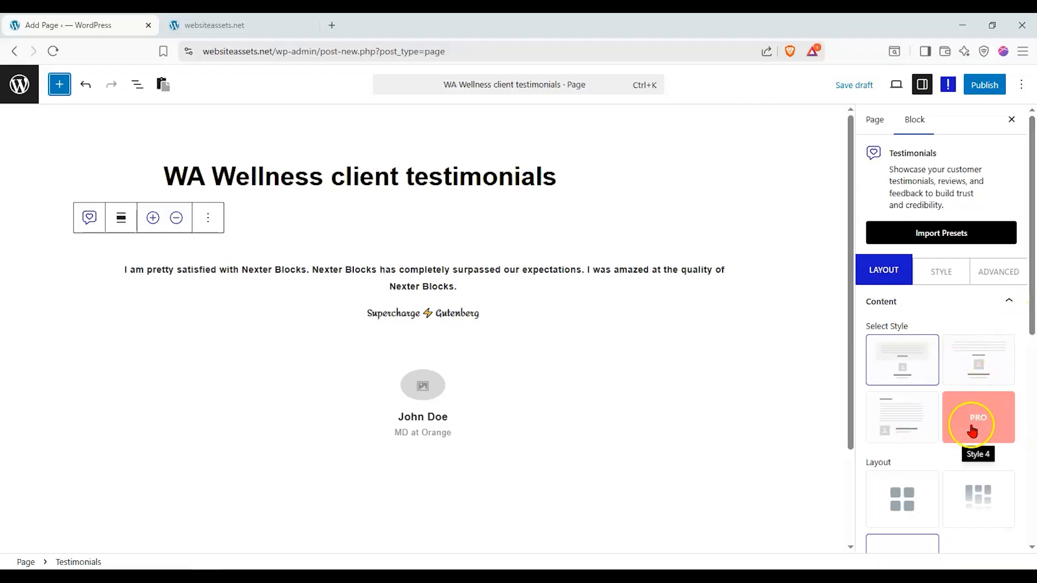
# - Try the second testimonial style and switch the block back to the first style
pyautogui.click(921, 378)
pyautogui.click(965, 371)
pyautogui.click(910, 361)
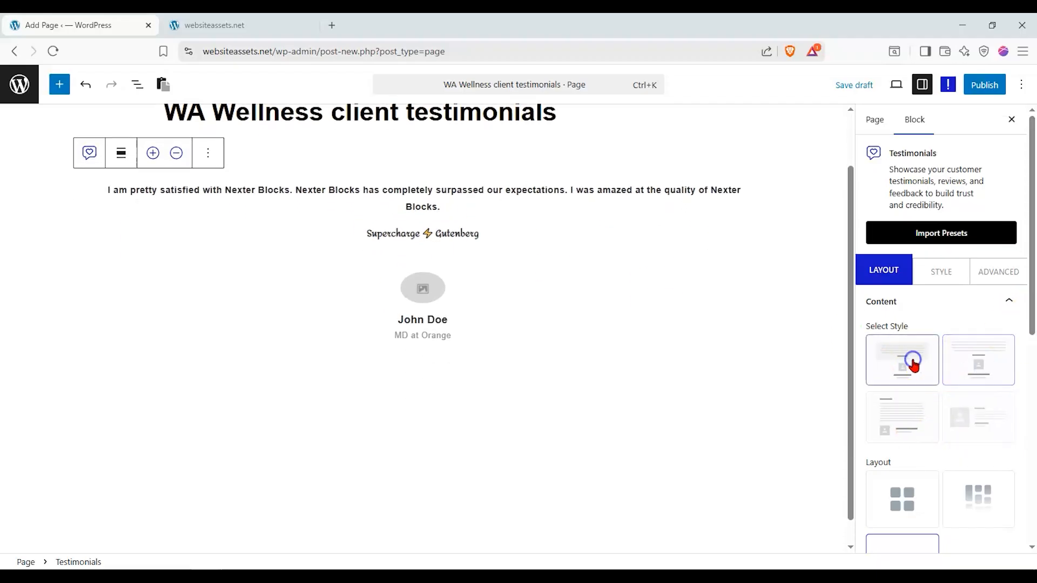
# - Try the grid, masonry and carousel layouts on the testimonials block
pyautogui.click(926, 504)
pyautogui.click(974, 496)
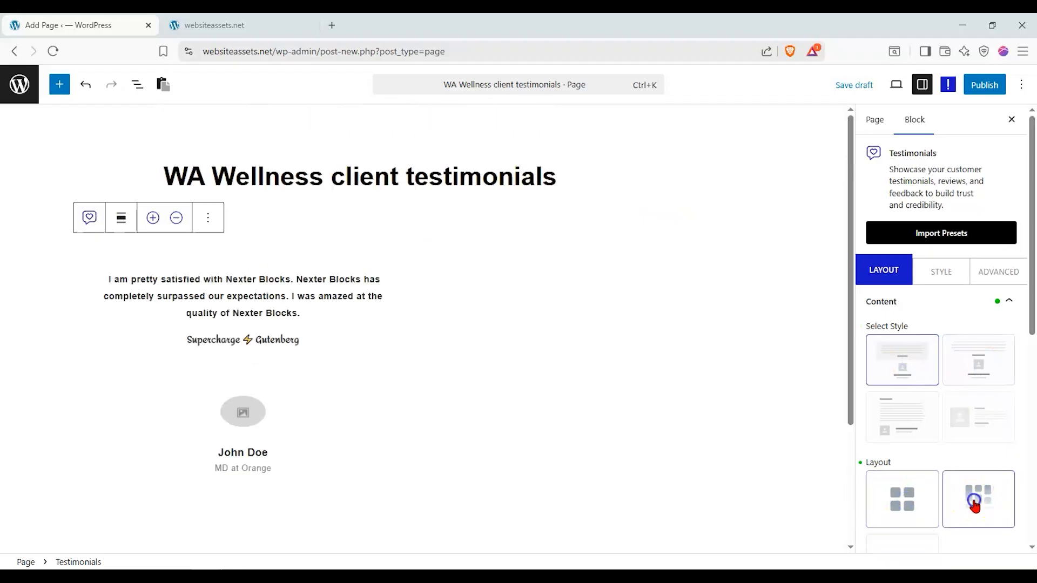
pyautogui.scroll(-1, 921, 504)
pyautogui.click(912, 496)
pyautogui.scroll(1, 915, 497)
pyautogui.moveTo(594, 380); pyautogui.dragTo(493, 372)
# - Try the third testimonial style with its second layout option, and settle on the second style in the Grid layout
pyautogui.click(886, 422)
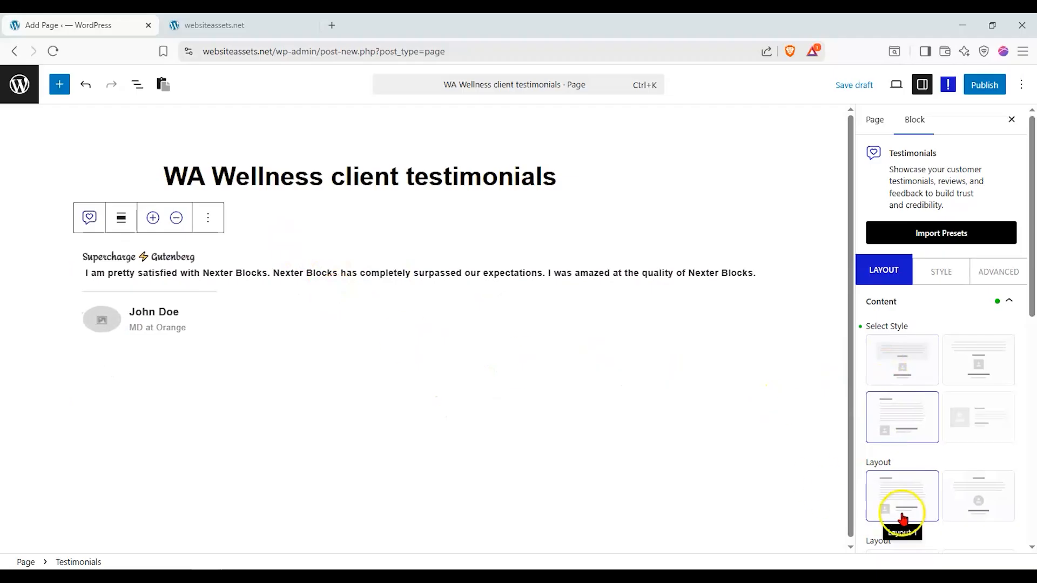
pyautogui.click(973, 511)
pyautogui.click(973, 357)
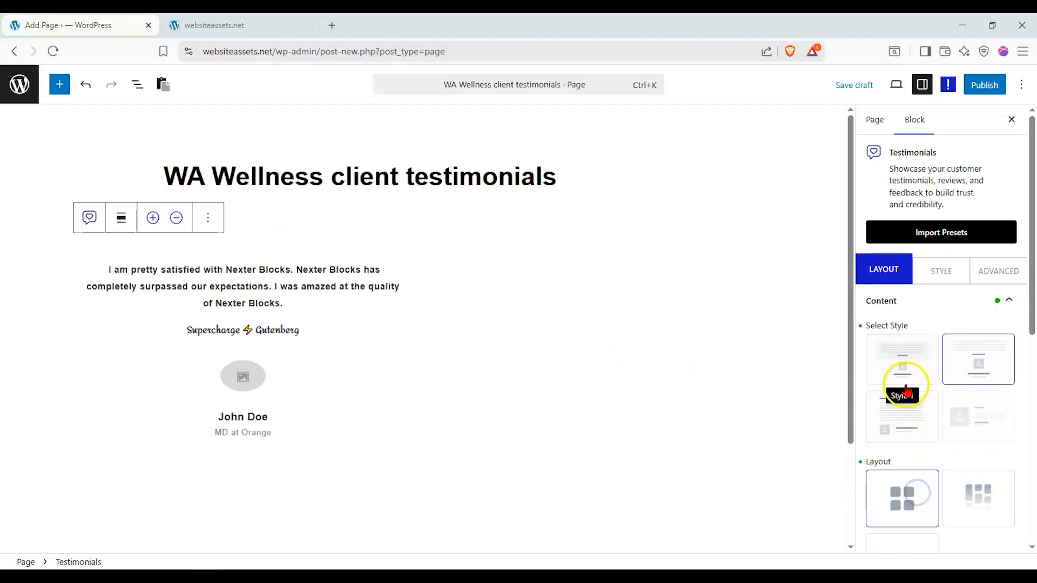
# - Add three more testimonials to the block to make a grid of four
pyautogui.scroll(-3, 905, 393)
pyautogui.click(947, 470)
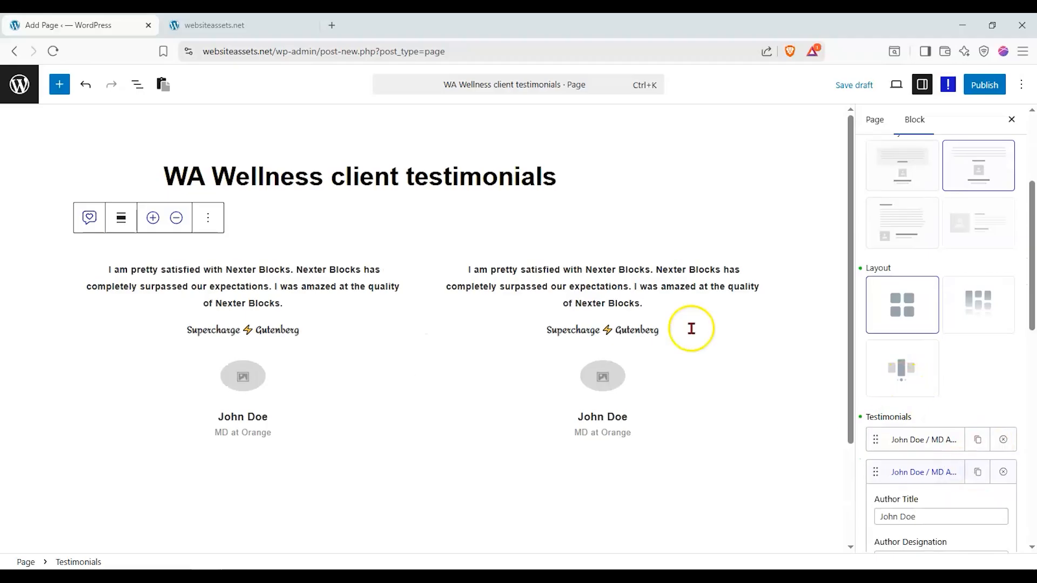
pyautogui.scroll(-3, 756, 357)
pyautogui.scroll(-4, 914, 389)
pyautogui.click(919, 278)
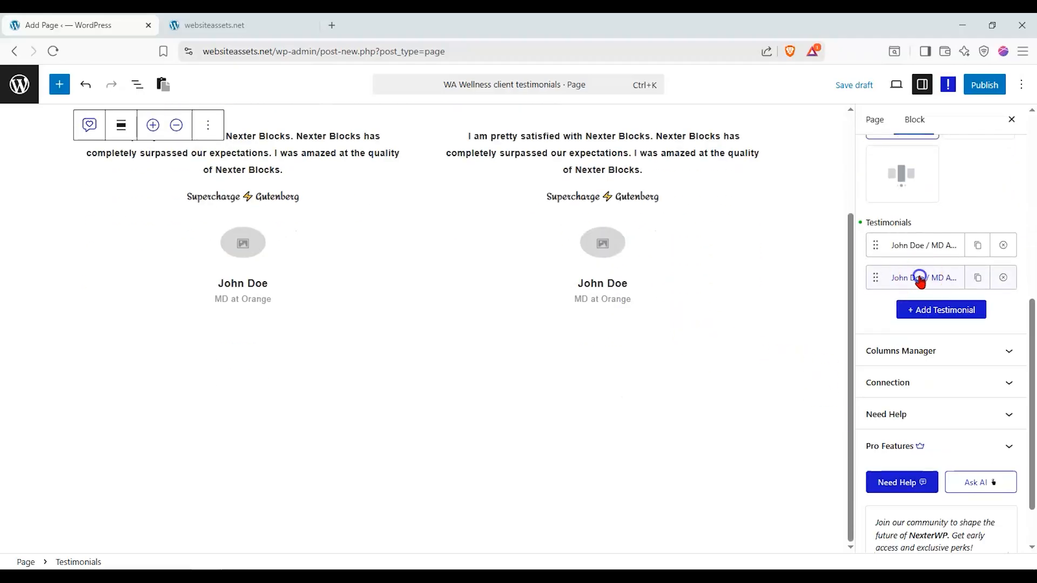
pyautogui.click(926, 307)
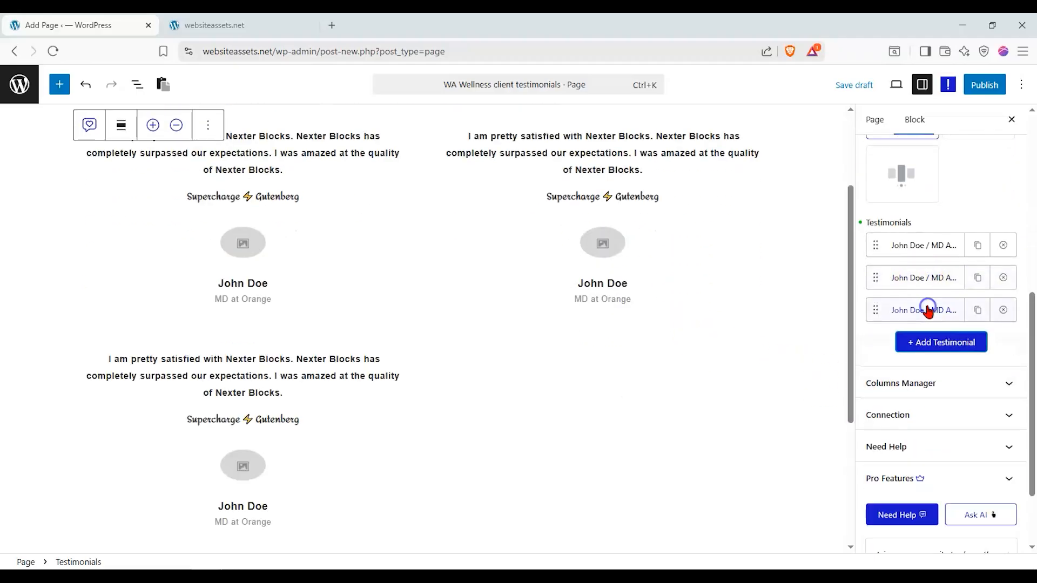
pyautogui.click(921, 342)
pyautogui.scroll(3, 412, 347)
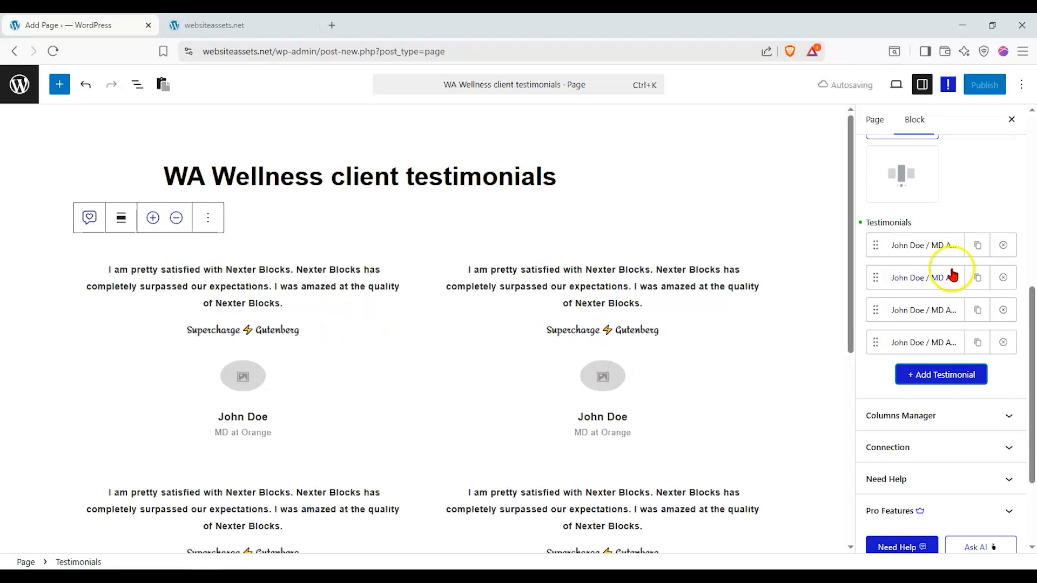
# - Try the carousel layout and page through its four testimonial slides
pyautogui.click(913, 173)
pyautogui.click(421, 418)
pyautogui.click(433, 419)
pyautogui.click(448, 419)
pyautogui.click(406, 420)
pyautogui.scroll(2, 889, 356)
pyautogui.scroll(5, 890, 356)
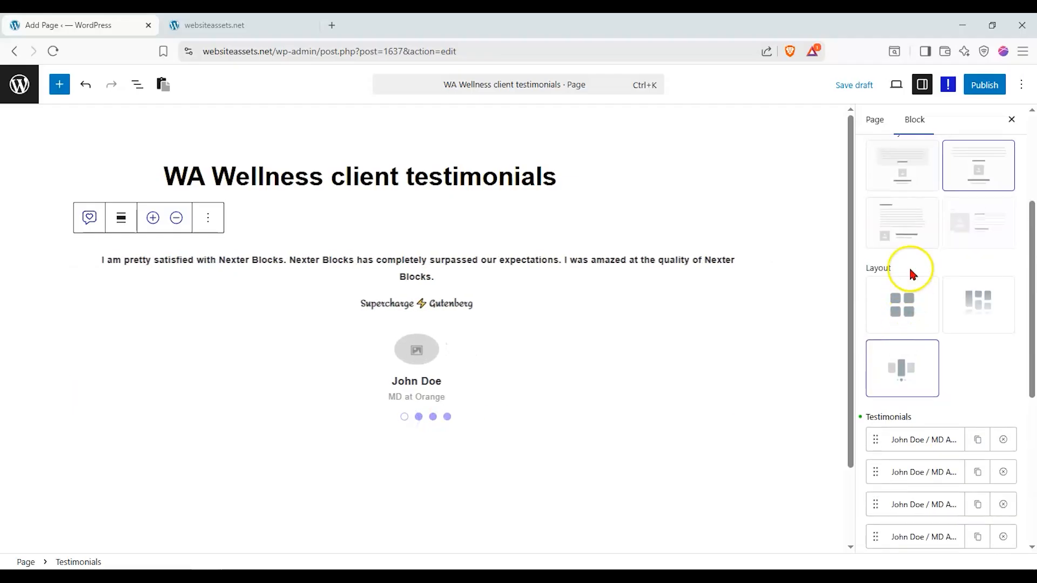
pyautogui.click(983, 315)
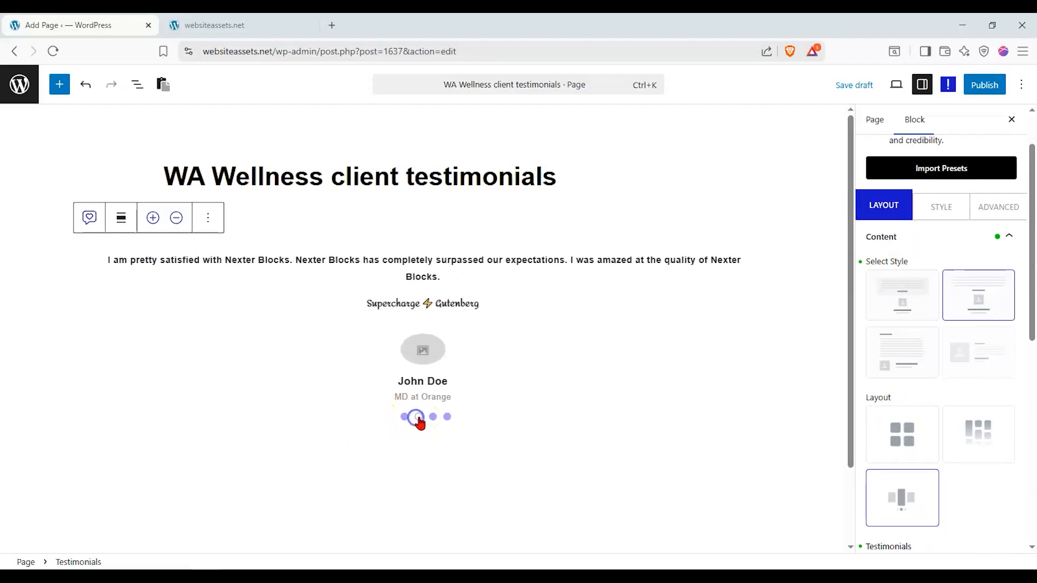
# - Try the masonry layout and switch the testimonials block back to the Grid layout
pyautogui.click(970, 444)
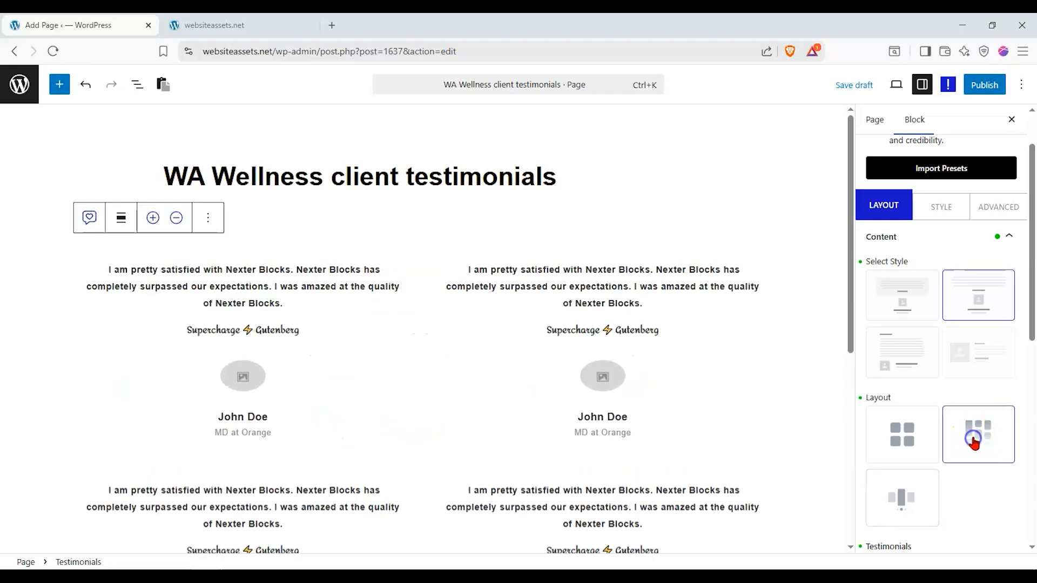
pyautogui.scroll(-2, 597, 345)
pyautogui.click(887, 445)
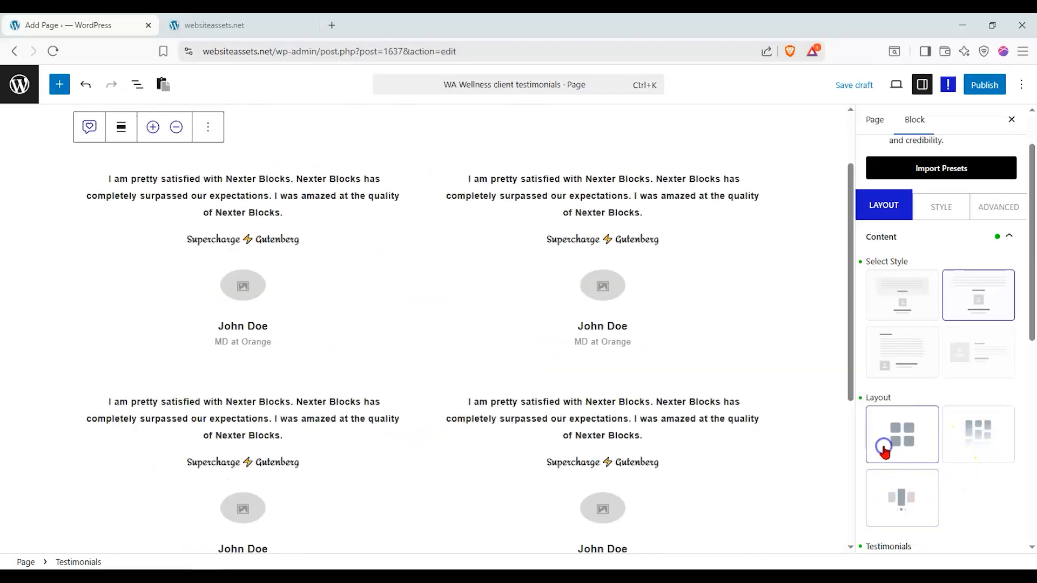
# - Look over the grid of placeholder testimonials on the page, checking each one's content, title, image, author and designation
pyautogui.scroll(-4, 702, 395)
pyautogui.scroll(2, 780, 415)
pyautogui.scroll(3, 780, 415)
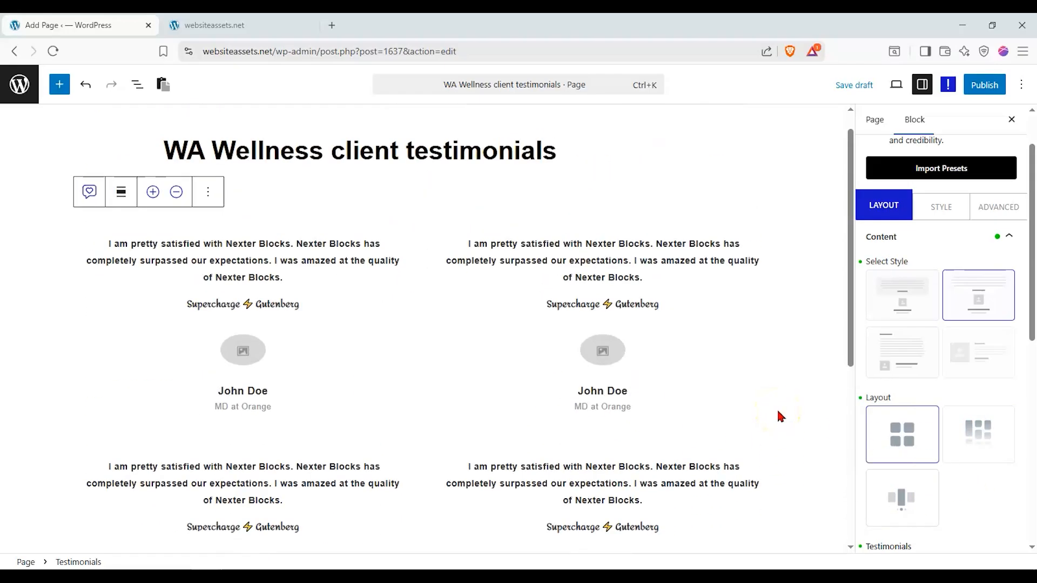
pyautogui.scroll(-3, 648, 365)
pyautogui.scroll(3, 772, 399)
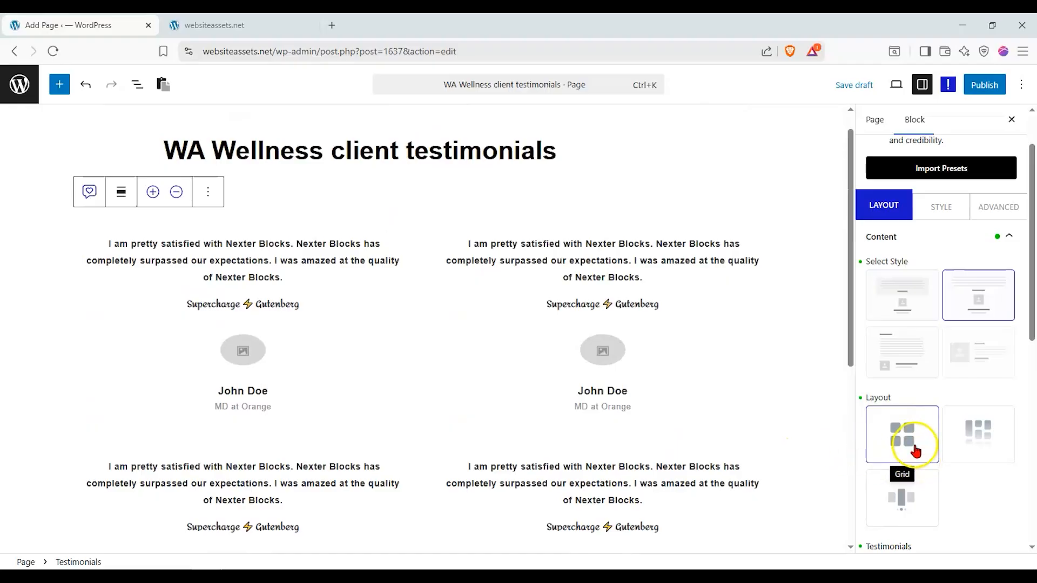
pyautogui.scroll(-1, 406, 265)
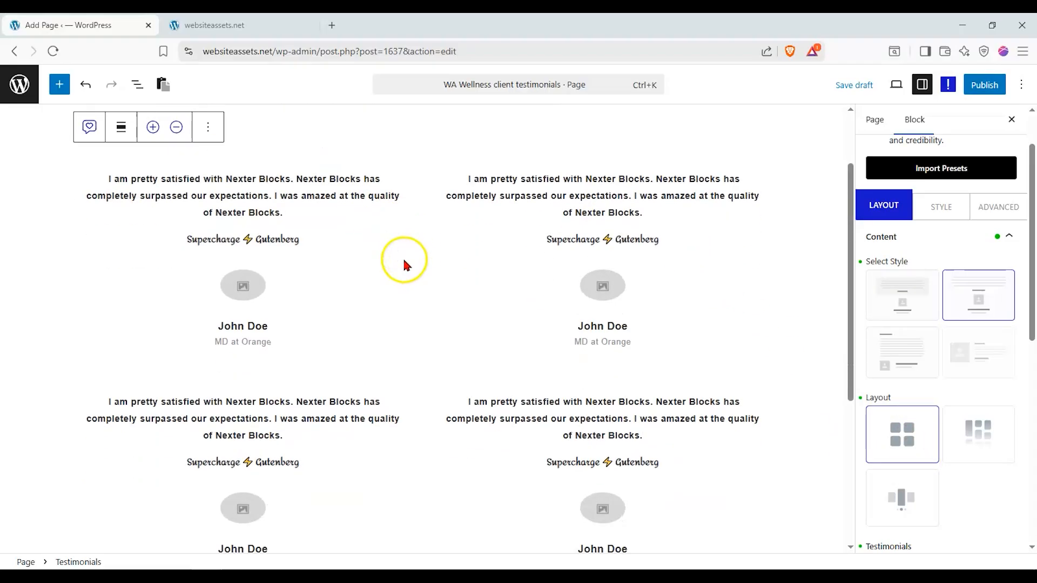
pyautogui.scroll(1, 740, 317)
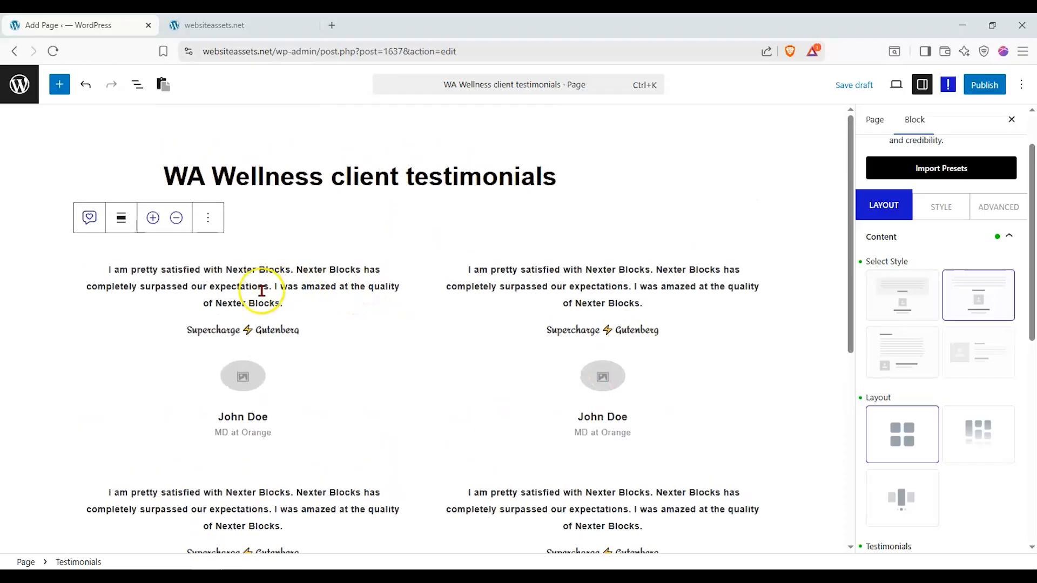
pyautogui.scroll(-1, 313, 315)
pyautogui.scroll(1, 510, 301)
pyautogui.scroll(-1, 317, 287)
pyautogui.scroll(-2, 432, 294)
pyautogui.scroll(2, 437, 298)
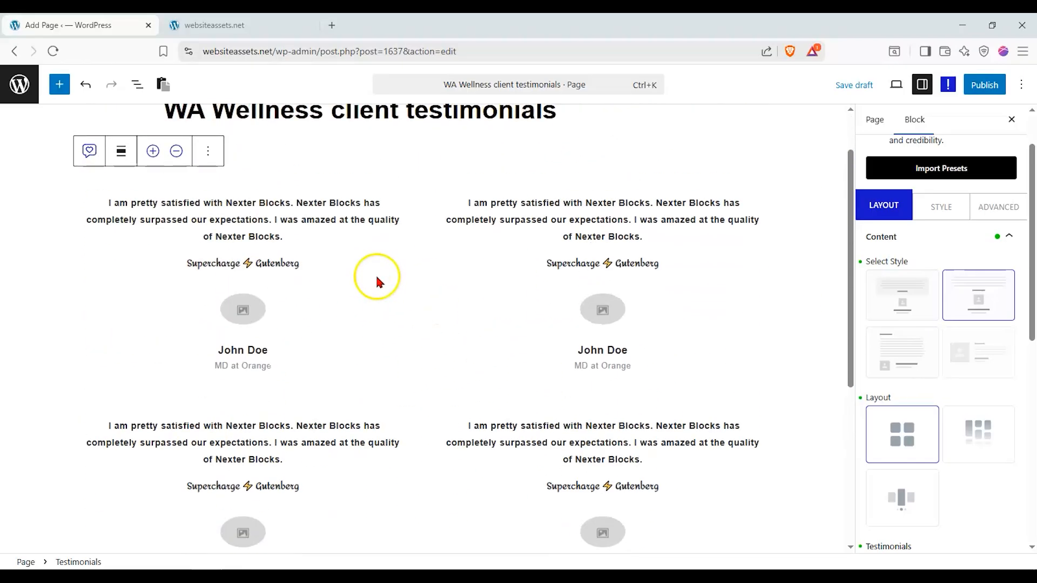
# - Check which other layout settings the block offers, such as Columns Manager, and reopen its Content settings
pyautogui.click(949, 250)
pyautogui.click(951, 281)
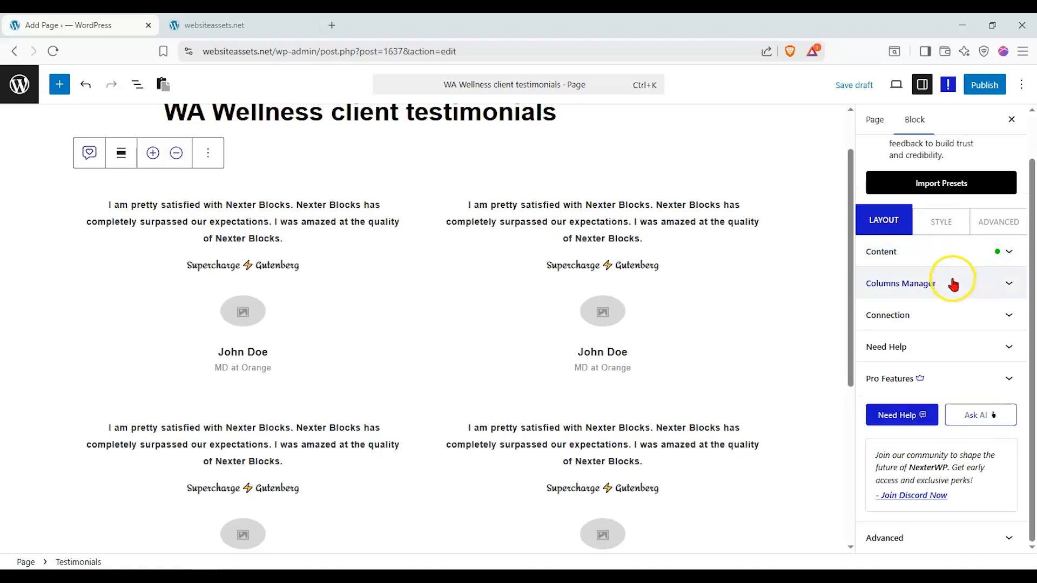
pyautogui.click(951, 232)
pyautogui.scroll(2, 929, 270)
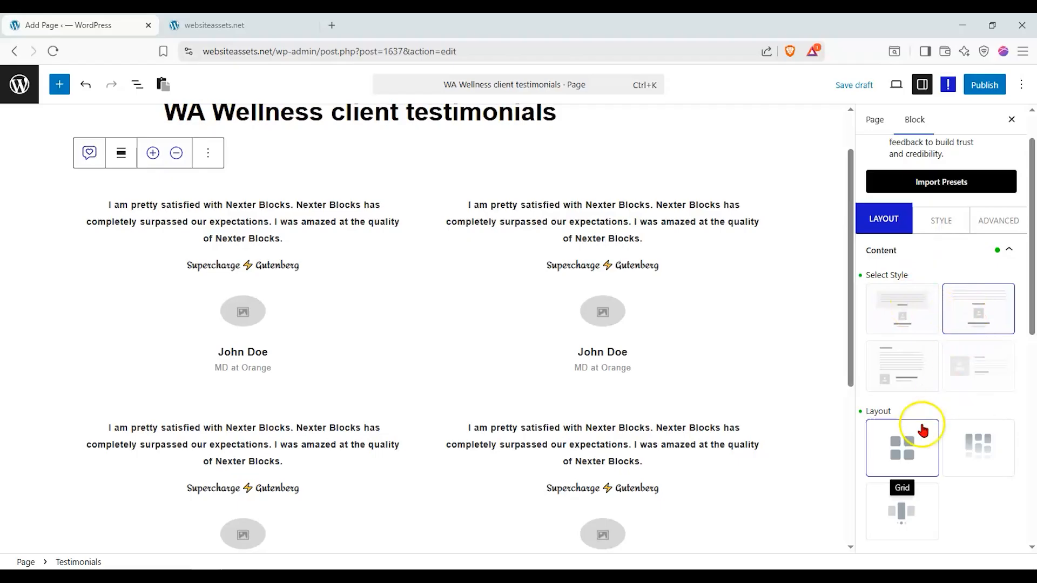
# - Try adding a fifth testimonial and duplicating the fourth one, deleting the extra entry each time
pyautogui.scroll(-4, 918, 426)
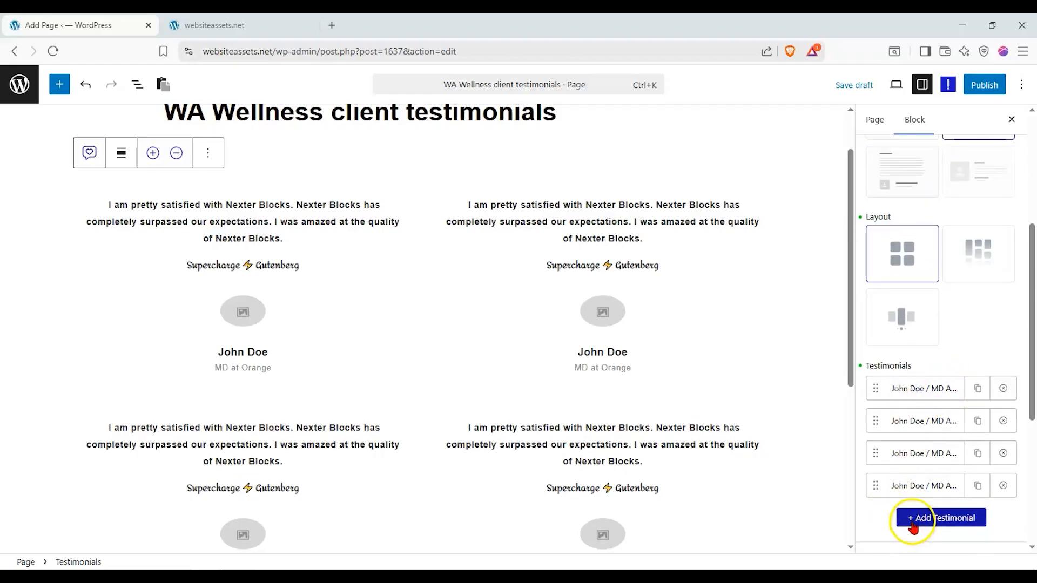
pyautogui.click(958, 518)
pyautogui.scroll(-1, 953, 513)
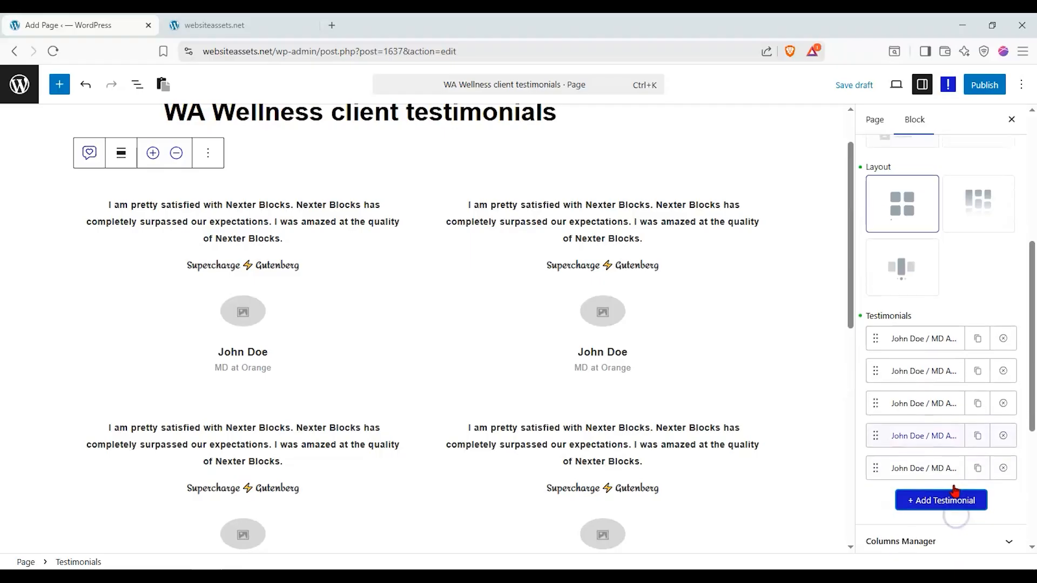
pyautogui.click(1003, 457)
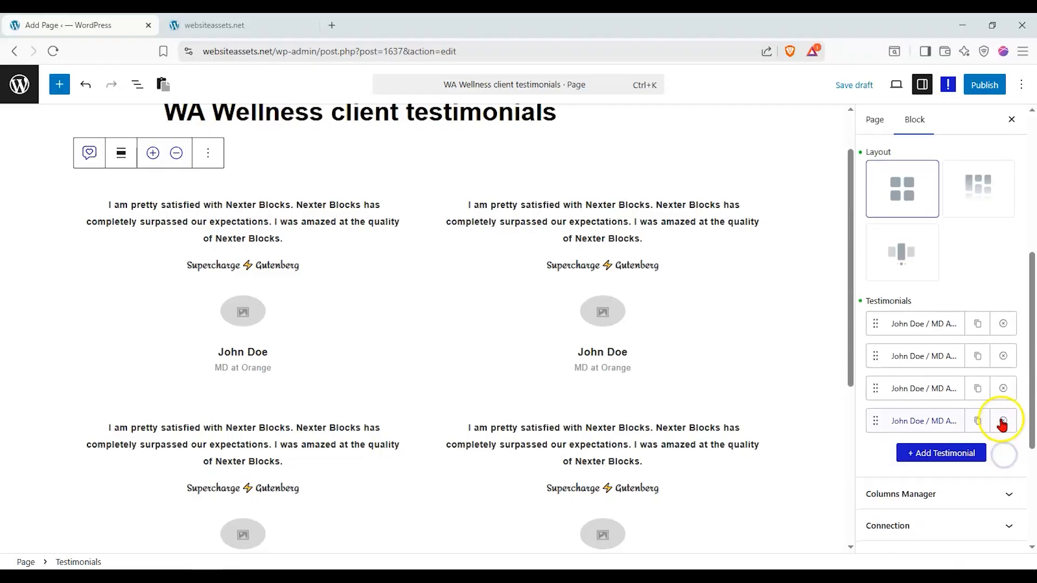
pyautogui.click(977, 421)
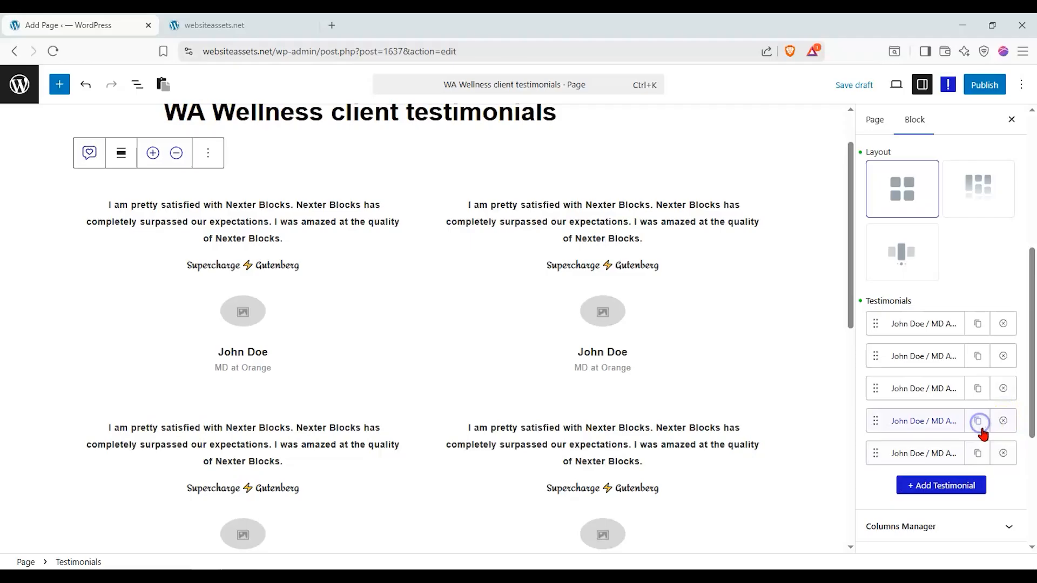
pyautogui.click(1001, 457)
# - Set the first testimonial's author title to the client's full name and its author designation to "Happy Customer!"
pyautogui.click(903, 327)
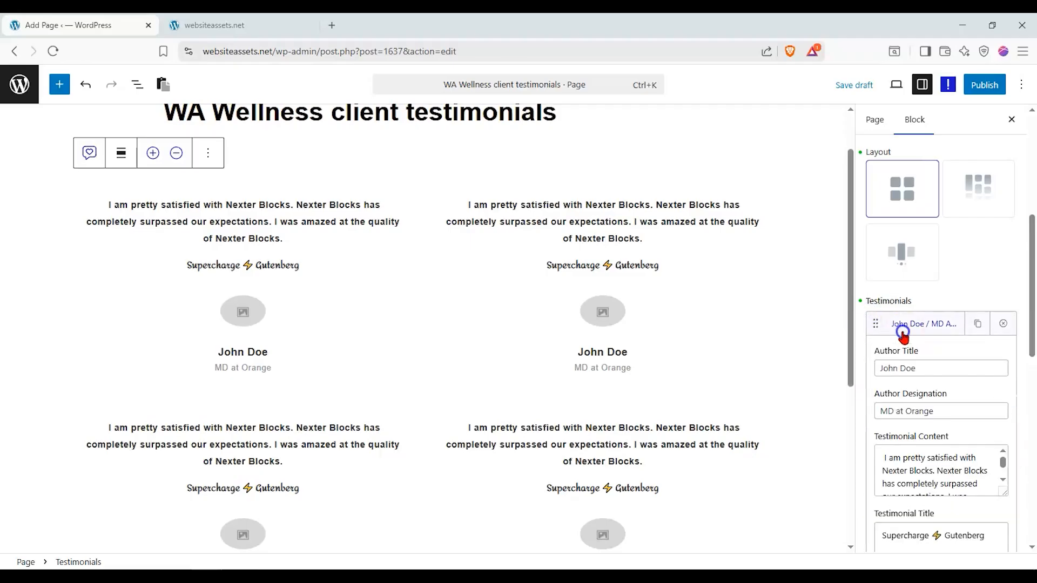
pyautogui.moveTo(967, 368); pyautogui.dragTo(722, 373)
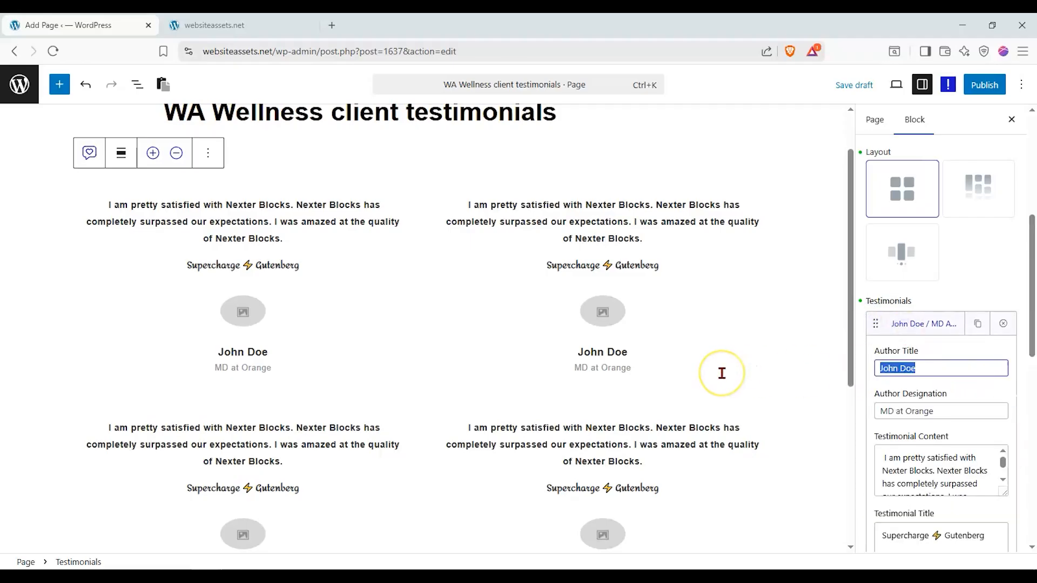
pyautogui.write('Ali')
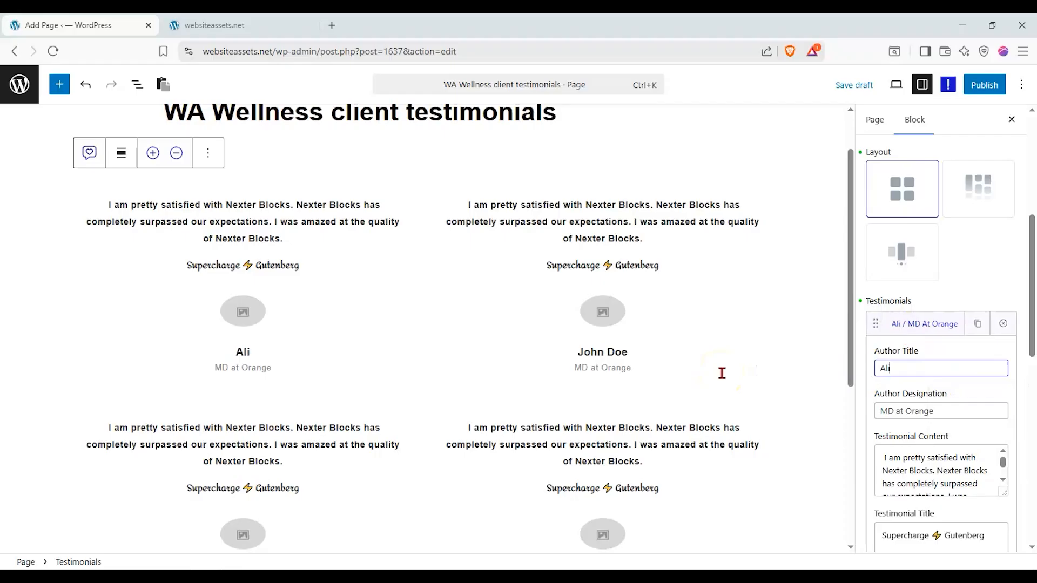
pyautogui.write('ce SPring')
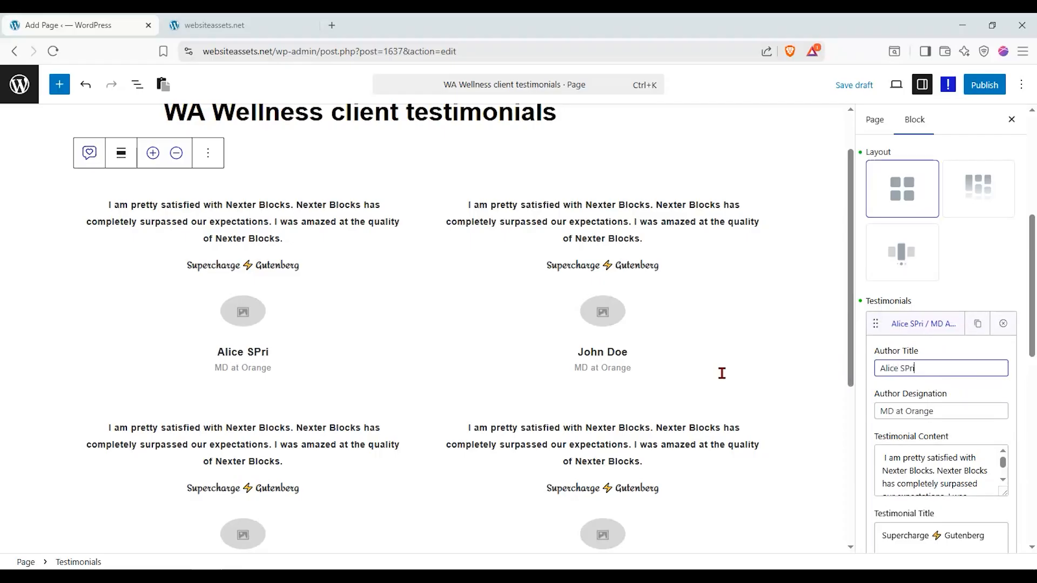
pyautogui.press('BackSpace')
pyautogui.press('BackSpace')
pyautogui.press('BackSpace')
pyautogui.press('BackSpace')
pyautogui.press('BackSpace')
pyautogui.write('r')
pyautogui.press('BackSpace')
pyautogui.write('prings')
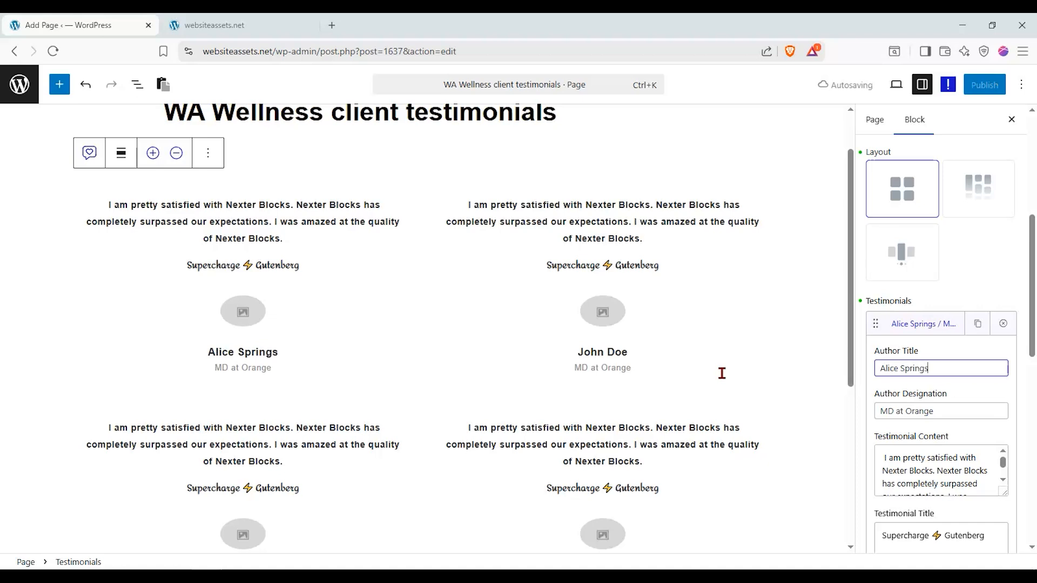
pyautogui.press('Tab')
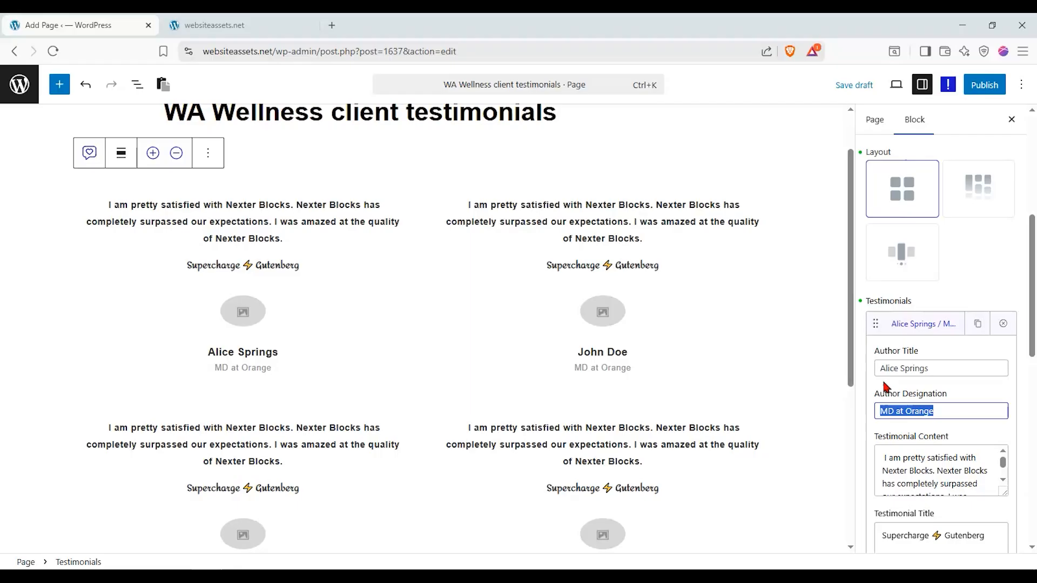
pyautogui.write('Happy Customer!')
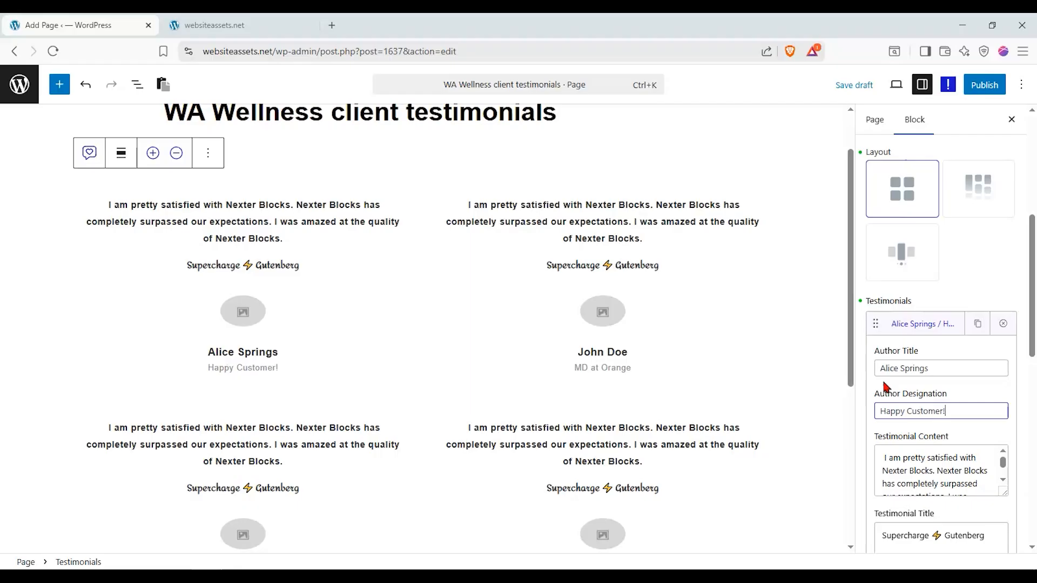
# - Set the first testimonial's content to "Donec eget sapien sit amet nibh scelerisque sollicitudin. Vestibulum ante ipsum primis in faucibus orci luctus et ultrices posuere cubilia curae;"
pyautogui.scroll(-1, 896, 390)
pyautogui.scroll(-1, 935, 399)
pyautogui.moveTo(936, 422); pyautogui.dragTo(806, 316)
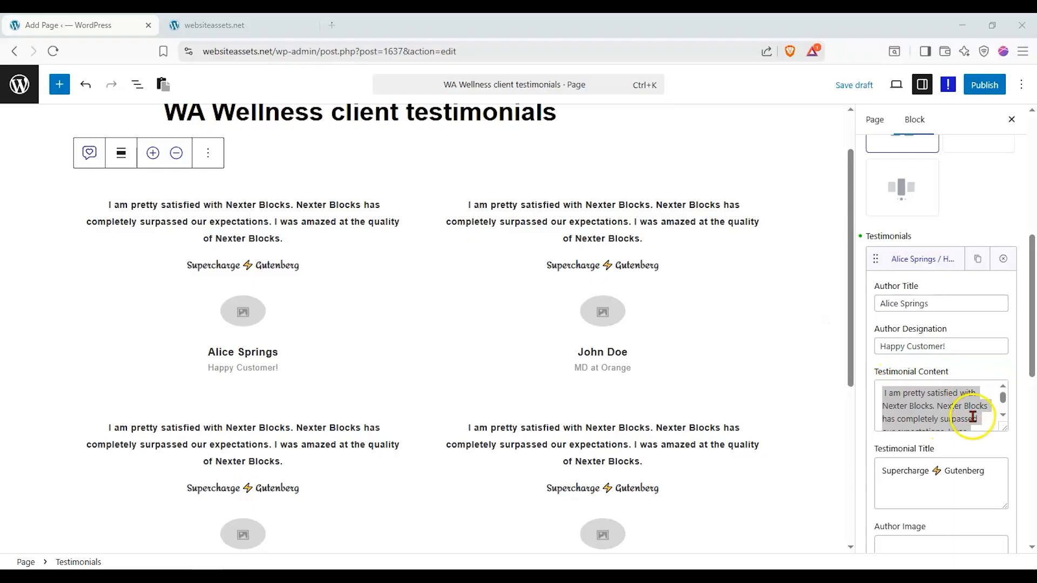
pyautogui.click(972, 417)
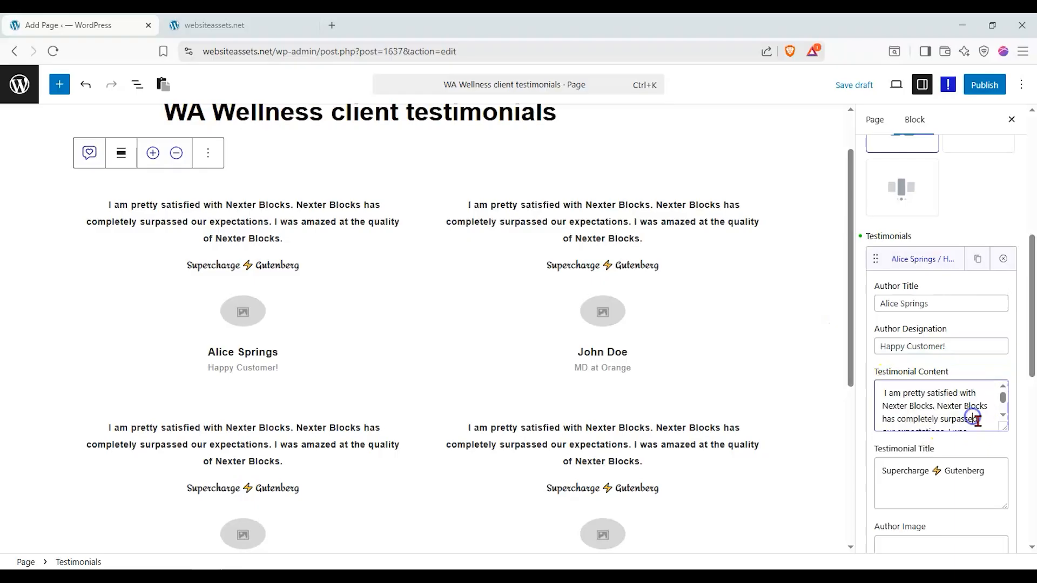
pyautogui.moveTo(882, 393); pyautogui.dragTo(1001, 462)
pyautogui.write('Donec eget sapien sit amet nibh scelerisque sollicitudin. Vestibulum ante ipsum primis in faucibus orci luctus et ultrices posuere cubilia curae;')
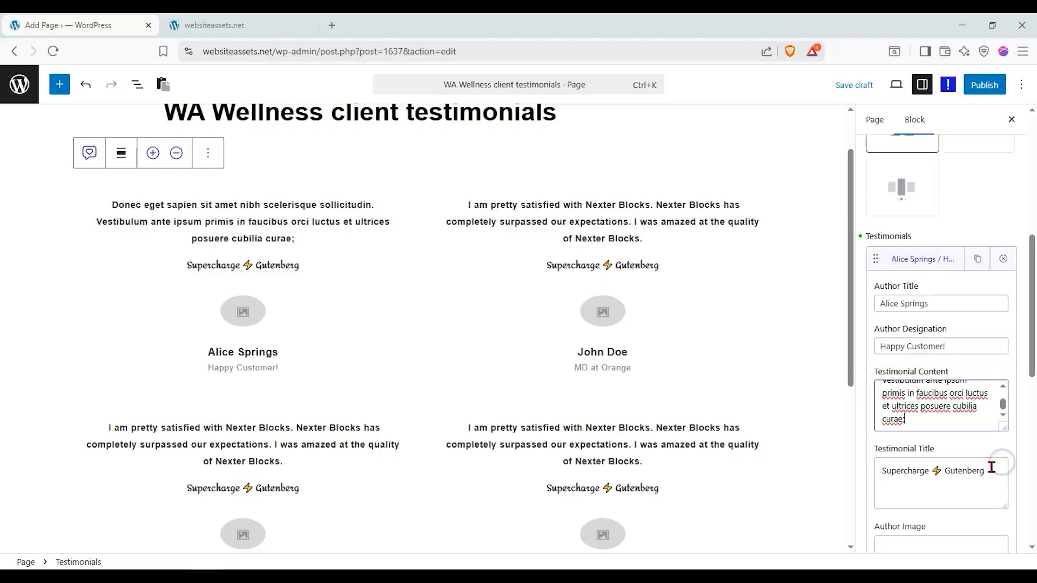
# - Set the first testimonial's title to "10000th customer review"
pyautogui.click(992, 472)
pyautogui.scroll(-1, 989, 471)
pyautogui.scroll(1, 976, 422)
pyautogui.scroll(-1, 978, 422)
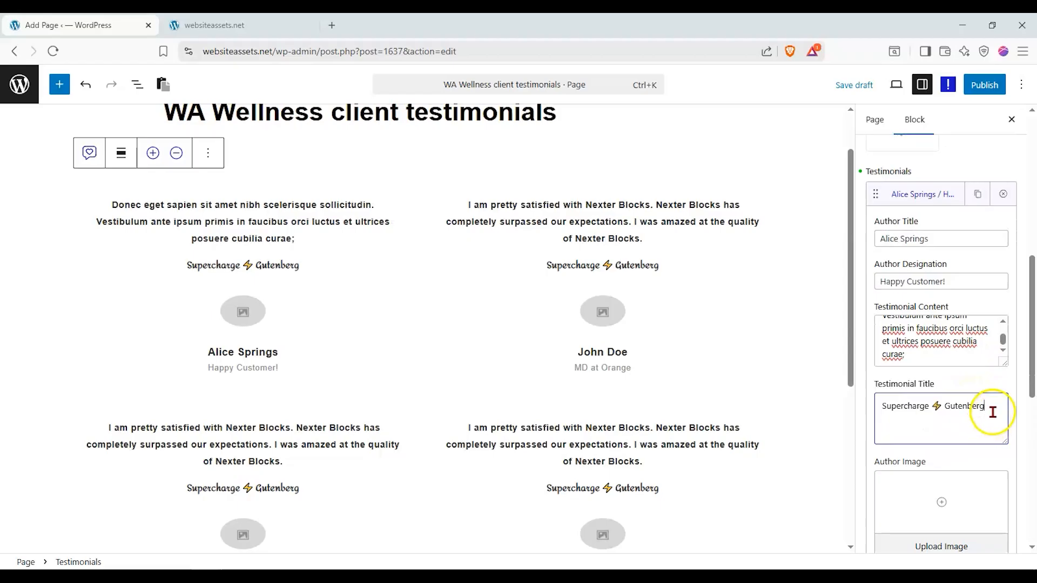
pyautogui.moveTo(995, 412); pyautogui.dragTo(787, 399)
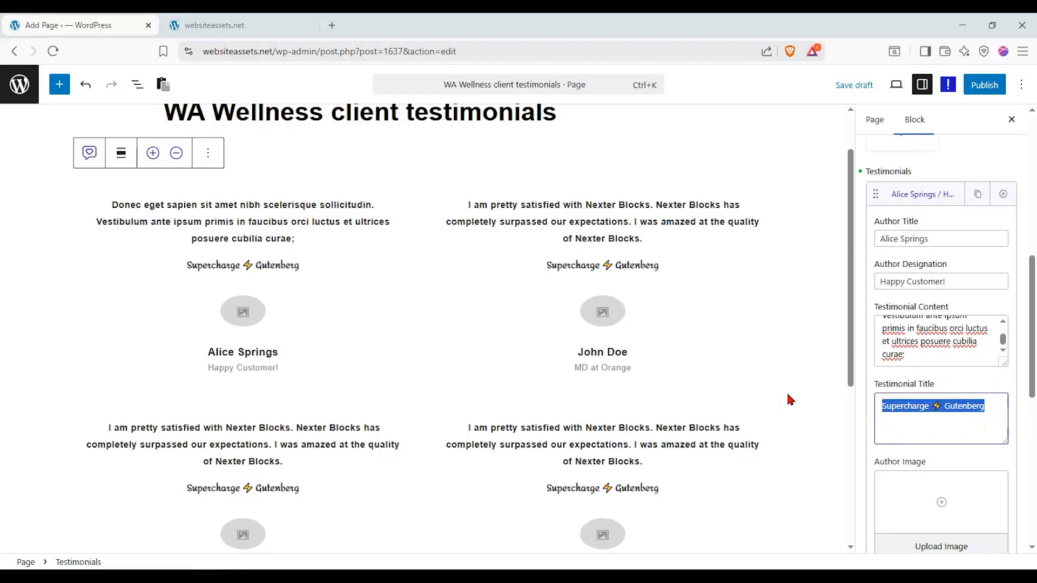
pyautogui.write('10000')
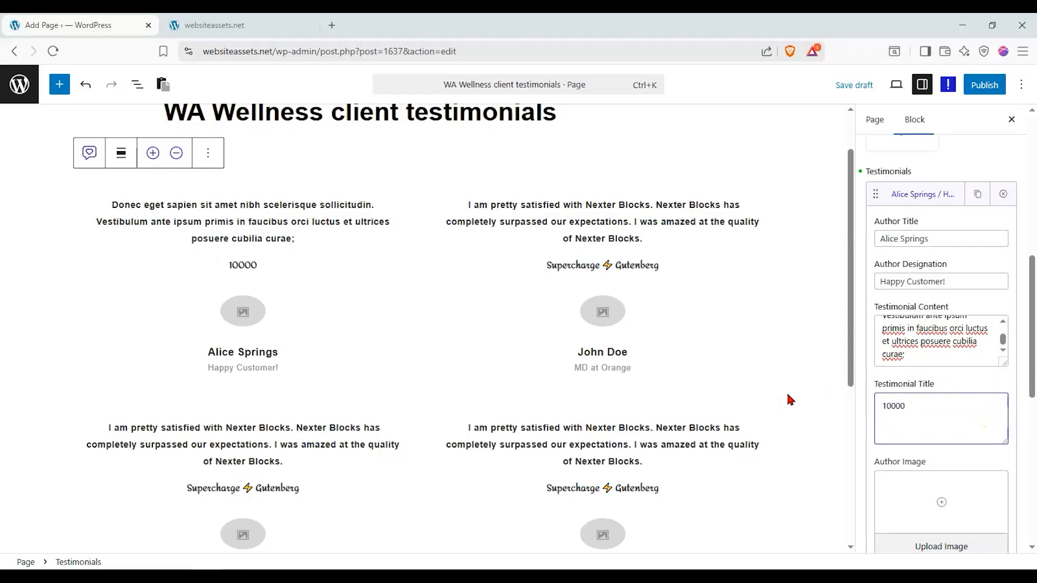
pyautogui.write('th customer ')
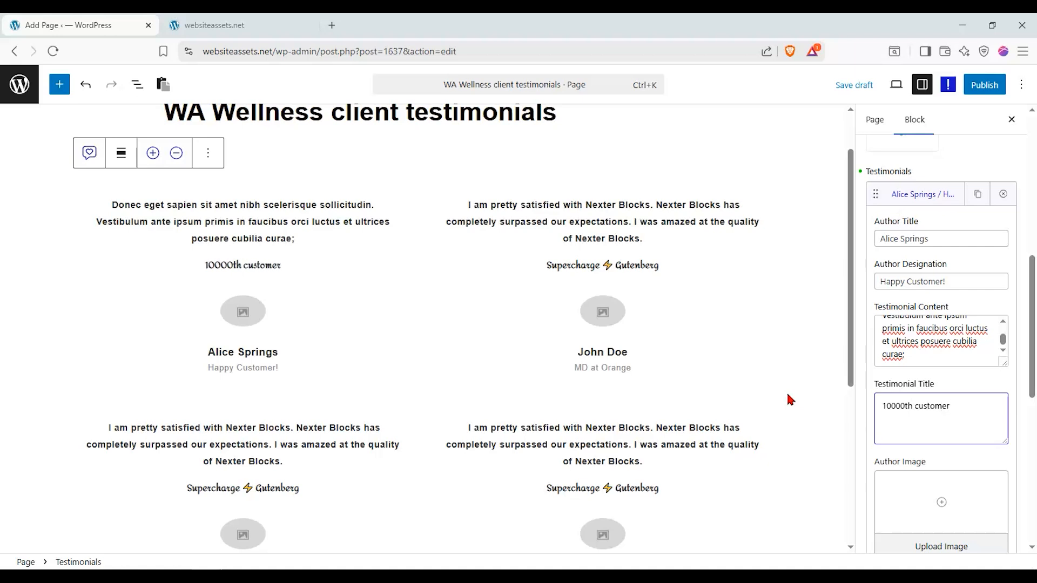
pyautogui.write('review')
pyautogui.click(512, 335)
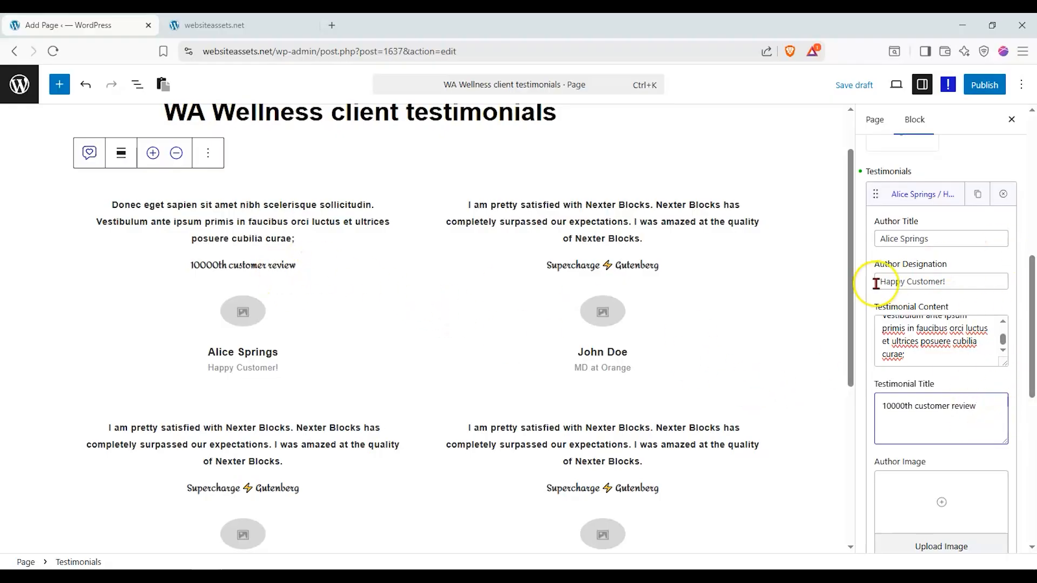
# - Change the first testimonial's author designation to "Resident of Western Australia"
pyautogui.moveTo(991, 284); pyautogui.dragTo(701, 269)
pyautogui.write('Resite')
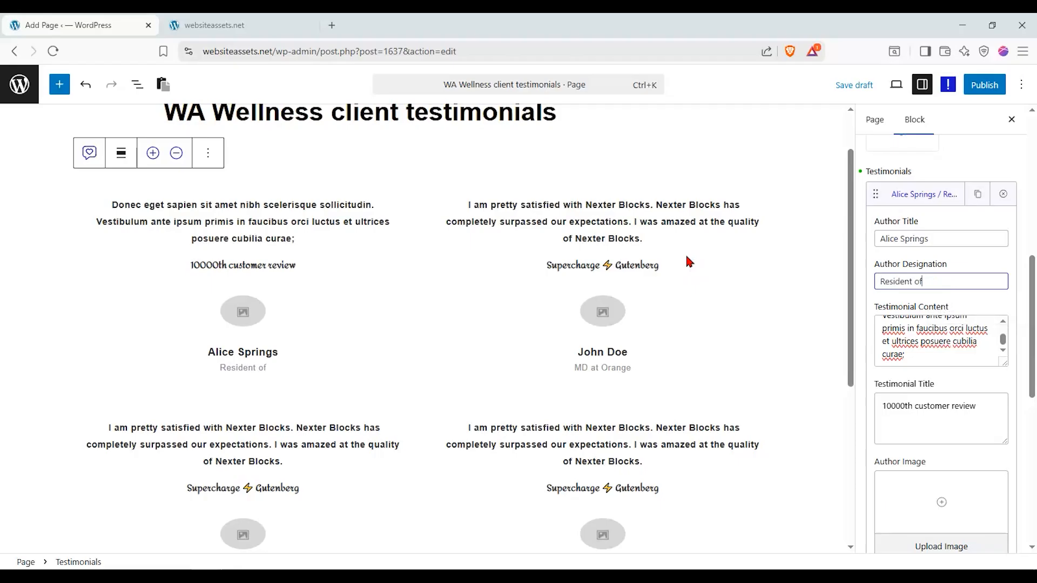
pyautogui.write('A')
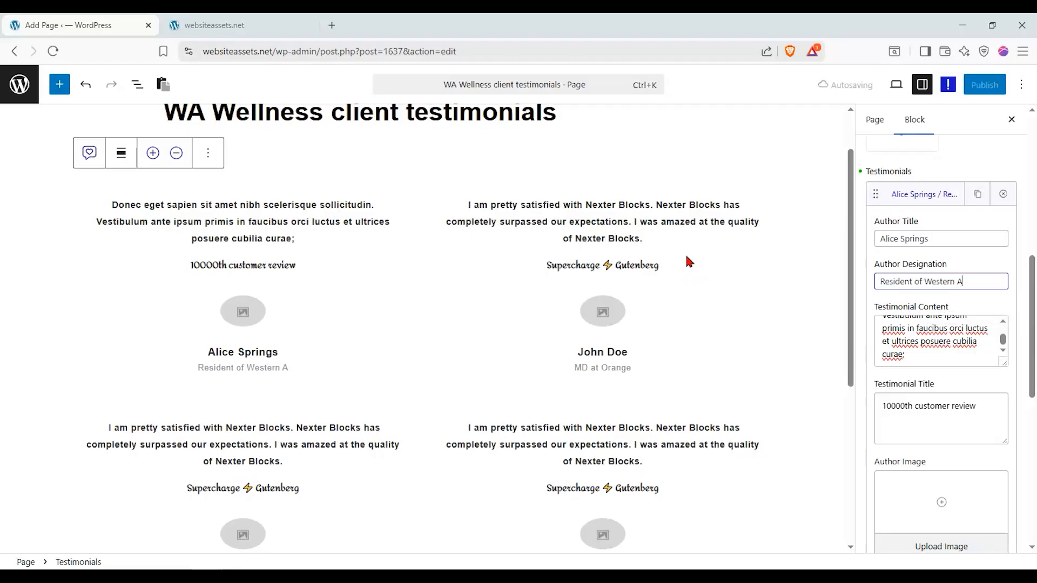
pyautogui.write('ustralia')
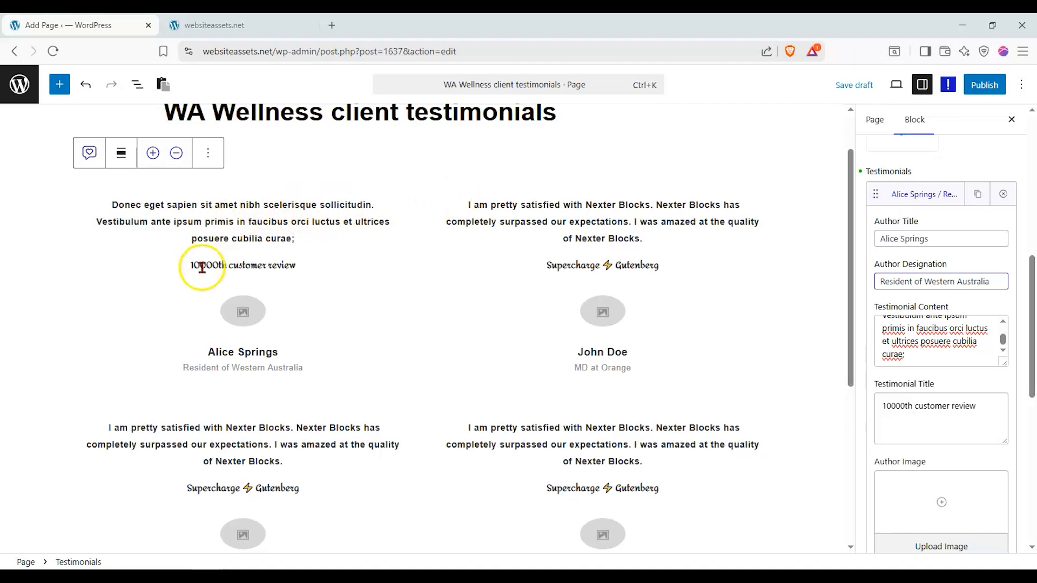
# - Replace the first testimonial's title with "XCS745F Operator"
pyautogui.moveTo(192, 265); pyautogui.dragTo(291, 264)
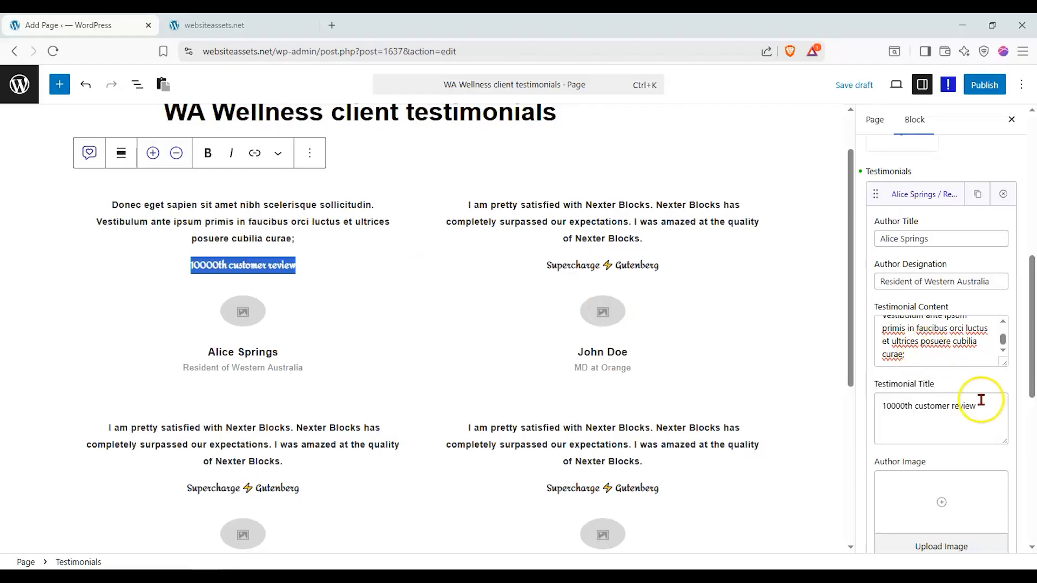
pyautogui.moveTo(979, 403); pyautogui.dragTo(814, 402)
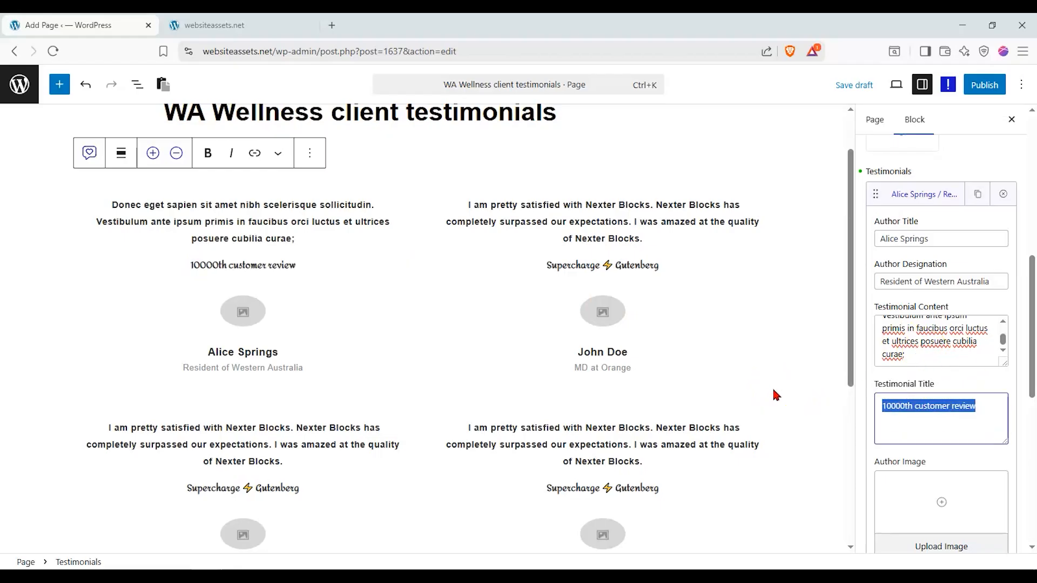
pyautogui.write('XCS^F')
pyautogui.press('BackSpace')
pyautogui.press('BackSpace')
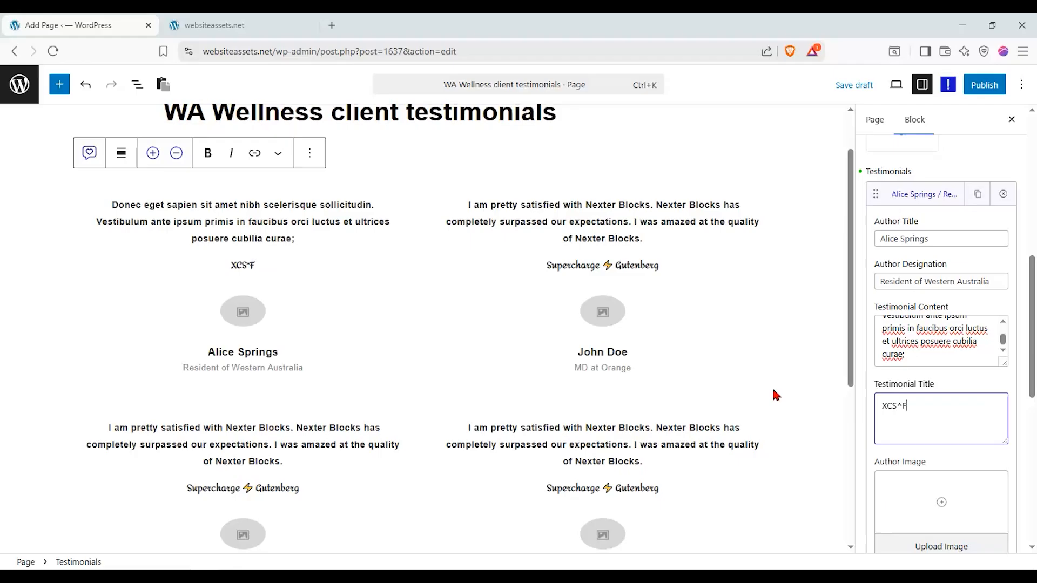
pyautogui.write('745F product user')
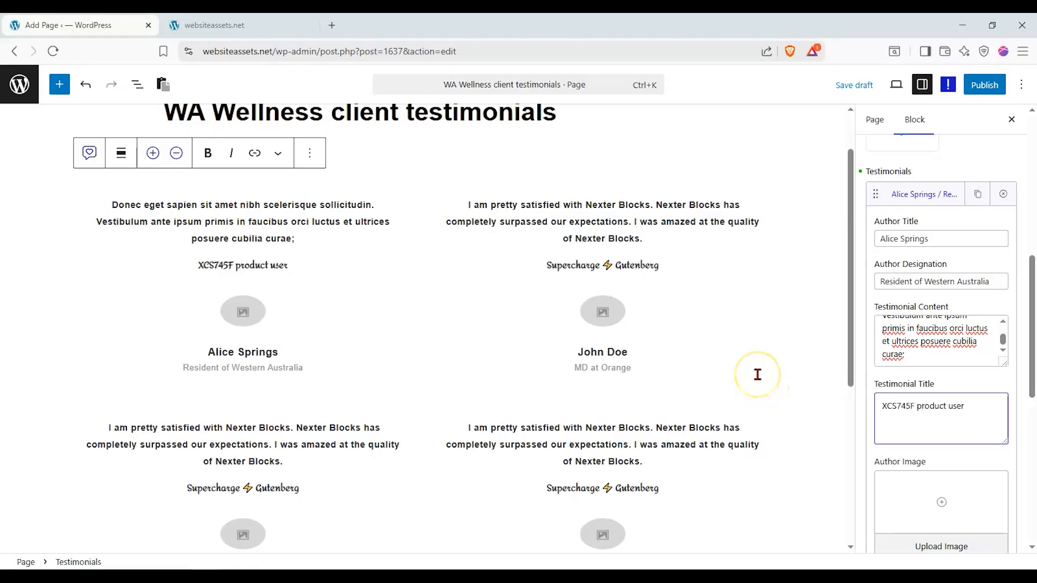
pyautogui.moveTo(917, 406); pyautogui.dragTo(1001, 404)
pyautogui.write('Operator')
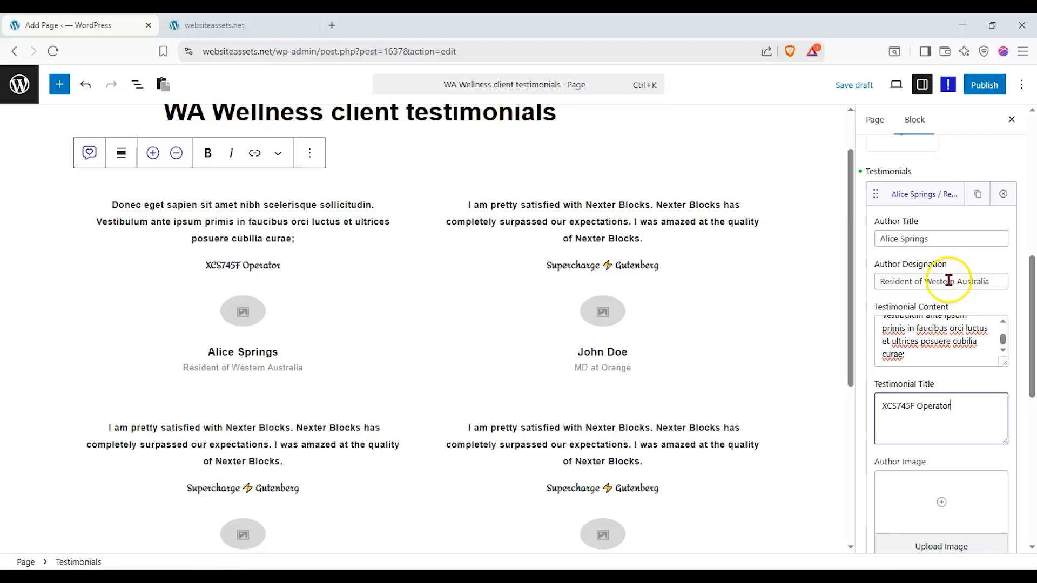
# - Set the first testimonial's author image to the media library photo of the woman in a white coat with a stethoscope
pyautogui.scroll(-3, 975, 351)
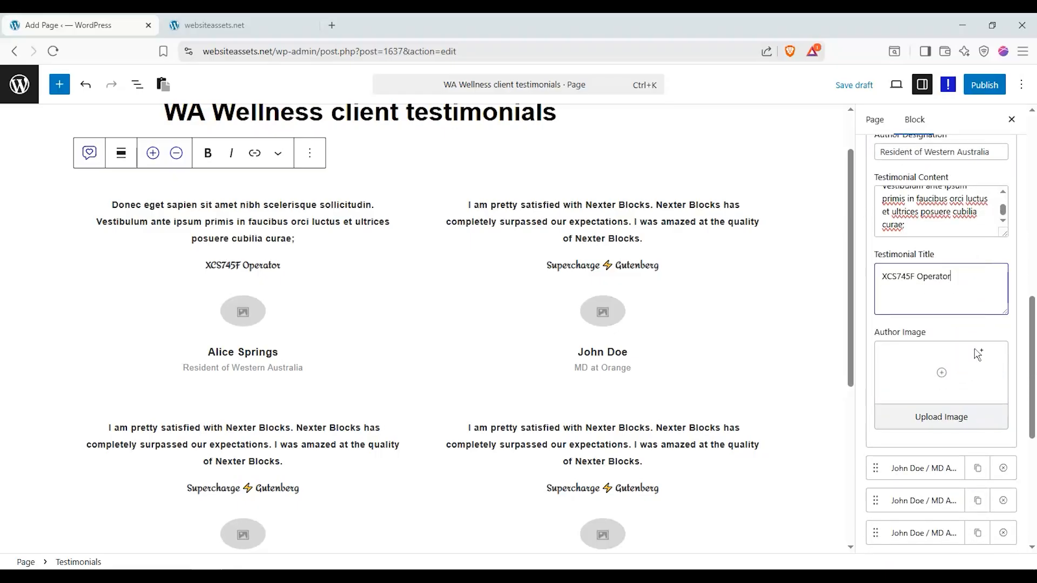
pyautogui.click(943, 419)
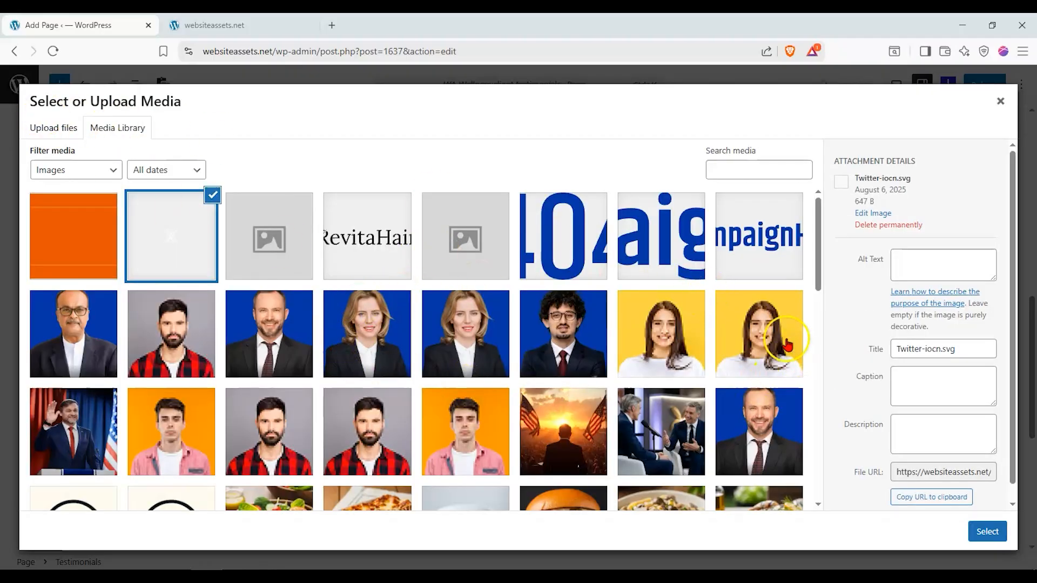
pyautogui.scroll(-1, 734, 373)
pyautogui.scroll(-6, 422, 356)
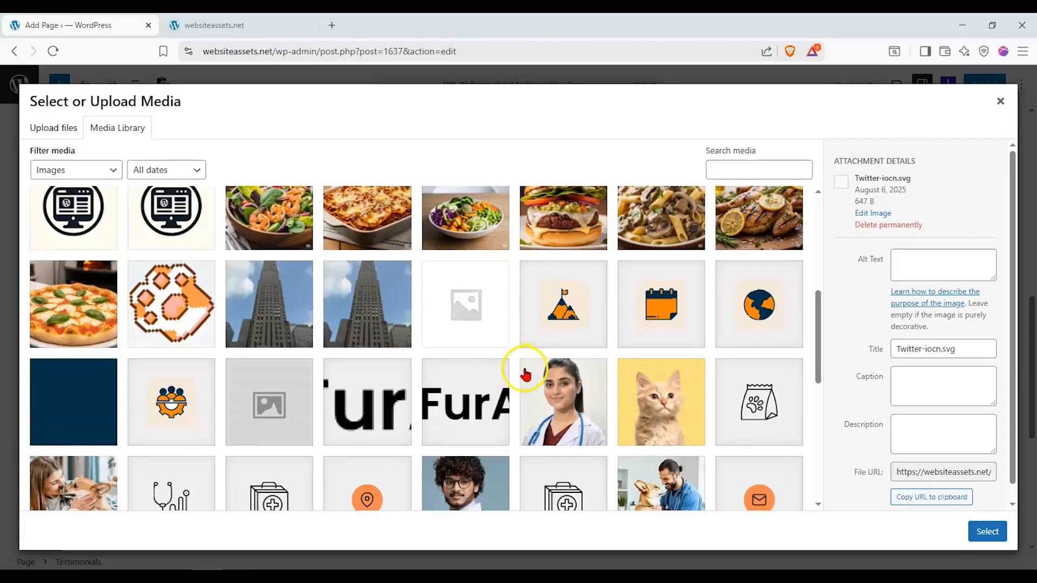
pyautogui.click(562, 394)
pyautogui.click(987, 532)
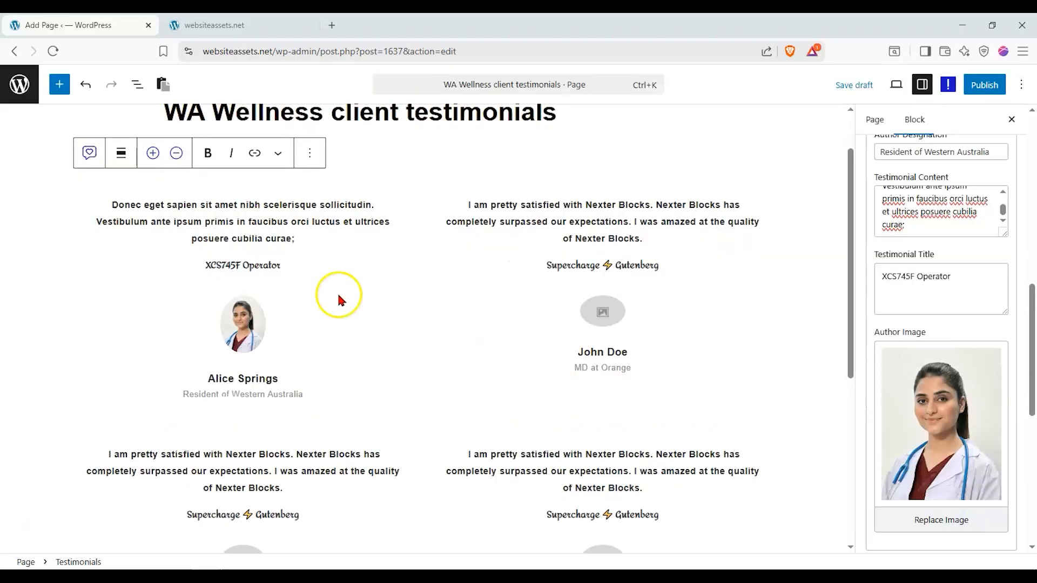
# - Open the next testimonial entry and review the details and photos of all four testimonials in the grid
pyautogui.scroll(-5, 968, 428)
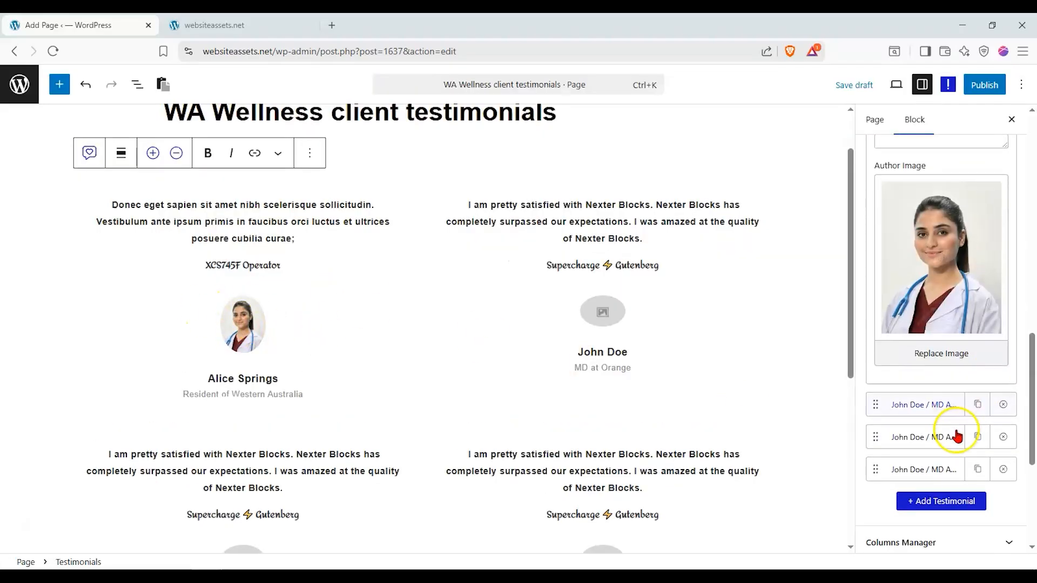
pyautogui.click(899, 312)
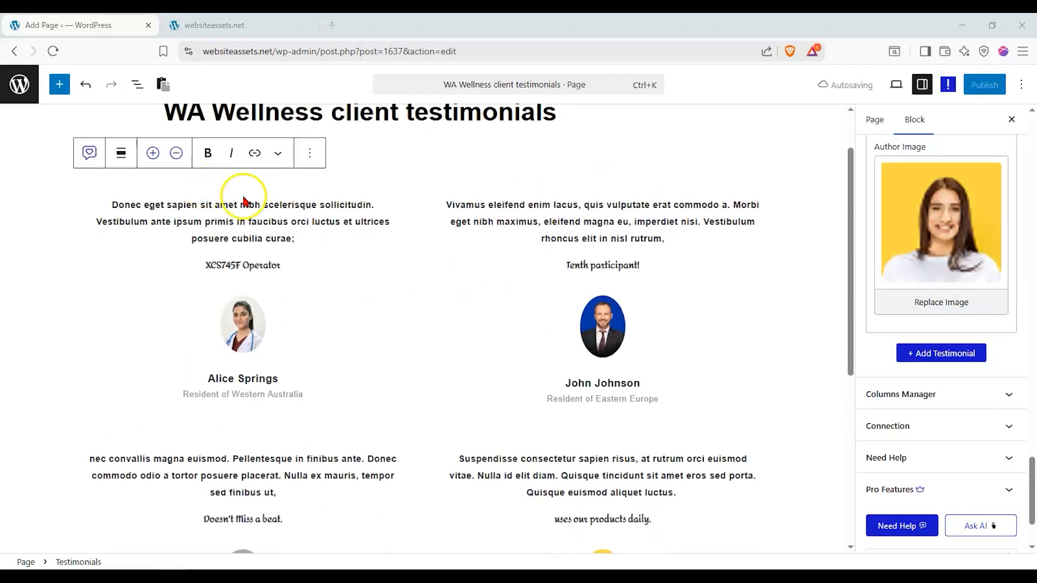
pyautogui.scroll(-3, 535, 227)
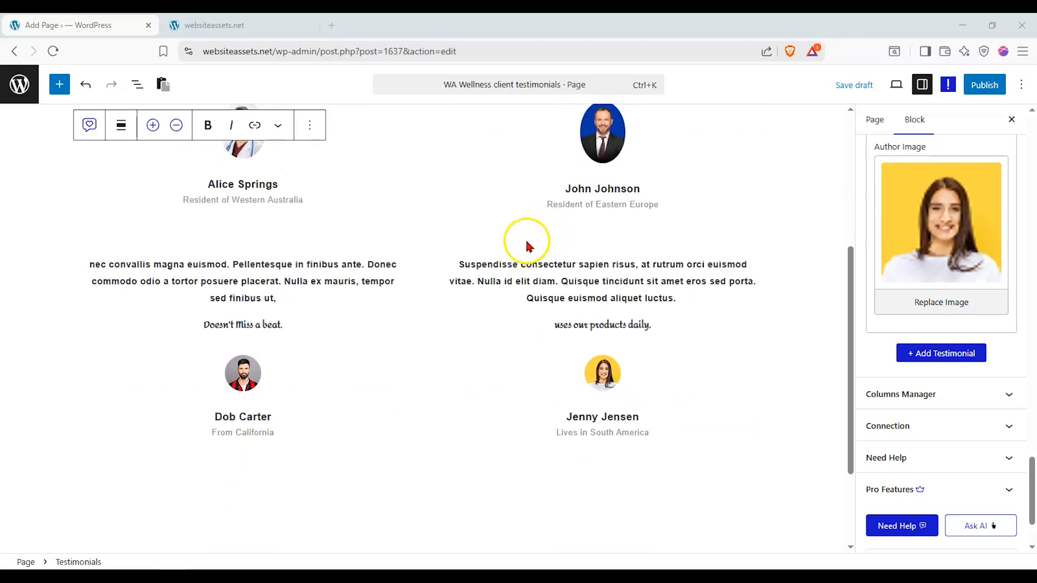
# - Try a content height of 101 px and the Visible content scroll option in Columns Manager, reverting both
pyautogui.click(963, 396)
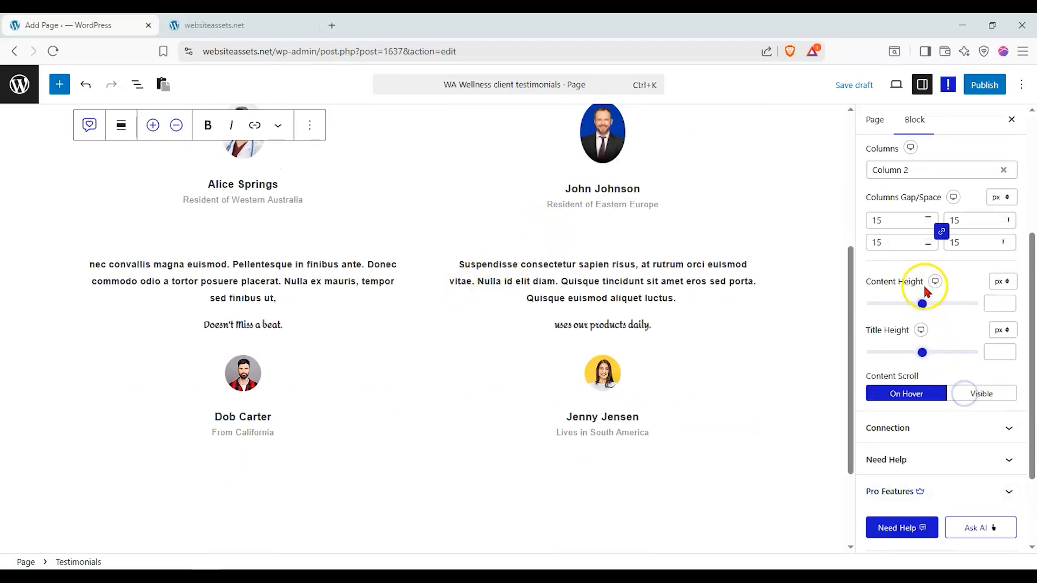
pyautogui.scroll(3, 792, 331)
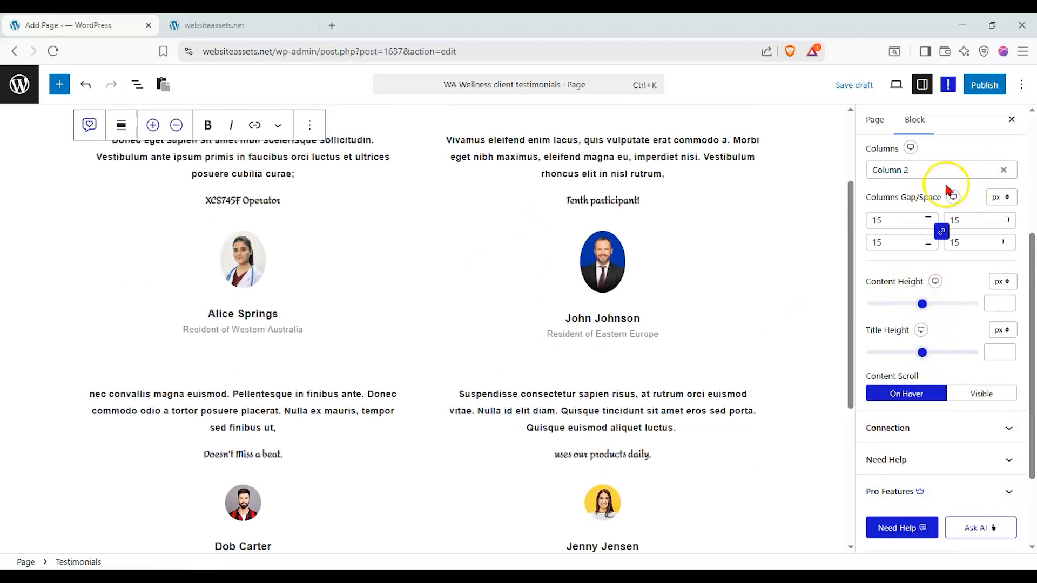
pyautogui.moveTo(922, 303); pyautogui.dragTo(894, 311)
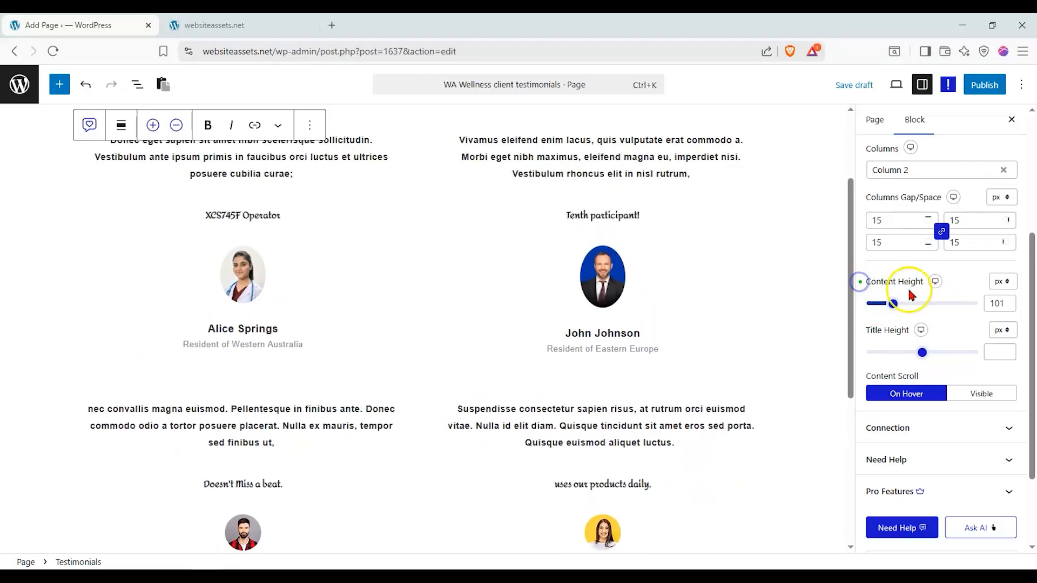
pyautogui.hotkey('ctrl', 'z')
pyautogui.click(972, 393)
pyautogui.click(924, 393)
# - Check what the Connection section offers and collapse it among the block's layout settings
pyautogui.click(983, 427)
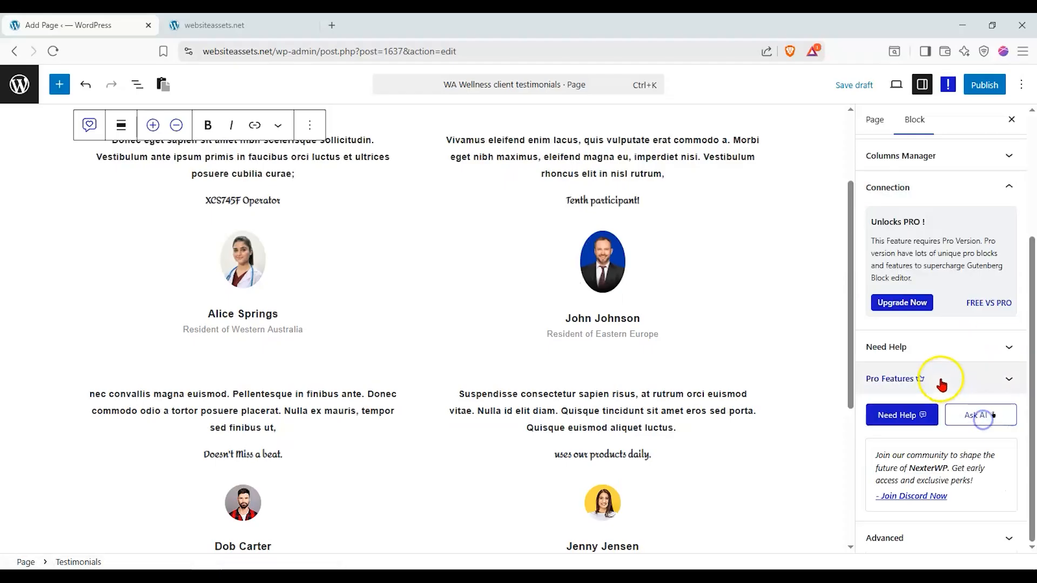
pyautogui.scroll(2, 918, 291)
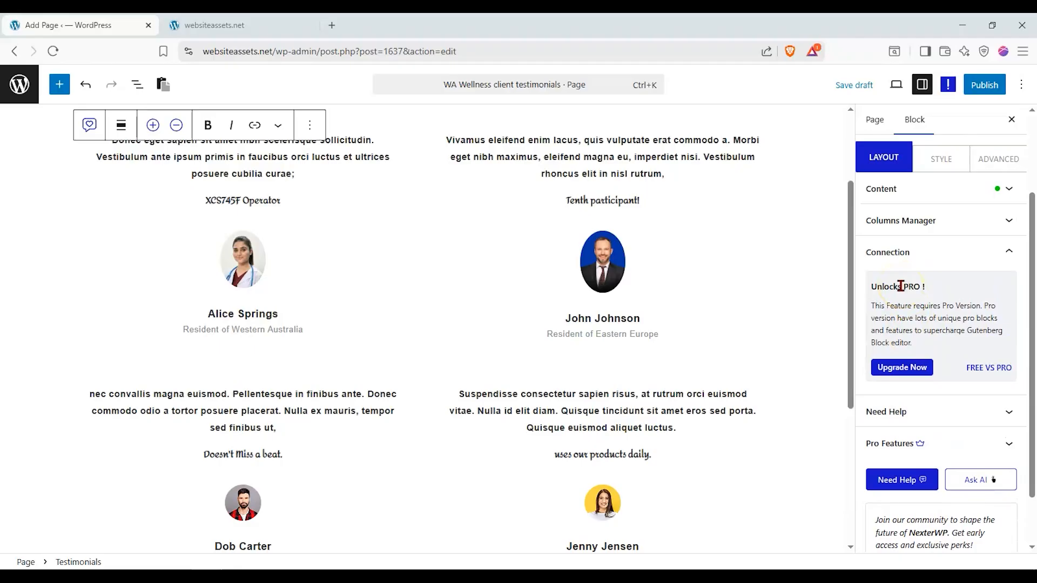
pyautogui.scroll(2, 713, 307)
pyautogui.scroll(-2, 652, 307)
pyautogui.click(993, 255)
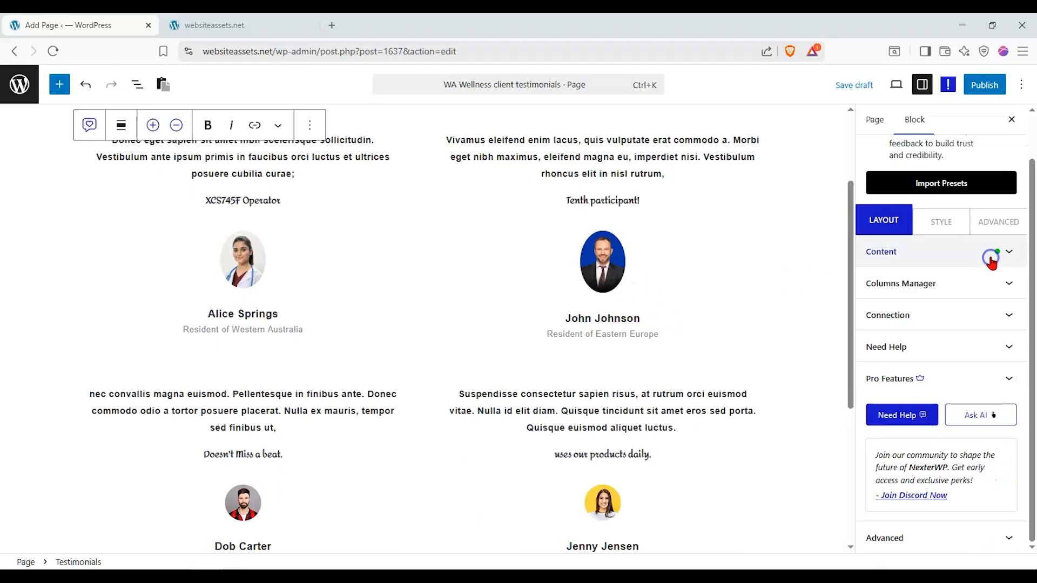
# - Examine the block's style options, including the Author Title typography and the Author Designation settings
pyautogui.click(942, 221)
pyautogui.scroll(2, 702, 264)
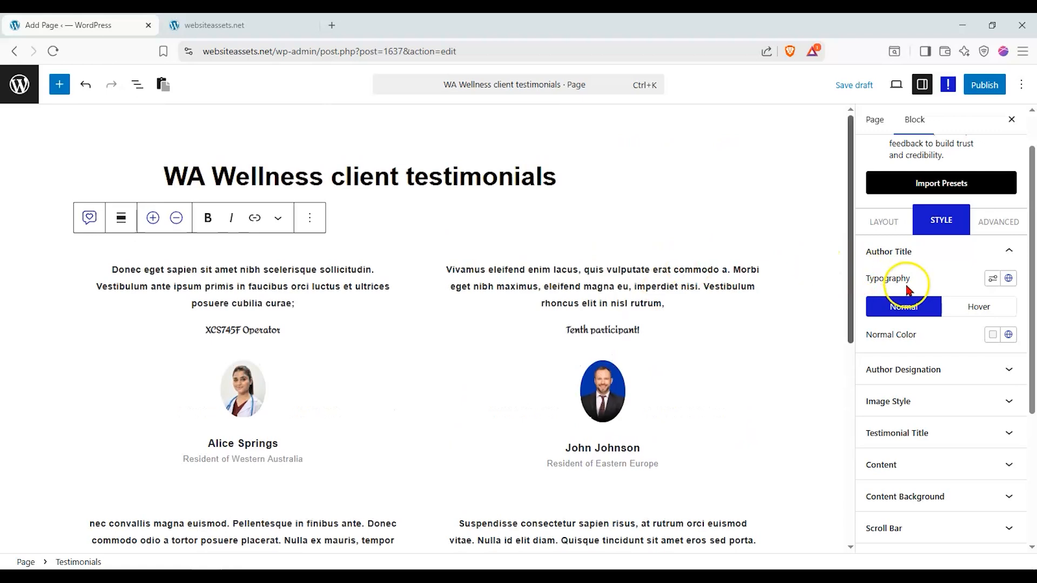
pyautogui.scroll(-1, 815, 260)
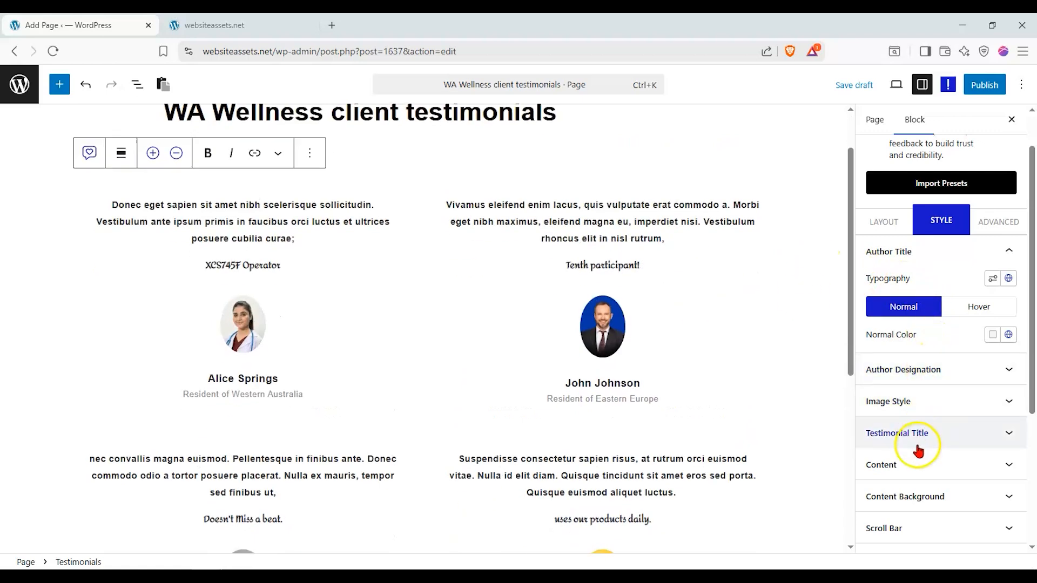
pyautogui.click(992, 279)
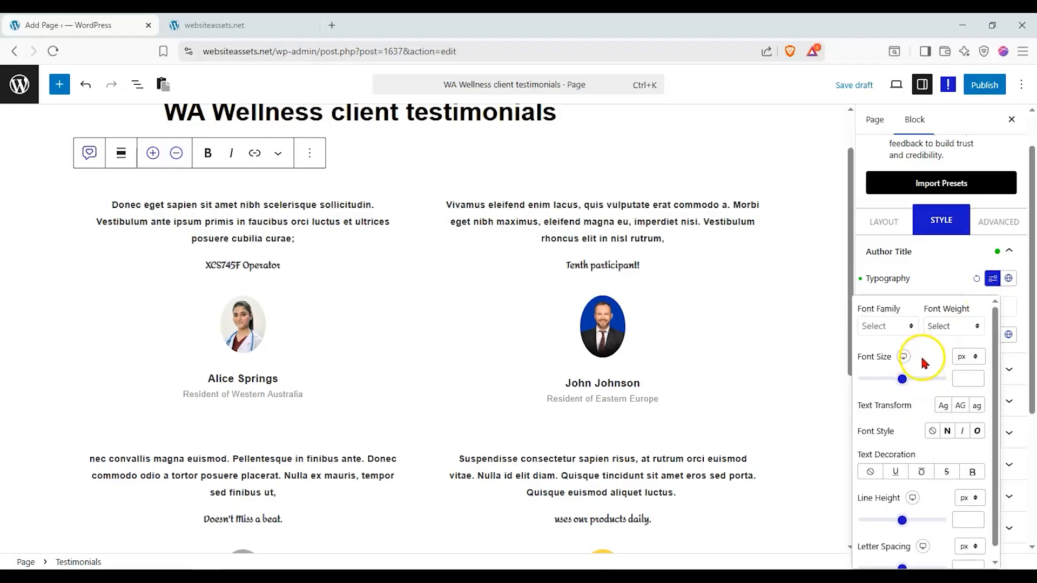
pyautogui.click(992, 279)
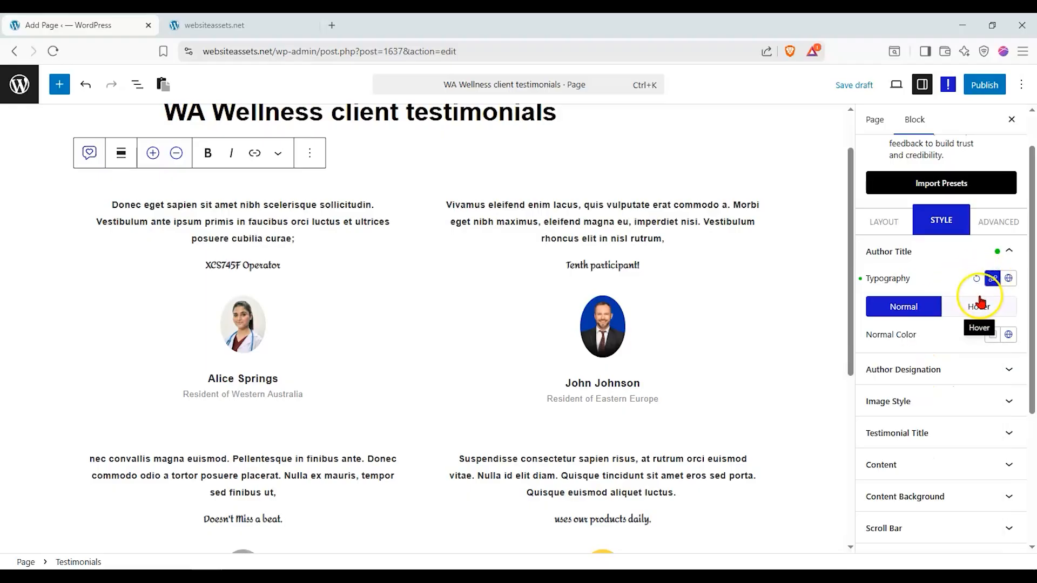
pyautogui.click(1009, 252)
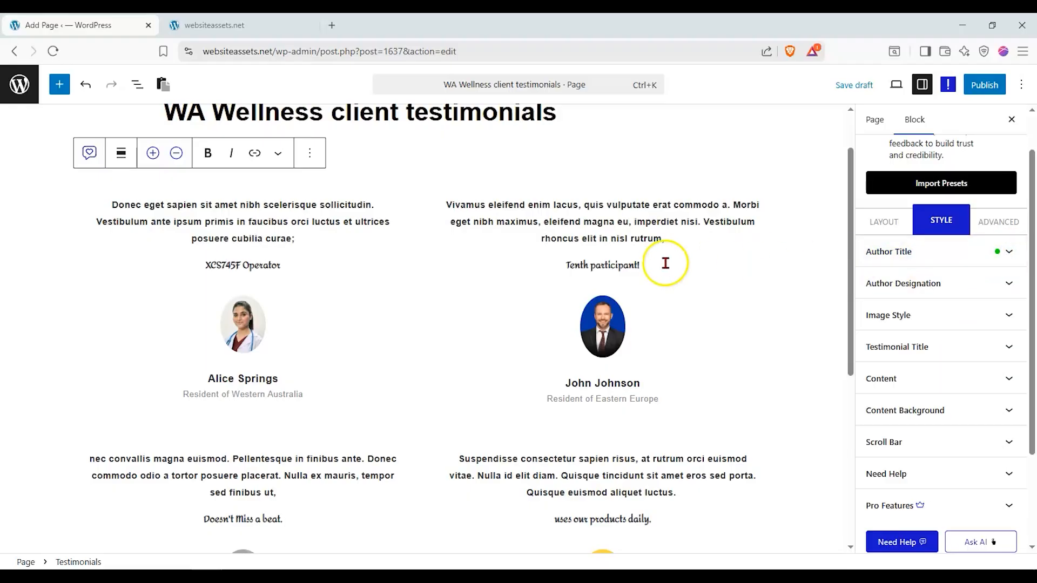
pyautogui.click(963, 291)
pyautogui.click(963, 287)
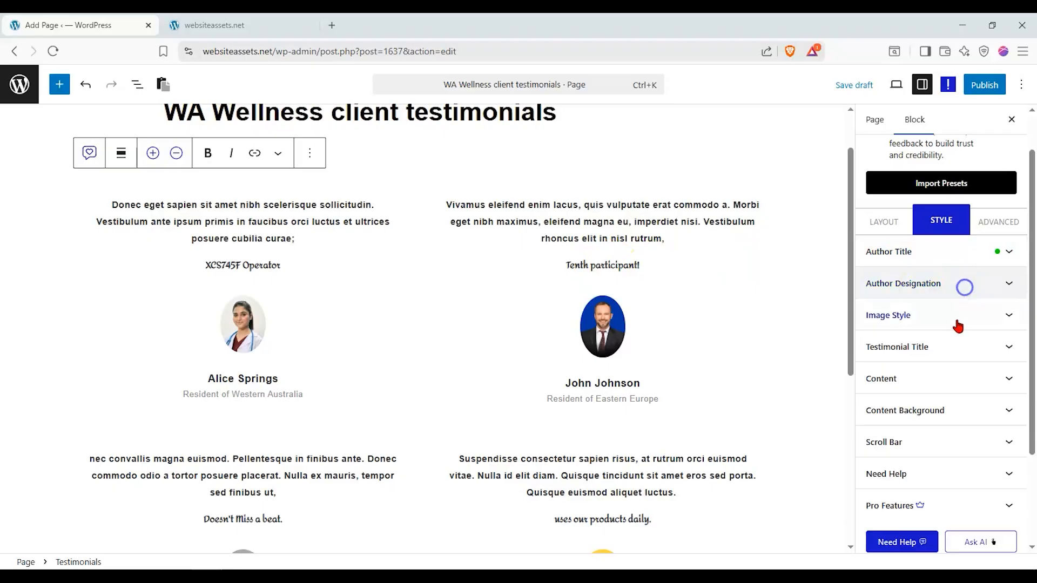
# - Set the Testimonial Title typography to the Tahoma font family
pyautogui.click(957, 343)
pyautogui.click(992, 373)
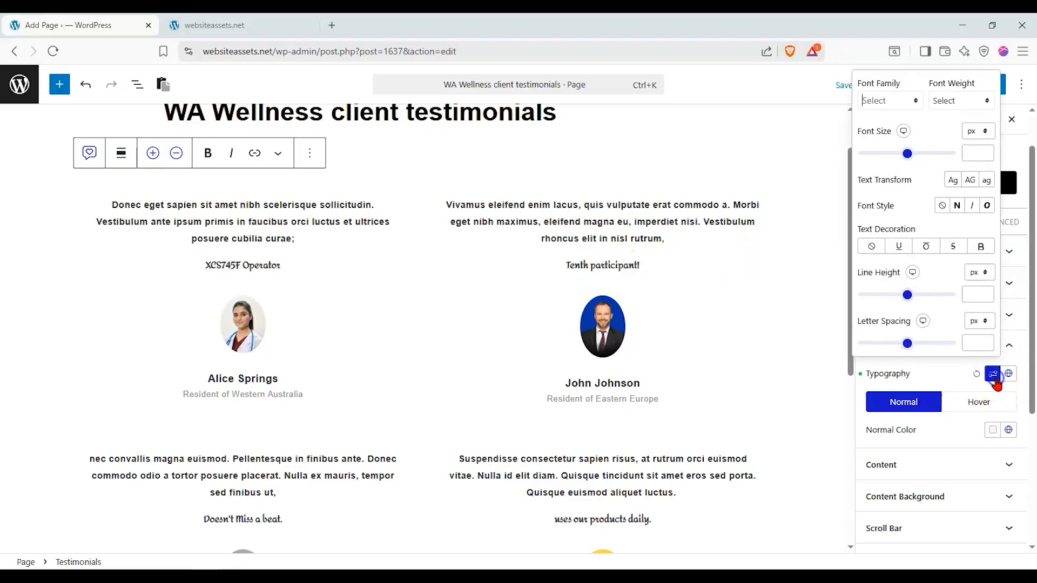
pyautogui.click(888, 100)
pyautogui.click(913, 242)
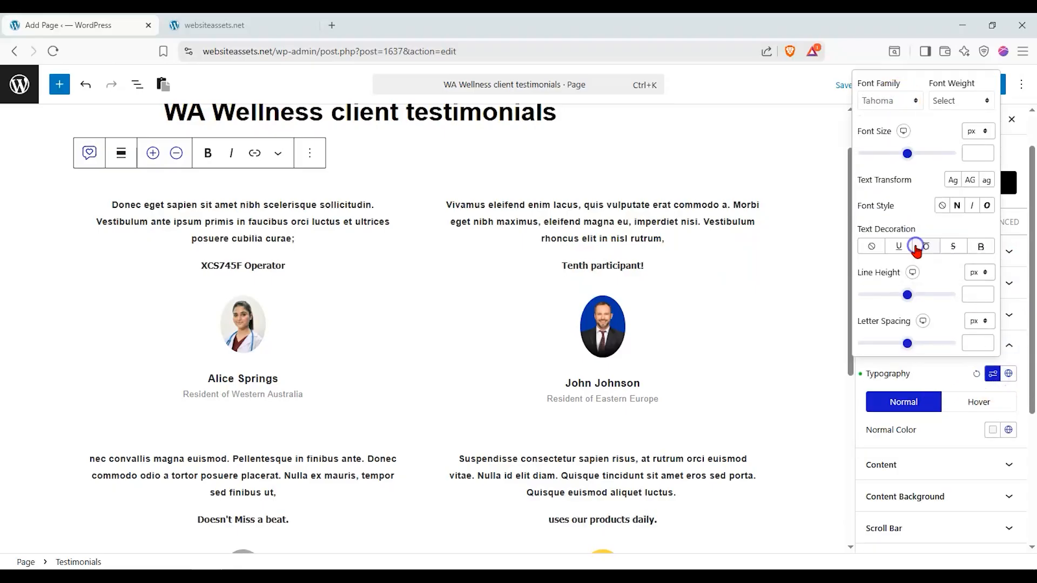
pyautogui.click(948, 384)
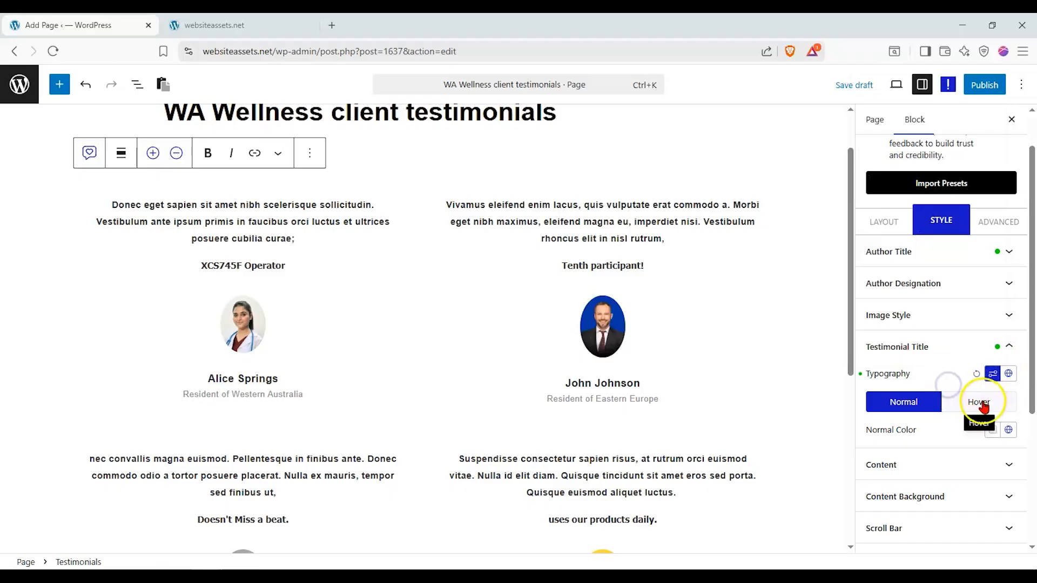
# - Set the Testimonial Title's normal color to the dark blue swatch from the Nexter Global Colors
pyautogui.click(1007, 430)
pyautogui.click(909, 386)
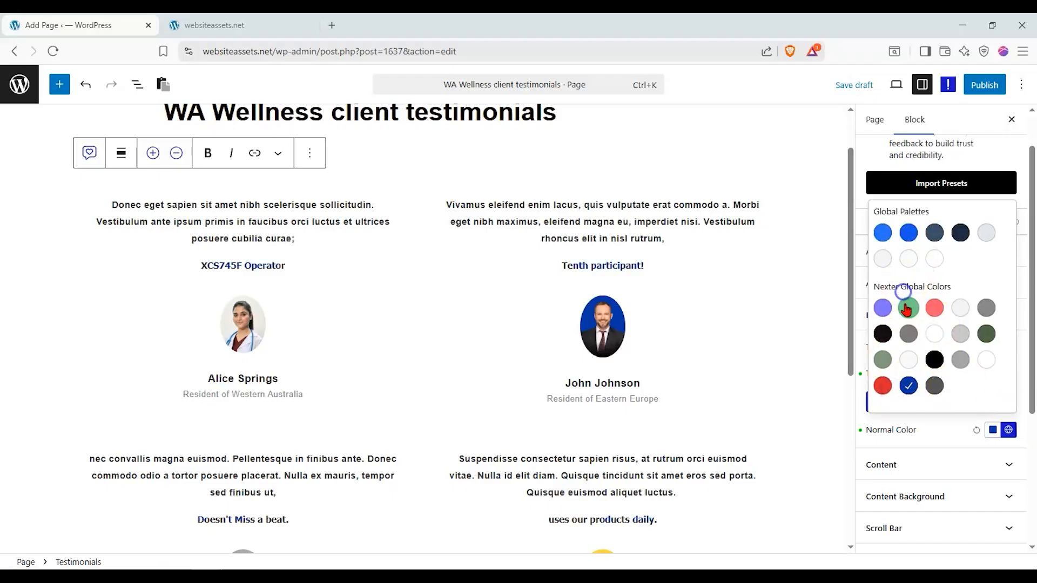
pyautogui.click(944, 431)
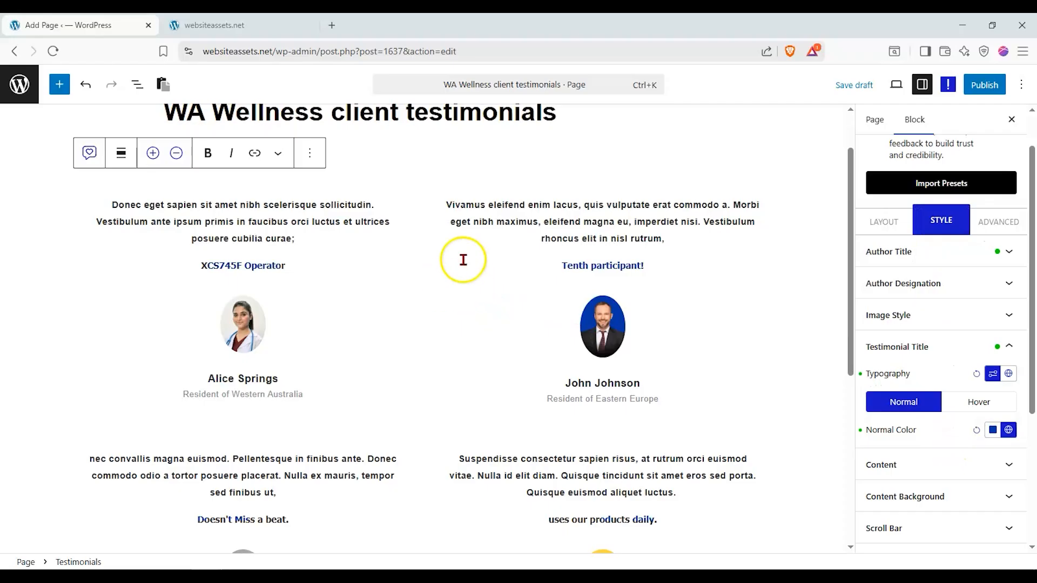
# - Set the testimonial Content typography to a 21 px font size and the Tahoma font family
pyautogui.click(945, 462)
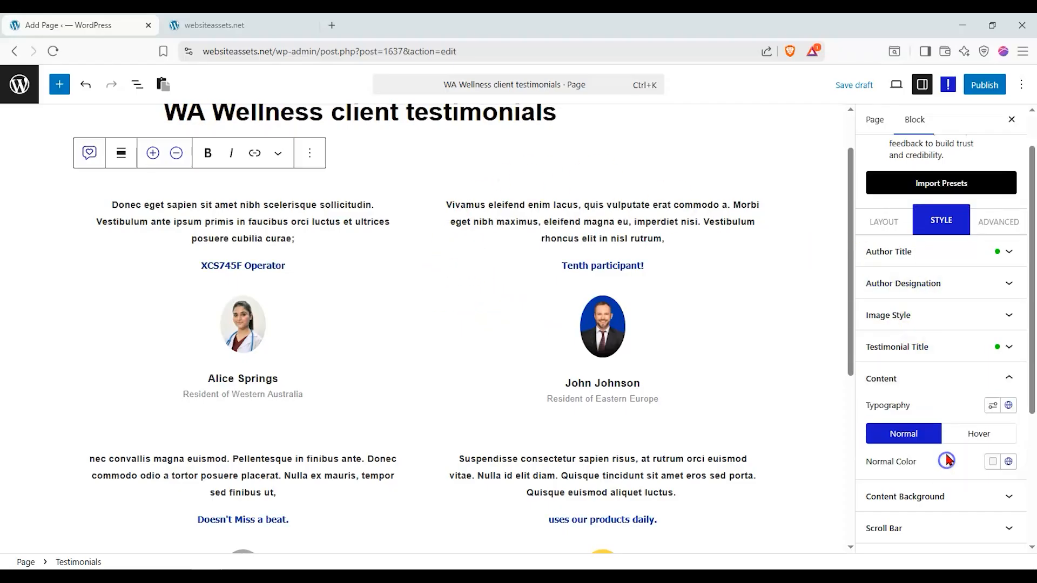
pyautogui.click(994, 405)
pyautogui.moveTo(907, 185); pyautogui.dragTo(875, 185)
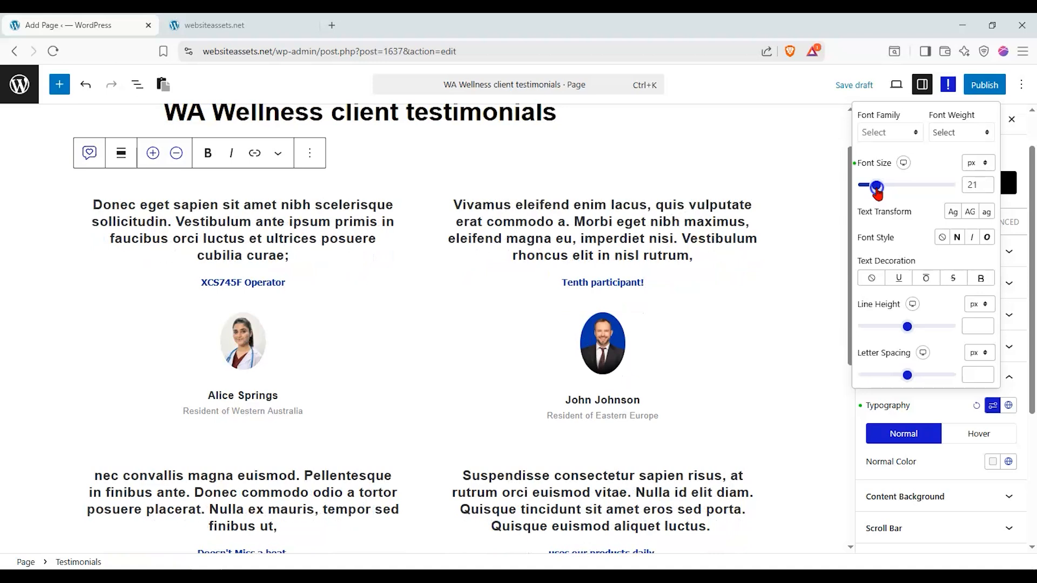
pyautogui.click(911, 127)
pyautogui.click(900, 290)
pyautogui.click(918, 145)
pyautogui.click(909, 263)
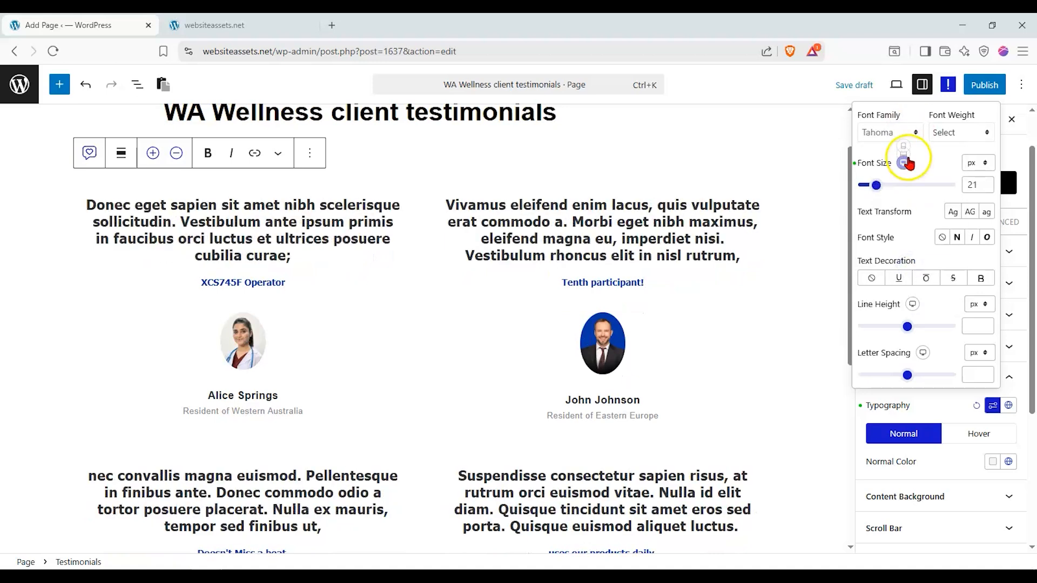
# - Check how the testimonials look in the mobile preview and return to the desktop view
pyautogui.click(907, 162)
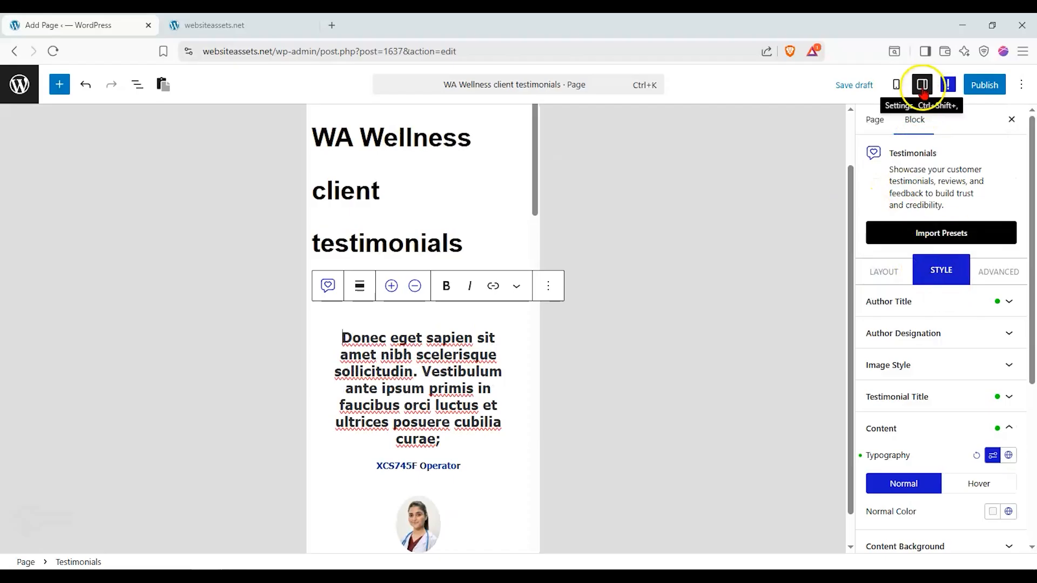
pyautogui.click(895, 85)
pyautogui.click(848, 126)
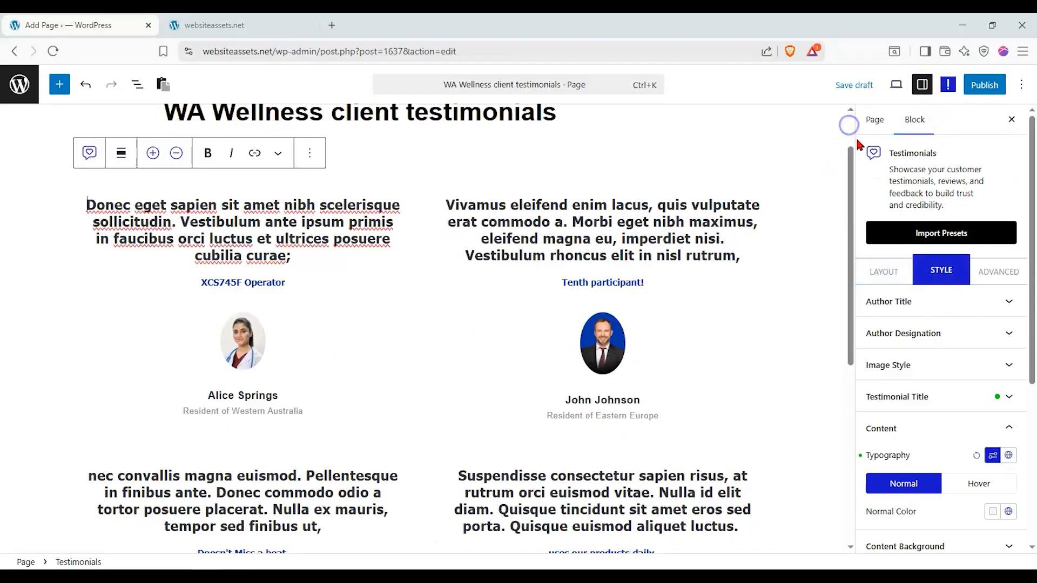
# - Change the testimonial Content typography to the Helvetica font family
pyautogui.click(992, 455)
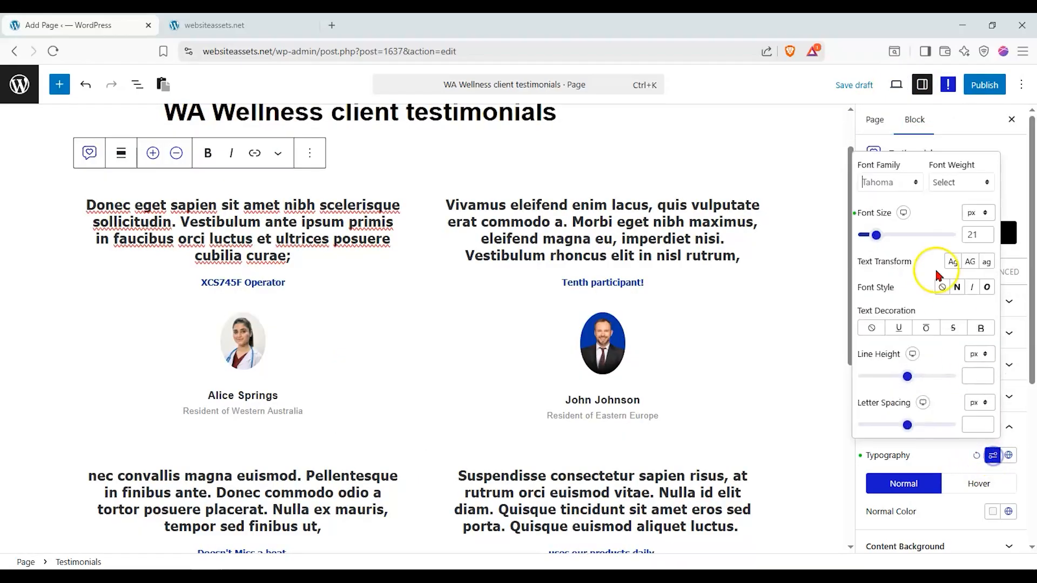
pyautogui.click(888, 182)
pyautogui.click(896, 306)
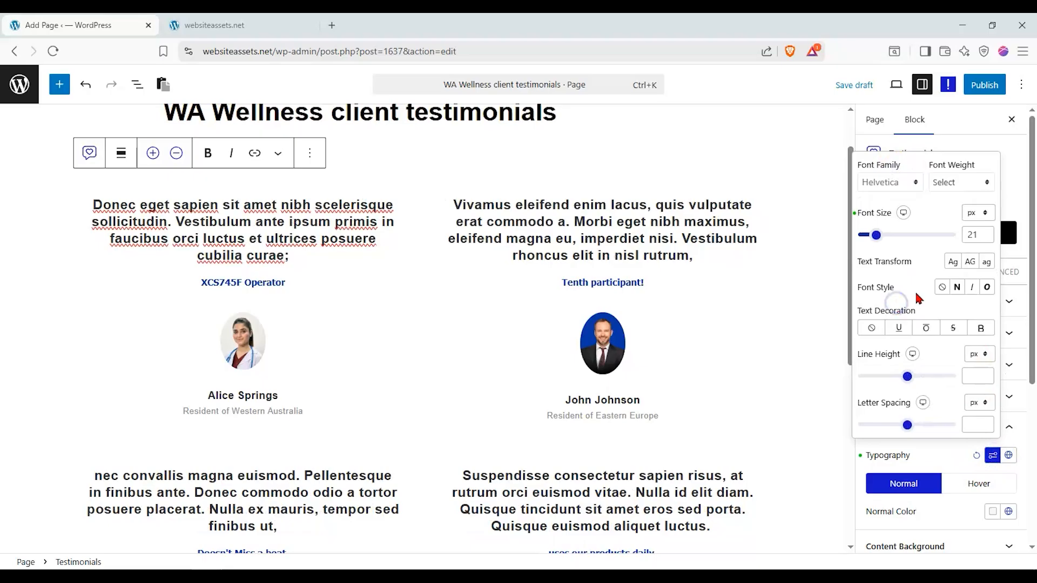
pyautogui.click(944, 451)
# - Give the testimonial boxes a solid light pink background color, #FAE0E0, in the Content Background settings
pyautogui.scroll(-3, 977, 432)
pyautogui.click(975, 420)
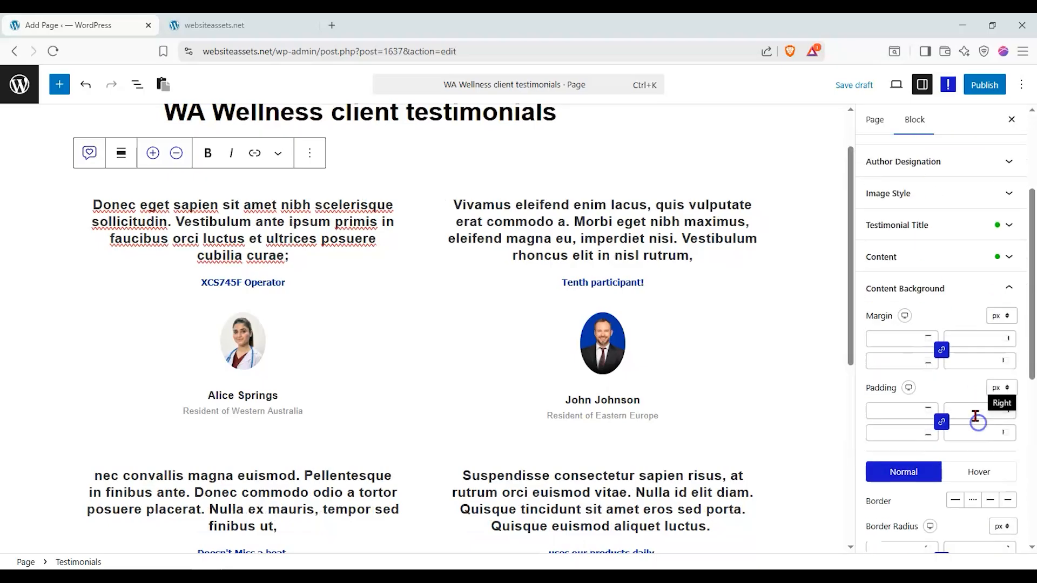
pyautogui.scroll(-2, 962, 324)
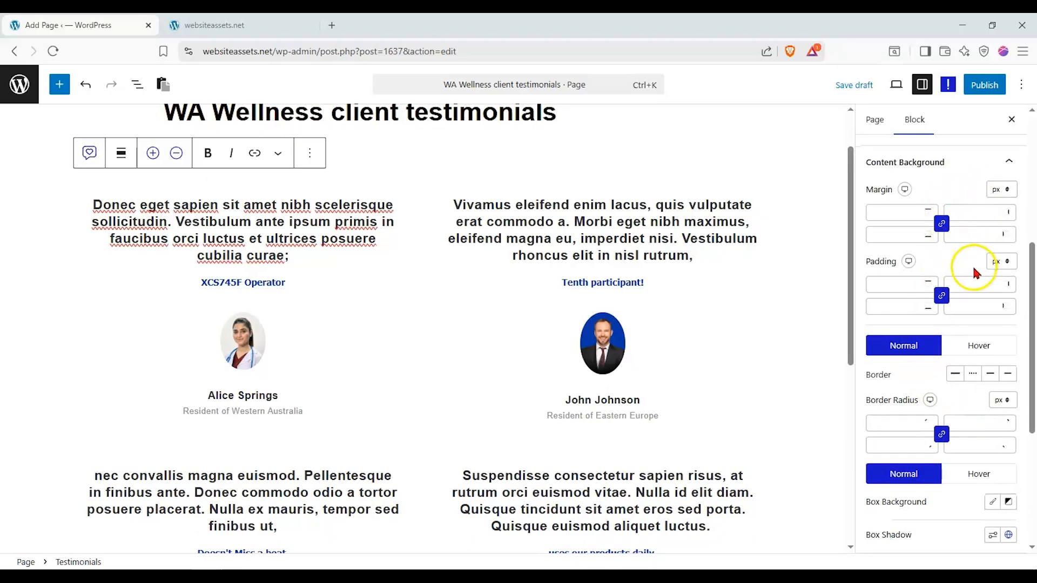
pyautogui.scroll(-2, 1000, 369)
pyautogui.click(993, 438)
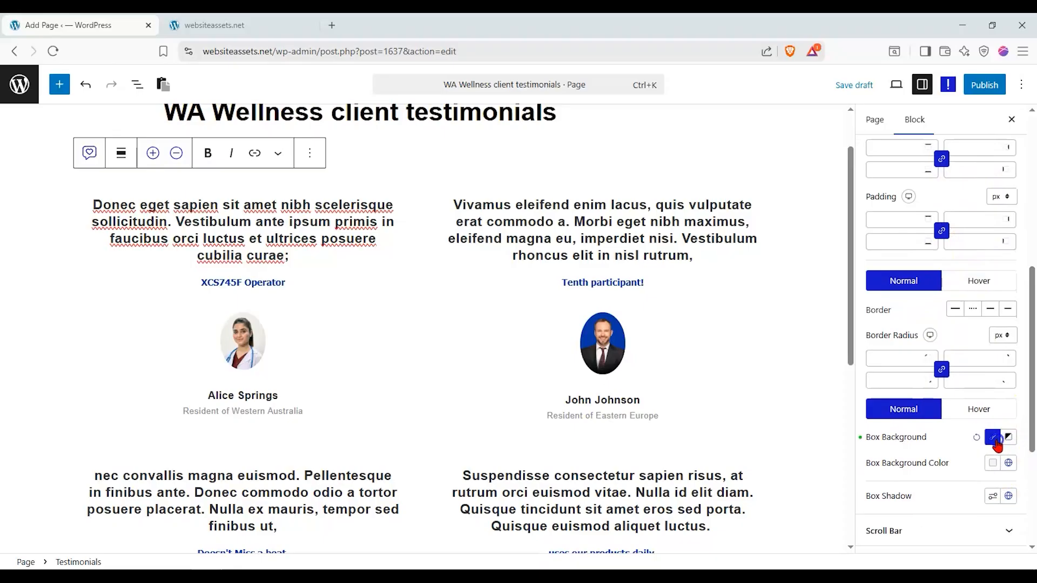
pyautogui.click(992, 463)
pyautogui.click(903, 204)
pyautogui.click(870, 200)
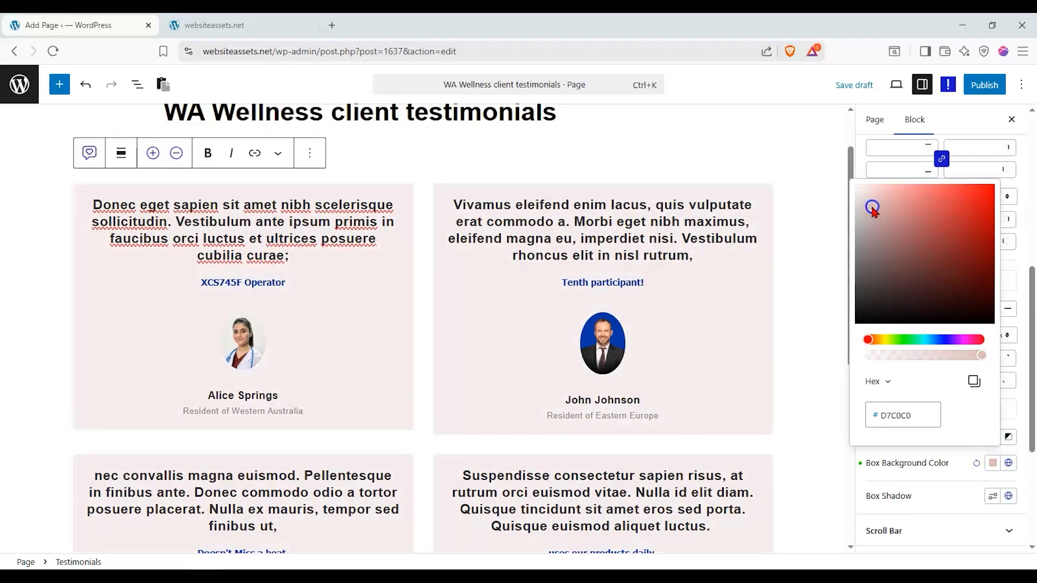
pyautogui.moveTo(870, 200)
pyautogui.mouseDown()
pyautogui.moveTo(891, 216)
pyautogui.moveTo(870, 178)
pyautogui.moveTo(875, 186)
pyautogui.mouseUp()
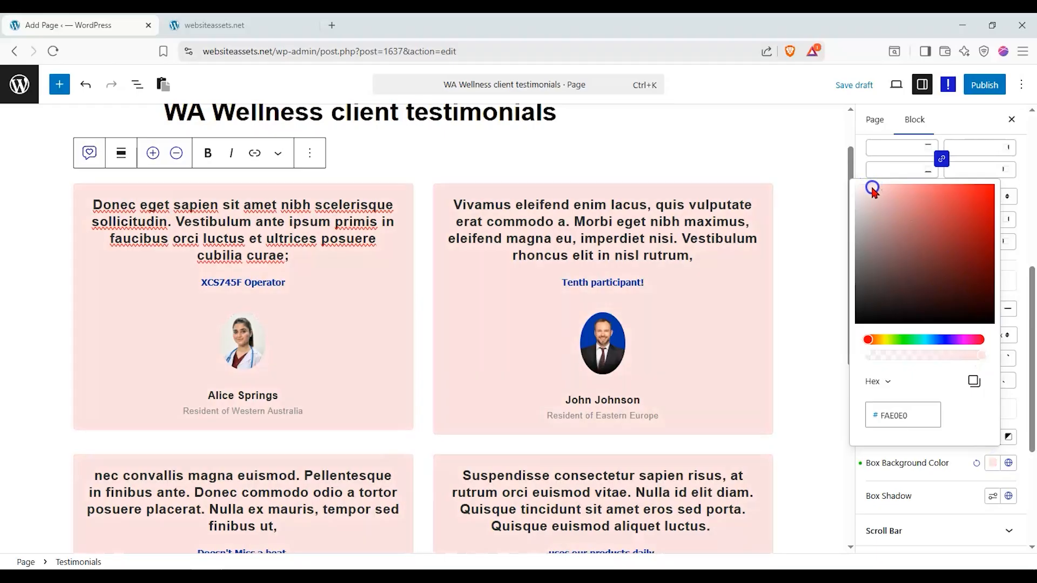
pyautogui.click(949, 493)
# - Check the Scroll Bar style options and review the four styled testimonial cards
pyautogui.scroll(-2, 929, 476)
pyautogui.click(910, 459)
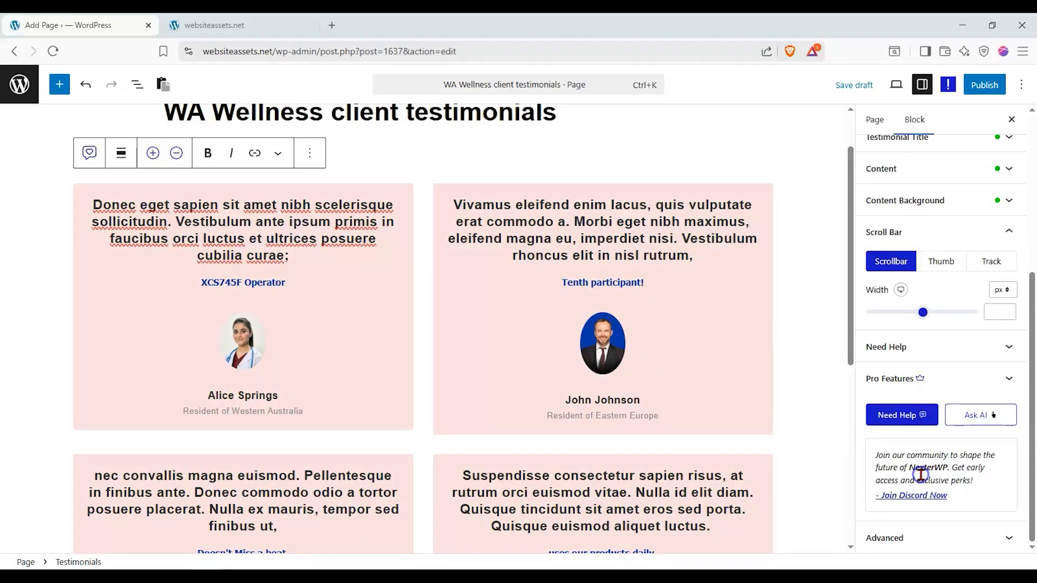
pyautogui.click(978, 237)
pyautogui.scroll(-5, 512, 412)
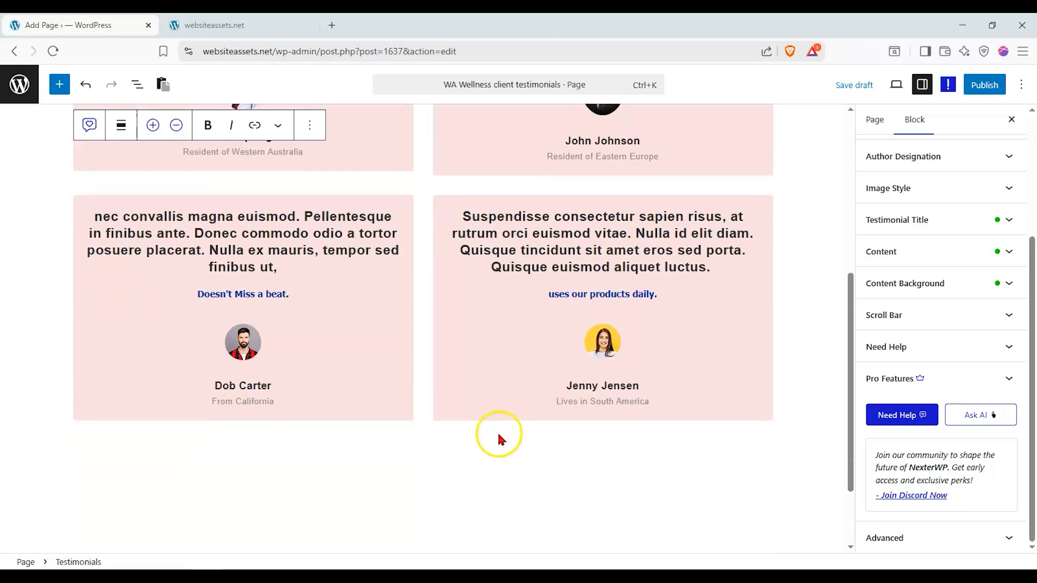
pyautogui.scroll(5, 497, 433)
pyautogui.scroll(3, 914, 285)
# - Set the background color of the whole Testimonials block to light grey #F2F2F2 in its advanced settings
pyautogui.click(983, 280)
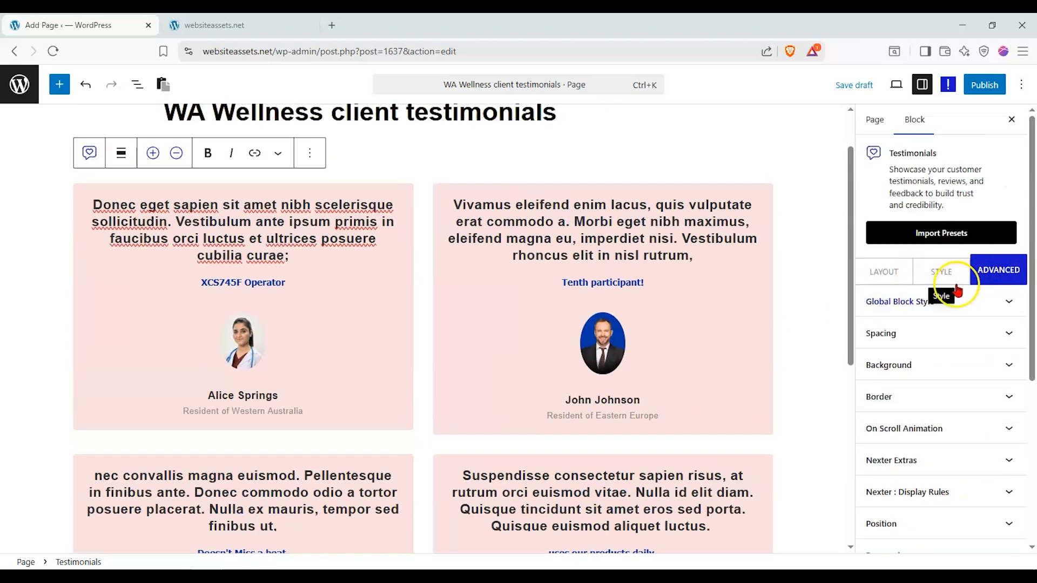
pyautogui.click(939, 362)
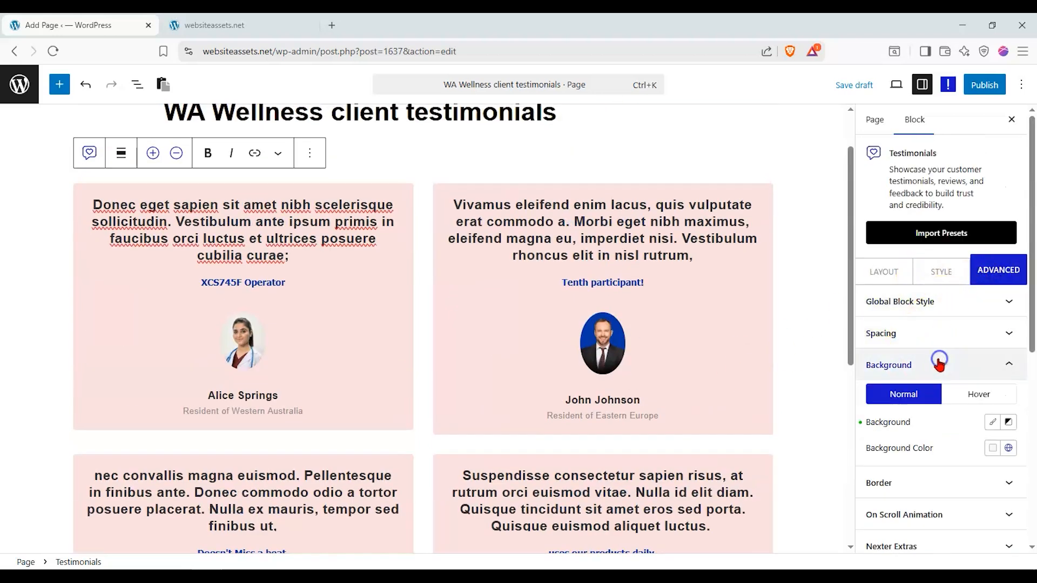
pyautogui.click(988, 445)
pyautogui.moveTo(873, 273); pyautogui.dragTo(842, 181)
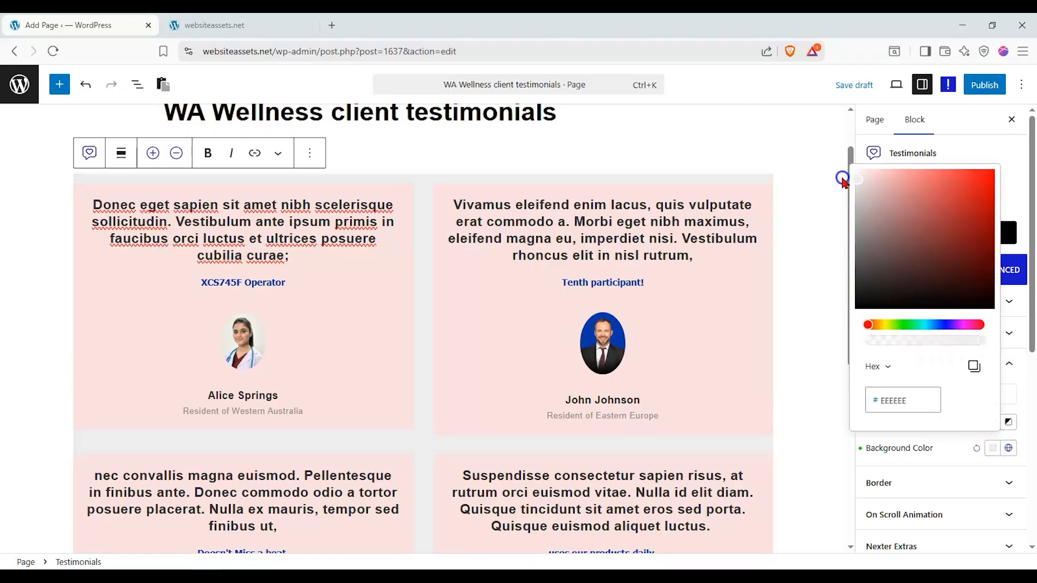
pyautogui.scroll(-5, 486, 382)
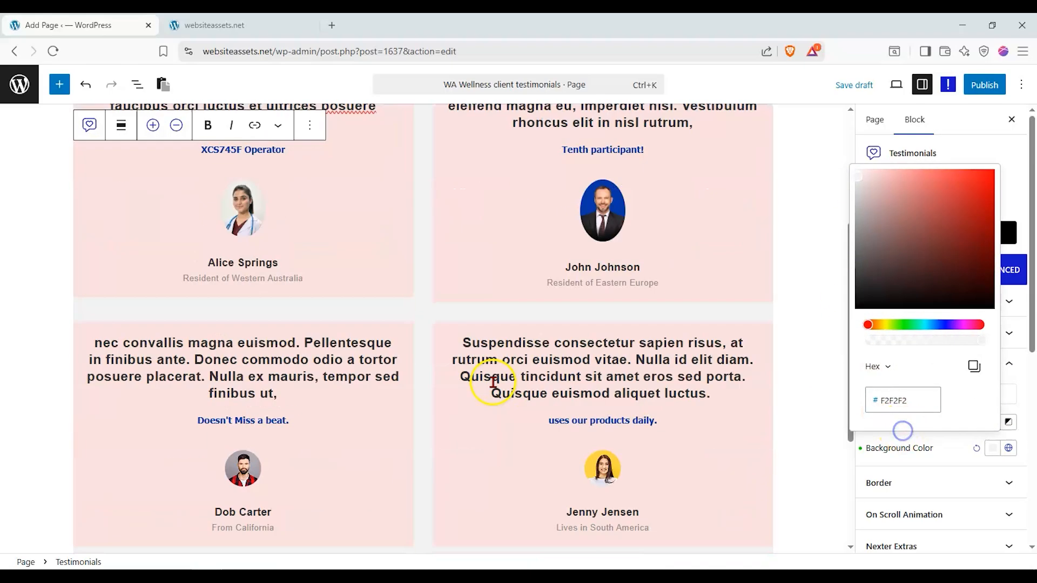
pyautogui.click(59, 309)
pyautogui.scroll(4, 58, 311)
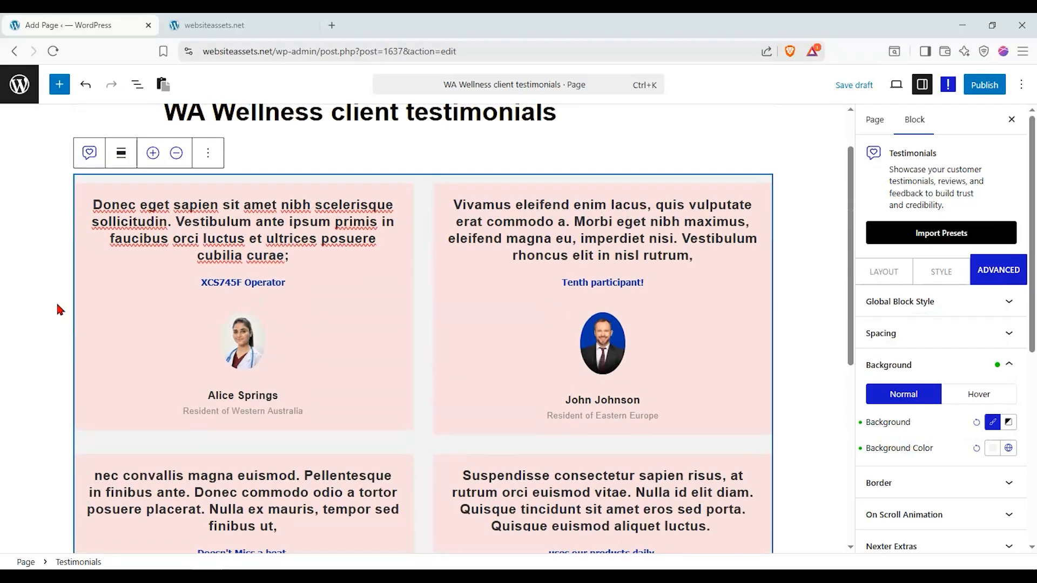
pyautogui.scroll(1, 65, 308)
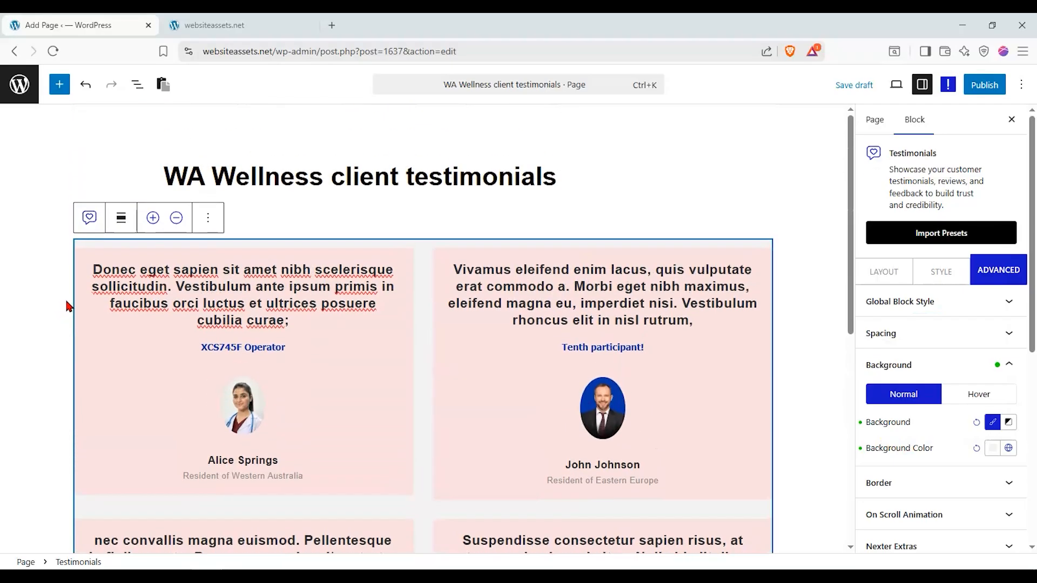
# - Publish the page and review all four testimonials on the live site
pyautogui.click(984, 85)
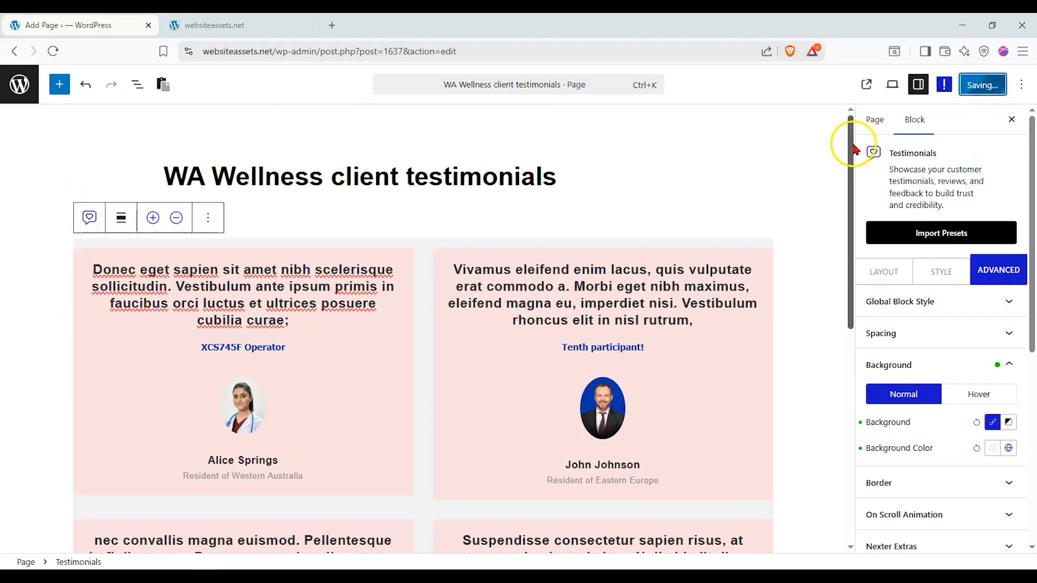
pyautogui.click(877, 85)
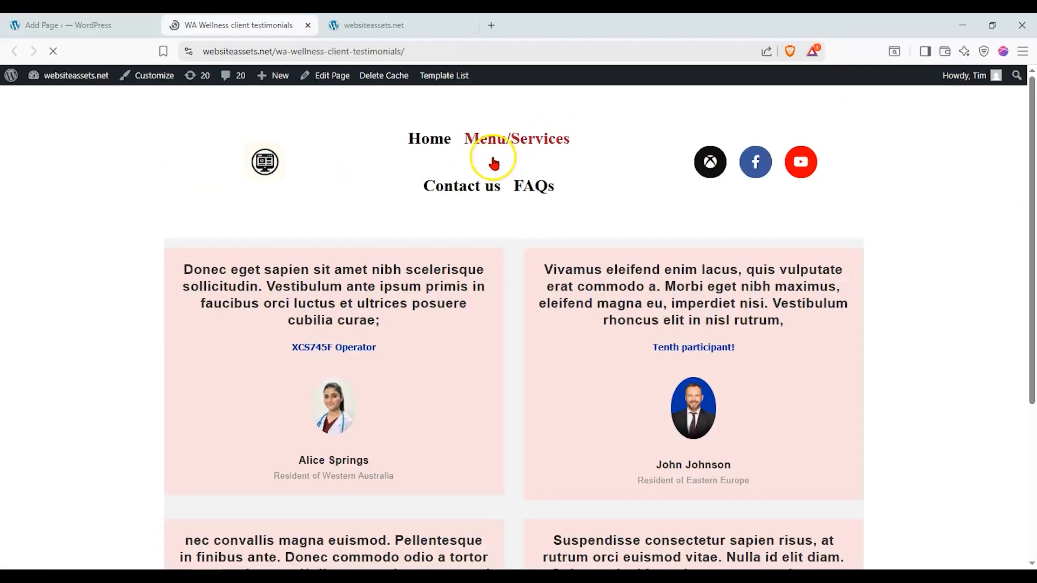
pyautogui.scroll(-3, 347, 185)
pyautogui.scroll(-1, 243, 216)
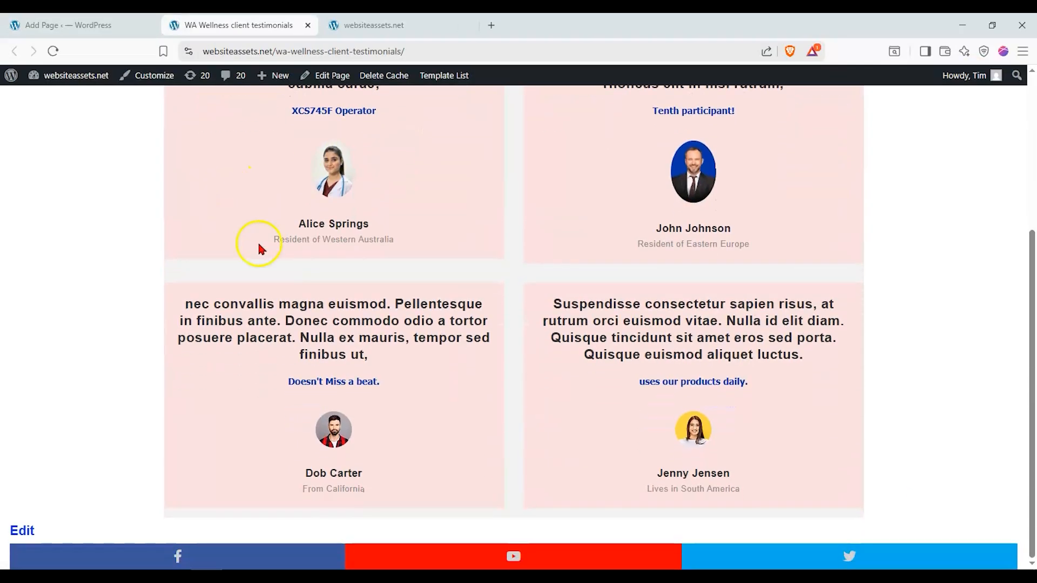
pyautogui.scroll(4, 257, 241)
pyautogui.scroll(1, 282, 292)
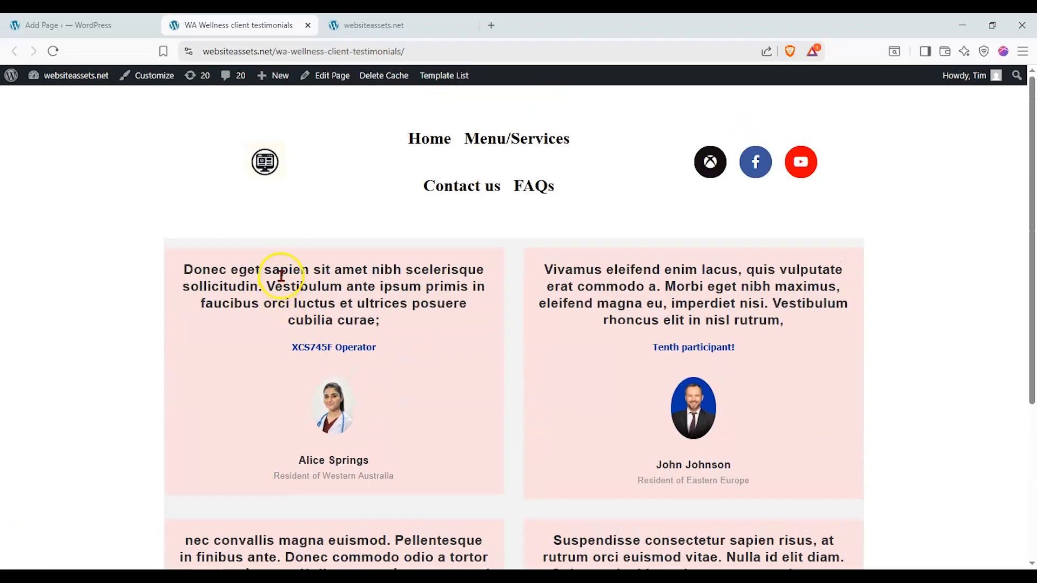
# - Return to the page editor and add a single-column Flexbox Container above the Testimonials block
pyautogui.click(102, 36)
pyautogui.click(62, 88)
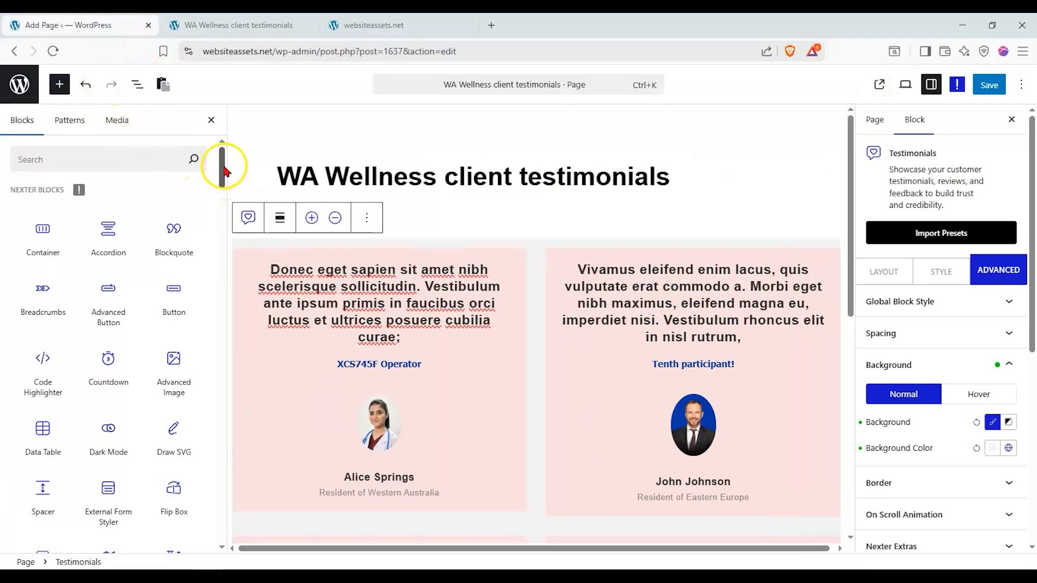
pyautogui.click(42, 227)
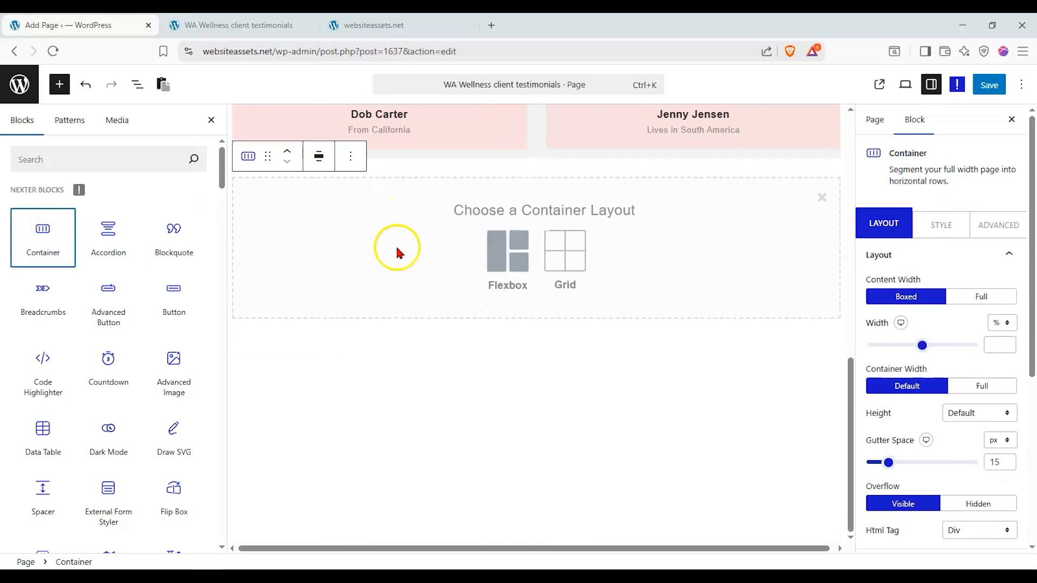
pyautogui.click(285, 153)
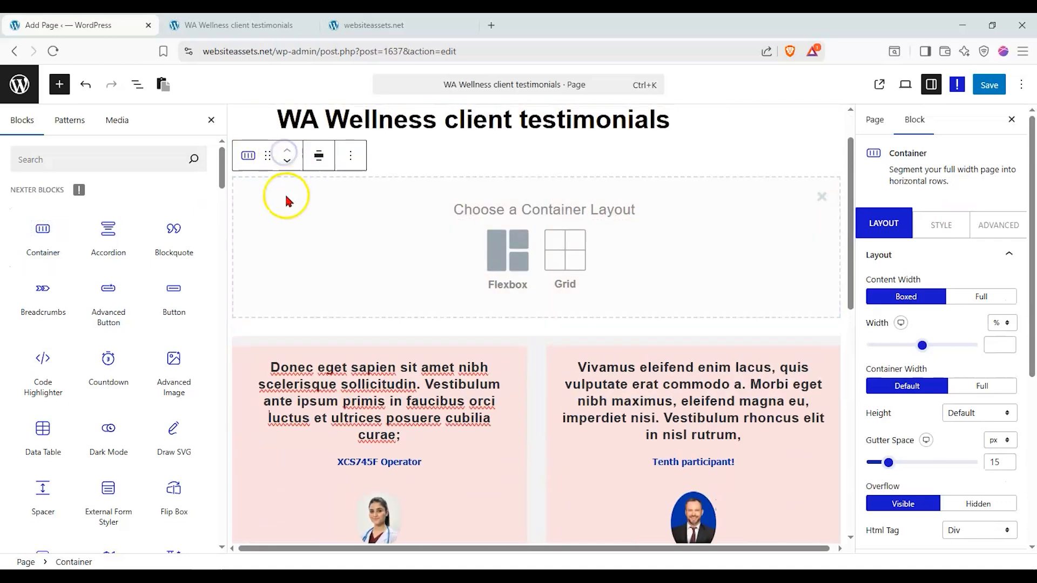
pyautogui.click(508, 251)
pyautogui.click(386, 245)
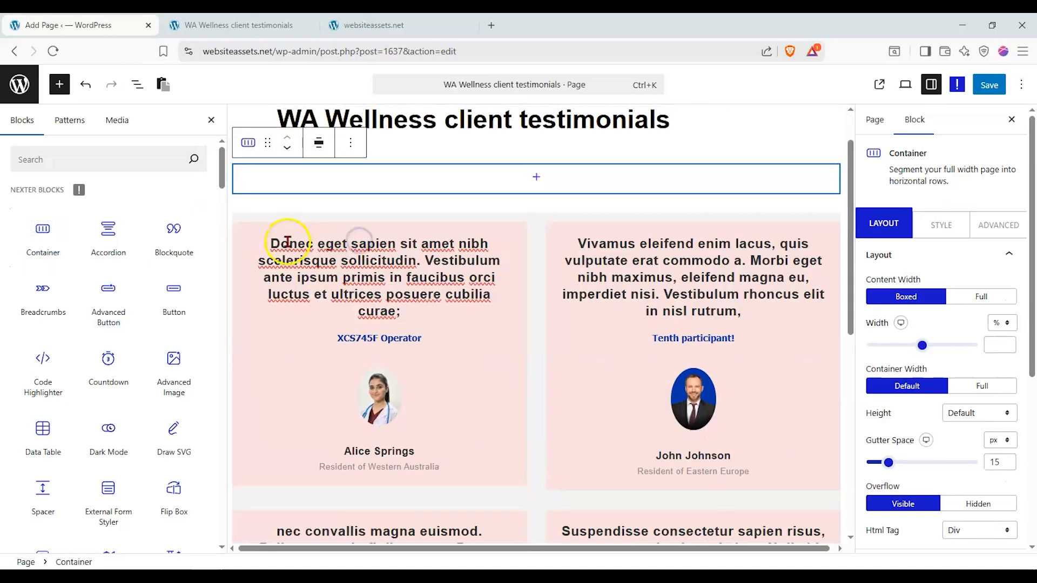
# - Add an Advanced Heading block to the new container and give it the layout style without the extra title text
pyautogui.moveTo(173, 237)
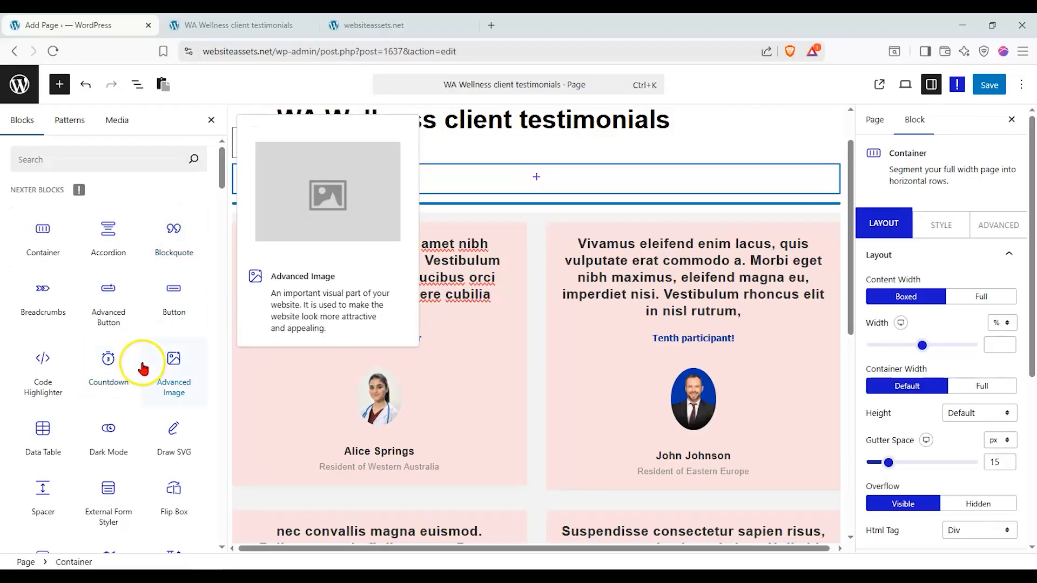
pyautogui.scroll(-5, 139, 363)
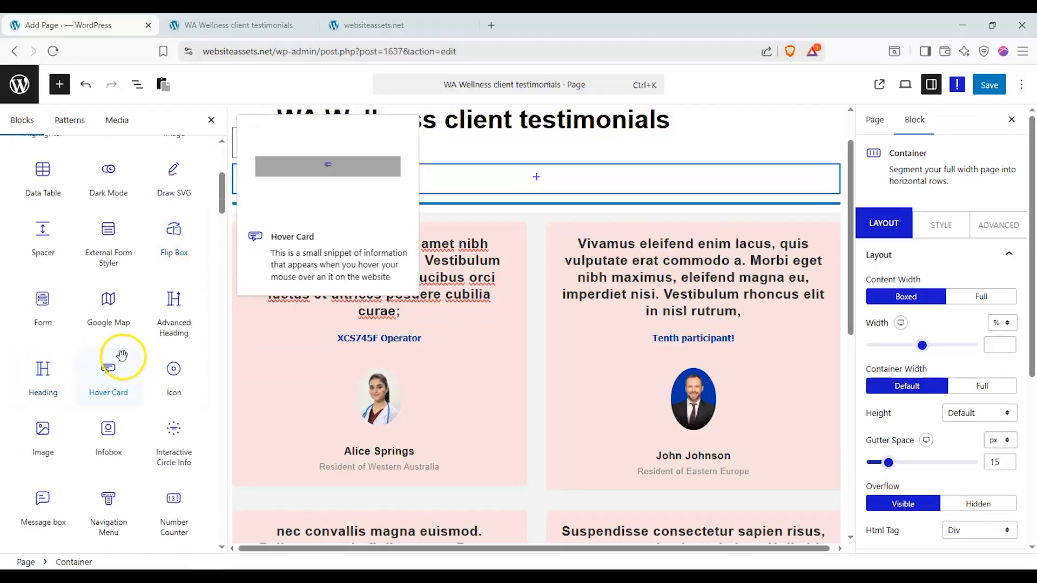
pyautogui.moveTo(184, 303); pyautogui.dragTo(491, 174)
pyautogui.click(396, 216)
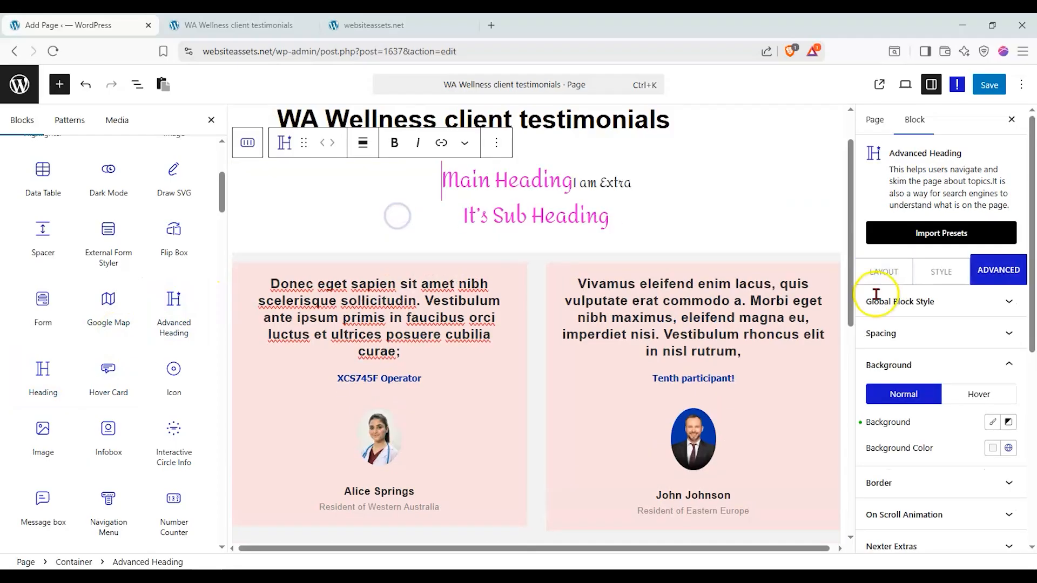
pyautogui.click(884, 271)
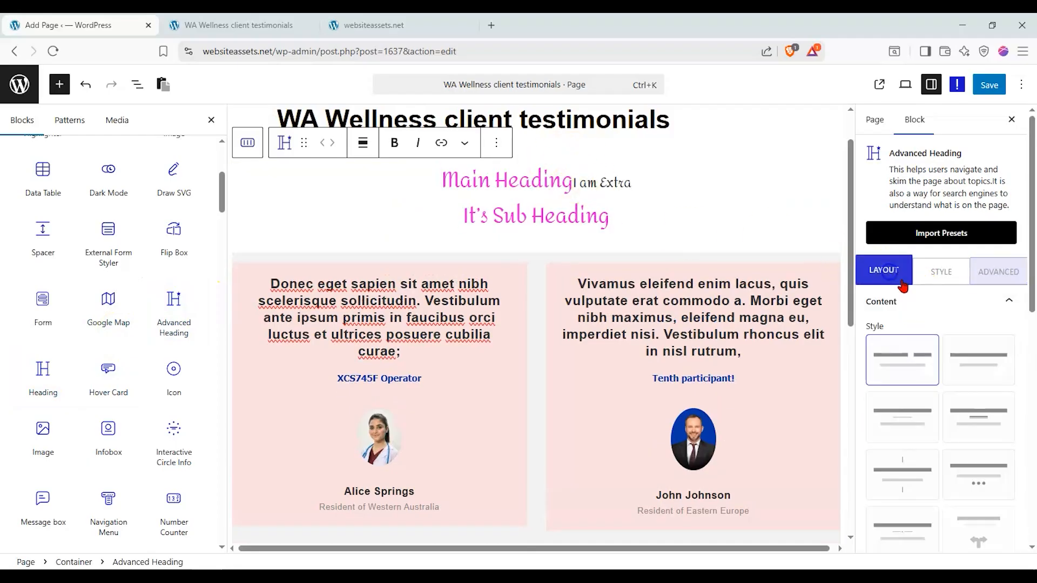
pyautogui.click(960, 371)
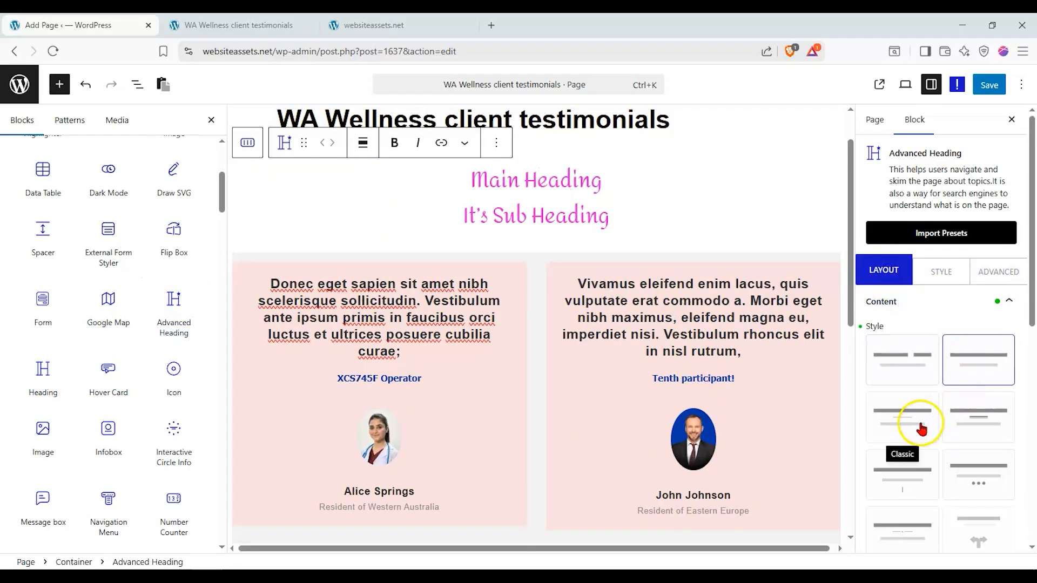
# - Apply the Classic style to the Advanced Heading and enter "Client Testimonials" as its main title
pyautogui.click(918, 422)
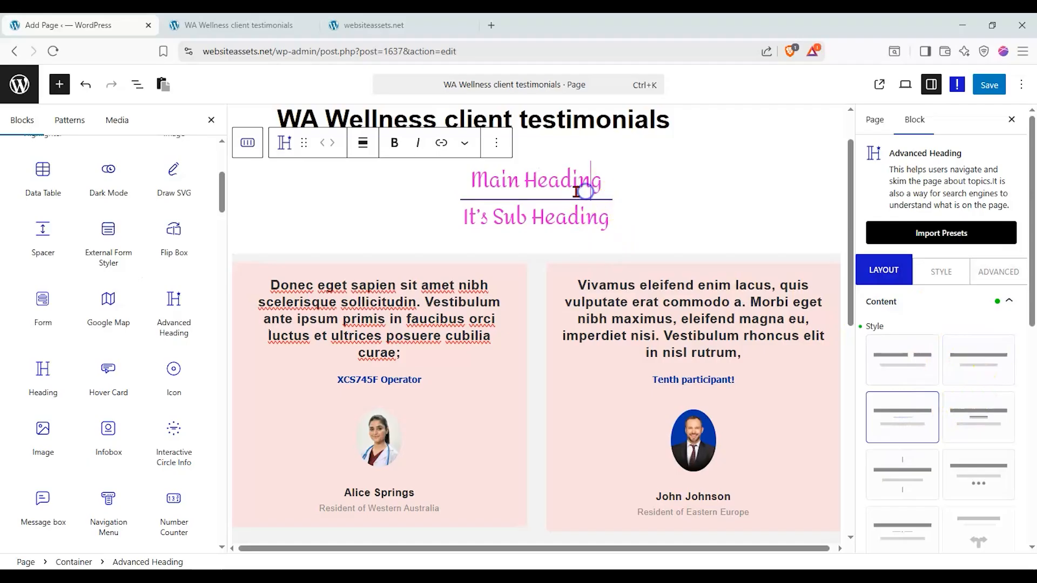
pyautogui.click(935, 299)
pyautogui.click(935, 298)
pyautogui.scroll(-5, 935, 302)
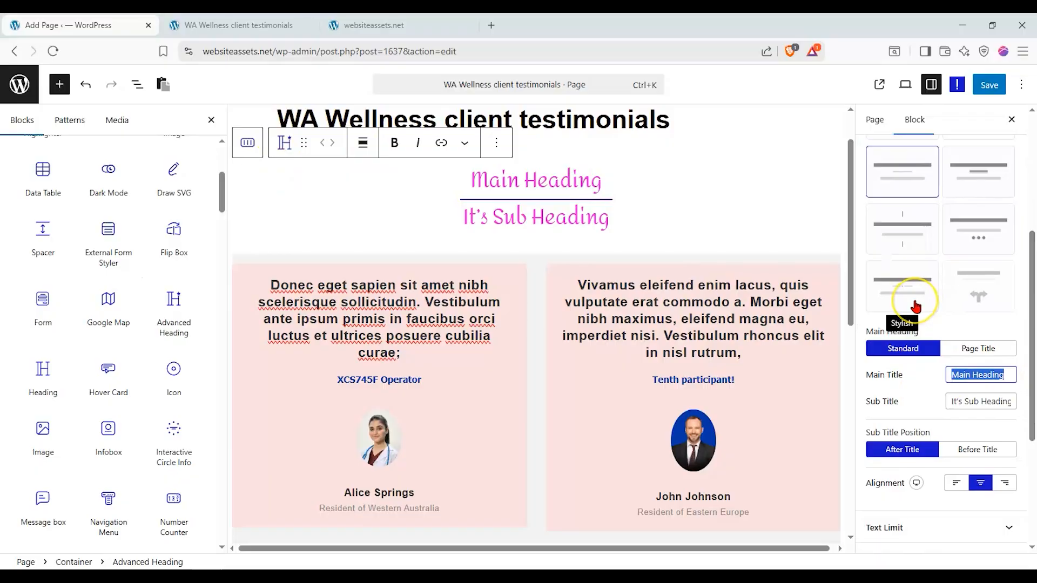
pyautogui.write('Cliebn')
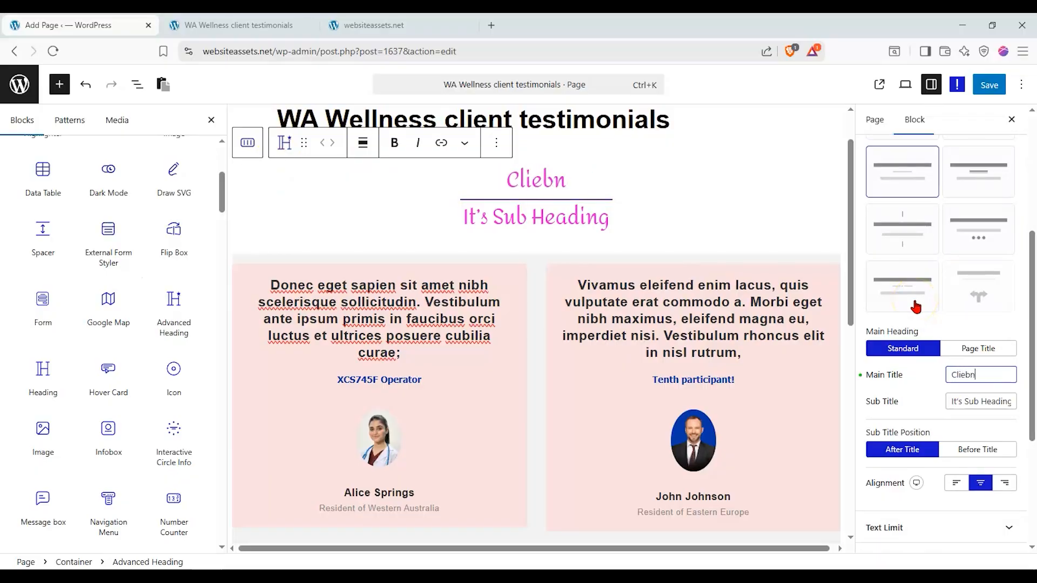
pyautogui.write('t Testimonials')
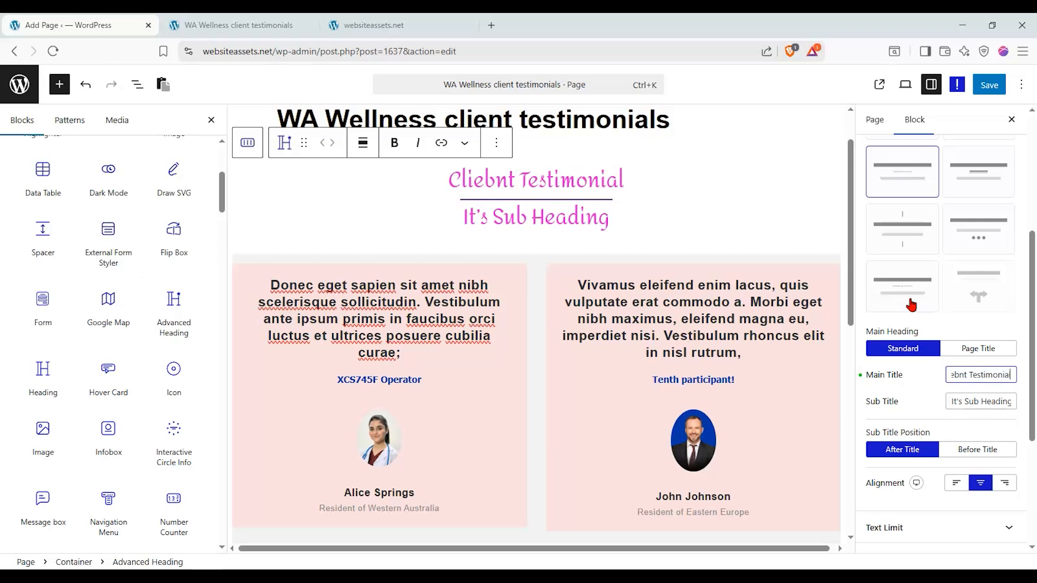
# - Enter "See what our customers have to say!!!!" as the sub title and correct the main title's spelling to "Client Testimonials"
pyautogui.click(962, 402)
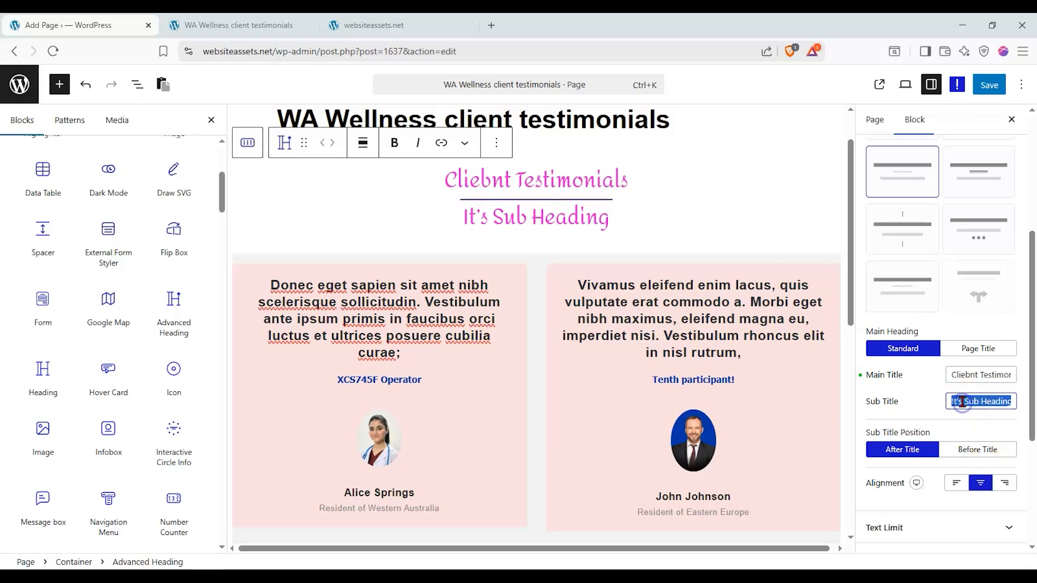
pyautogui.write('See what our cus')
pyautogui.press('BackSpace')
pyautogui.press('BackSpace')
pyautogui.press('BackSpace')
pyautogui.write('pastg c')
pyautogui.press('BackSpace')
pyautogui.press('BackSpace')
pyautogui.press('BackSpace')
pyautogui.press('BackSpace')
pyautogui.press('BackSpace')
pyautogui.press('BackSpace')
pyautogui.press('BackSpace')
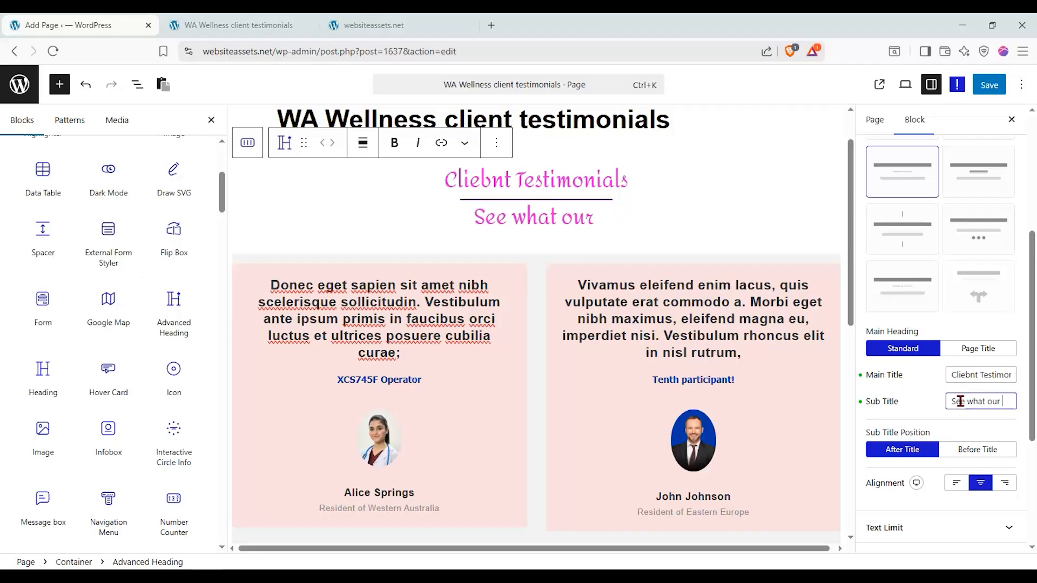
pyautogui.write('customers hav')
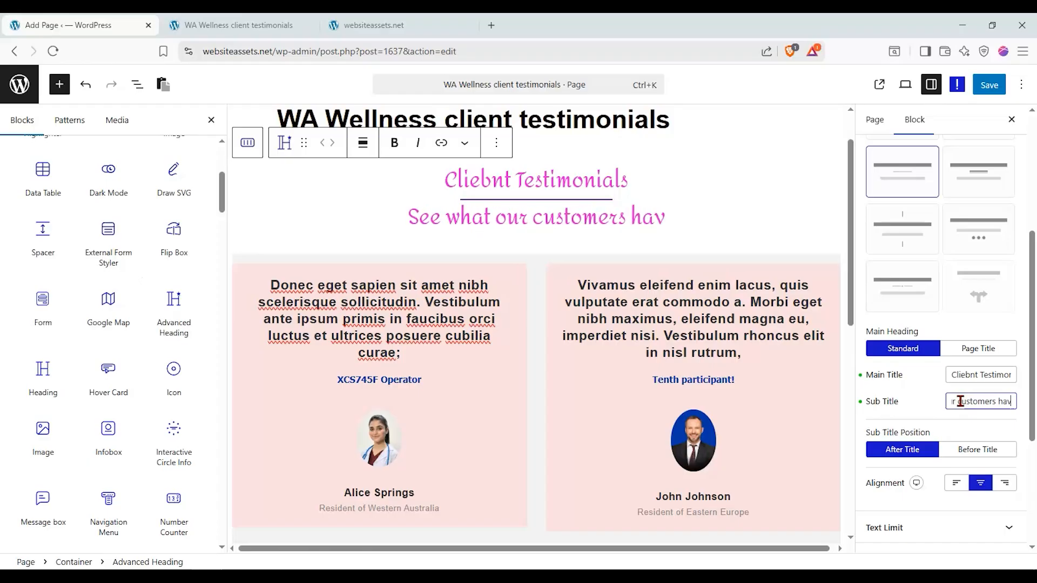
pyautogui.write('e to sayu')
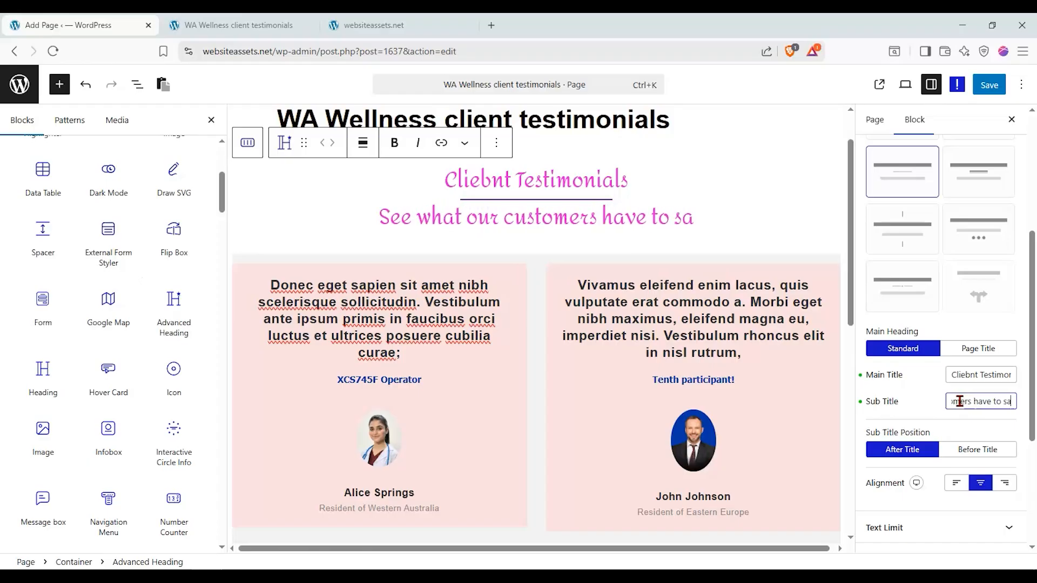
pyautogui.press('BackSpace')
pyautogui.write('!!!!')
pyautogui.click(976, 375)
pyautogui.press('BackSpace')
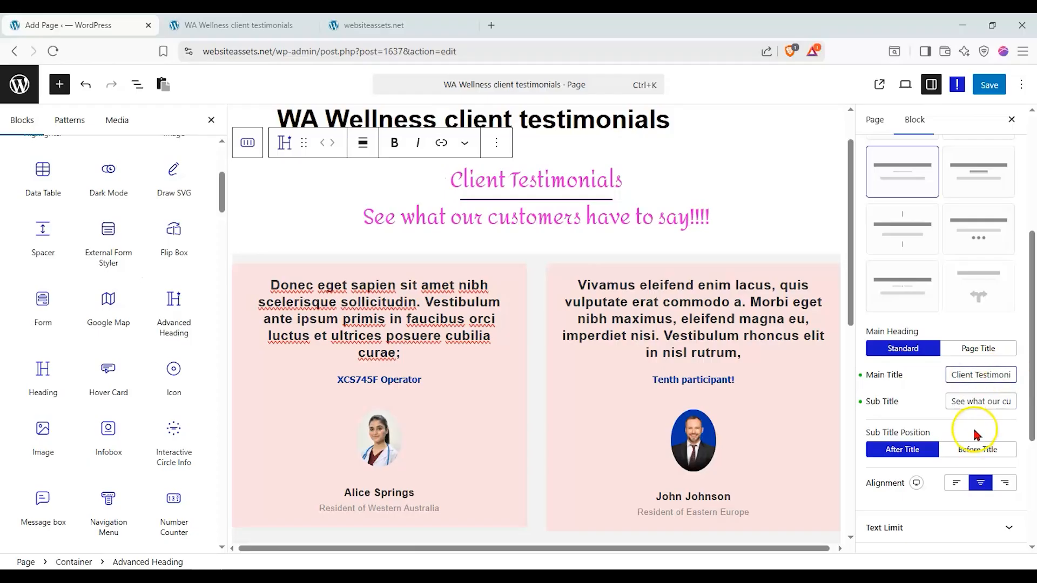
# - Left-align the heading and position the sub title after the main title
pyautogui.click(1003, 483)
pyautogui.click(963, 485)
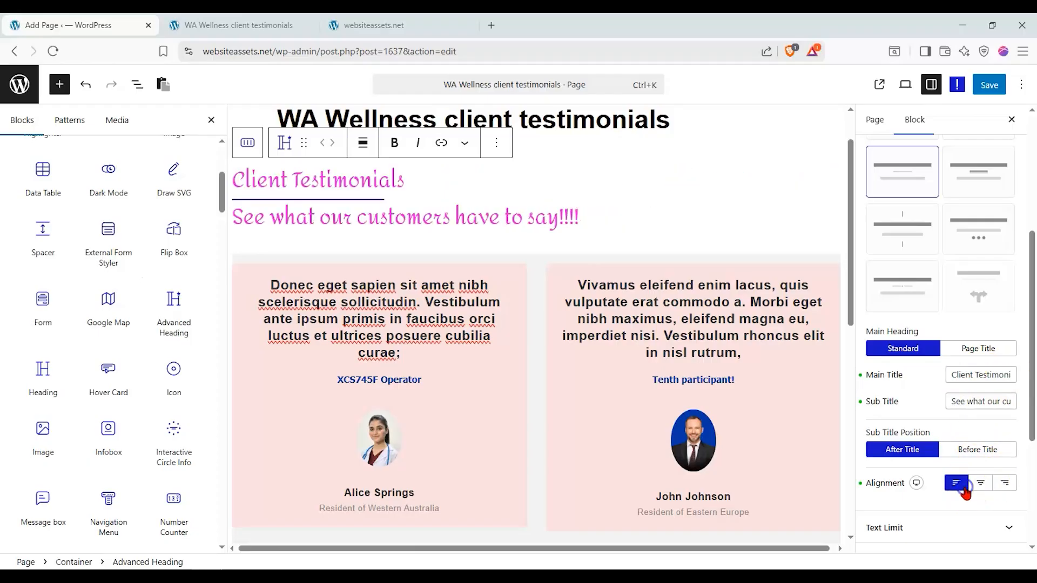
pyautogui.click(1002, 452)
pyautogui.click(912, 450)
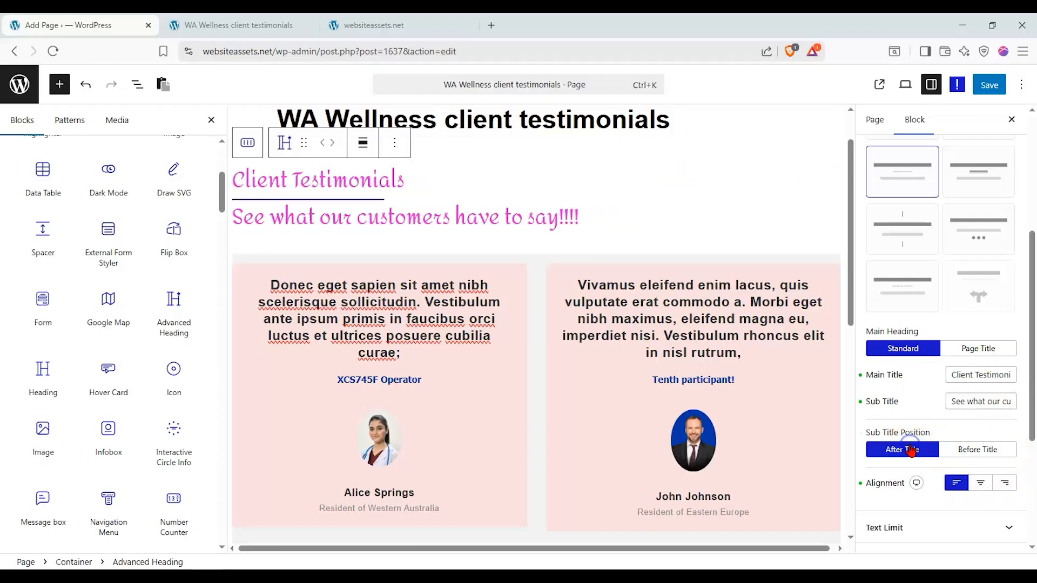
pyautogui.click(950, 454)
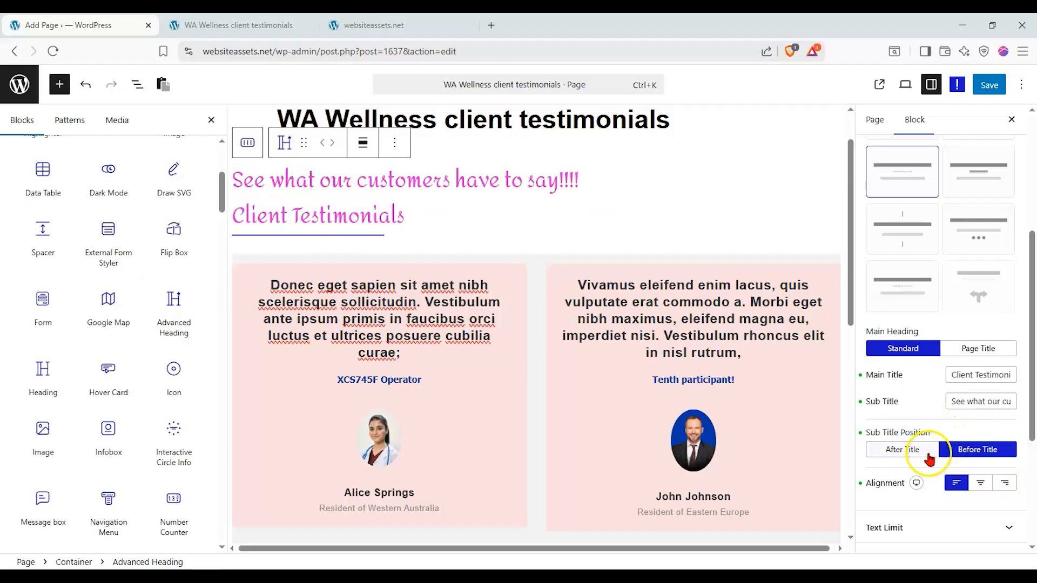
pyautogui.click(917, 454)
pyautogui.scroll(-2, 990, 431)
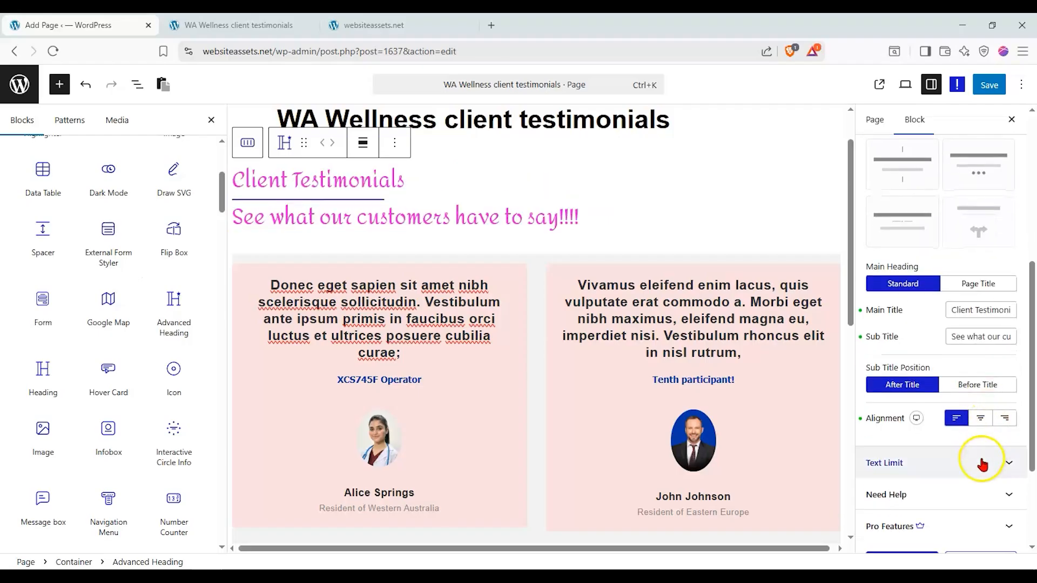
pyautogui.click(985, 463)
pyautogui.click(1006, 314)
pyautogui.click(1006, 314)
pyautogui.click(1001, 280)
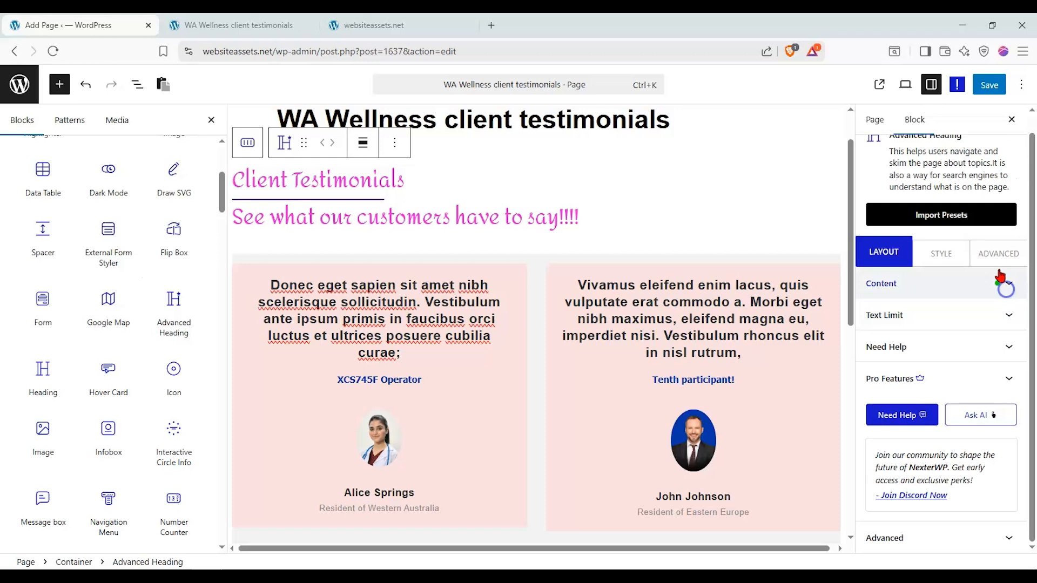
pyautogui.click(954, 263)
pyautogui.click(890, 256)
pyautogui.click(927, 286)
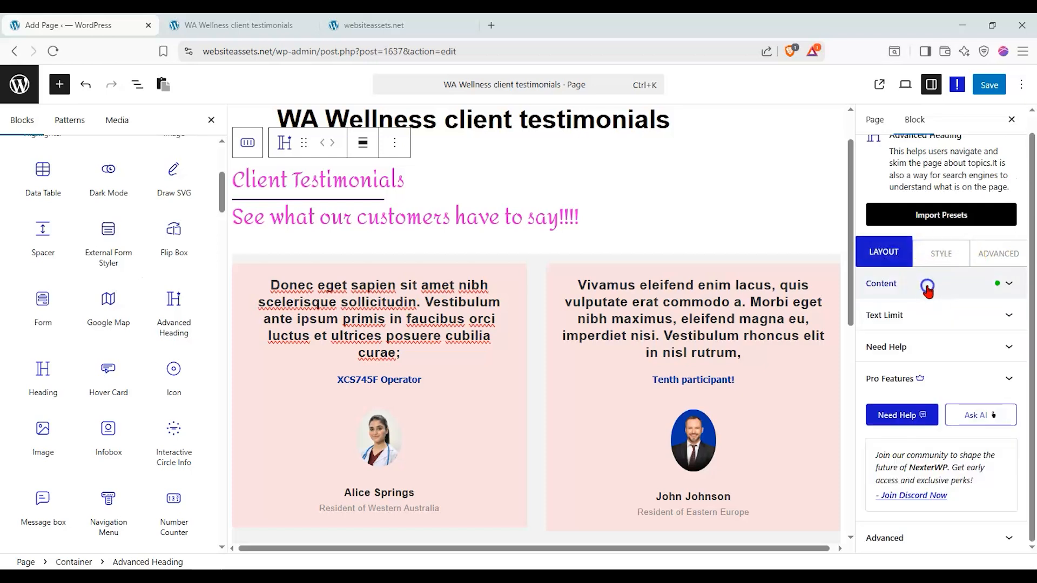
pyautogui.click(927, 285)
pyautogui.scroll(5, 930, 319)
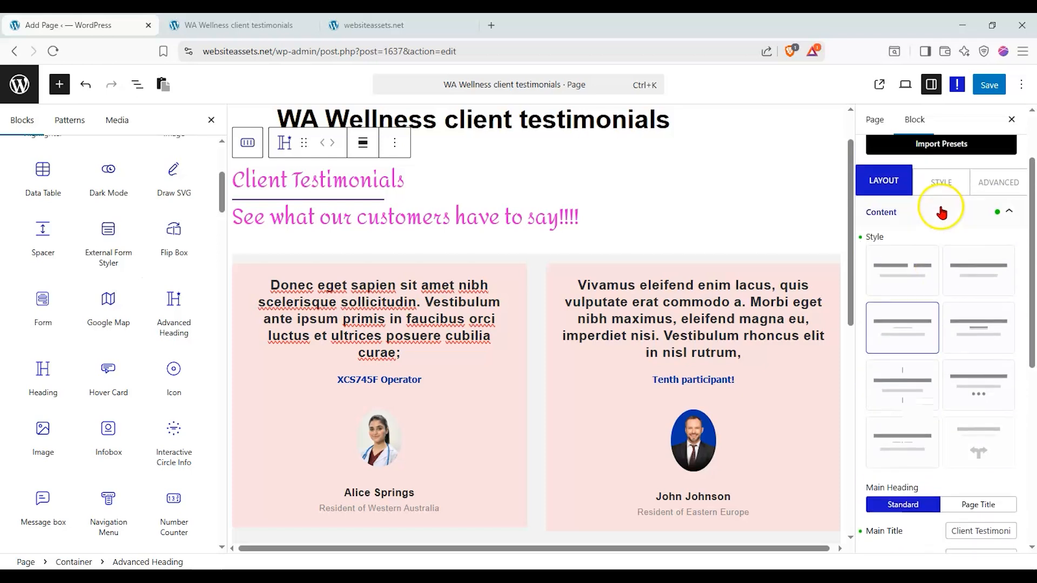
# - Style the heading's separator with a width of 63.5%, a height of 1 px and the red color #FF0000
pyautogui.click(941, 182)
pyautogui.click(967, 290)
pyautogui.moveTo(923, 456); pyautogui.dragTo(884, 454)
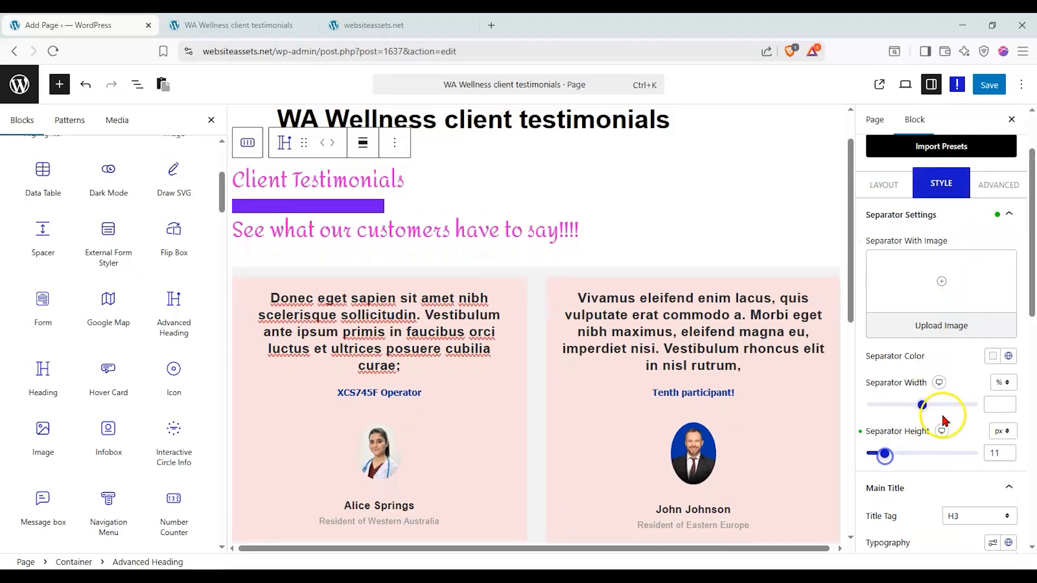
pyautogui.moveTo(937, 406); pyautogui.dragTo(947, 406)
pyautogui.moveTo(884, 453); pyautogui.dragTo(875, 455)
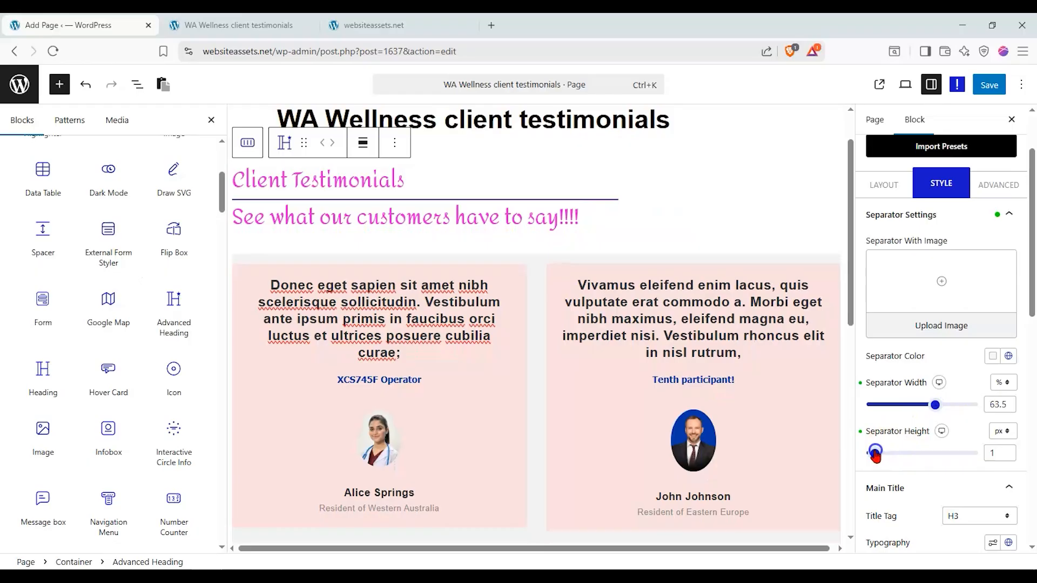
pyautogui.click(998, 366)
pyautogui.moveTo(934, 189); pyautogui.dragTo(1024, 69)
pyautogui.scroll(-3, 932, 465)
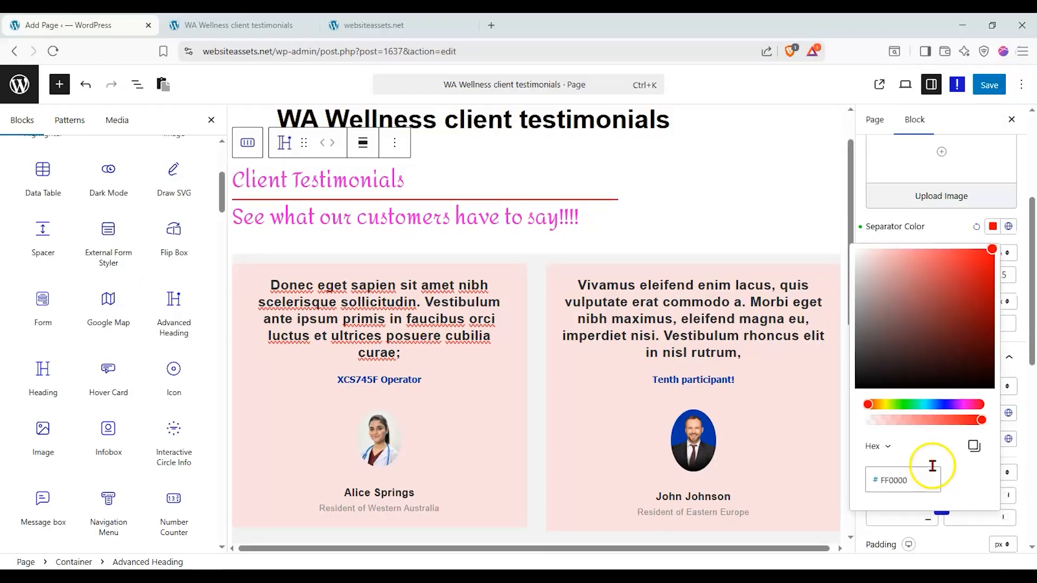
pyautogui.click(1031, 395)
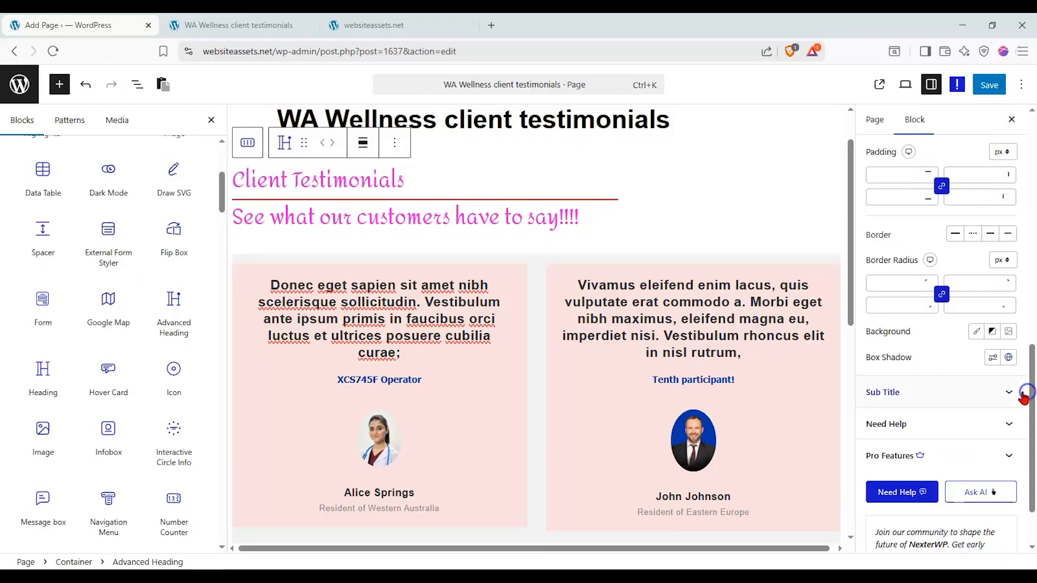
# - Set the main title's tag to H1
pyautogui.scroll(3, 957, 318)
pyautogui.scroll(2, 964, 294)
pyautogui.click(984, 316)
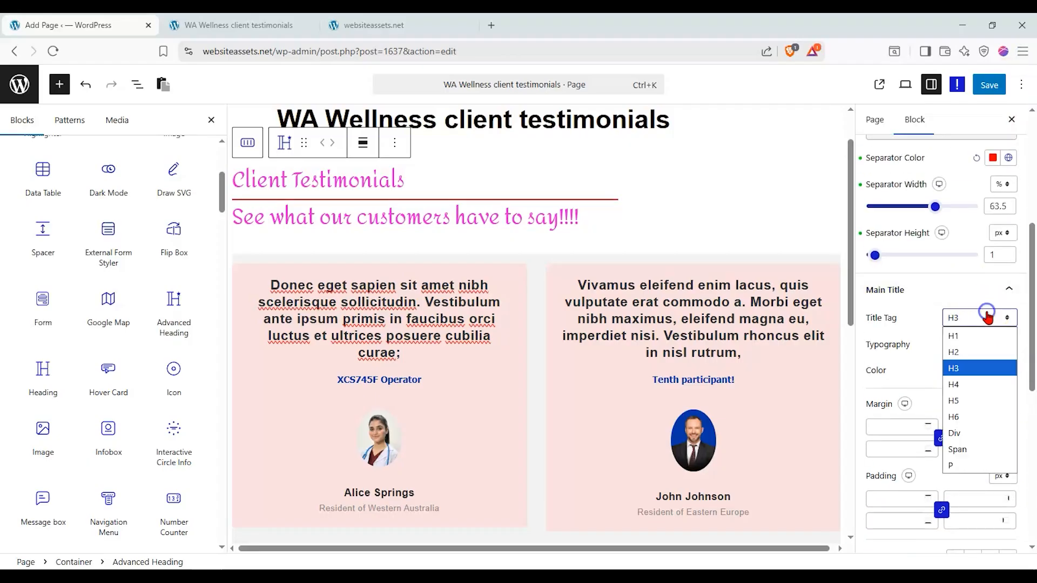
pyautogui.click(969, 401)
pyautogui.click(987, 323)
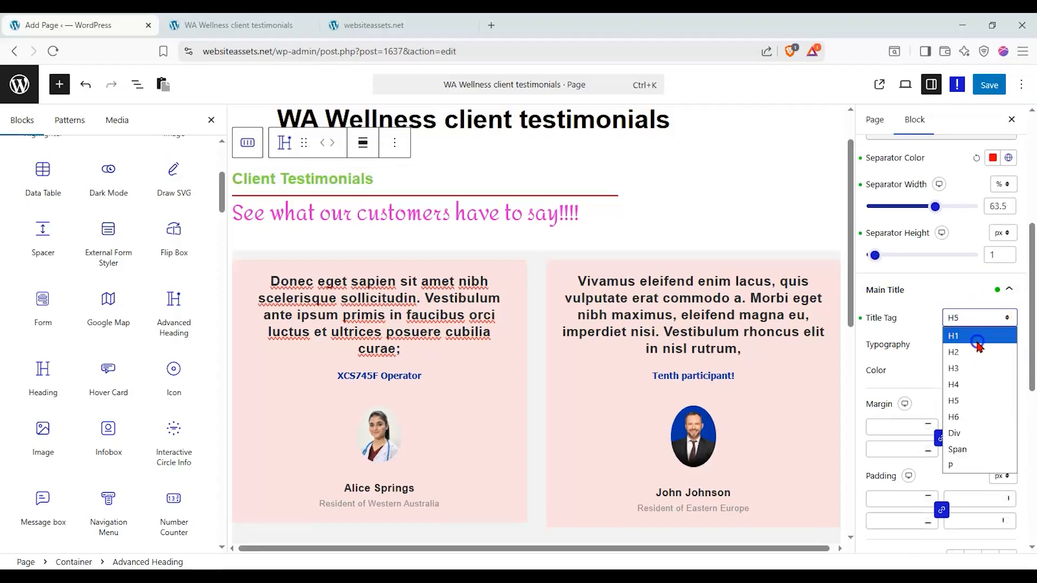
pyautogui.click(976, 341)
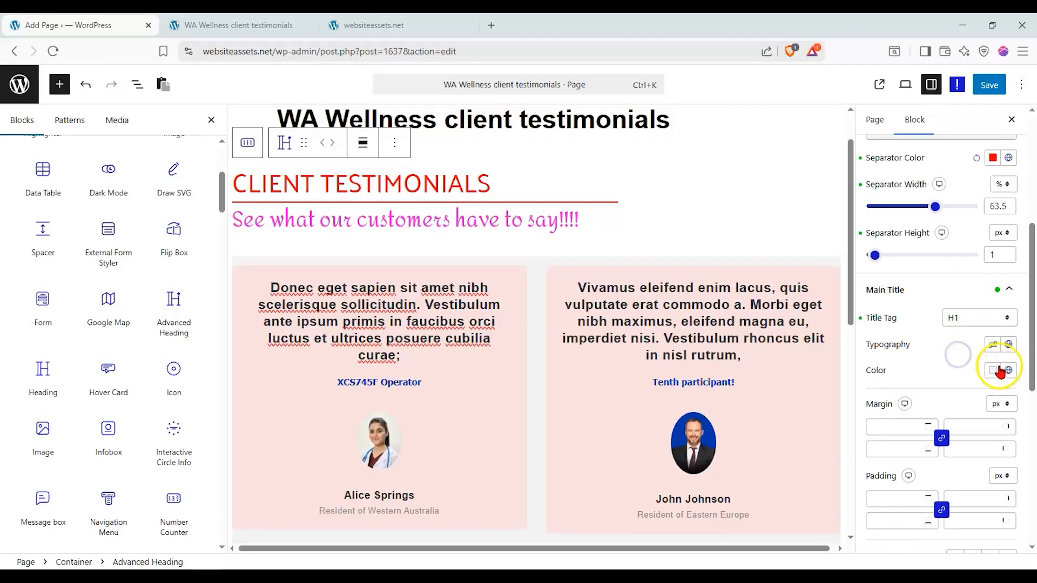
# - Set the sub title's tag to H5
pyautogui.scroll(-3, 960, 368)
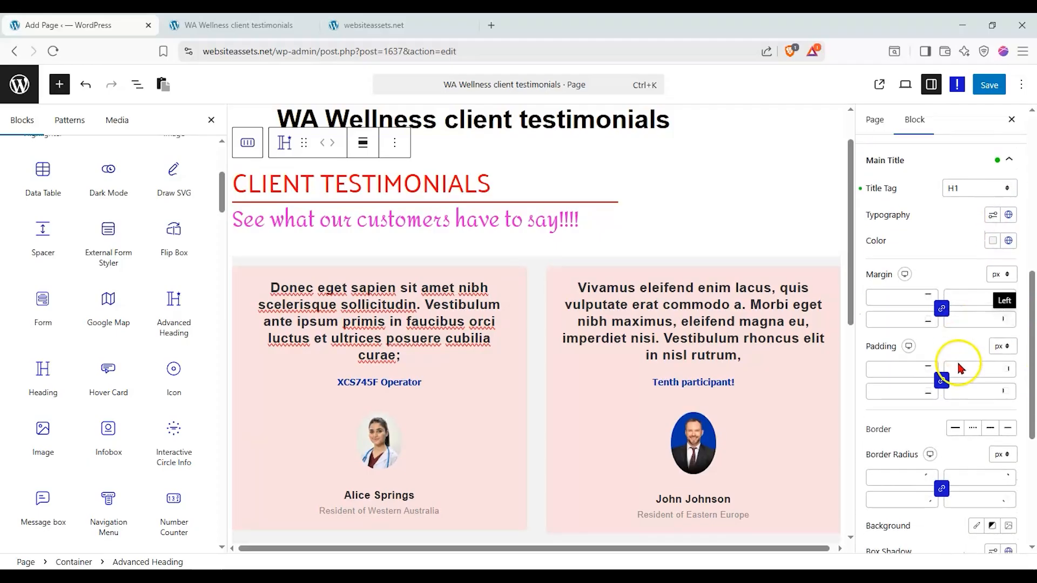
pyautogui.scroll(-3, 956, 459)
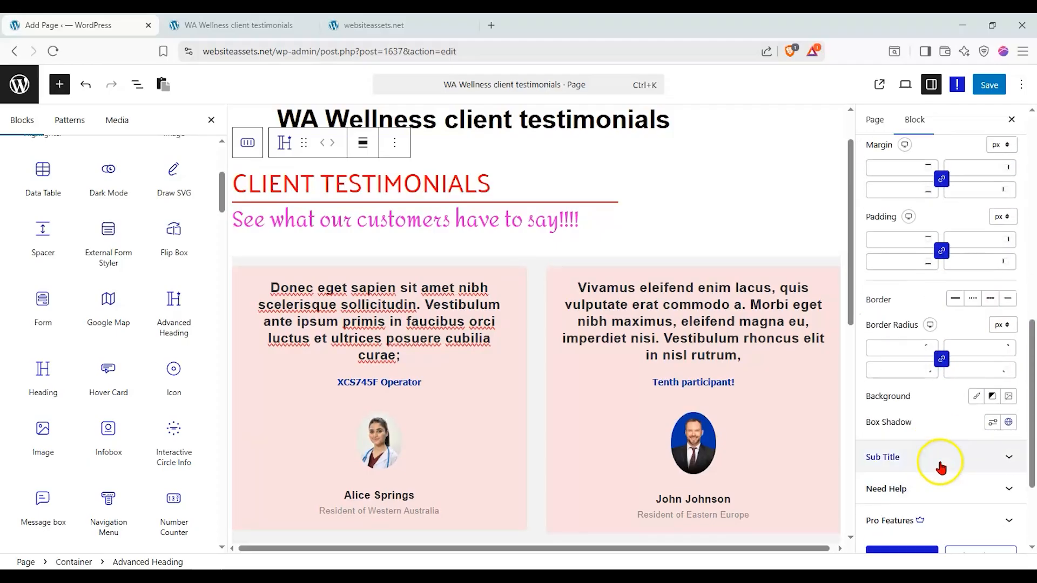
pyautogui.click(948, 458)
pyautogui.click(994, 182)
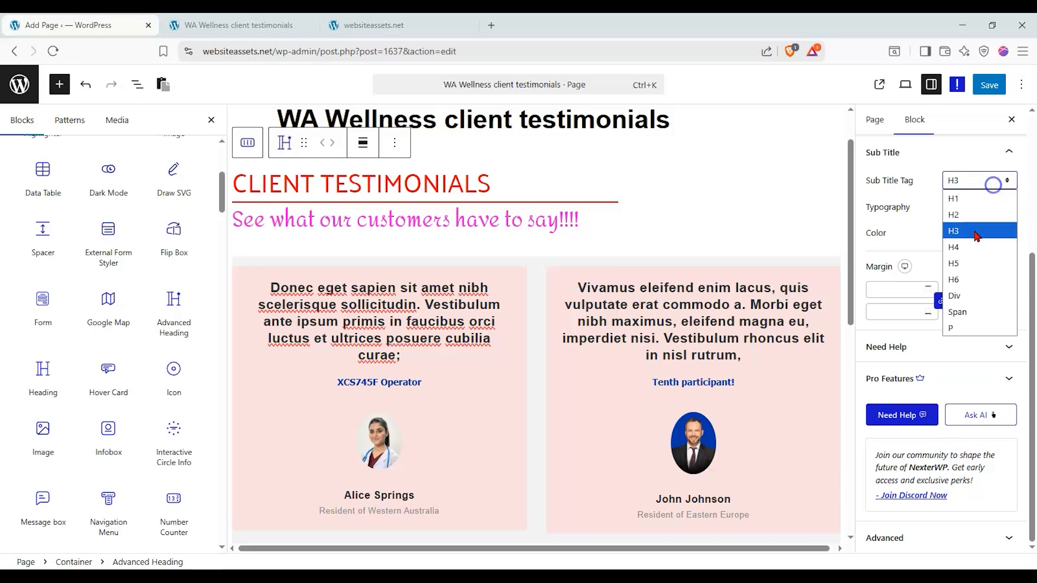
pyautogui.click(970, 265)
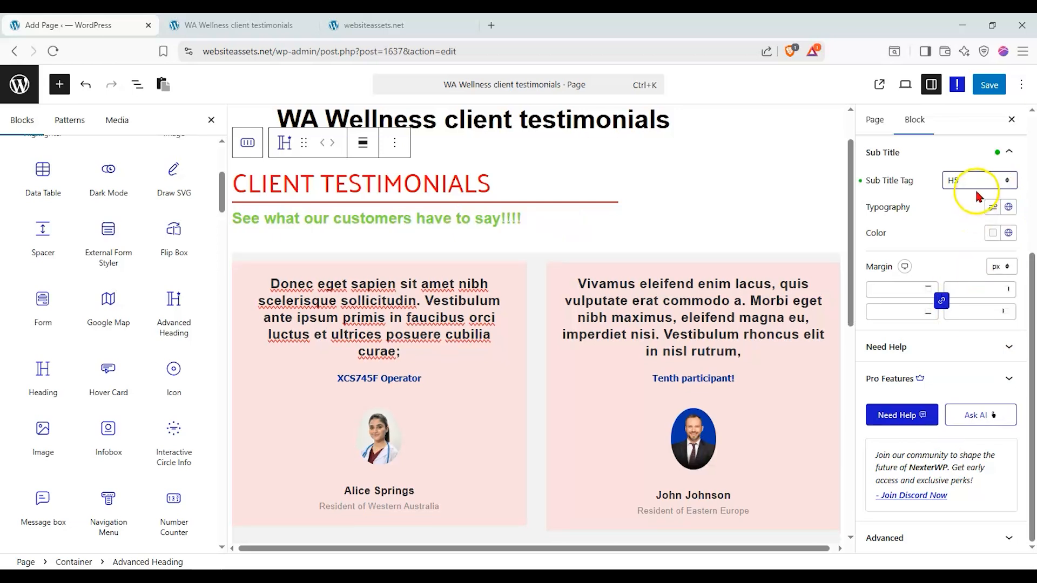
# - Give the main title a solid light grey background color
pyautogui.scroll(3, 951, 259)
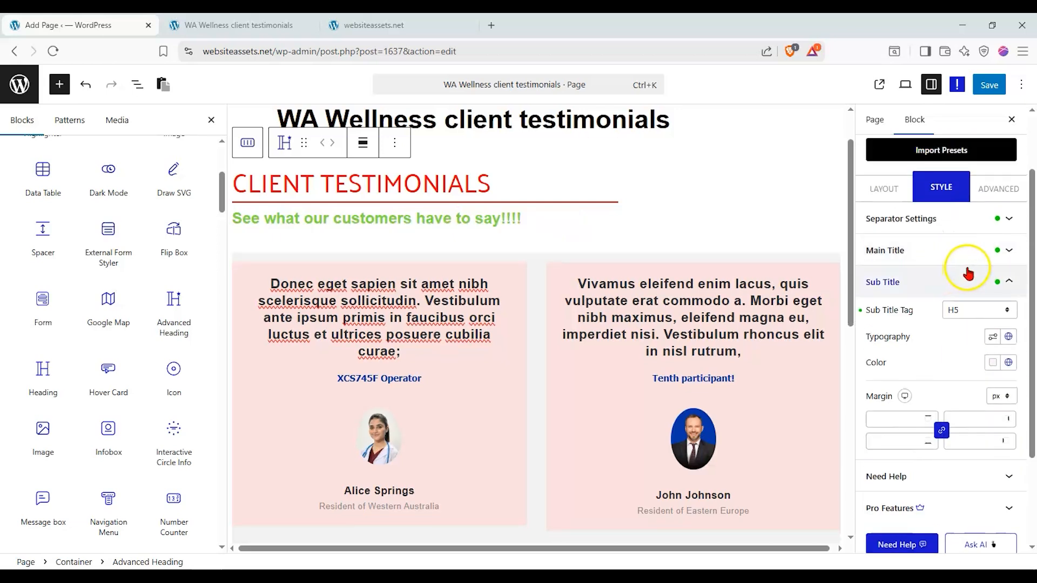
pyautogui.click(970, 261)
pyautogui.scroll(-5, 951, 335)
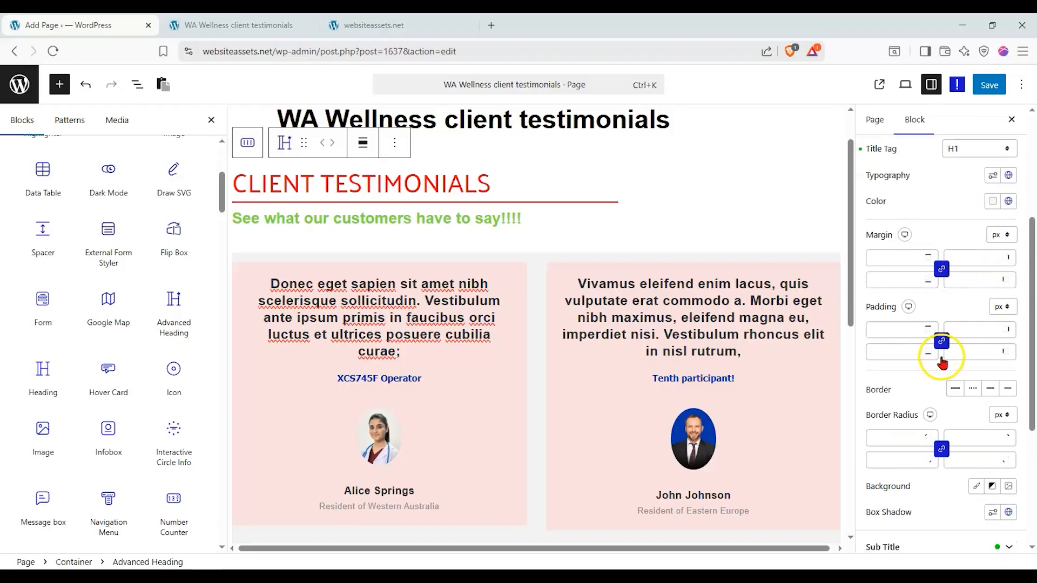
pyautogui.click(975, 316)
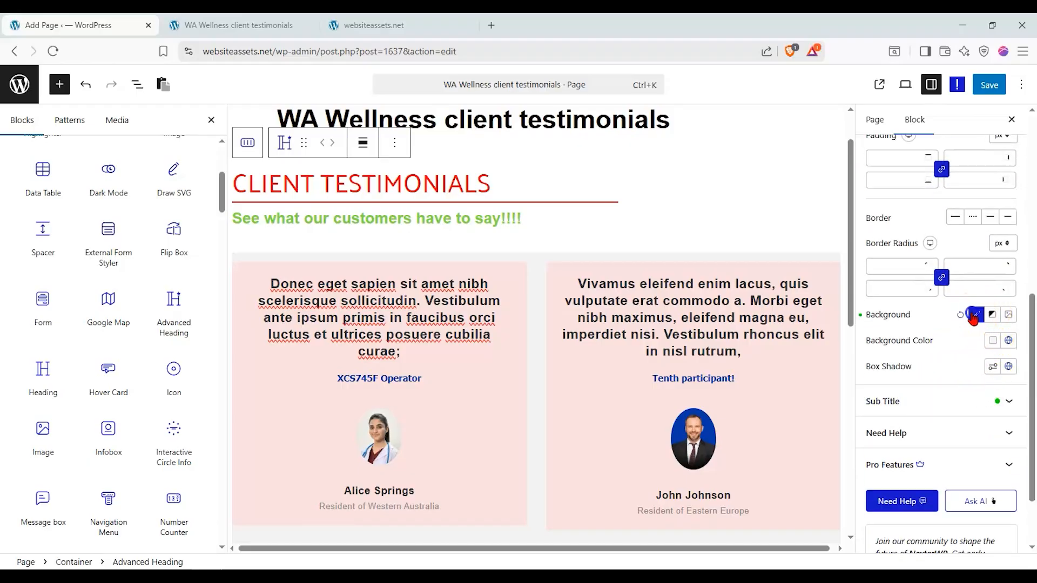
pyautogui.click(994, 341)
pyautogui.moveTo(853, 73)
pyautogui.mouseDown()
pyautogui.moveTo(852, 88)
pyautogui.moveTo(852, 80)
pyautogui.mouseUp()
pyautogui.click(937, 363)
# - Give the whole Advanced Heading block a pale, translucent pink background color, #F7E6E633, in its advanced settings
pyautogui.scroll(10, 938, 359)
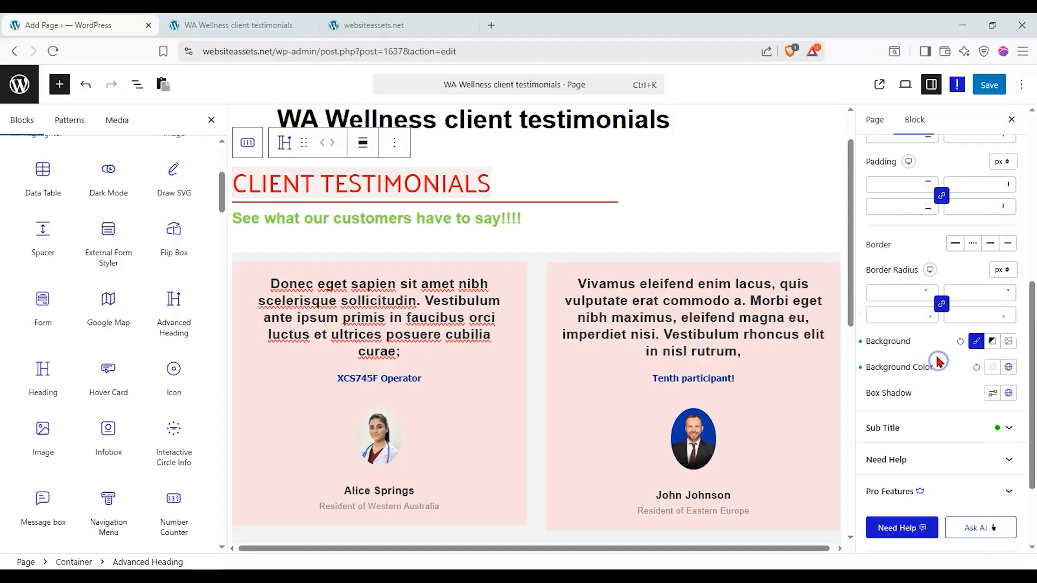
pyautogui.click(997, 219)
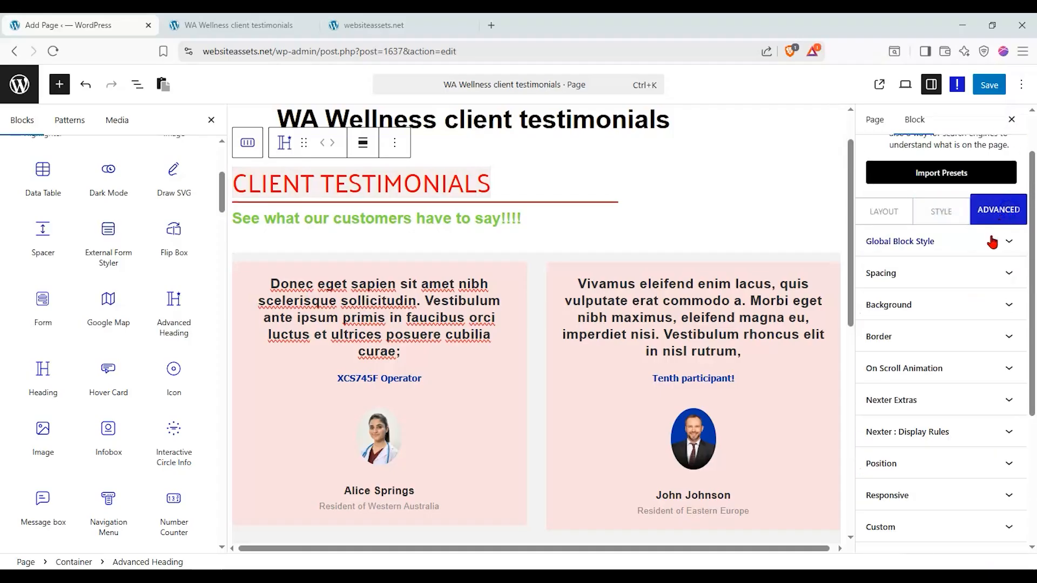
pyautogui.click(981, 303)
pyautogui.click(994, 388)
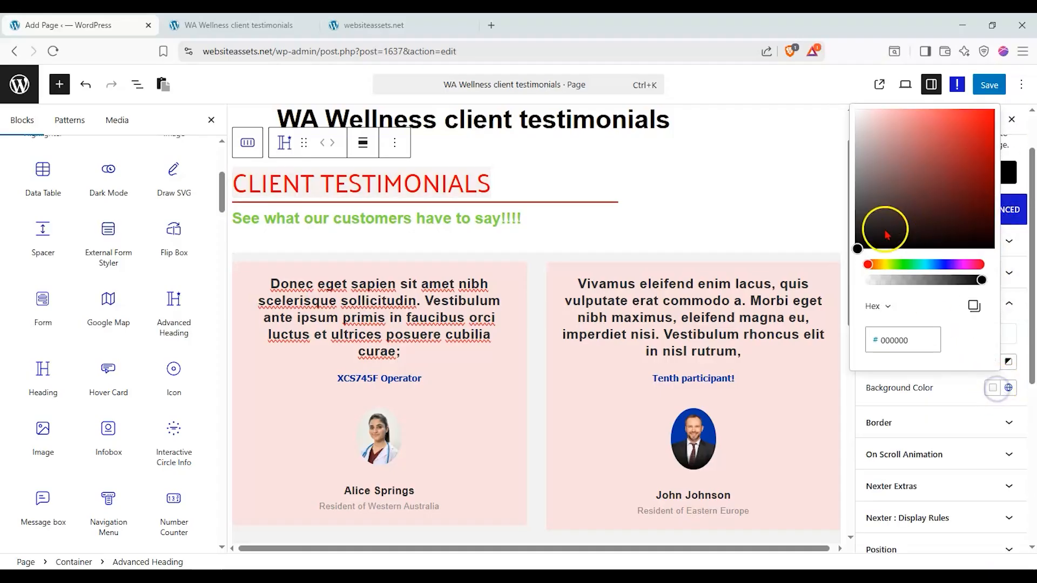
pyautogui.moveTo(877, 130); pyautogui.dragTo(870, 107)
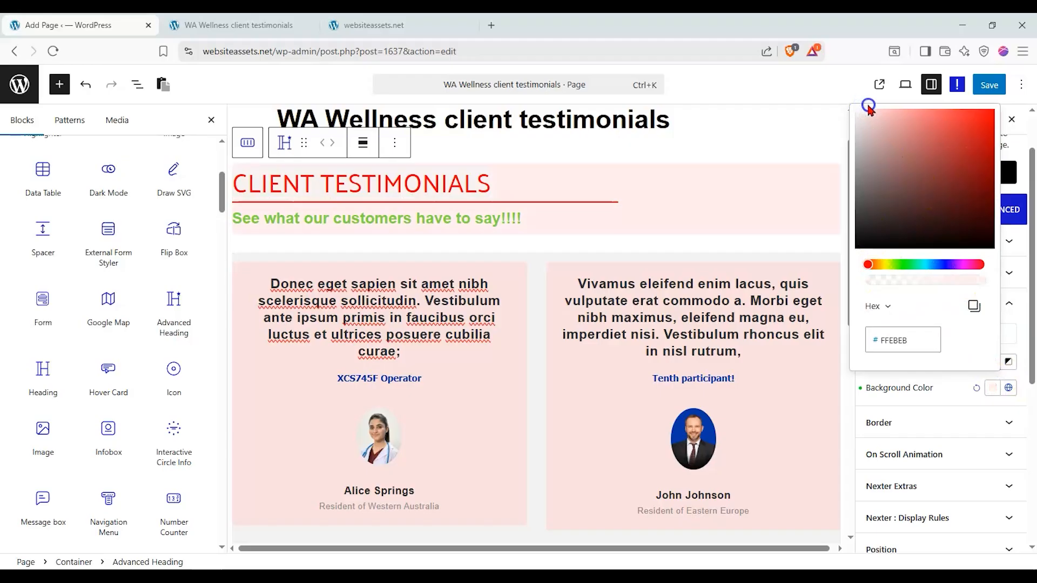
pyautogui.moveTo(936, 276); pyautogui.dragTo(891, 280)
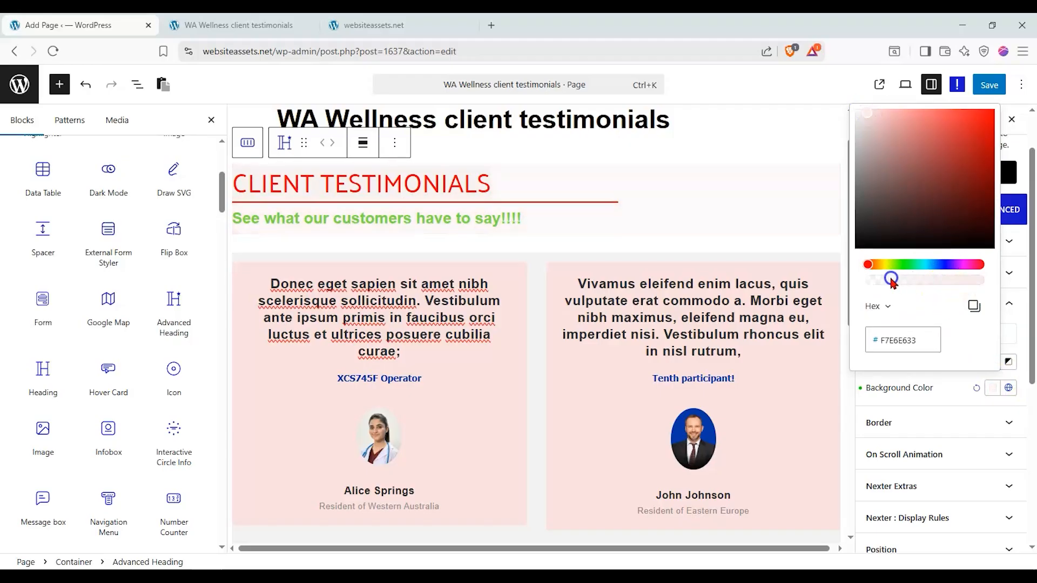
# - Select the Container block that wraps the Advanced Heading and set its content width to Full
pyautogui.click(599, 205)
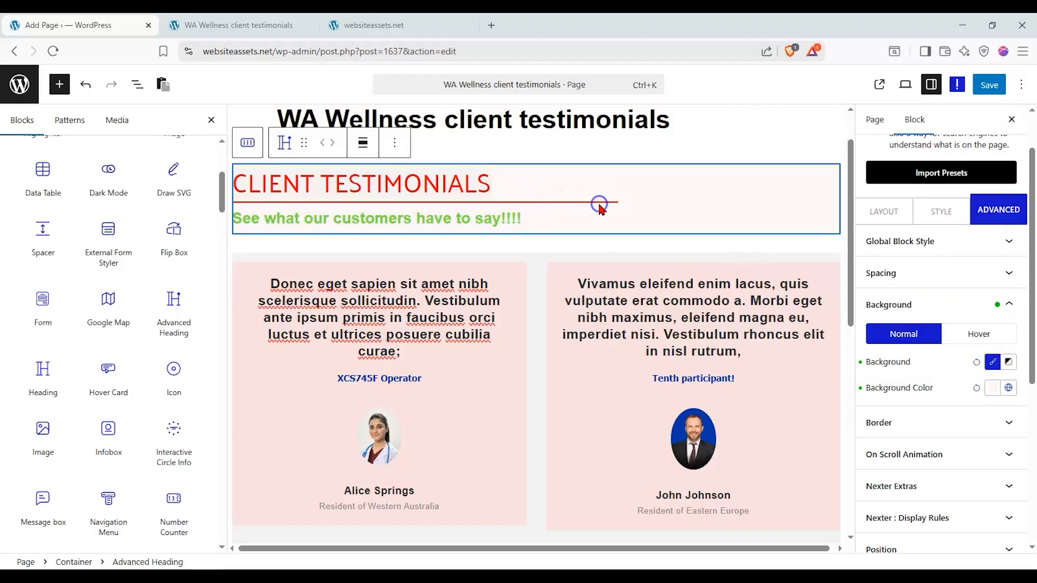
pyautogui.click(137, 86)
pyautogui.click(70, 144)
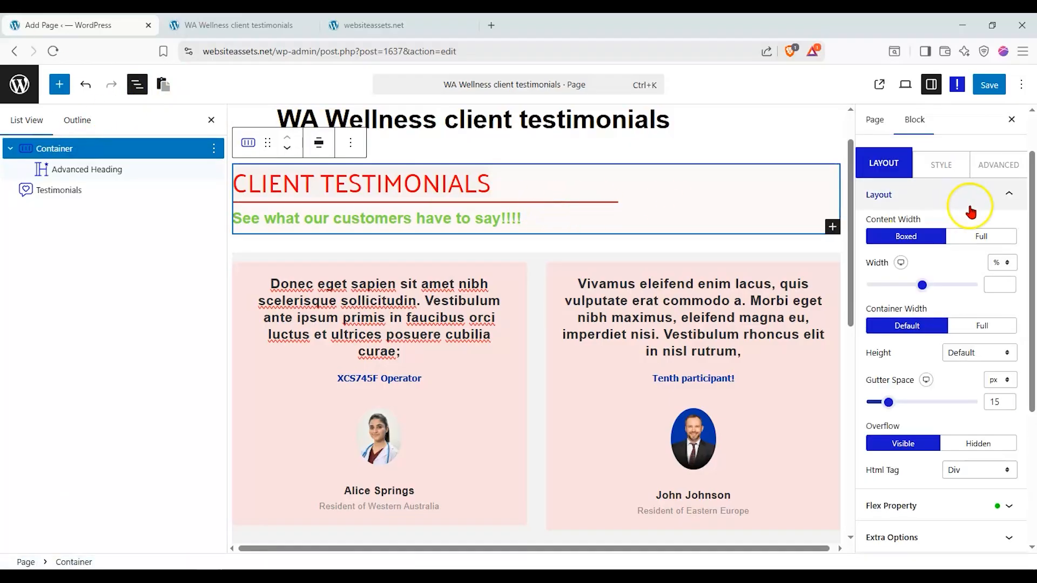
pyautogui.click(972, 236)
# - Give the container a background image, using upcoming-event.png from the media library
pyautogui.click(946, 167)
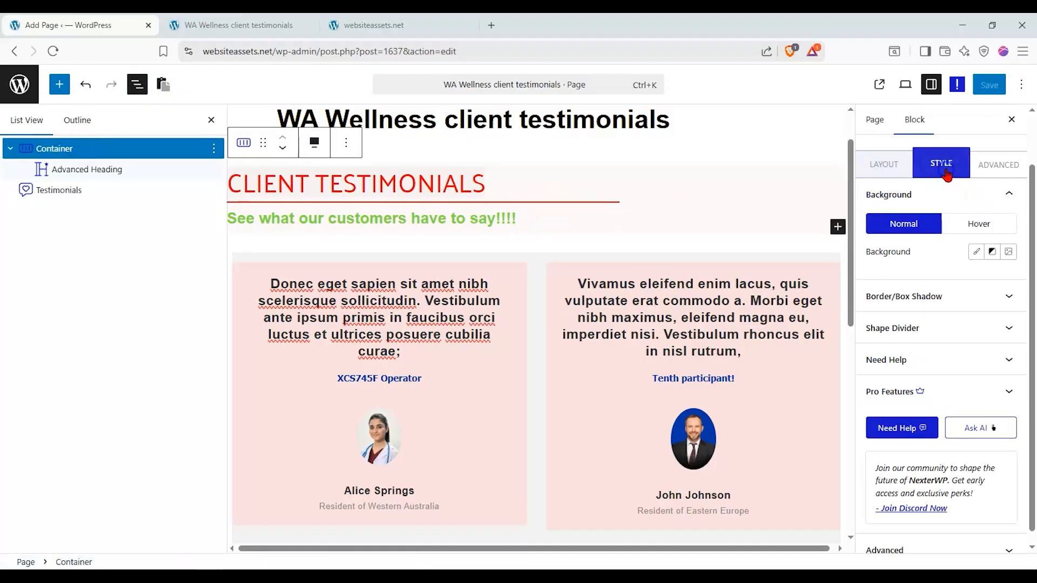
pyautogui.click(1007, 253)
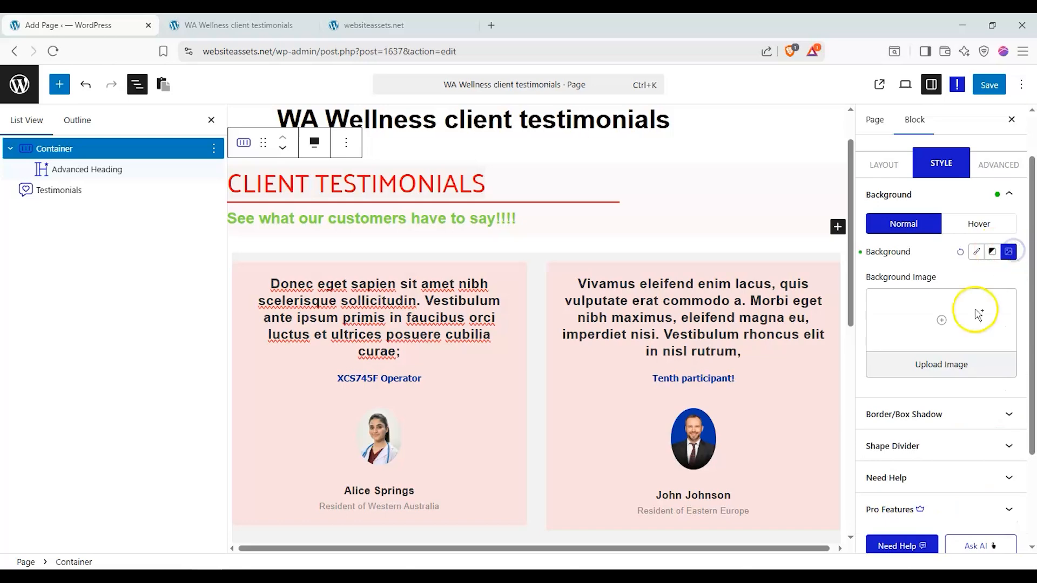
pyautogui.click(966, 333)
pyautogui.scroll(-10, 537, 291)
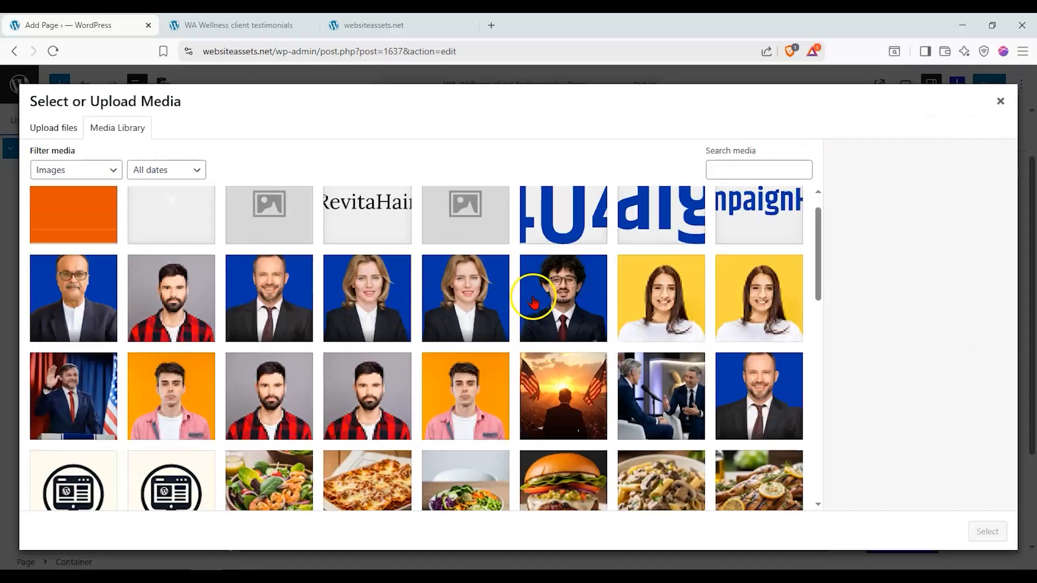
pyautogui.scroll(-2, 541, 305)
pyautogui.click(407, 498)
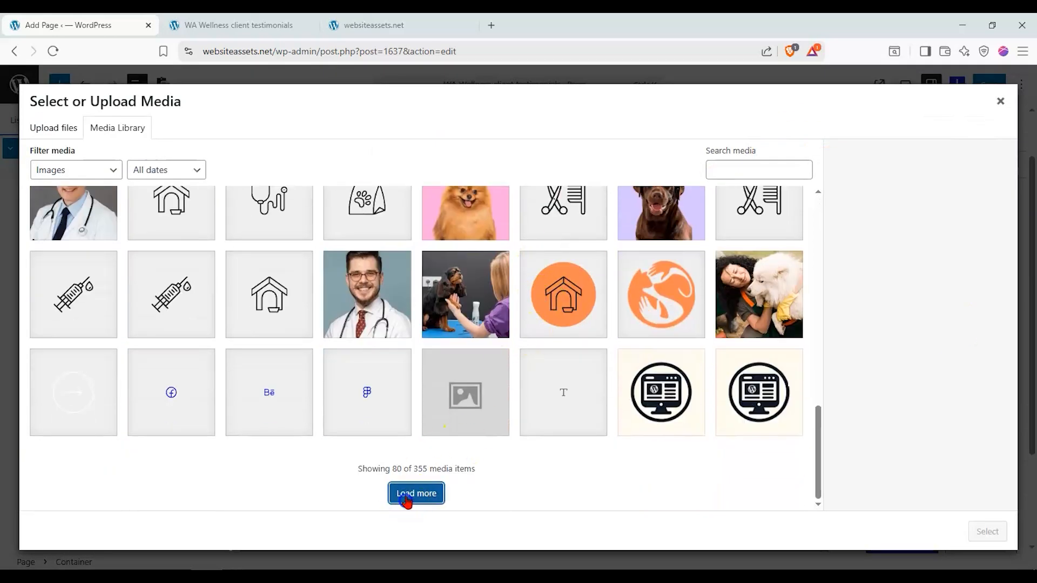
pyautogui.scroll(-5, 497, 368)
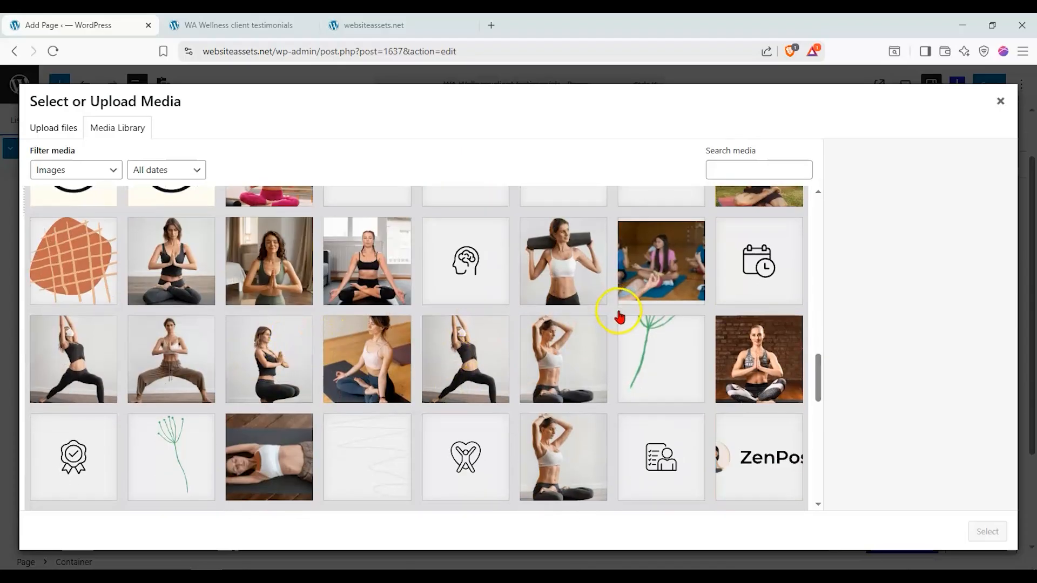
pyautogui.scroll(-5, 618, 313)
pyautogui.click(553, 425)
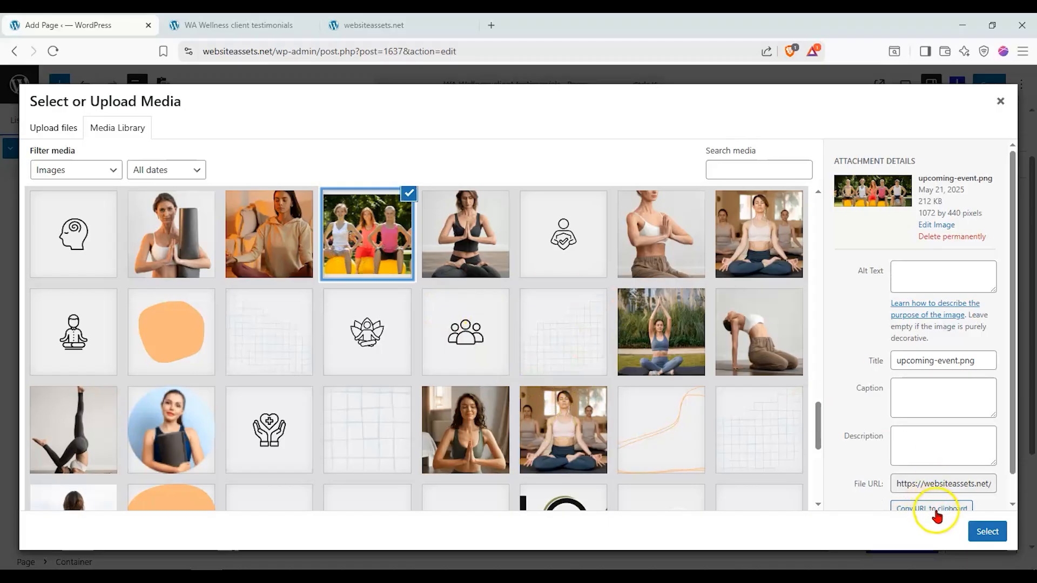
pyautogui.click(988, 532)
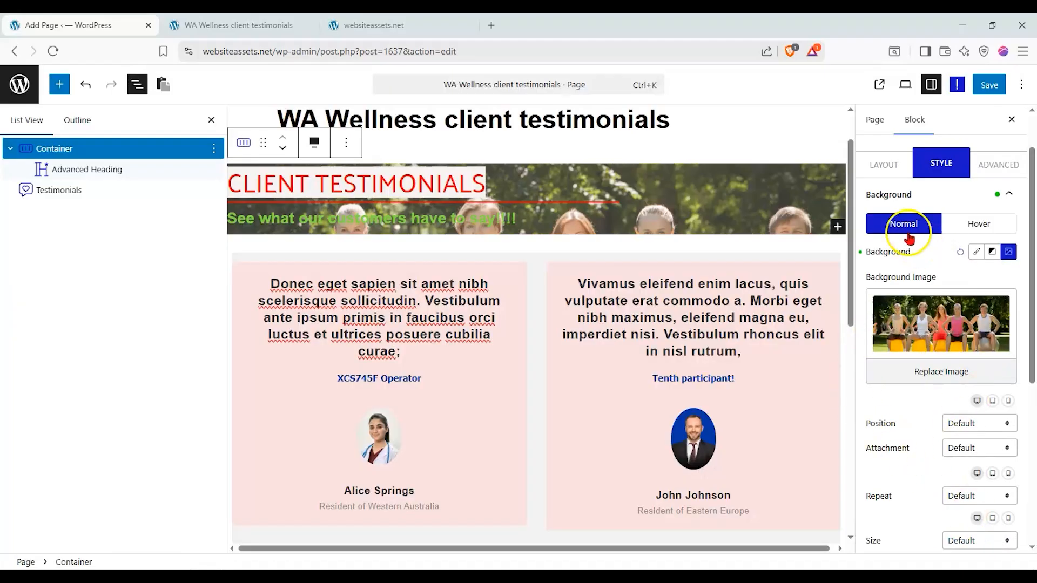
# - Set the container's height option to Min height with a minimum height of 181 px
pyautogui.click(888, 164)
pyautogui.click(981, 311)
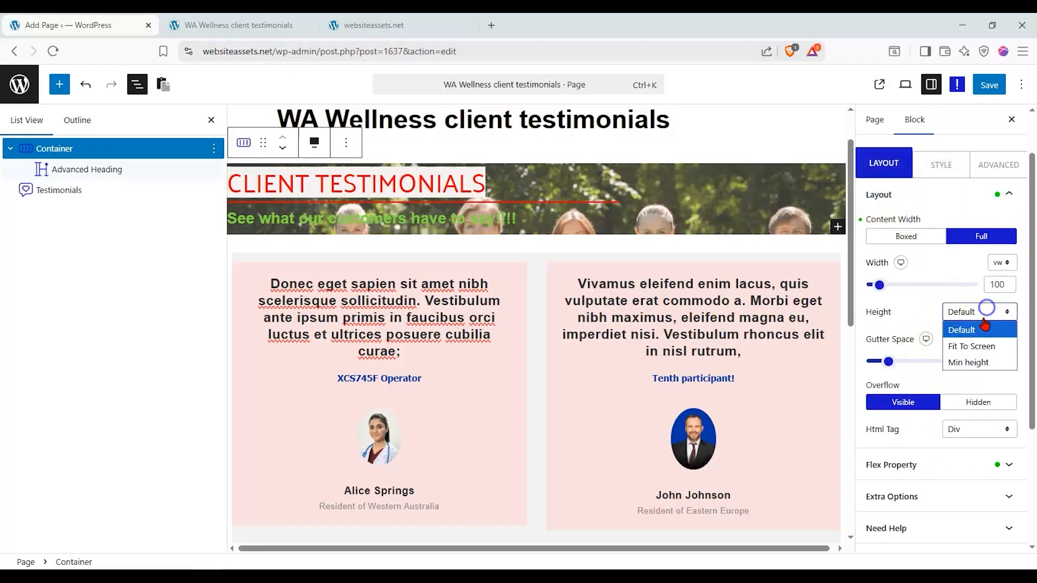
pyautogui.click(966, 360)
pyautogui.moveTo(892, 362)
pyautogui.mouseDown()
pyautogui.moveTo(875, 359)
pyautogui.moveTo(887, 364)
pyautogui.mouseUp()
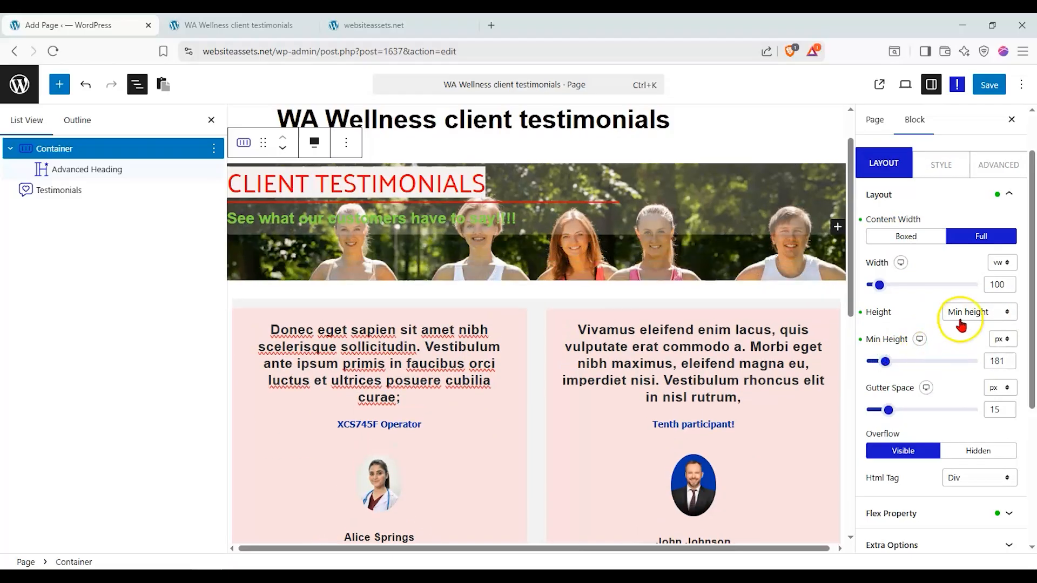
pyautogui.scroll(-1, 929, 378)
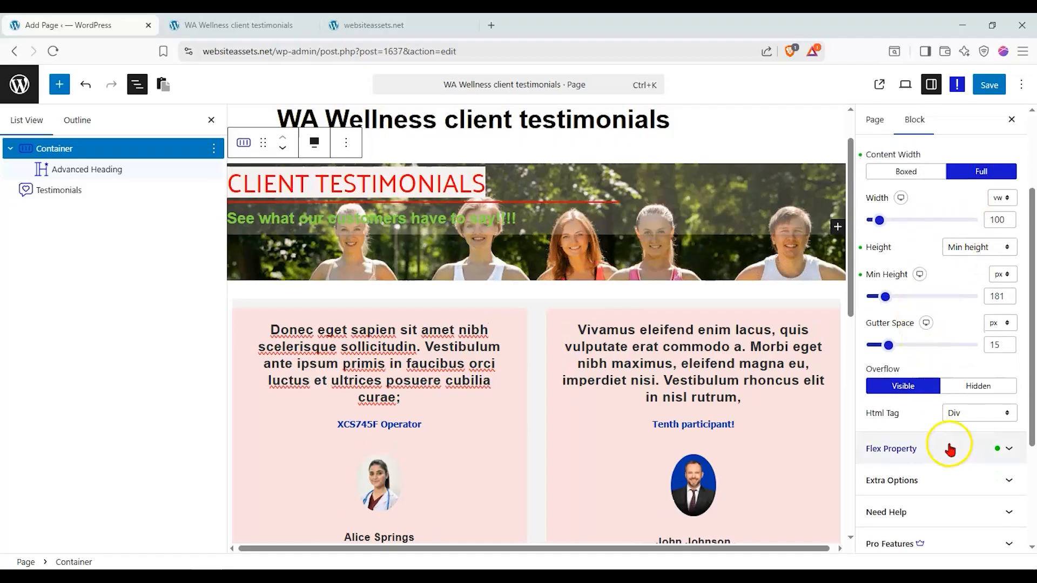
pyautogui.click(947, 446)
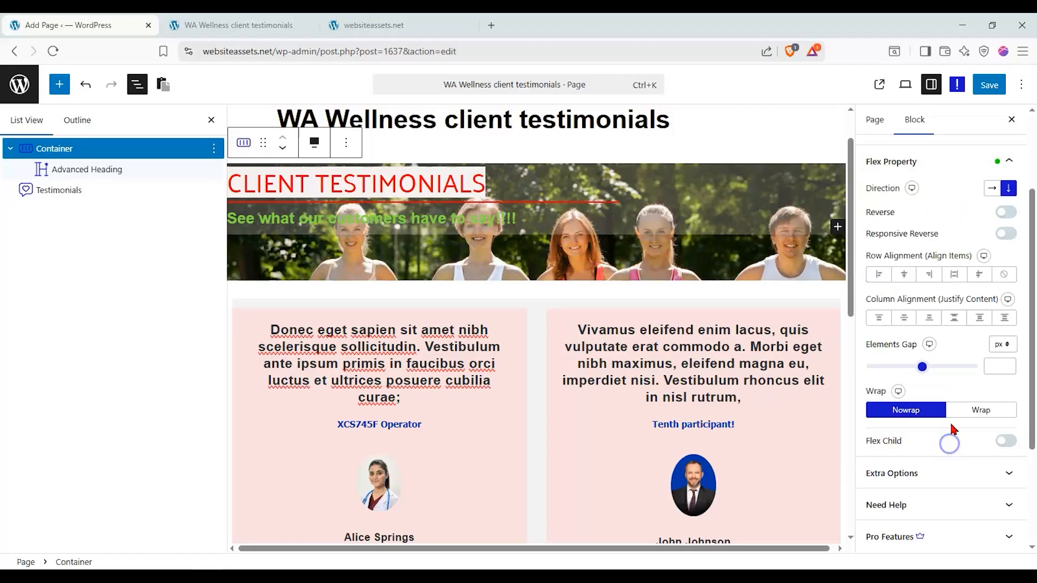
pyautogui.click(955, 165)
pyautogui.click(939, 254)
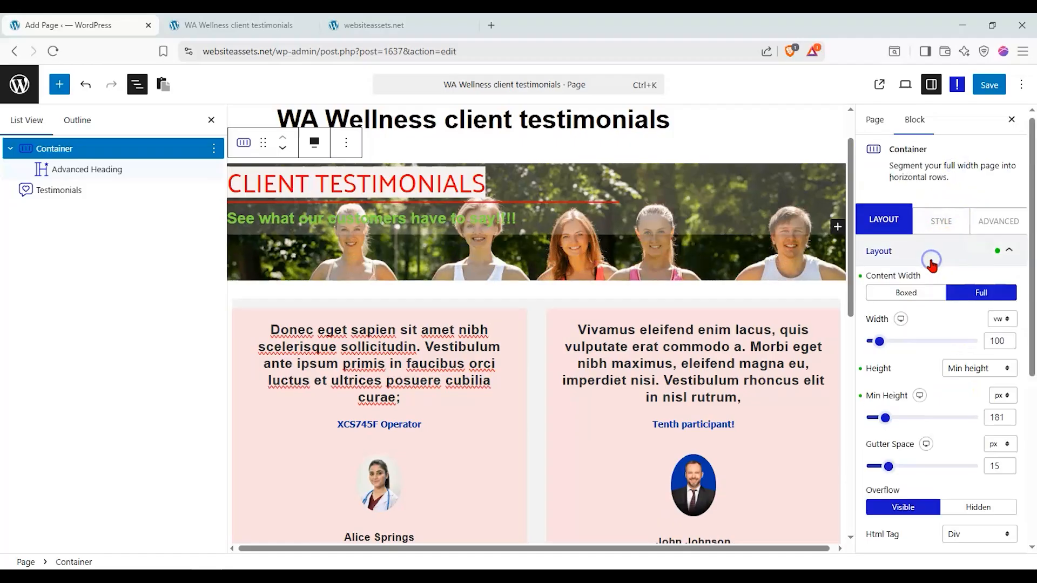
pyautogui.scroll(-2, 900, 365)
pyautogui.click(918, 381)
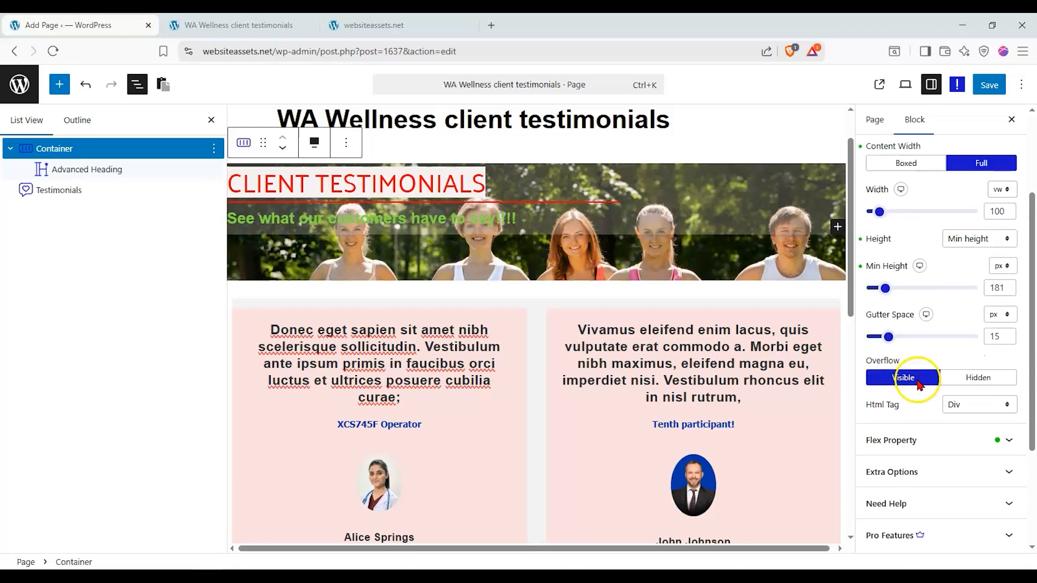
pyautogui.scroll(2, 918, 381)
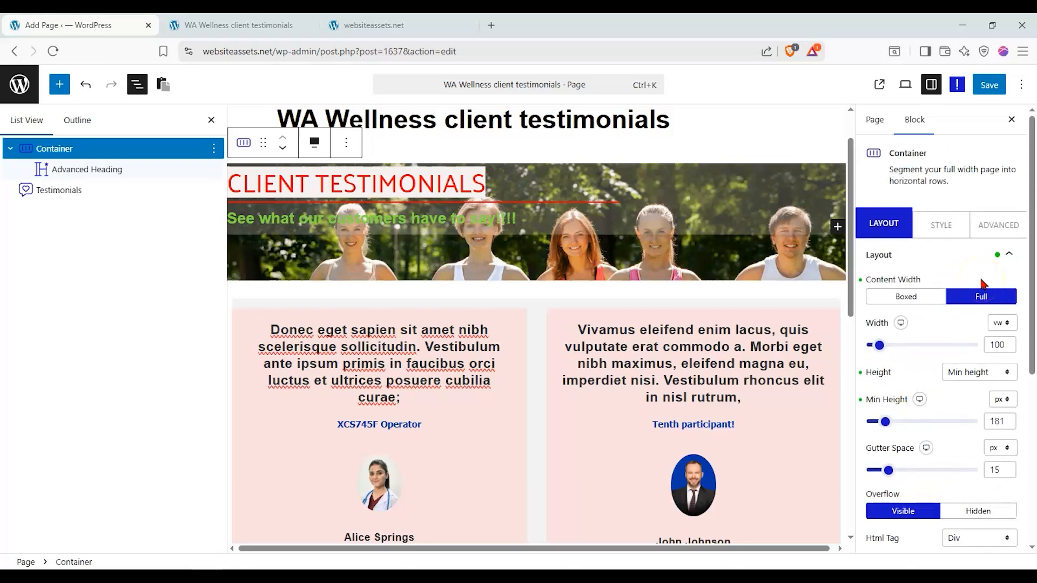
# - Save the page, open the live testimonials page in place of its old tab to inspect the banner, and return to the editor
pyautogui.click(989, 85)
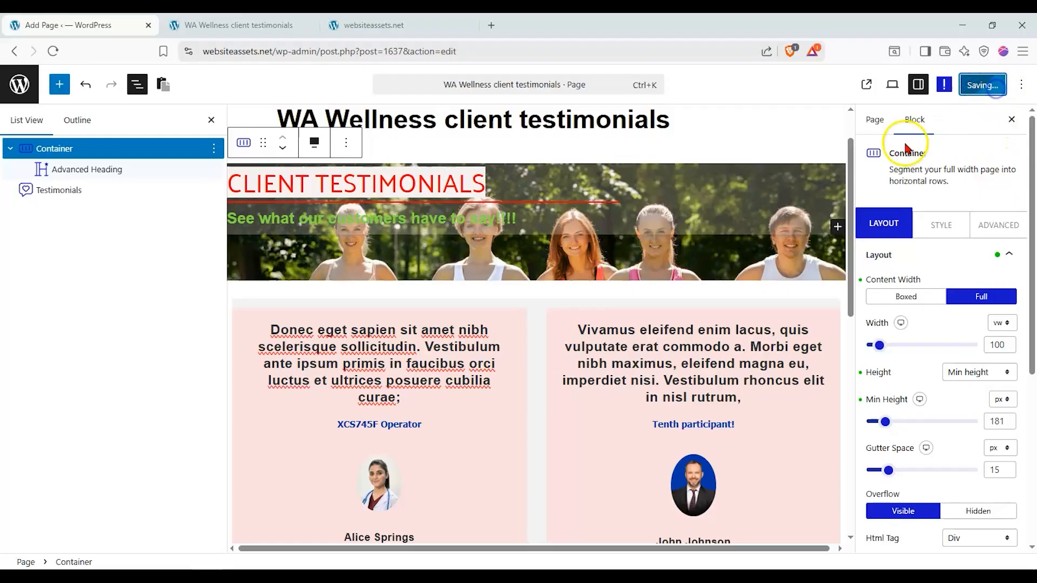
pyautogui.click(879, 85)
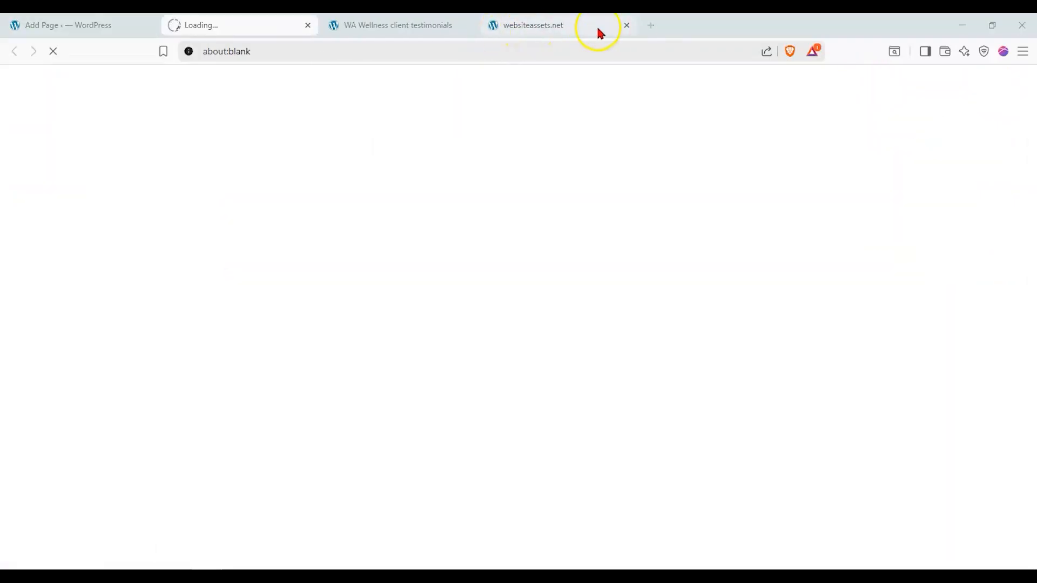
pyautogui.click(467, 25)
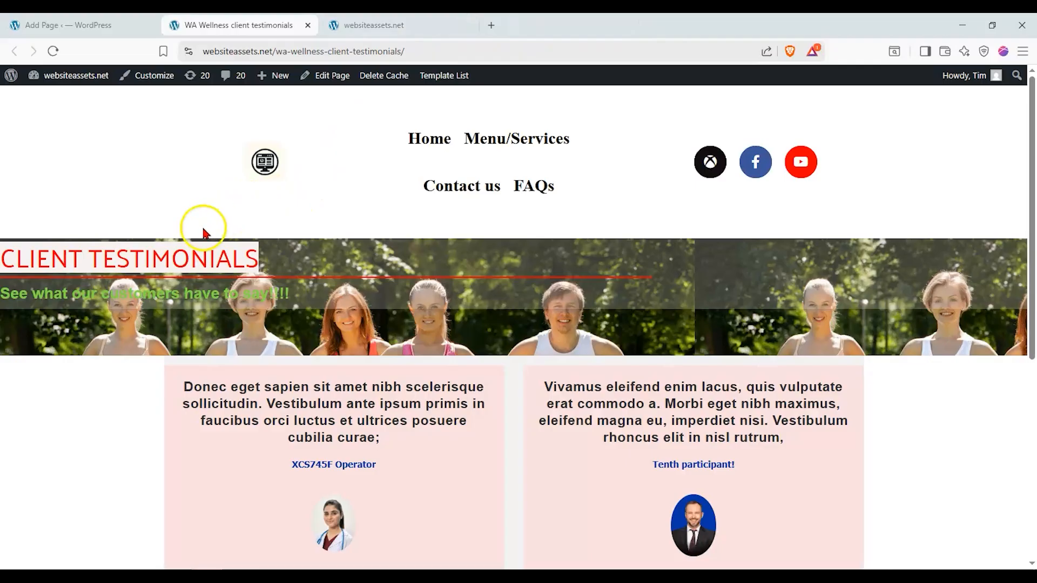
pyautogui.click(92, 25)
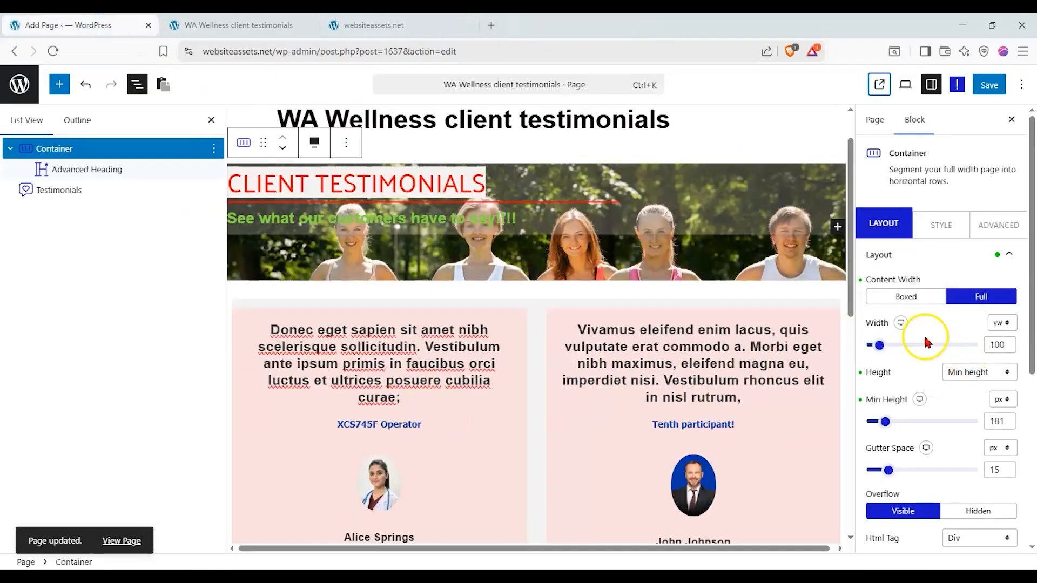
# - Keep the container's content width at Full and set its background image's repeat option to No Repeat
pyautogui.click(918, 297)
pyautogui.click(970, 297)
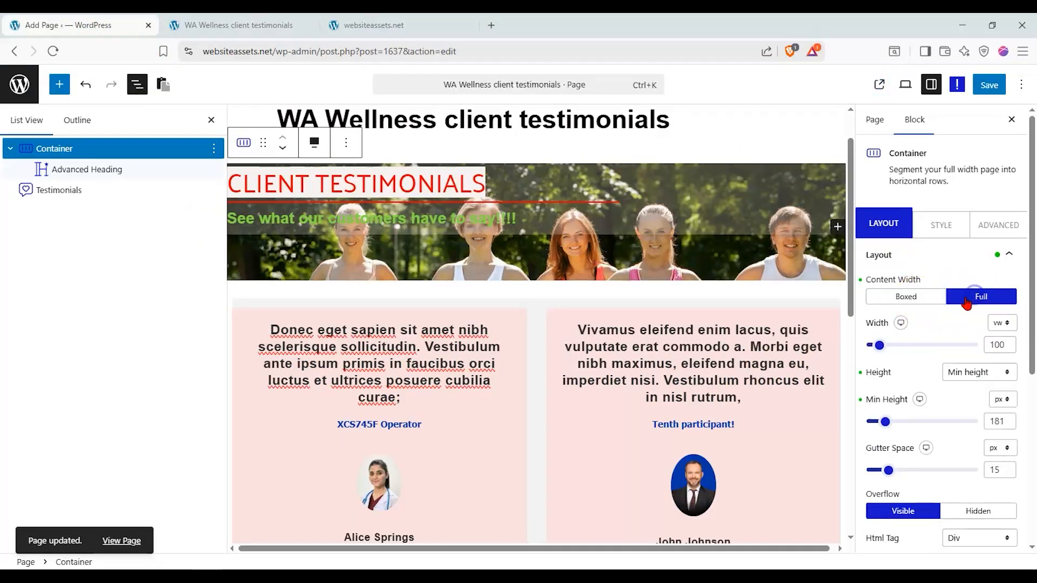
pyautogui.click(946, 225)
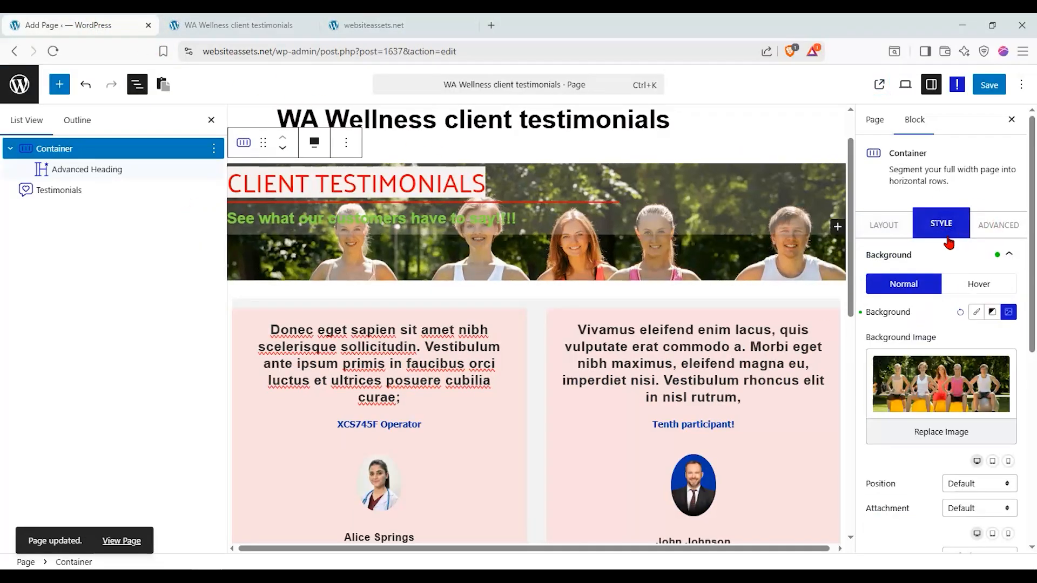
pyautogui.scroll(-1, 945, 447)
pyautogui.click(956, 443)
pyautogui.click(958, 447)
pyautogui.click(955, 491)
pyautogui.click(964, 424)
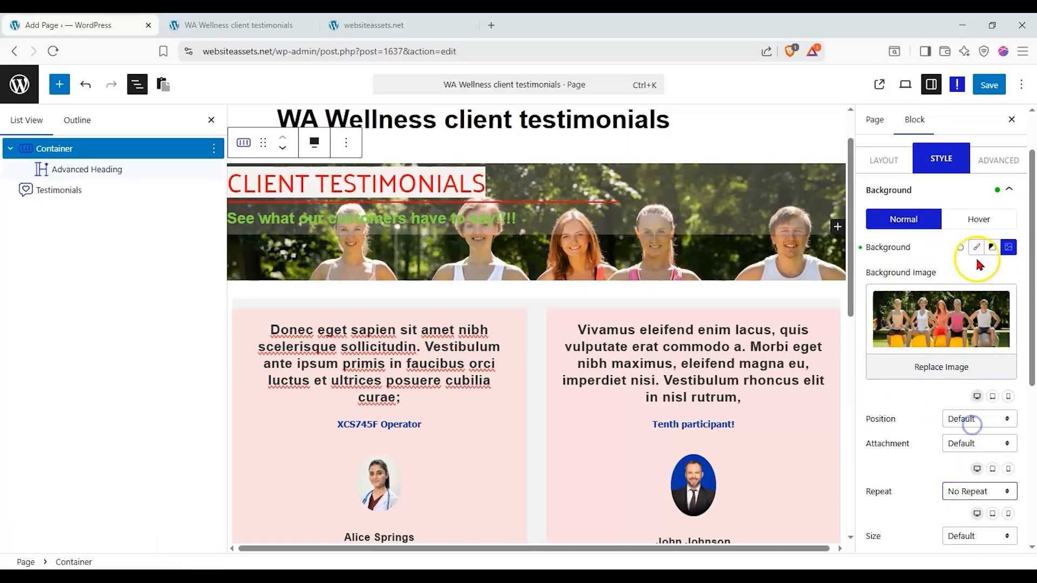
# - Save the page and reload the live page to check the non-repeating background image
pyautogui.click(1003, 85)
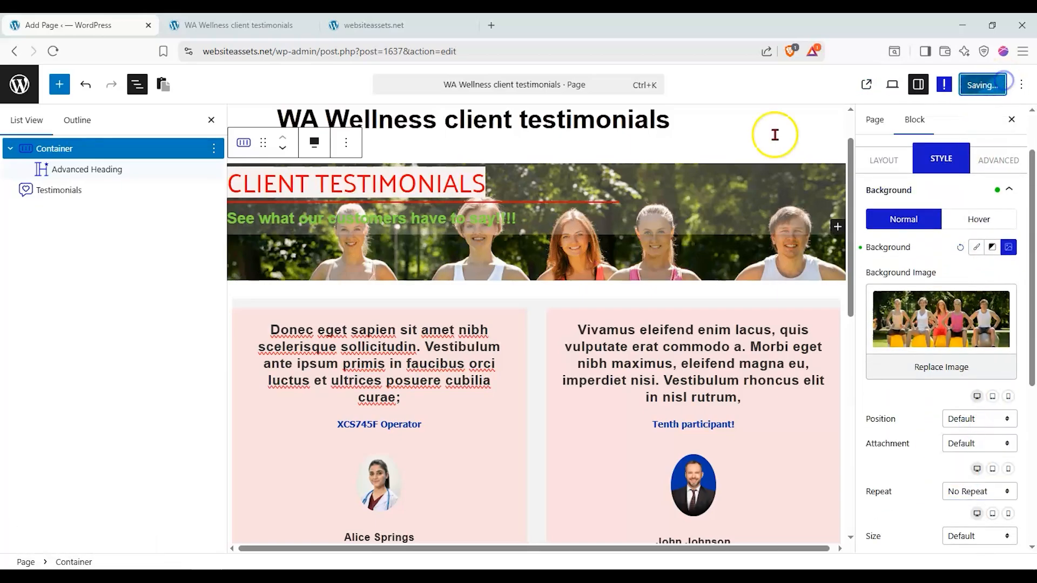
pyautogui.click(235, 25)
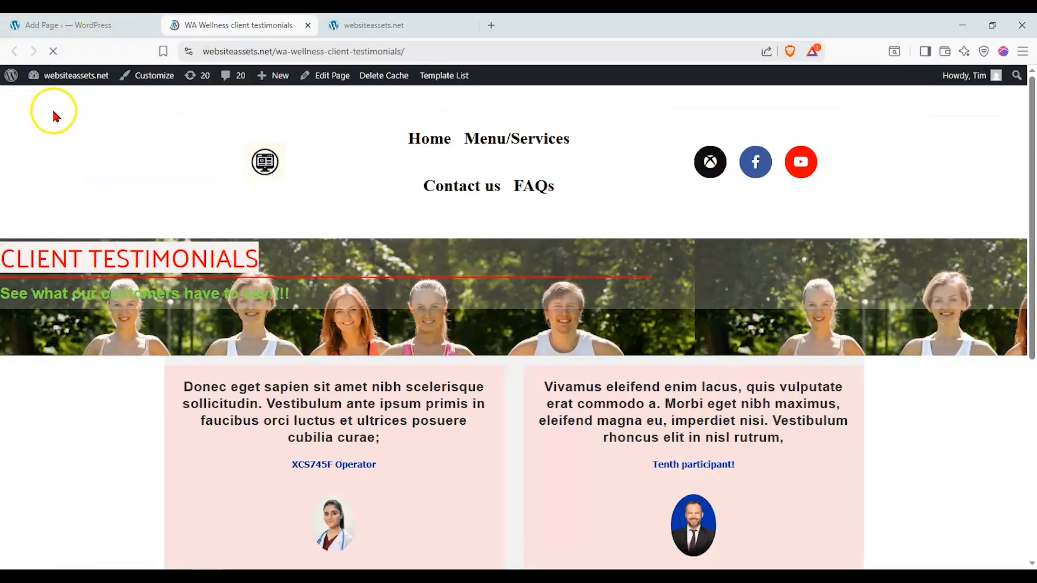
pyautogui.click(52, 25)
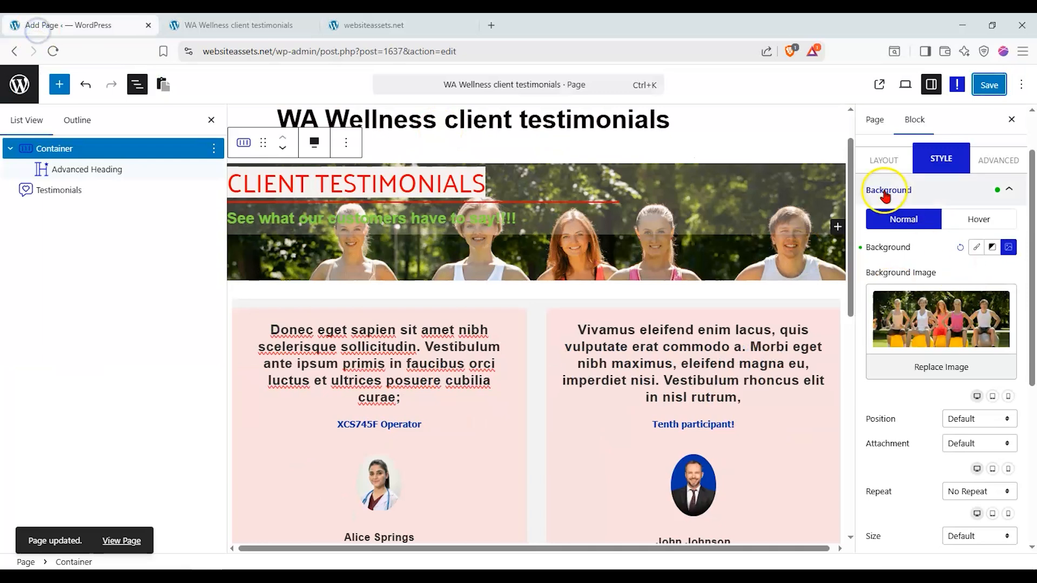
# - In the container's flex properties, set column alignment to Center and row alignment to Flex Start
pyautogui.click(883, 160)
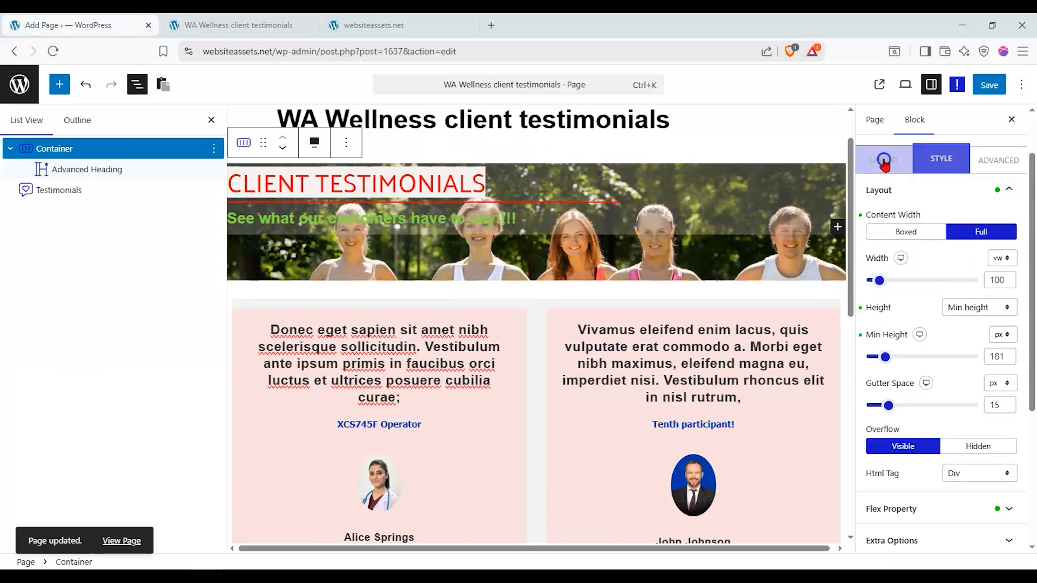
pyautogui.click(907, 509)
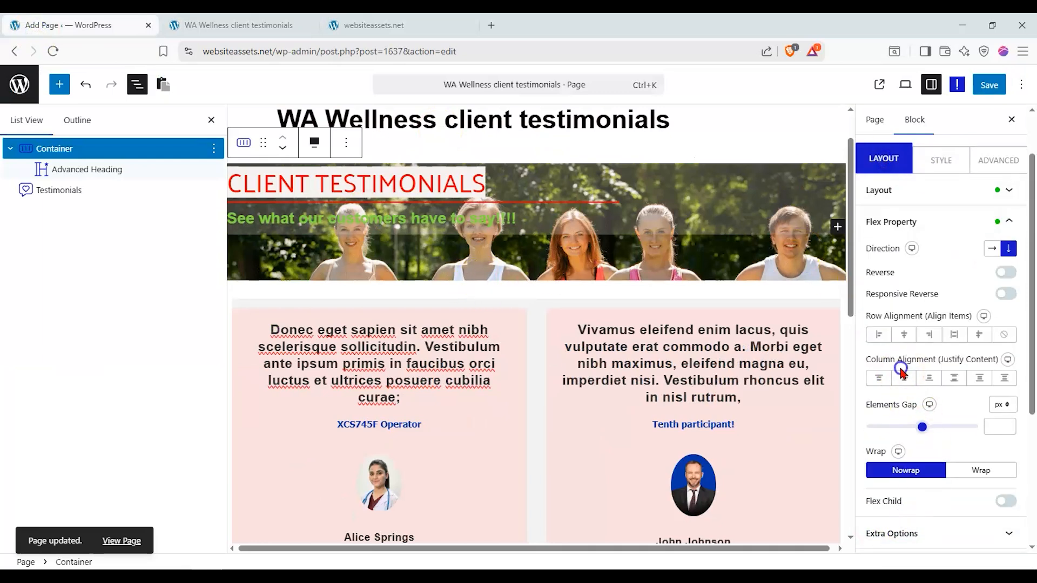
pyautogui.click(905, 335)
pyautogui.click(878, 336)
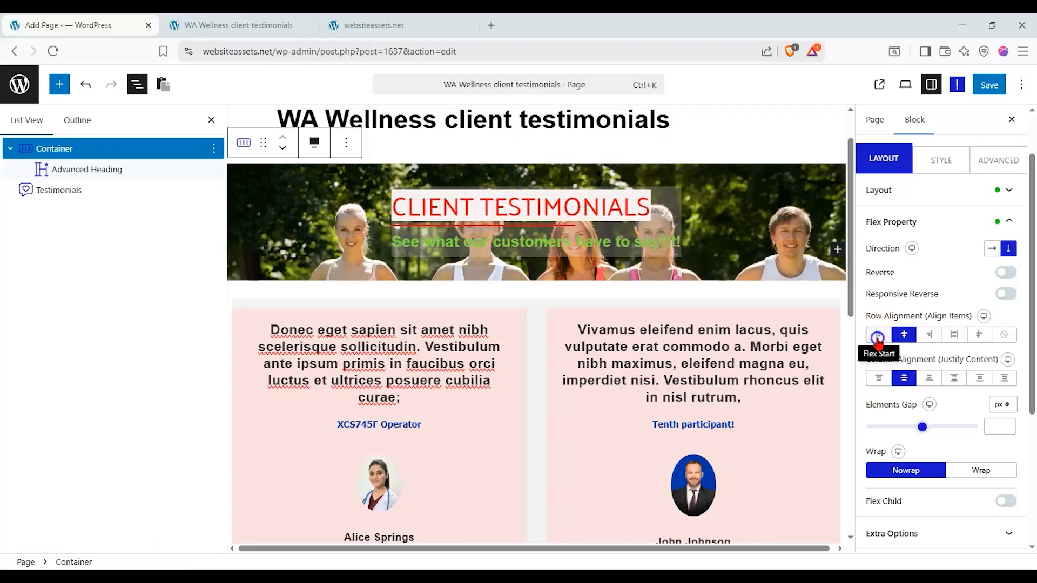
# - Set the container's width to 186 vw and its gutter space to 0 px, keeping full content width and visible overflow
pyautogui.click(965, 191)
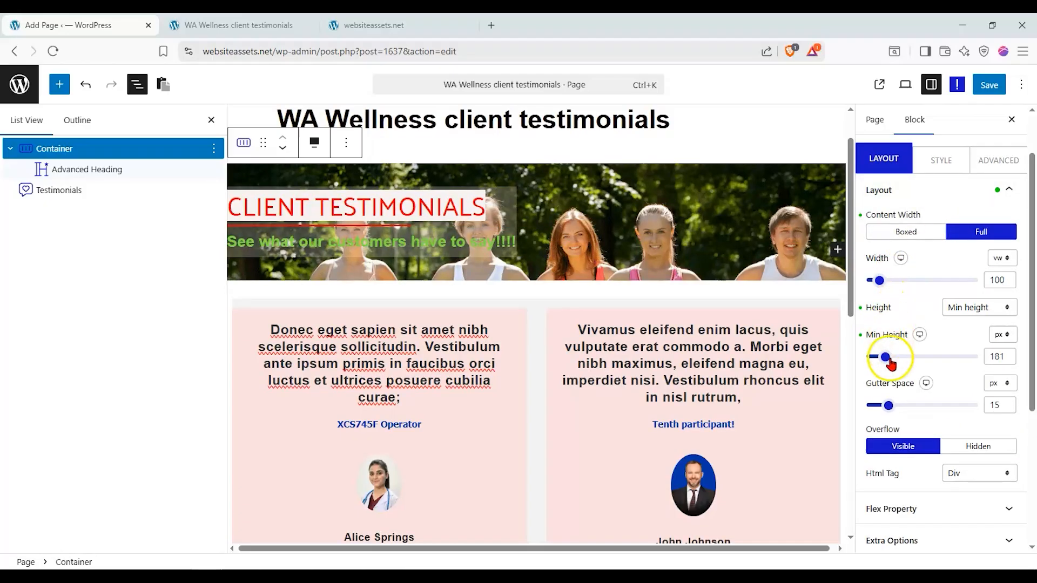
pyautogui.click(957, 445)
pyautogui.click(929, 447)
pyautogui.moveTo(880, 280); pyautogui.dragTo(888, 283)
pyautogui.click(918, 232)
pyautogui.click(981, 232)
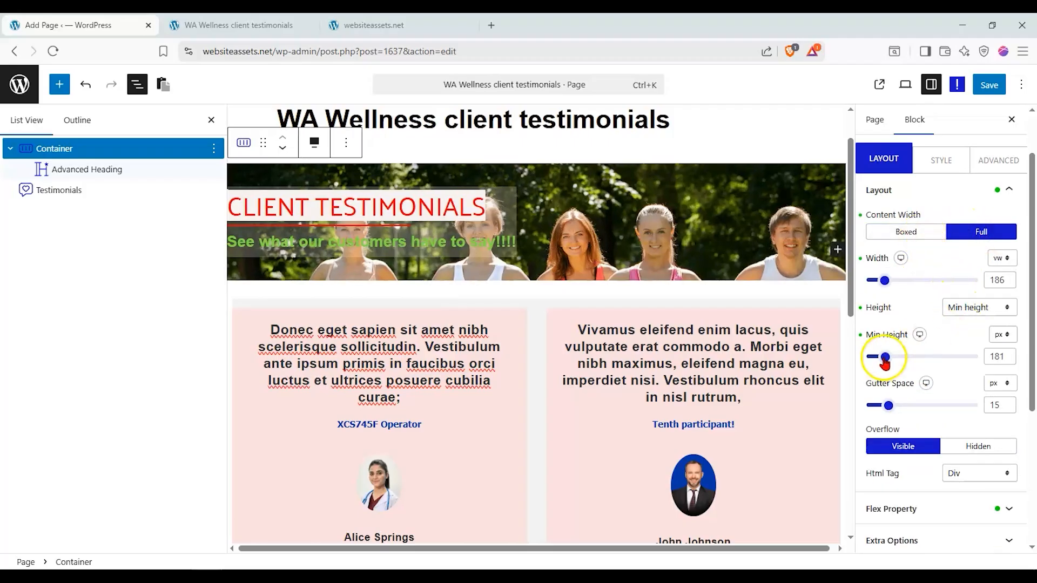
pyautogui.moveTo(886, 405); pyautogui.dragTo(866, 408)
# - Save the page and reload the live page to check the container's new width, gutter and alignment
pyautogui.click(989, 85)
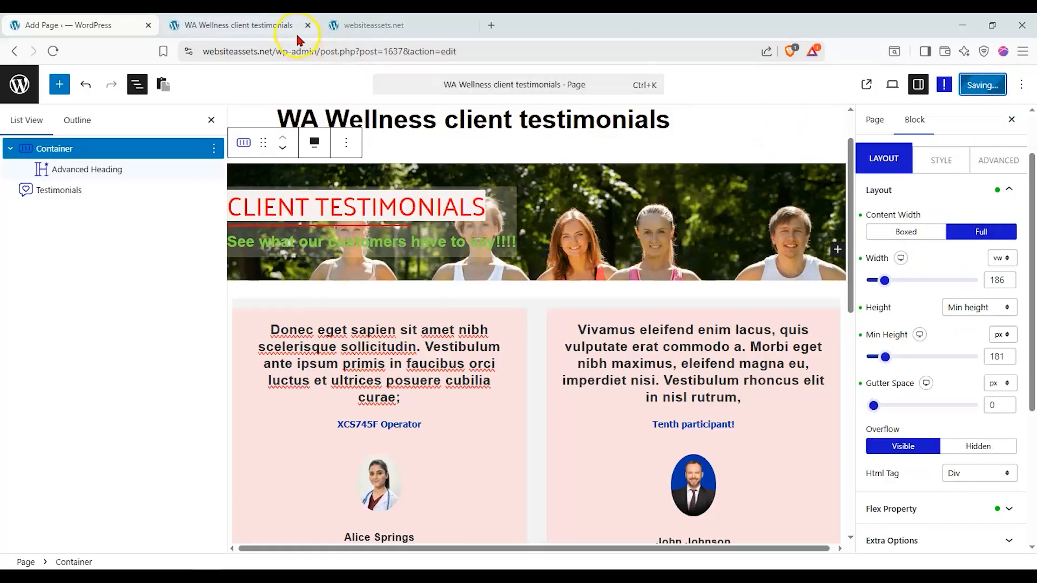
pyautogui.click(239, 25)
pyautogui.click(52, 51)
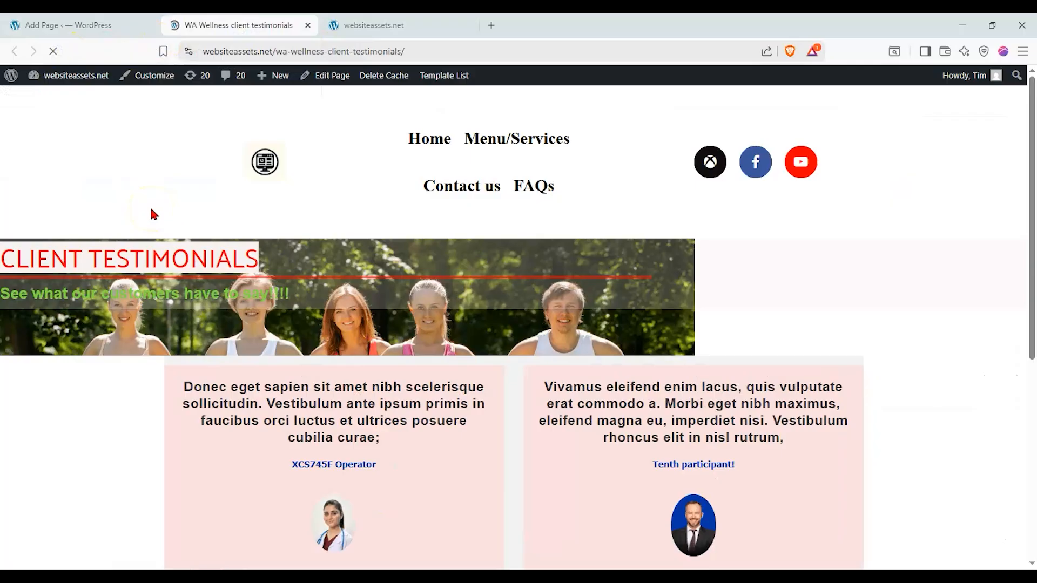
pyautogui.click(120, 23)
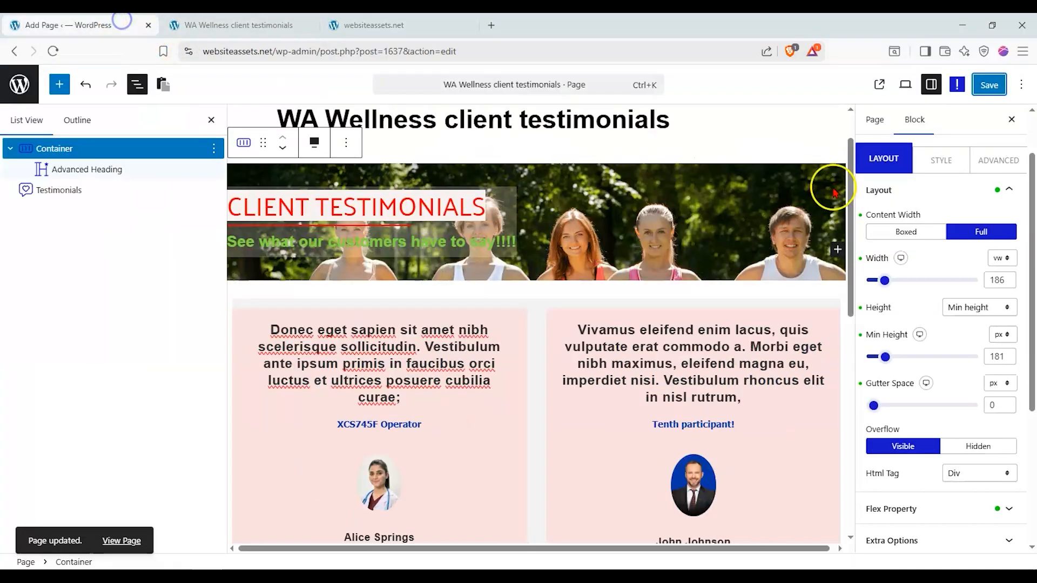
# - Set the container's background image position to Center Top in its style settings
pyautogui.click(940, 162)
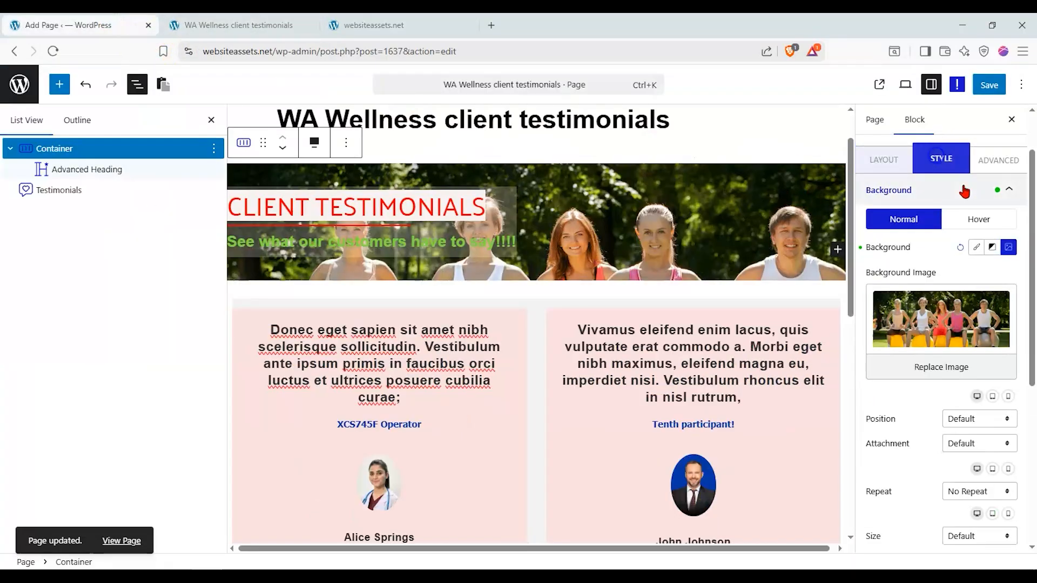
pyautogui.click(1008, 426)
pyautogui.click(999, 319)
pyautogui.click(977, 419)
pyautogui.click(980, 336)
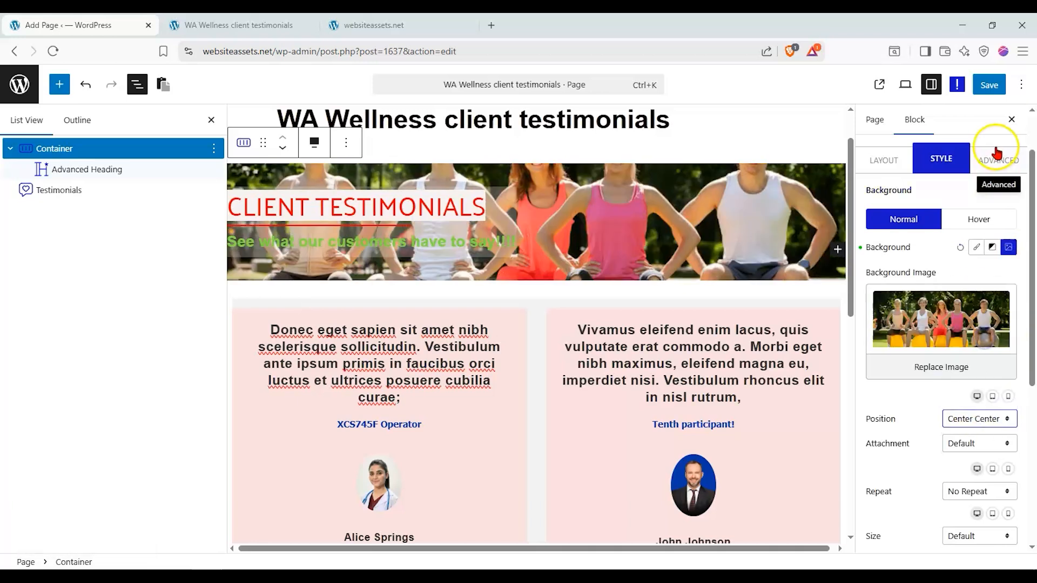
pyautogui.click(947, 421)
pyautogui.click(958, 319)
# - Set the container's background image attachment to Scroll
pyautogui.click(968, 444)
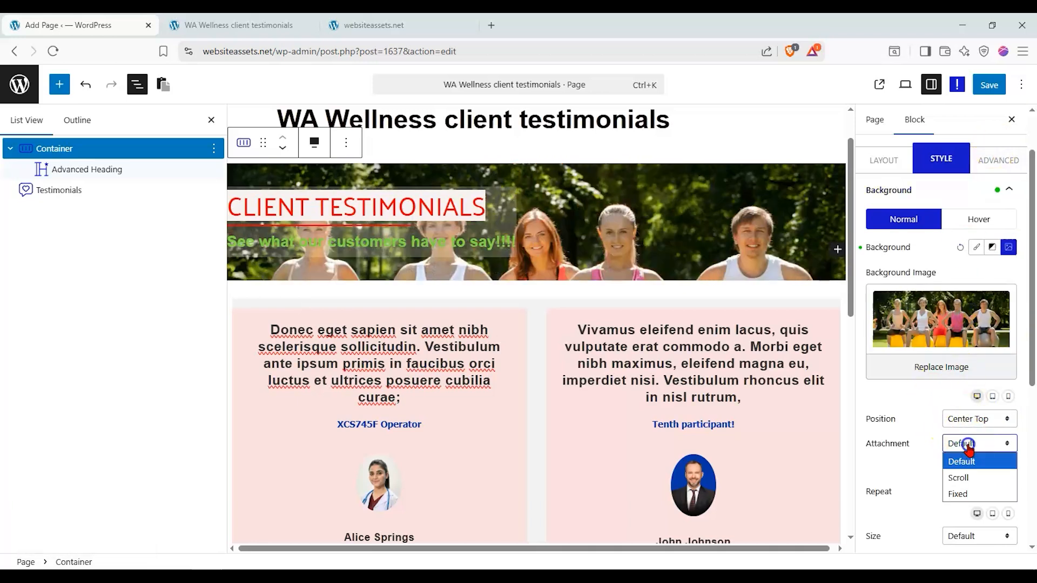
pyautogui.click(965, 493)
pyautogui.click(967, 443)
pyautogui.click(965, 478)
# - Save the page and reload the live page to check the background image's position and scroll attachment
pyautogui.click(991, 85)
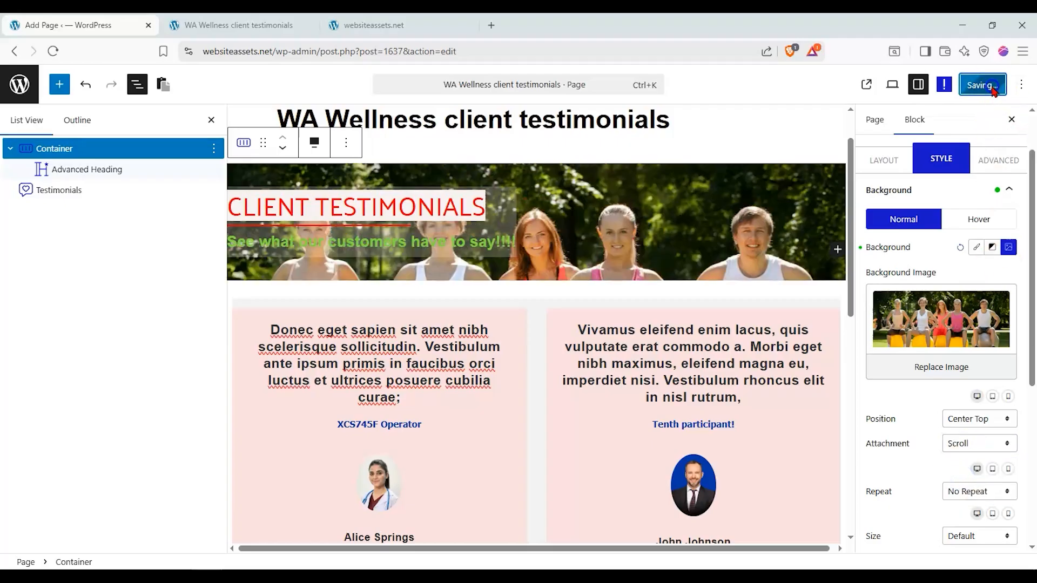
pyautogui.scroll(-2, 939, 254)
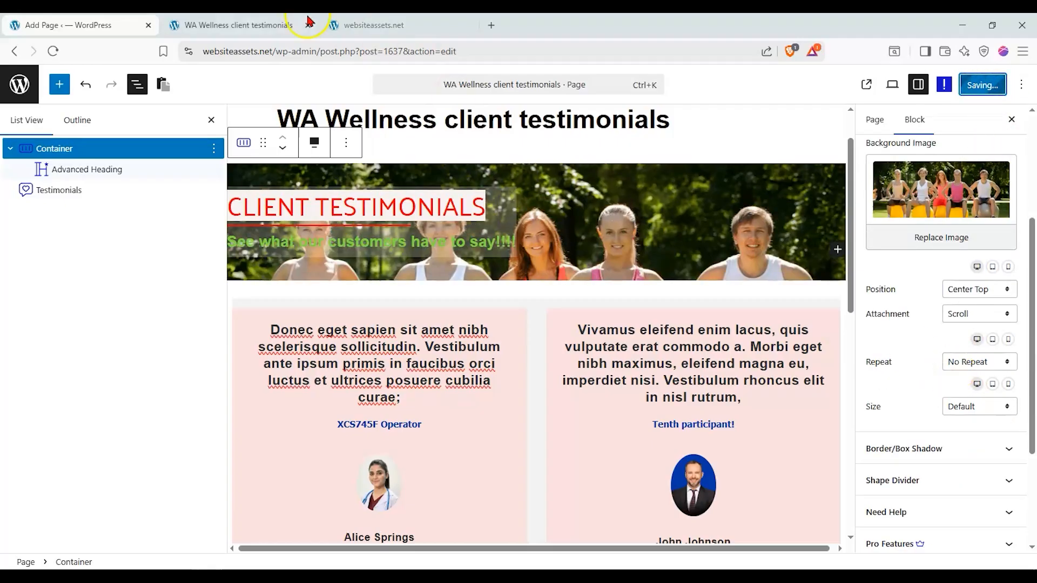
pyautogui.click(273, 25)
pyautogui.click(54, 51)
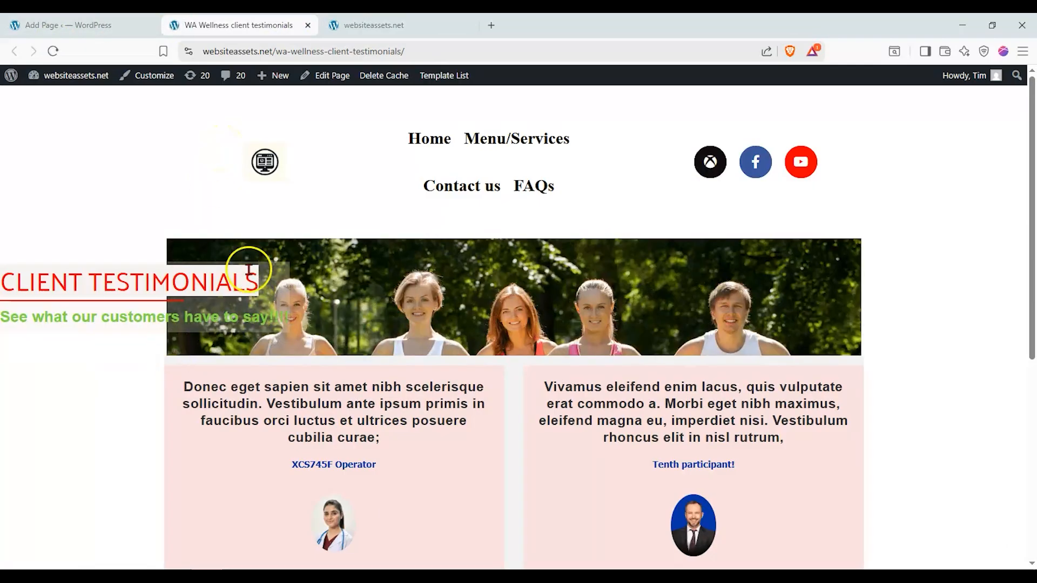
# - Back in the page editor, set the container's background image repeat option to Repeat
pyautogui.click(120, 30)
pyautogui.click(980, 361)
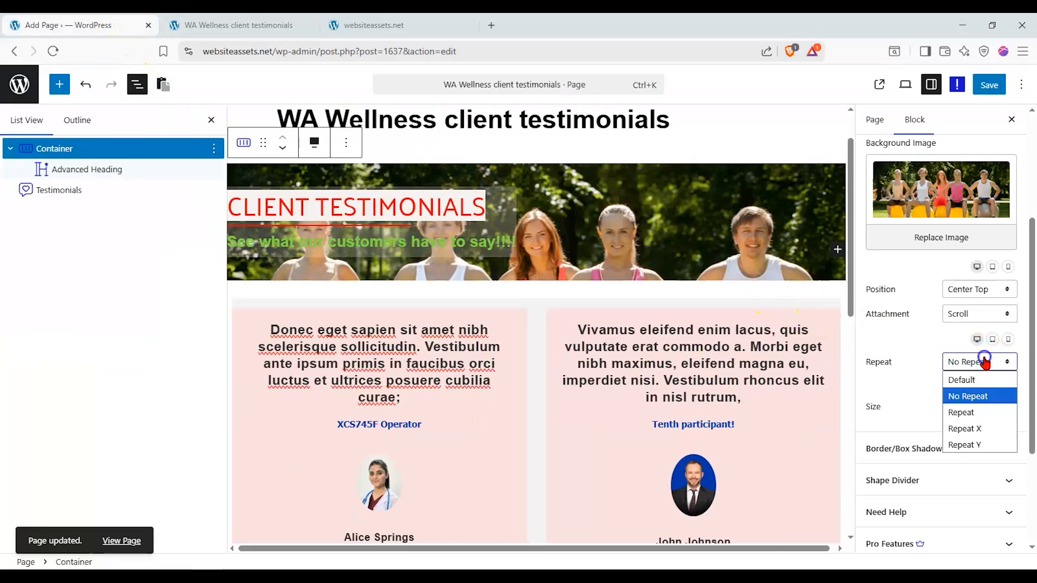
pyautogui.click(979, 379)
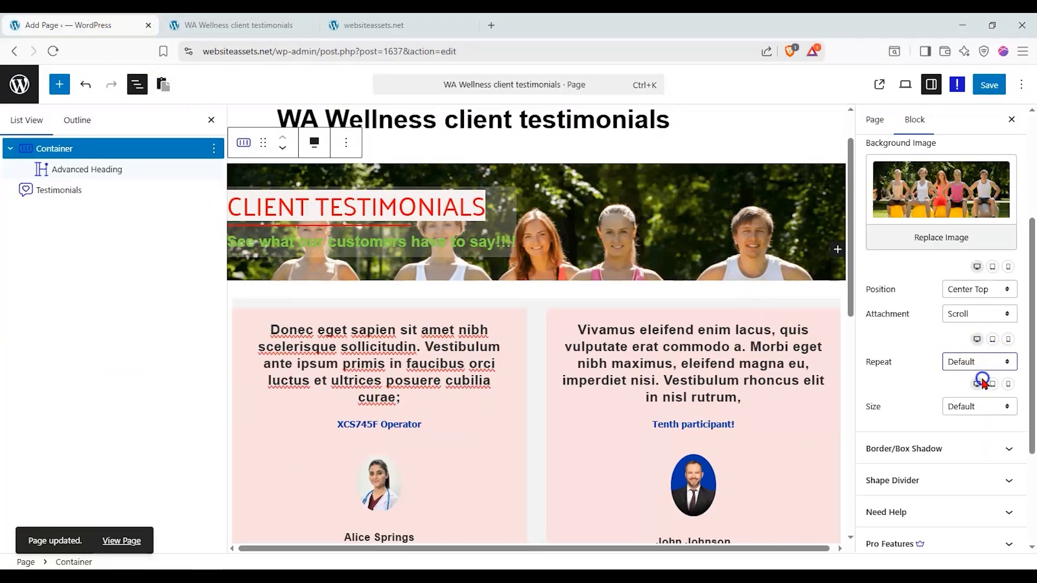
pyautogui.click(982, 365)
pyautogui.click(980, 412)
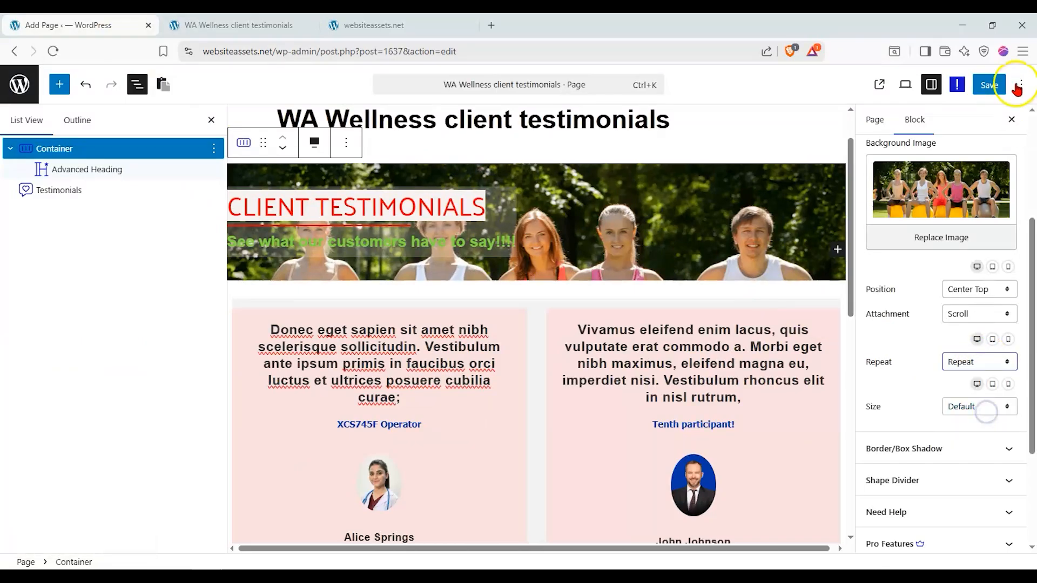
# - Save the page and reload the live page to check the repeating background image across the banner
pyautogui.click(987, 86)
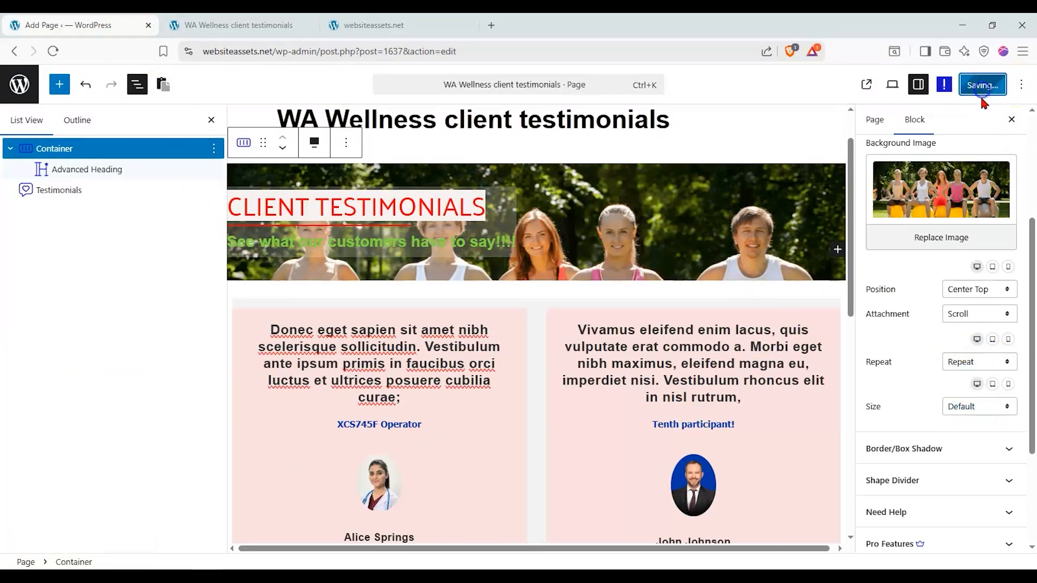
pyautogui.click(235, 25)
pyautogui.click(62, 50)
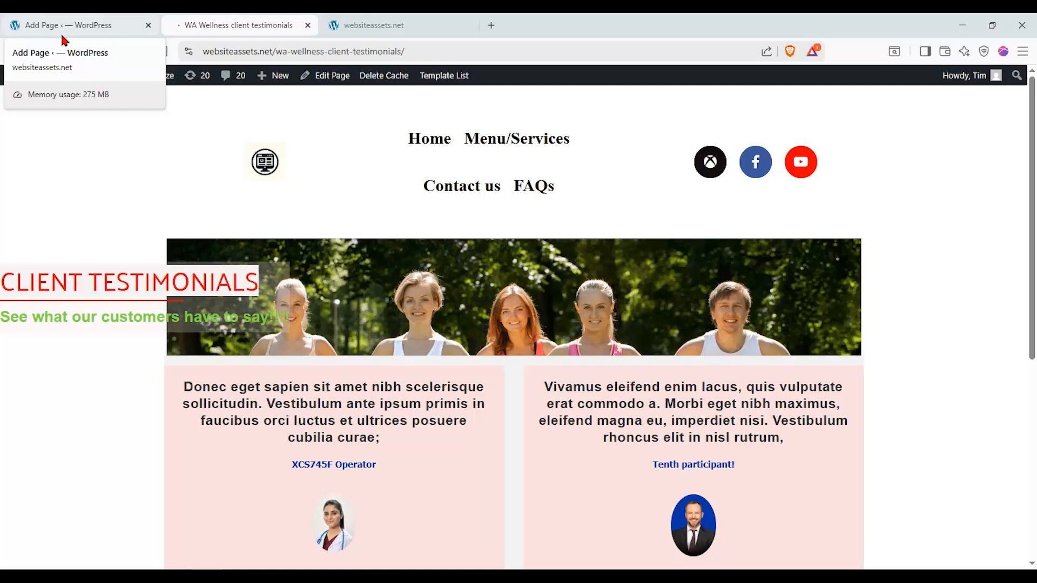
pyautogui.click(62, 89)
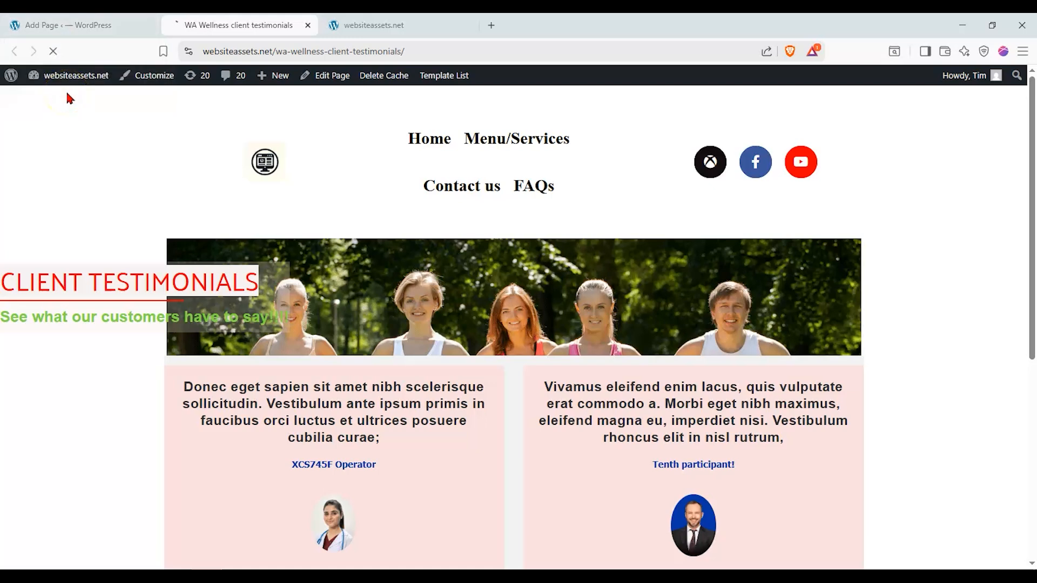
pyautogui.click(252, 43)
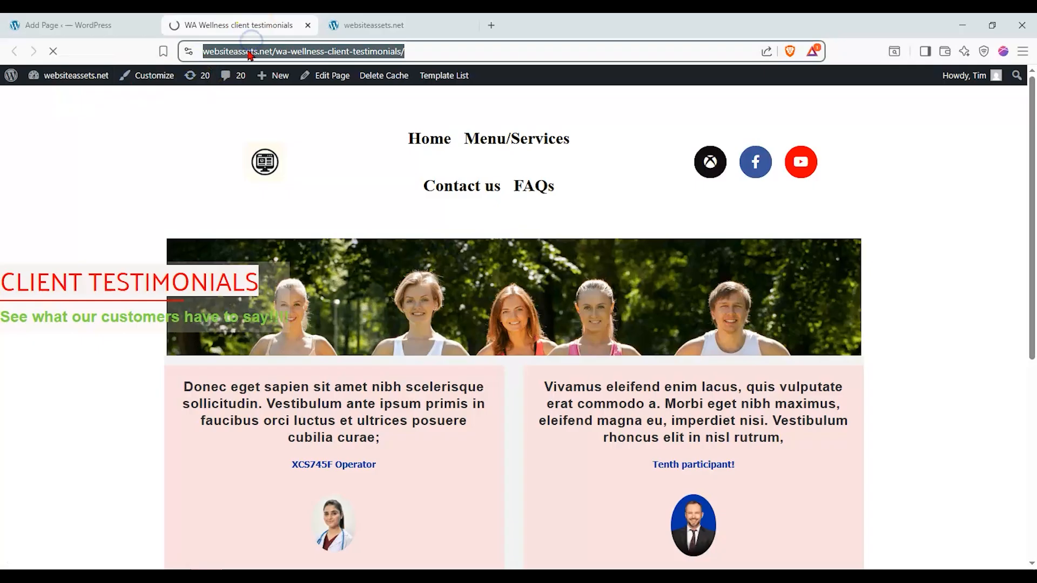
pyautogui.click(52, 51)
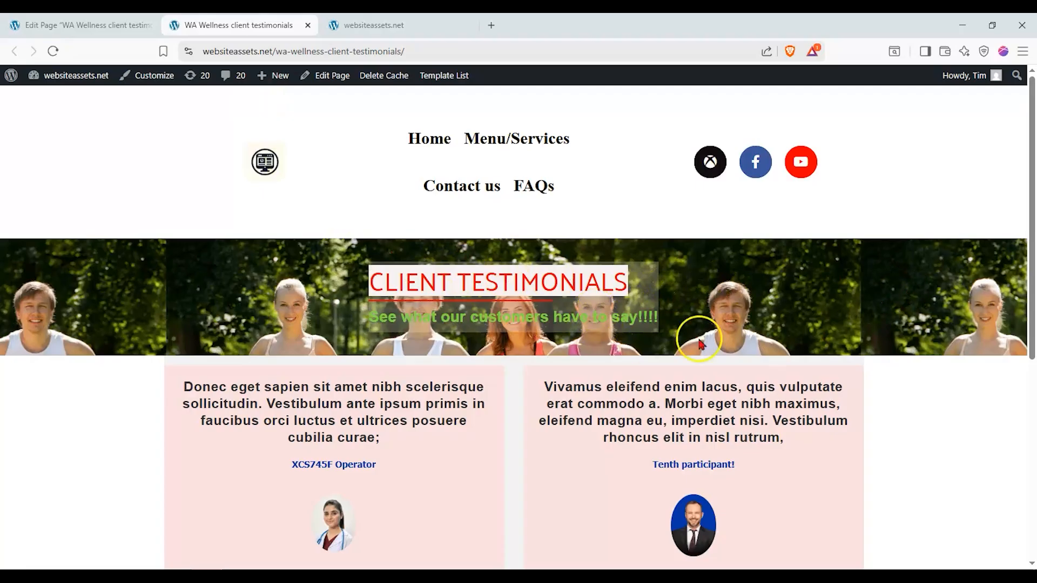
# - Review the live testimonials page from the banner down to the footer, checking the banner and all testimonial cards
pyautogui.scroll(-6, 588, 329)
pyautogui.scroll(6, 509, 324)
pyautogui.scroll(-3, 448, 283)
pyautogui.scroll(3, 451, 278)
pyautogui.scroll(-1, 211, 220)
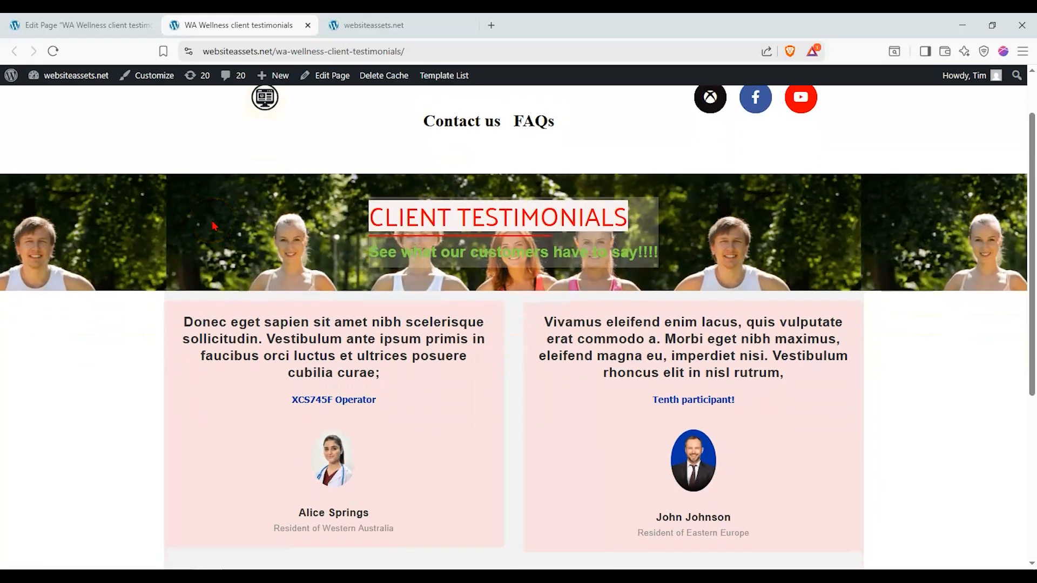
pyautogui.scroll(1, 214, 221)
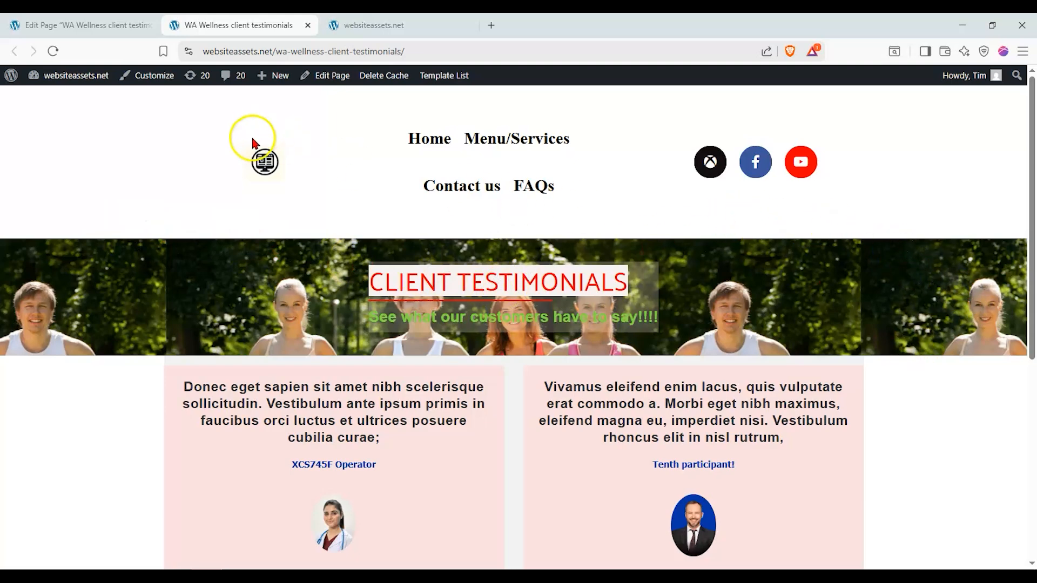
pyautogui.scroll(-5, 246, 156)
pyautogui.scroll(-2, 508, 241)
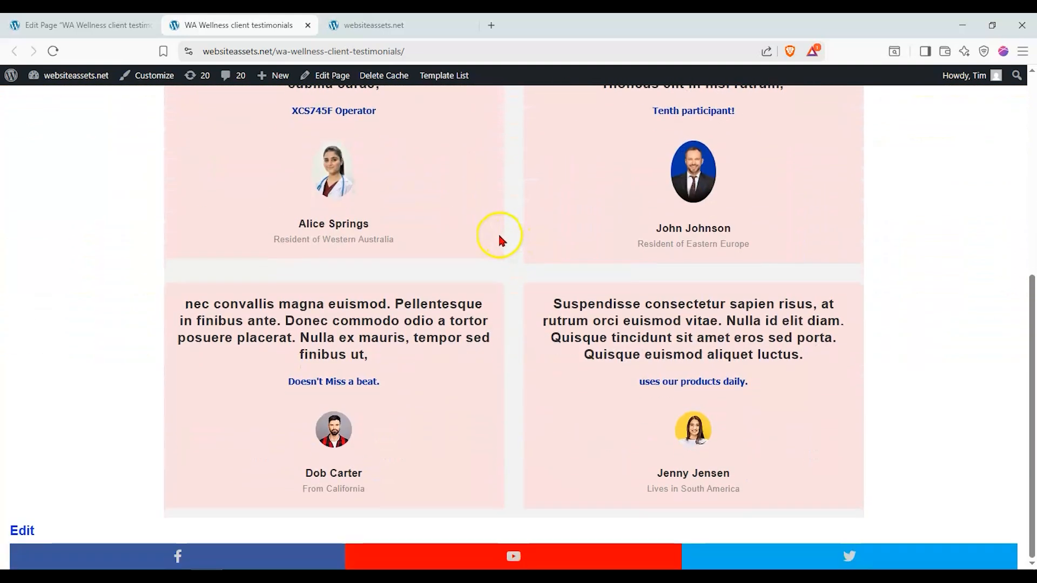
pyautogui.scroll(6, 501, 405)
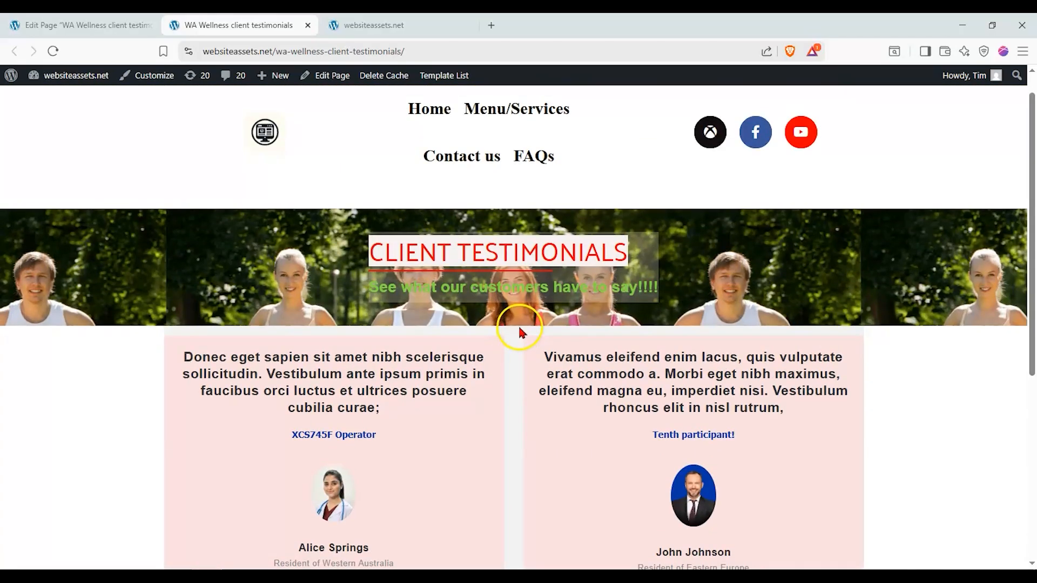
pyautogui.scroll(-6, 510, 334)
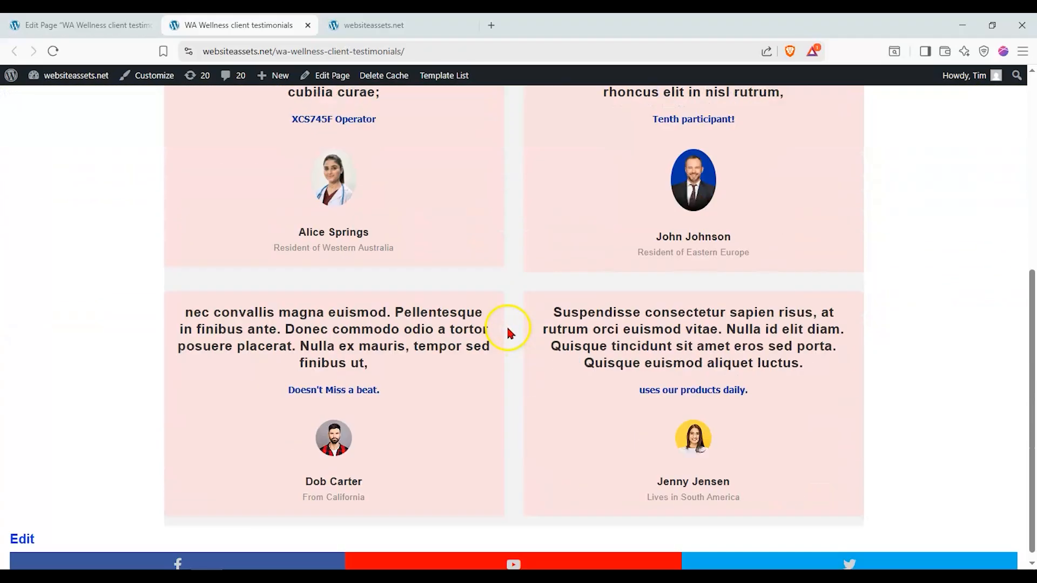
pyautogui.scroll(6, 530, 527)
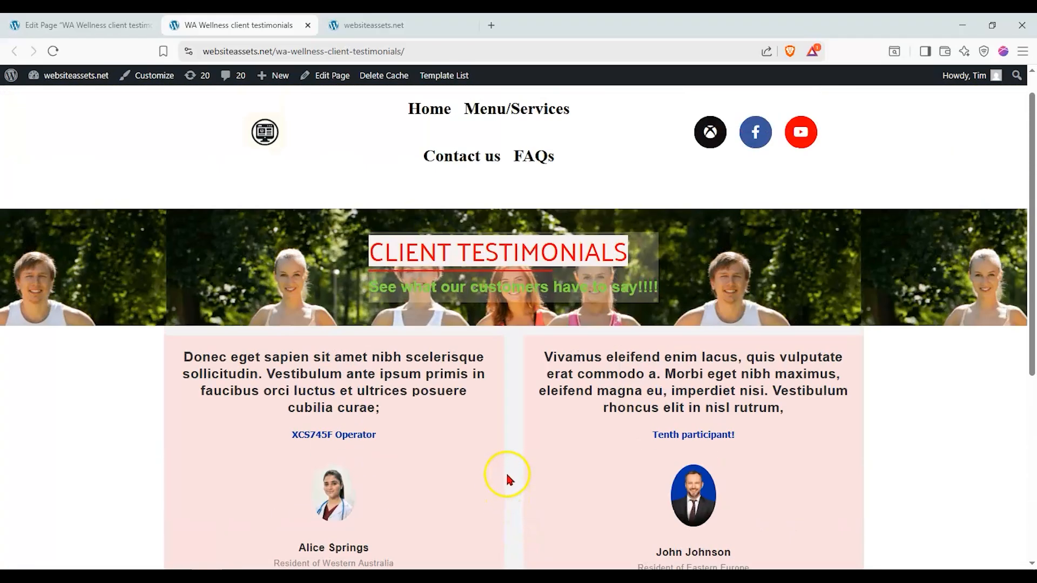
pyautogui.scroll(-6, 508, 475)
# - In the page editor, insert a Nexter Container block and move it below the testimonials grid
pyautogui.click(128, 26)
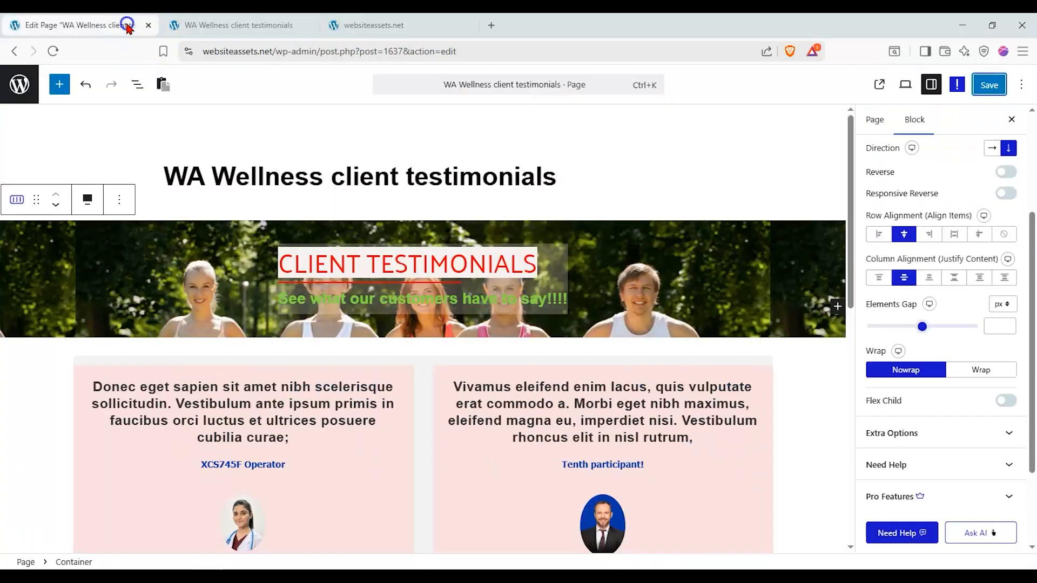
pyautogui.scroll(-10, 273, 243)
pyautogui.click(60, 84)
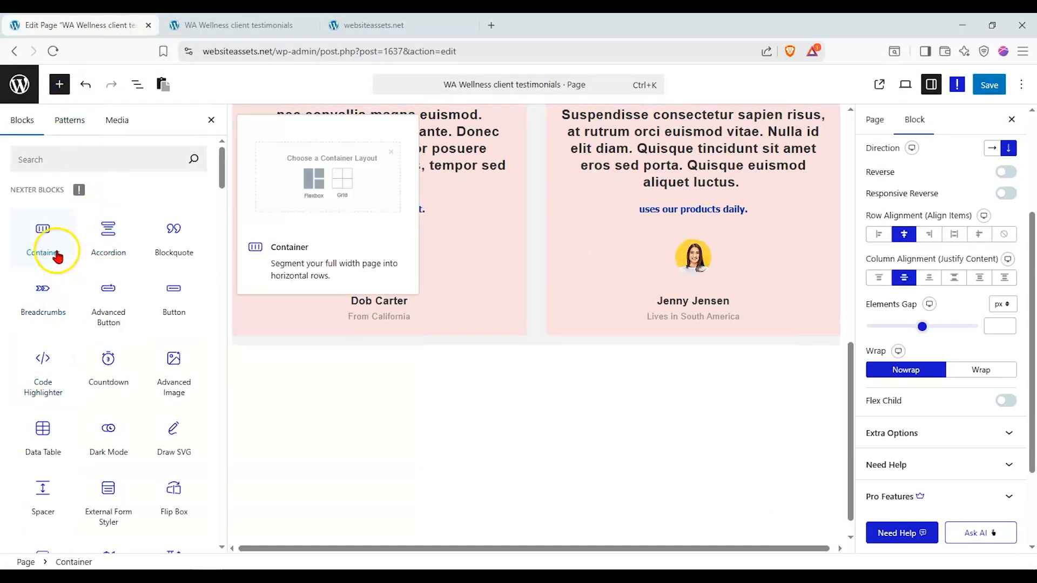
pyautogui.click(54, 254)
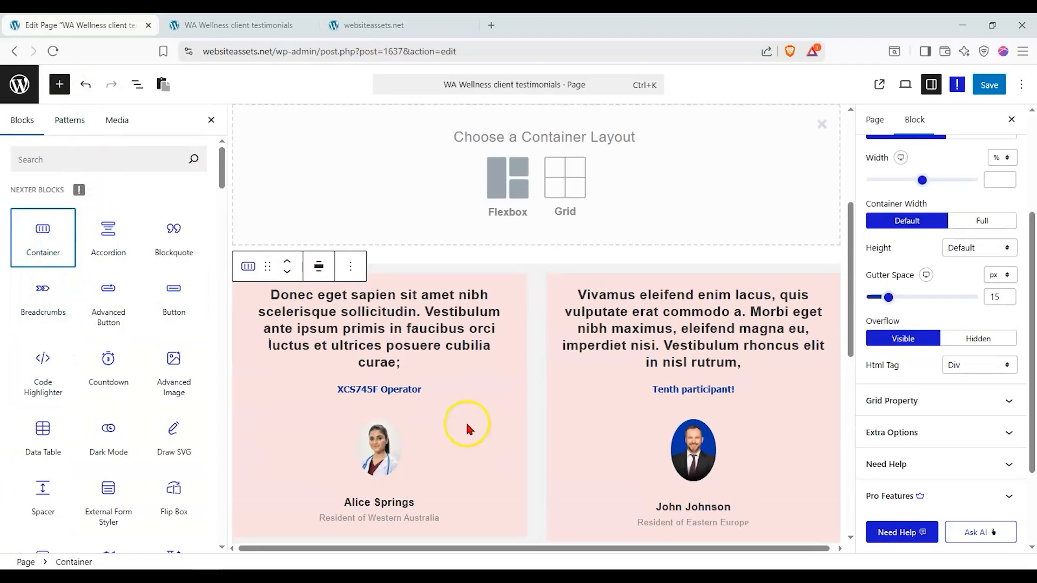
pyautogui.click(287, 271)
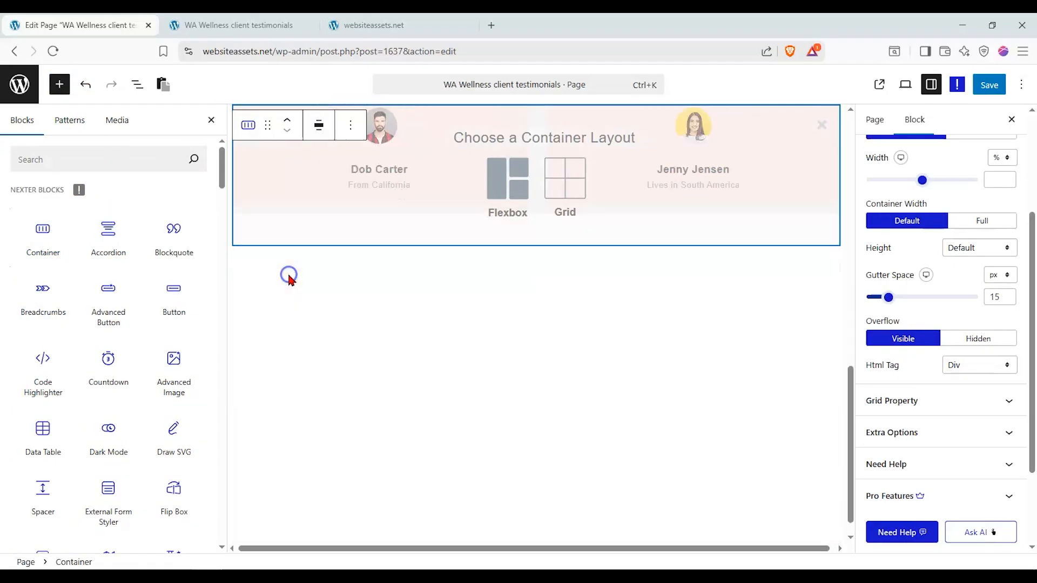
# - Give the new container a Grid layout with two full-width rows stacked in a single column
pyautogui.click(515, 257)
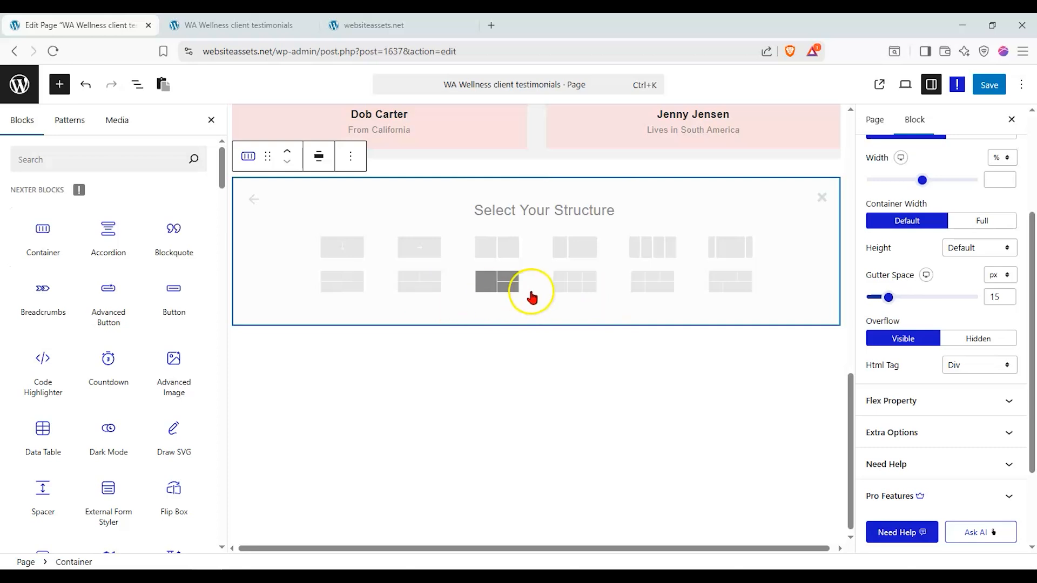
pyautogui.click(252, 200)
pyautogui.click(560, 256)
pyautogui.click(482, 273)
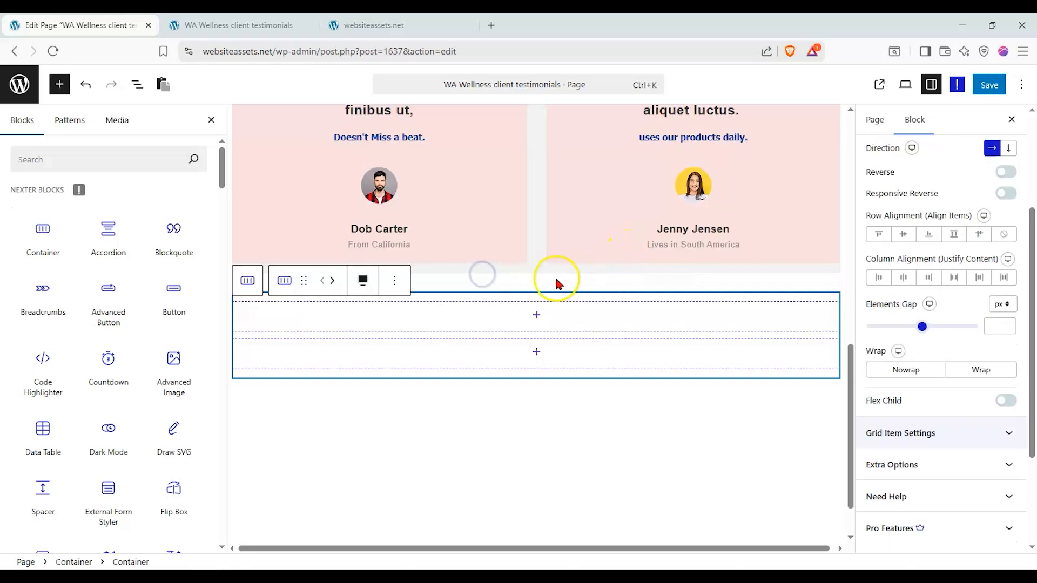
# - Place a Nexter Heading block in the first row of the new grid container
pyautogui.moveTo(164, 259)
pyautogui.scroll(-2, 116, 324)
pyautogui.moveTo(177, 394)
pyautogui.moveTo(179, 428); pyautogui.dragTo(178, 416)
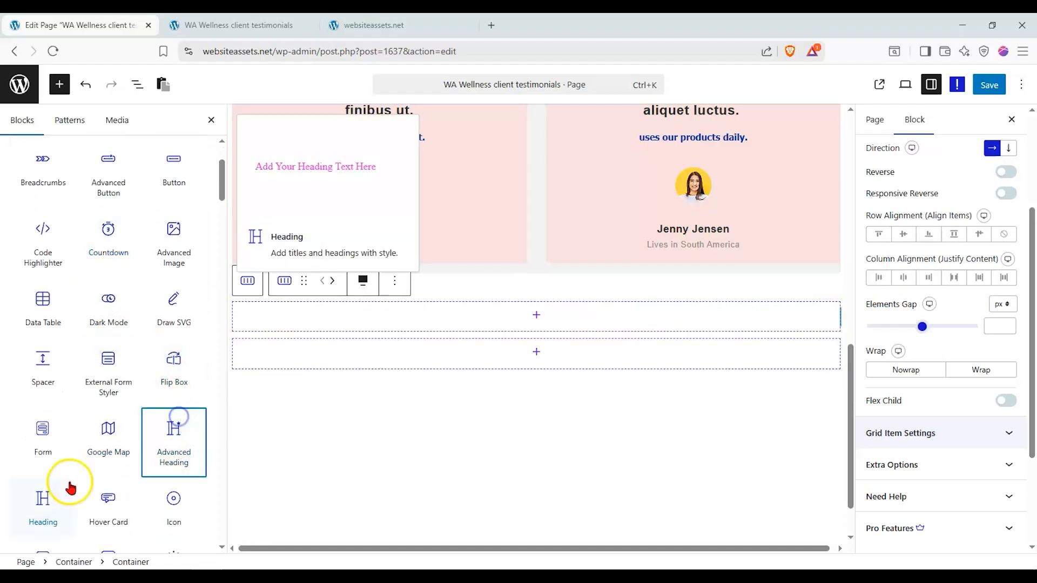
pyautogui.moveTo(54, 490); pyautogui.dragTo(422, 305)
pyautogui.click(409, 324)
# - Replace the heading's title with "Have something to say? Tell us about your experience too!"
pyautogui.scroll(3, 918, 238)
pyautogui.moveTo(991, 295); pyautogui.dragTo(674, 294)
pyautogui.write('Have something to sa')
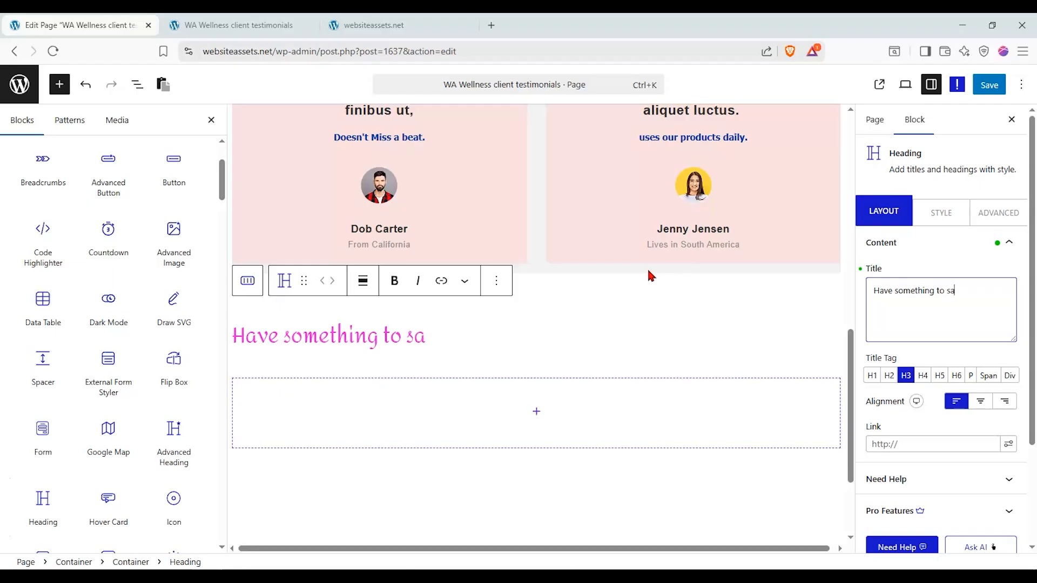
pyautogui.write('y? Tell us about your experience too!')
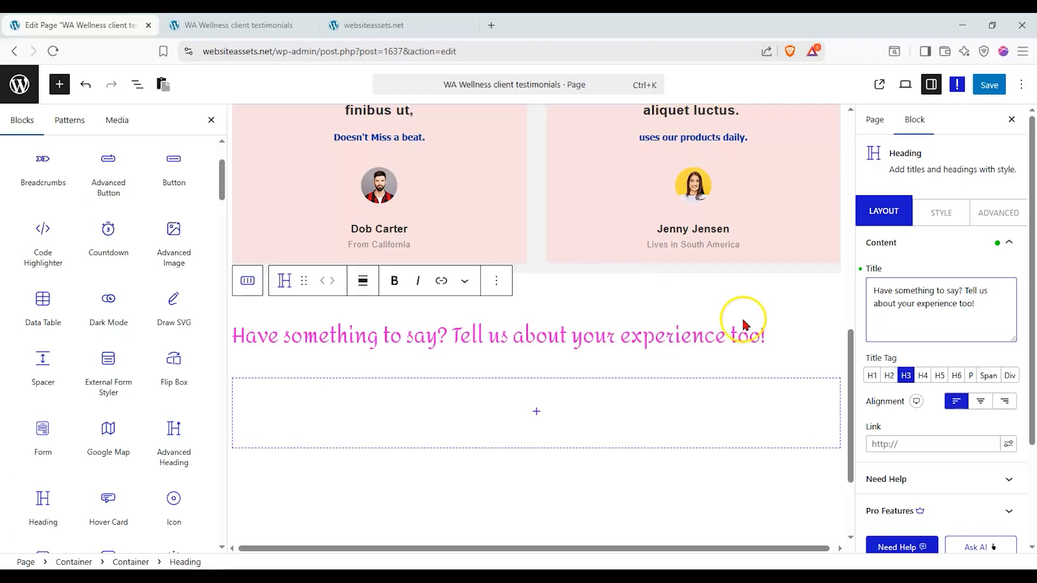
# - Try different title tags on the new heading and set it to H4
pyautogui.click(872, 376)
pyautogui.click(889, 376)
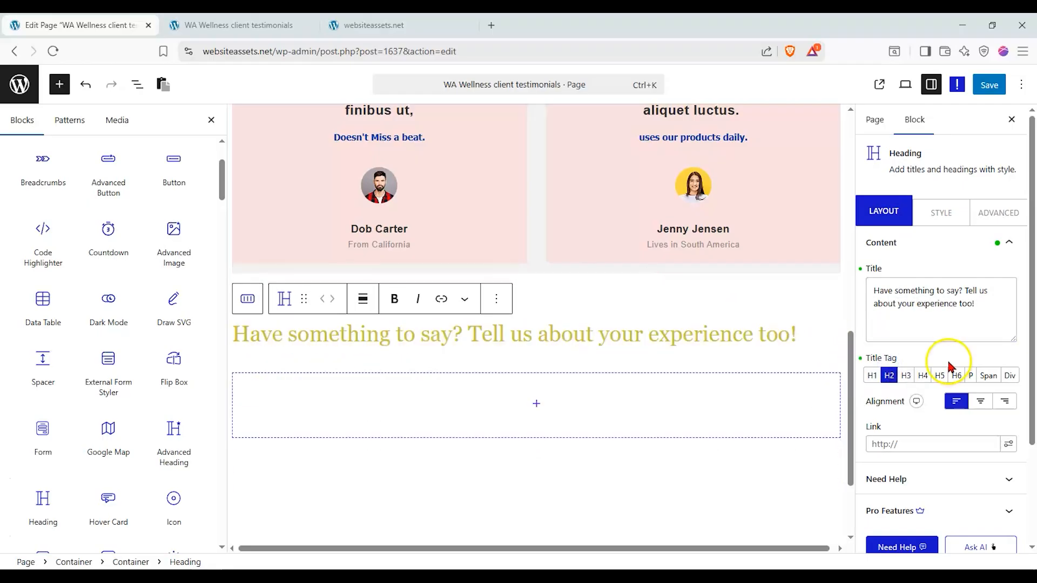
pyautogui.click(955, 375)
pyautogui.click(946, 377)
pyautogui.click(982, 377)
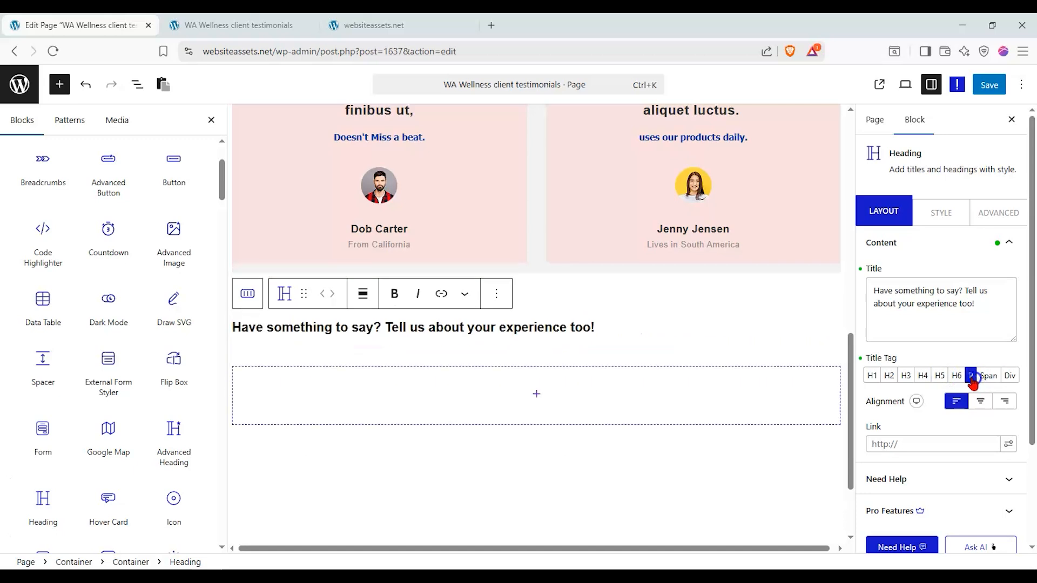
pyautogui.click(923, 376)
pyautogui.click(978, 400)
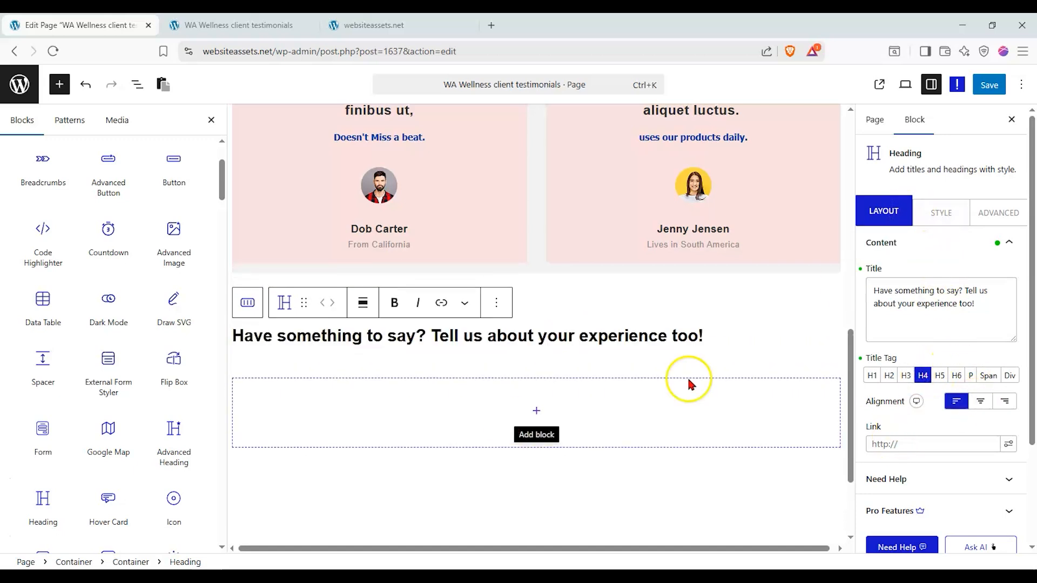
# - Search the blocks for "form" and place a Nexter Form block in the grid container's second row
pyautogui.moveTo(184, 322)
pyautogui.scroll(3, 156, 289)
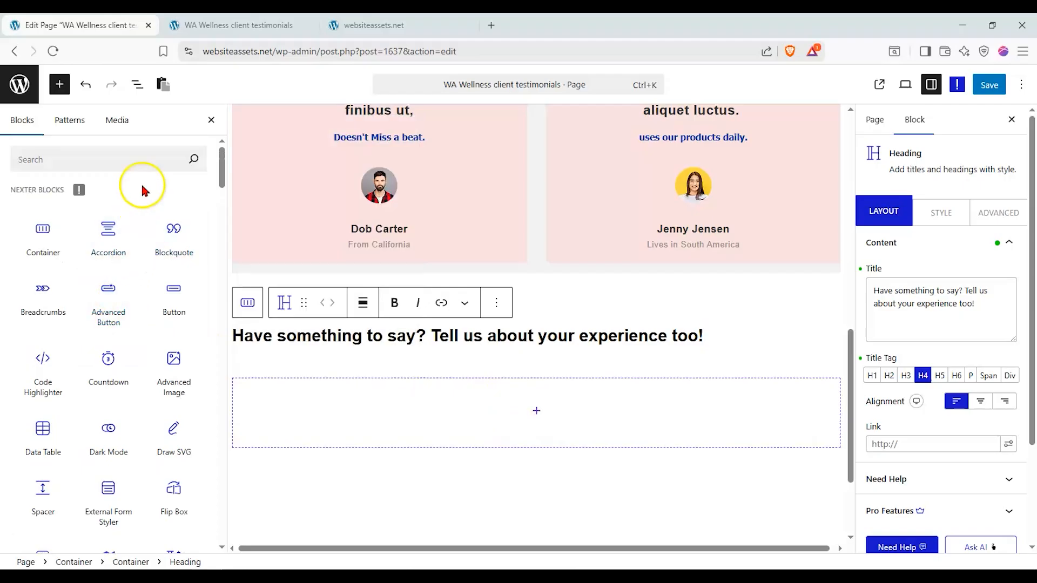
pyautogui.click(155, 158)
pyautogui.write('form')
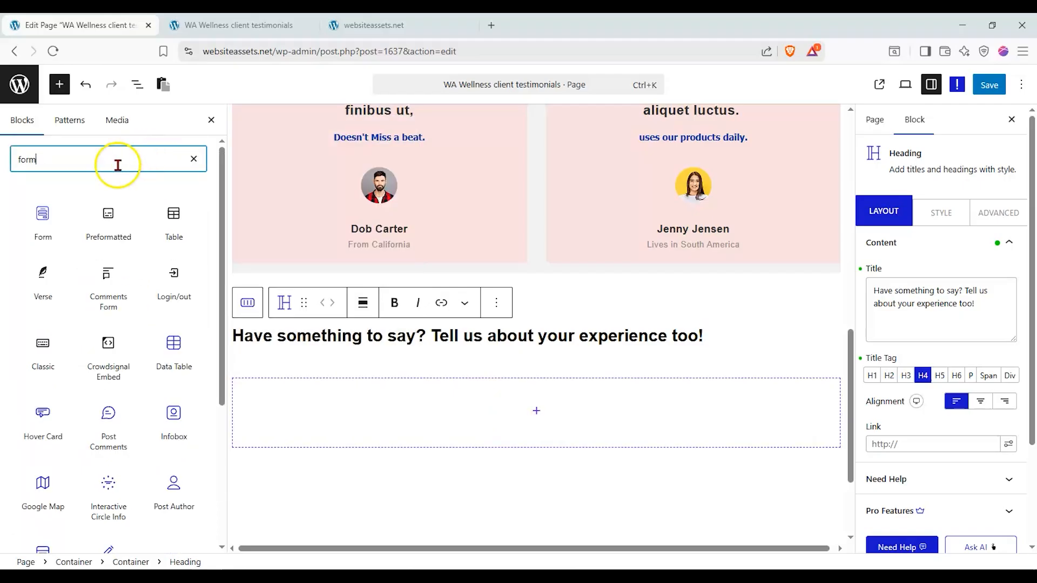
pyautogui.moveTo(43, 214); pyautogui.dragTo(549, 386)
pyautogui.click(358, 455)
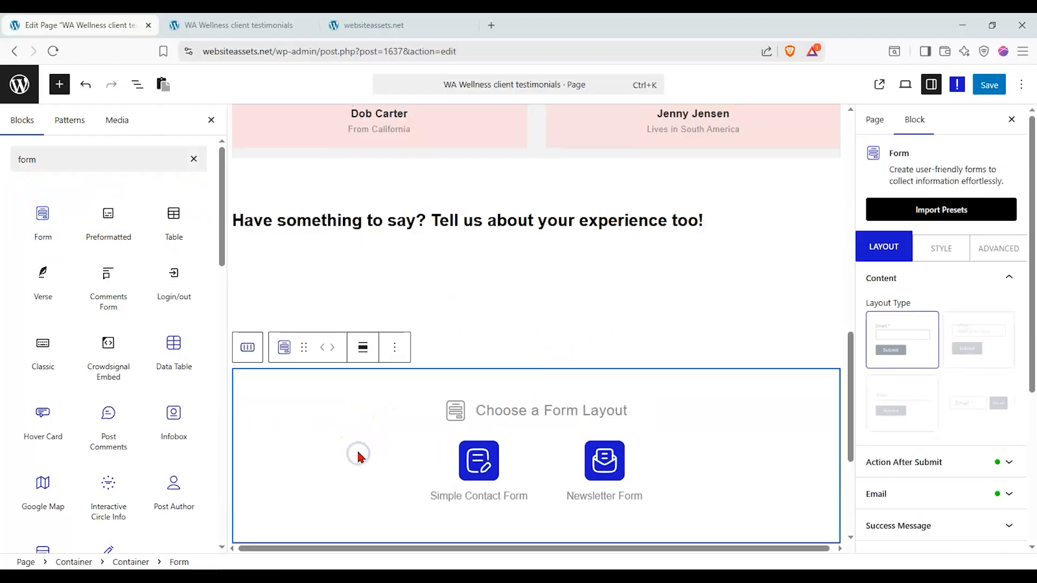
# - Apply the Simple Contact Form layout to the new form block
pyautogui.click(478, 462)
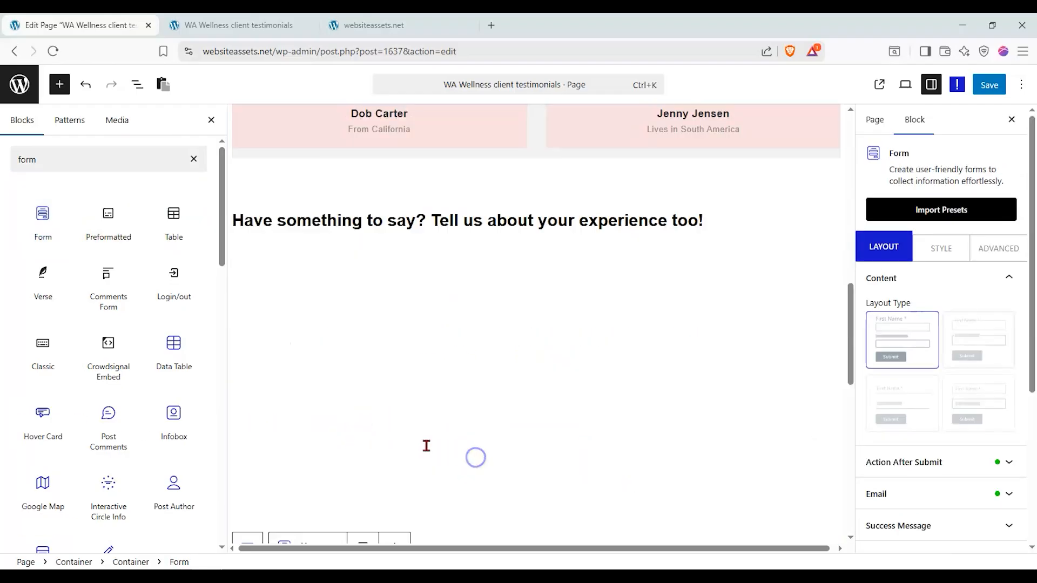
pyautogui.scroll(5, 394, 433)
pyautogui.scroll(-4, 394, 431)
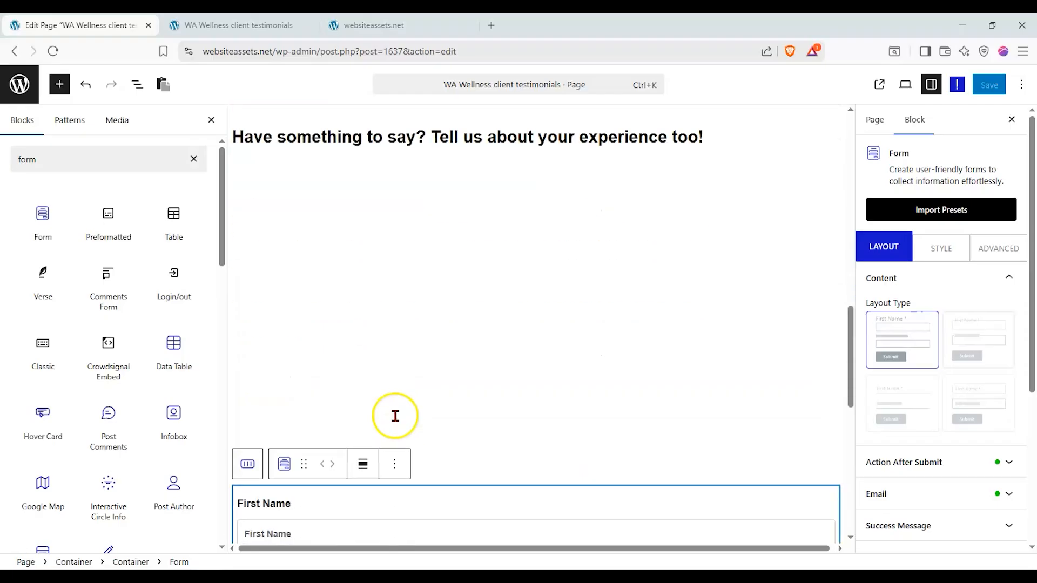
# - Move the contact form into the feedback heading's container and place it after the heading
pyautogui.click(307, 416)
pyautogui.moveTo(307, 416); pyautogui.dragTo(327, 330)
pyautogui.click(304, 201)
pyautogui.scroll(-1, 312, 304)
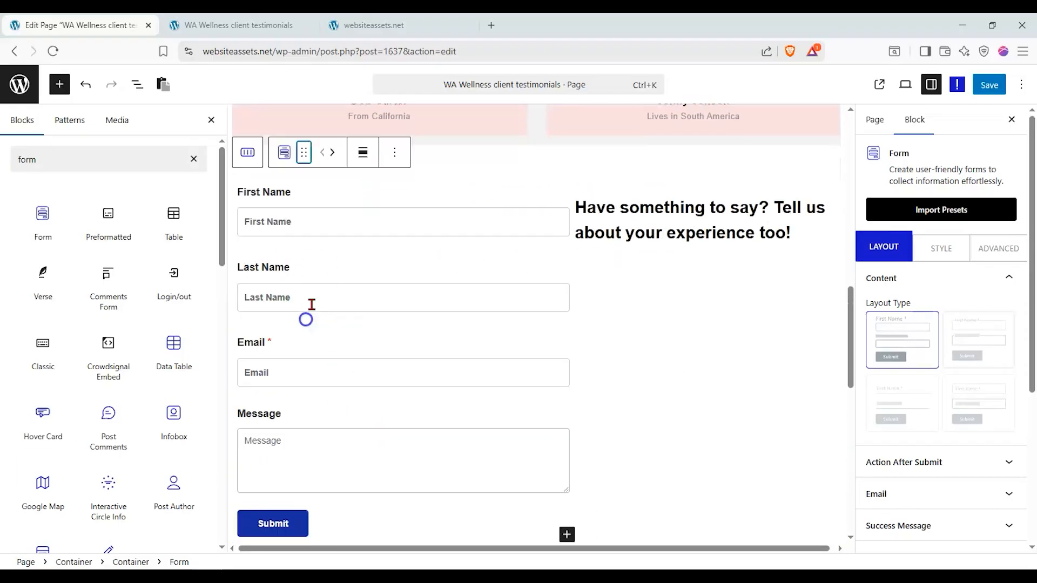
pyautogui.click(333, 153)
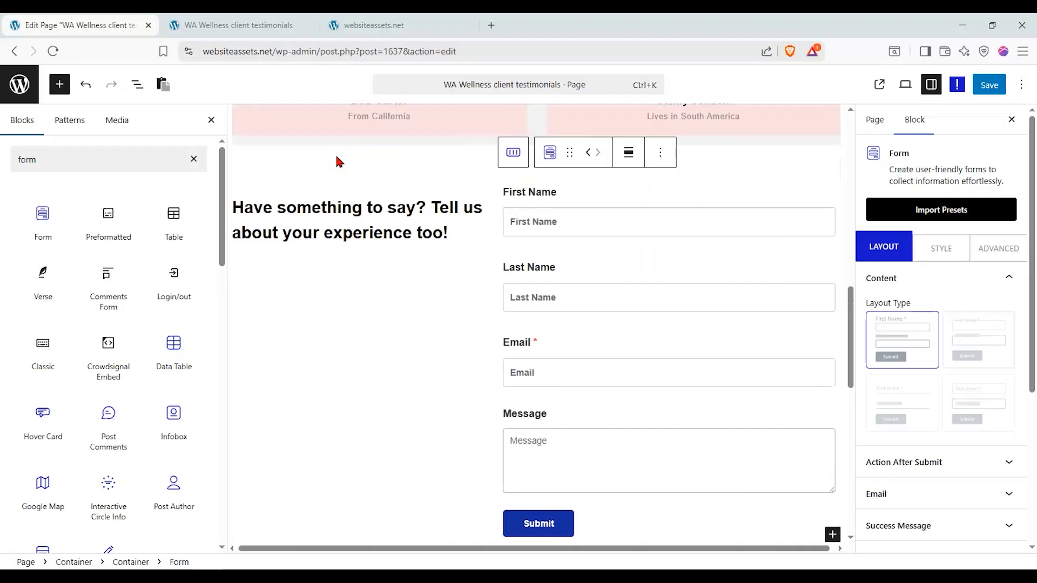
pyautogui.scroll(-4, 402, 245)
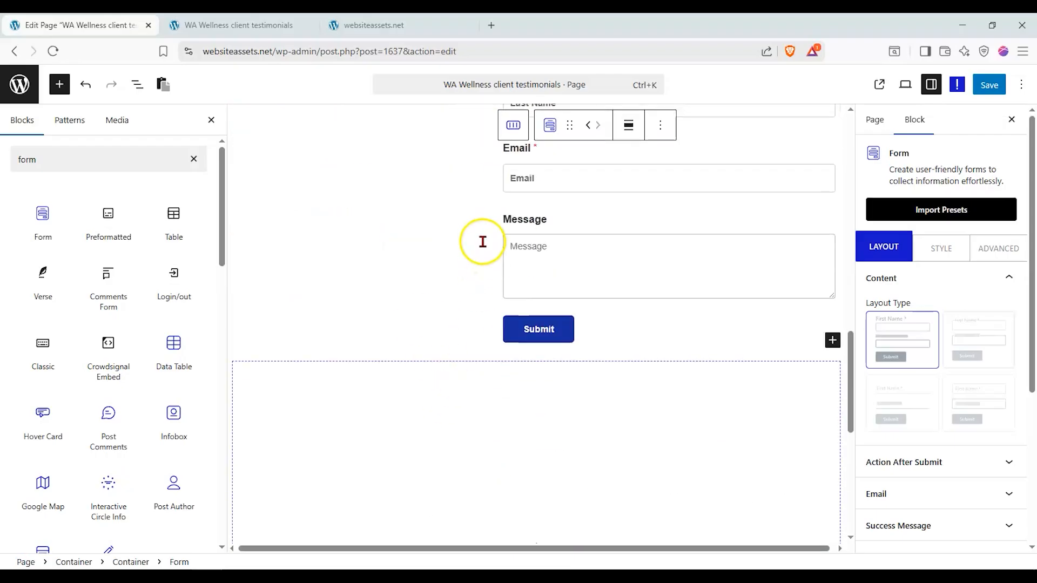
# - Try moving the contact form back into the empty second container below the feedback heading
pyautogui.moveTo(569, 125); pyautogui.dragTo(561, 300)
pyautogui.scroll(5, 481, 281)
pyautogui.click(437, 292)
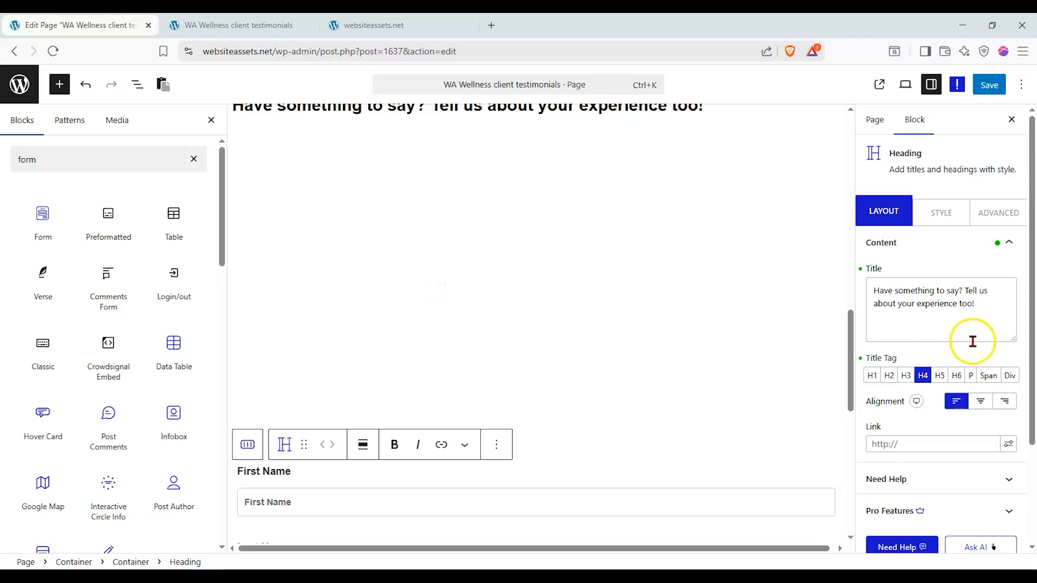
pyautogui.scroll(4, 314, 153)
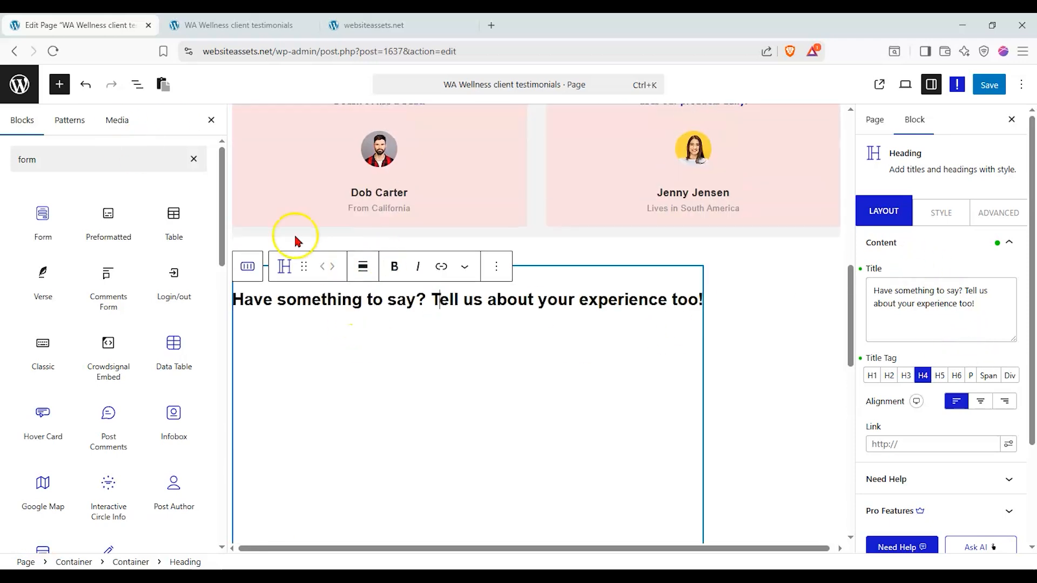
# - Try different row alignments and flex directions on the container that holds the feedback heading
pyautogui.click(135, 84)
pyautogui.click(73, 211)
pyautogui.click(902, 372)
pyautogui.click(879, 372)
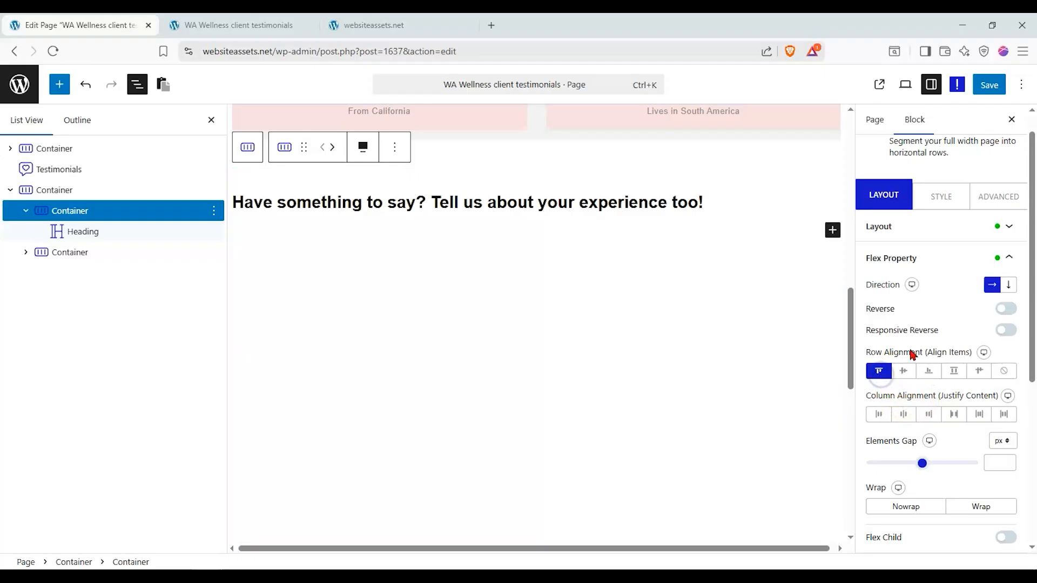
pyautogui.click(1007, 286)
pyautogui.click(993, 287)
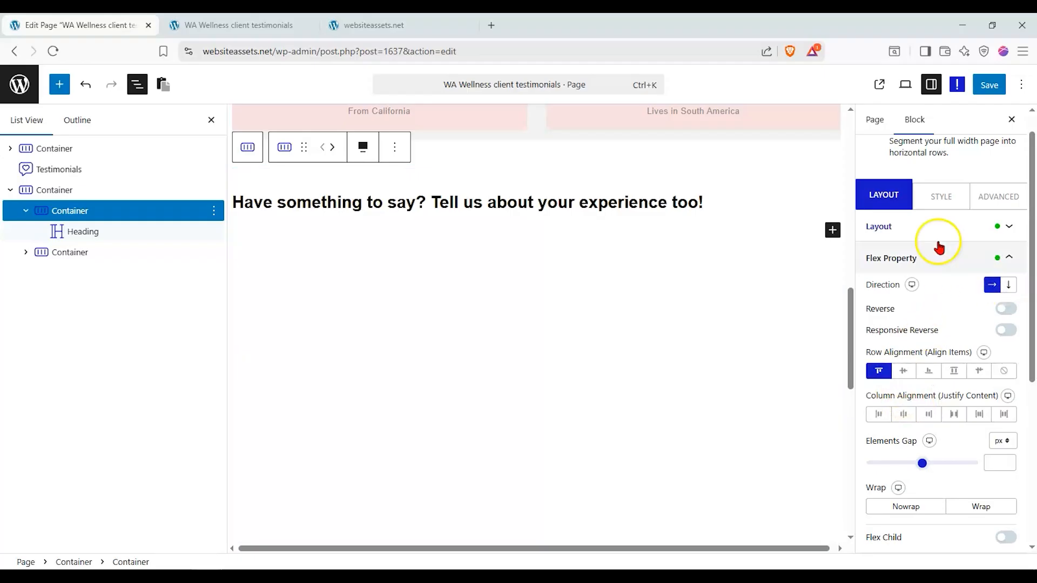
# - Try shrinking the heading's container by switching its height to Min height and setting it to 1 px
pyautogui.click(913, 225)
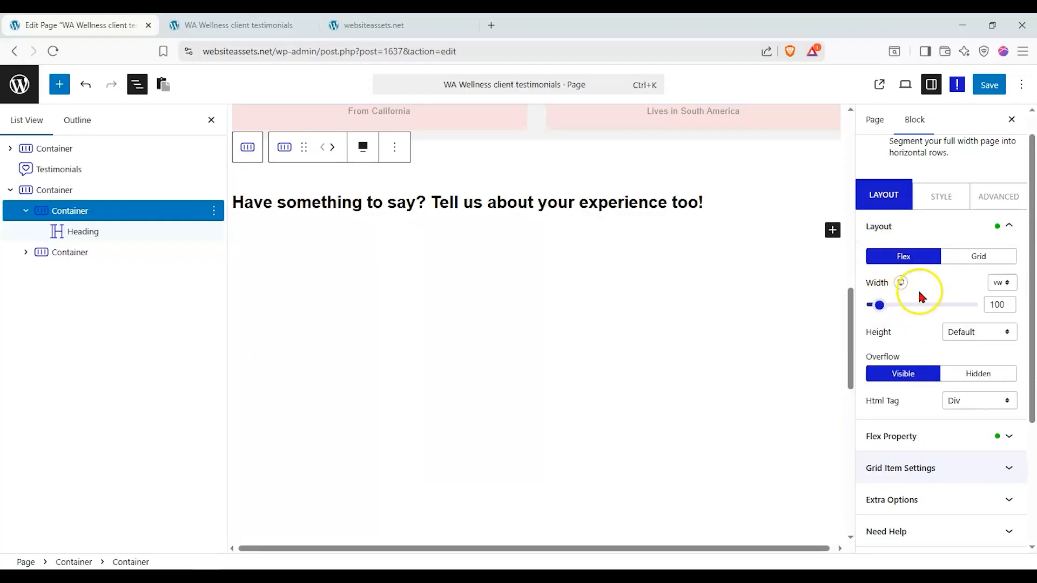
pyautogui.click(972, 331)
pyautogui.click(967, 366)
pyautogui.click(959, 333)
pyautogui.click(958, 382)
pyautogui.moveTo(891, 381); pyautogui.dragTo(878, 383)
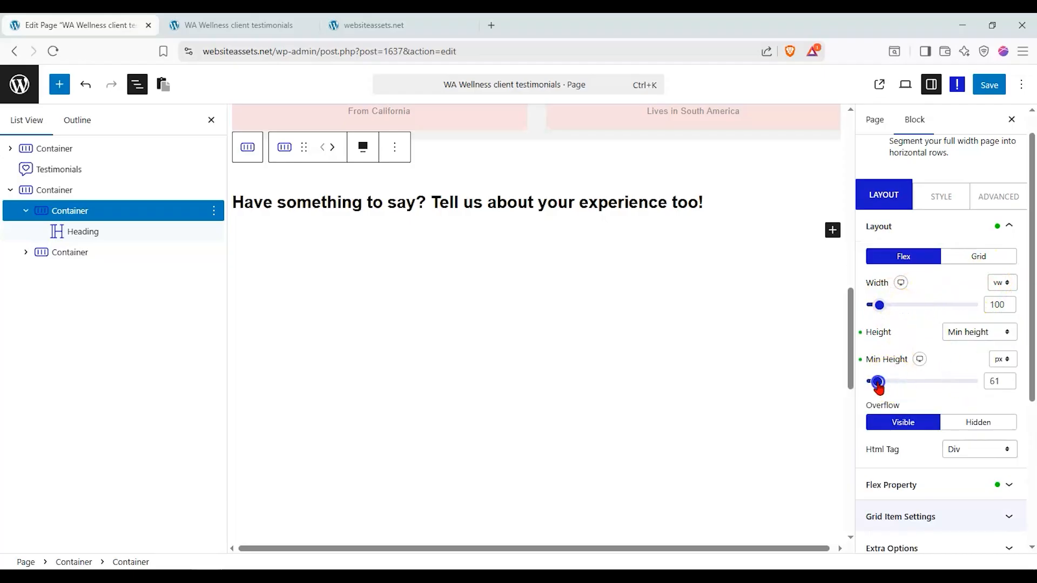
pyautogui.scroll(-3, 641, 262)
pyautogui.scroll(2, 664, 265)
pyautogui.click(676, 268)
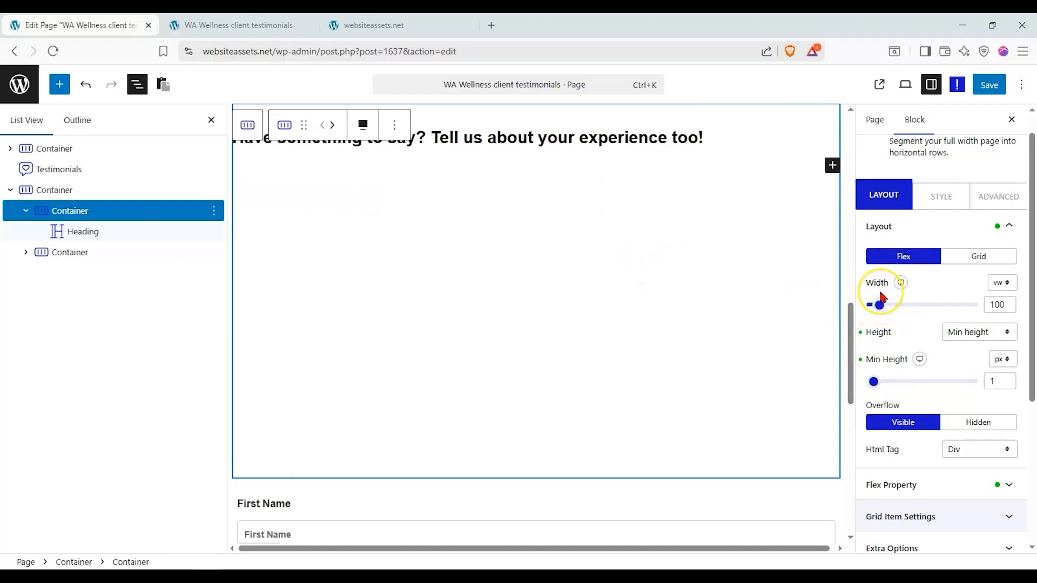
pyautogui.scroll(-8, 646, 375)
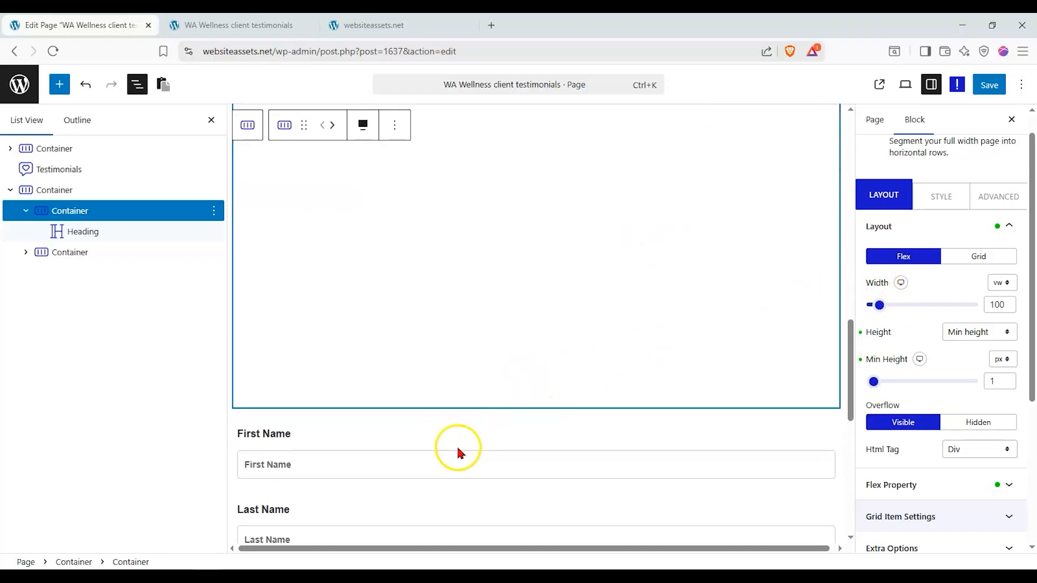
pyautogui.scroll(8, 406, 350)
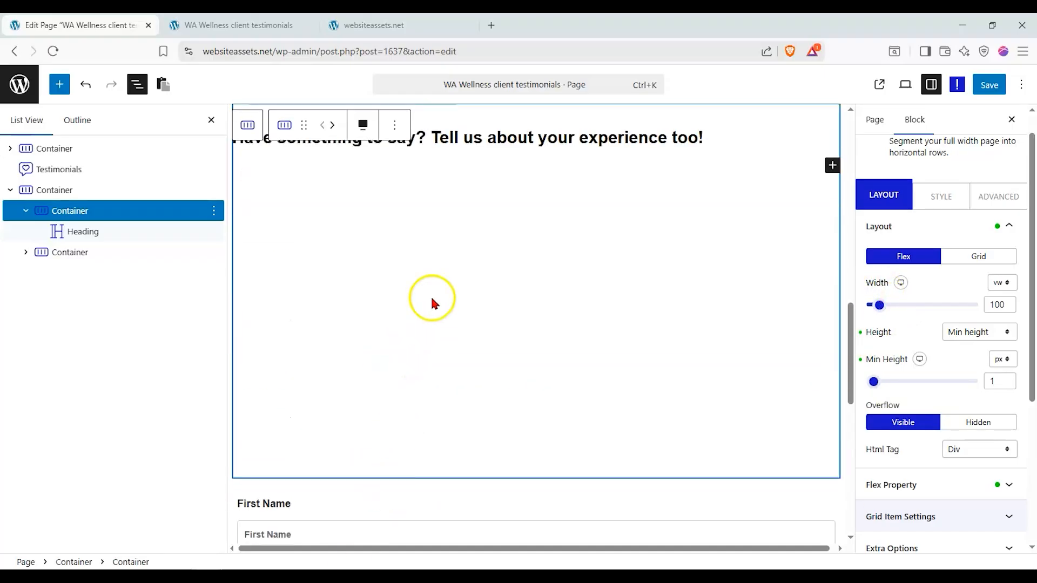
pyautogui.scroll(1, 390, 457)
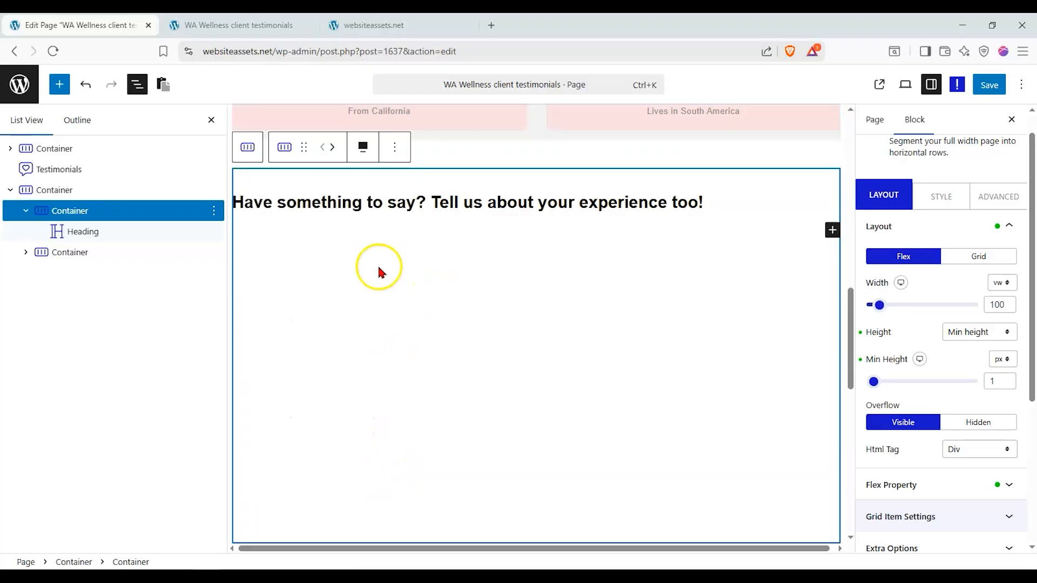
pyautogui.scroll(-4, 378, 271)
# - Try to move the First Name field out of the form into the empty space below the heading
pyautogui.click(327, 324)
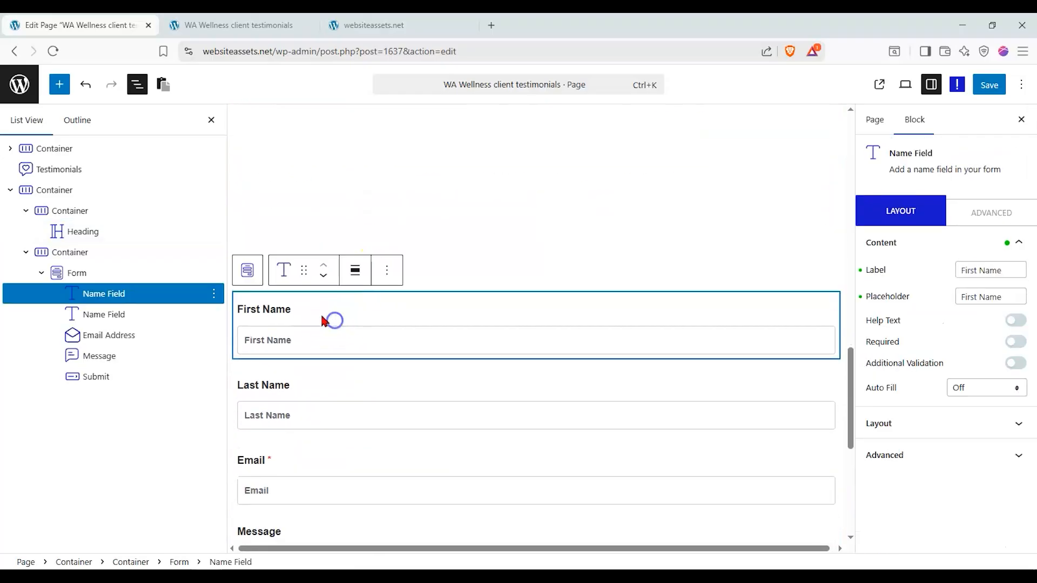
pyautogui.moveTo(303, 271); pyautogui.dragTo(609, 203)
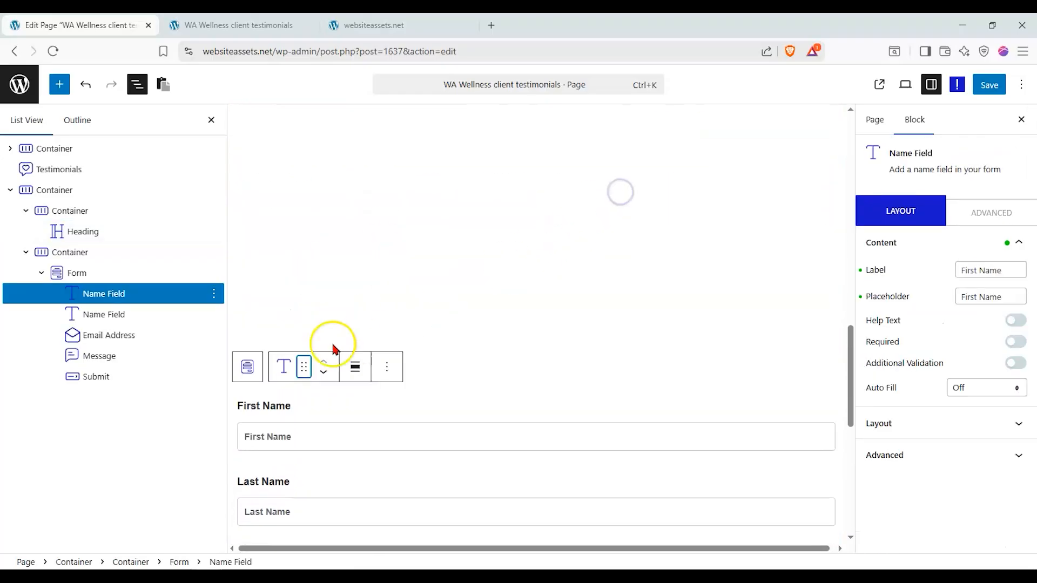
pyautogui.moveTo(305, 369); pyautogui.dragTo(733, 446)
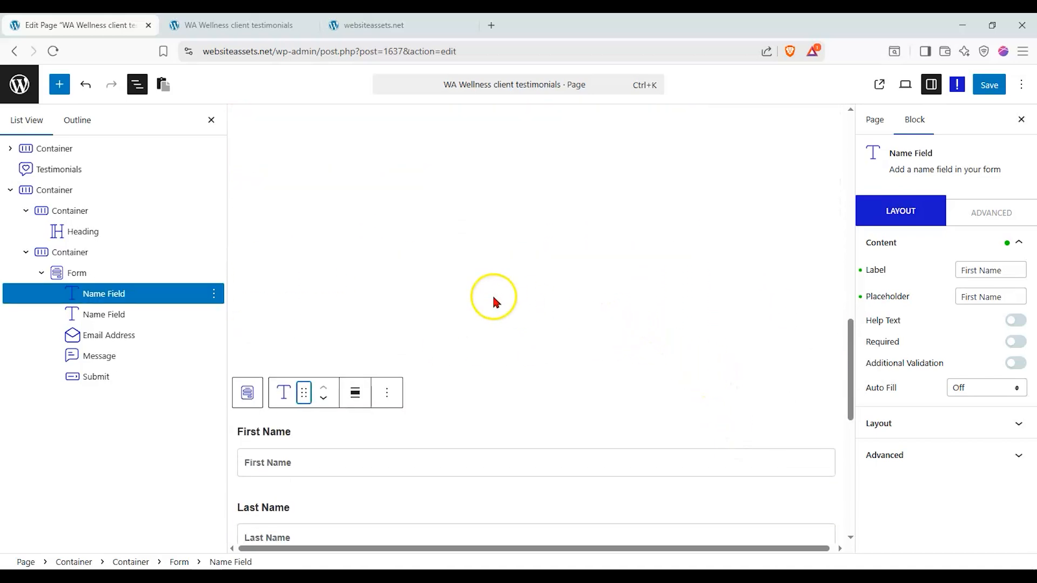
# - Undo the heading container's height change and the form's move into the second container
pyautogui.click(486, 281)
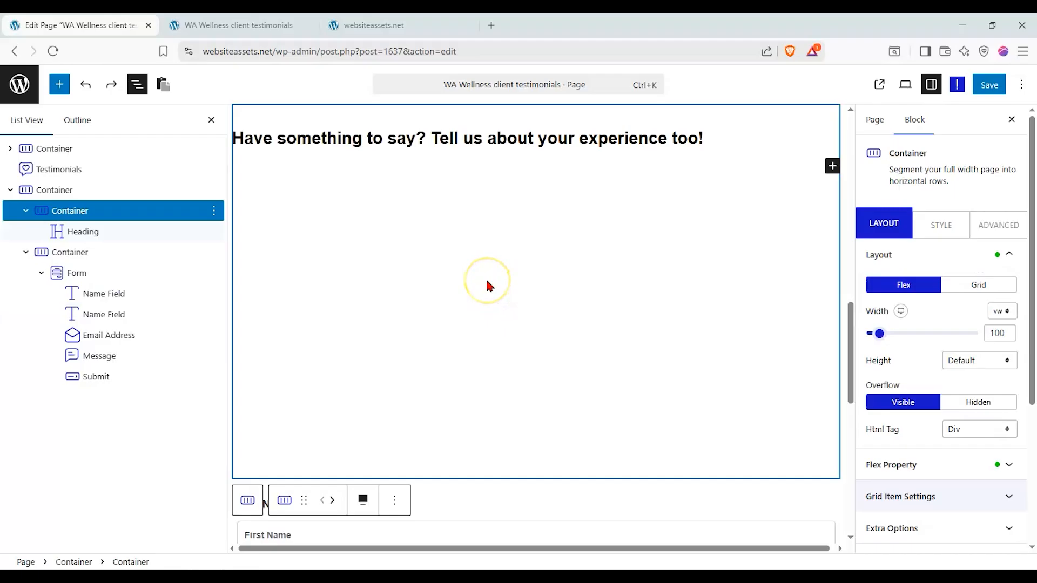
pyautogui.click(486, 281)
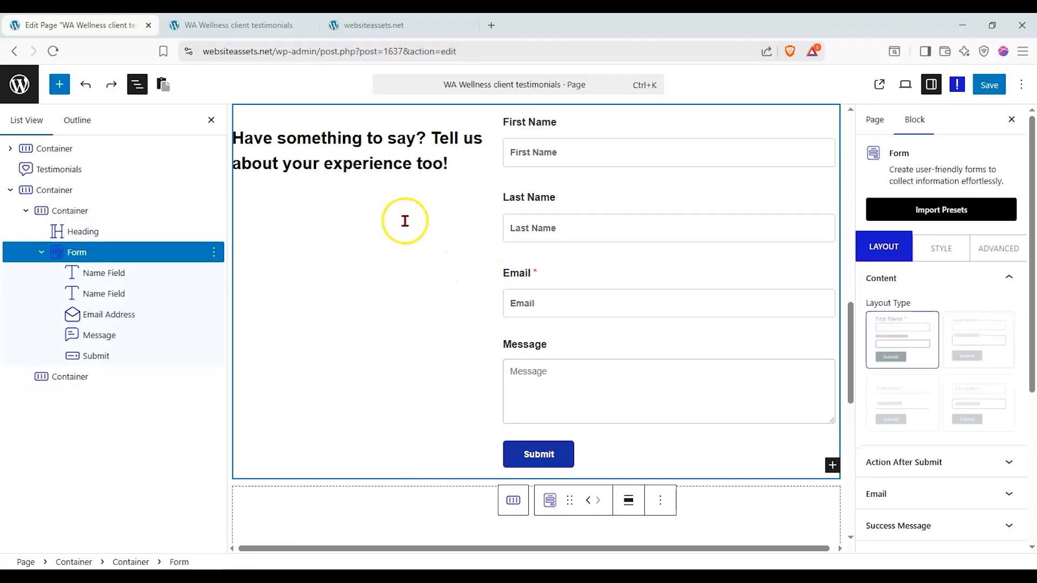
pyautogui.scroll(-1, 461, 261)
pyautogui.scroll(2, 456, 269)
# - Compare left and center alignment on the feedback heading and set it to center
pyautogui.click(459, 259)
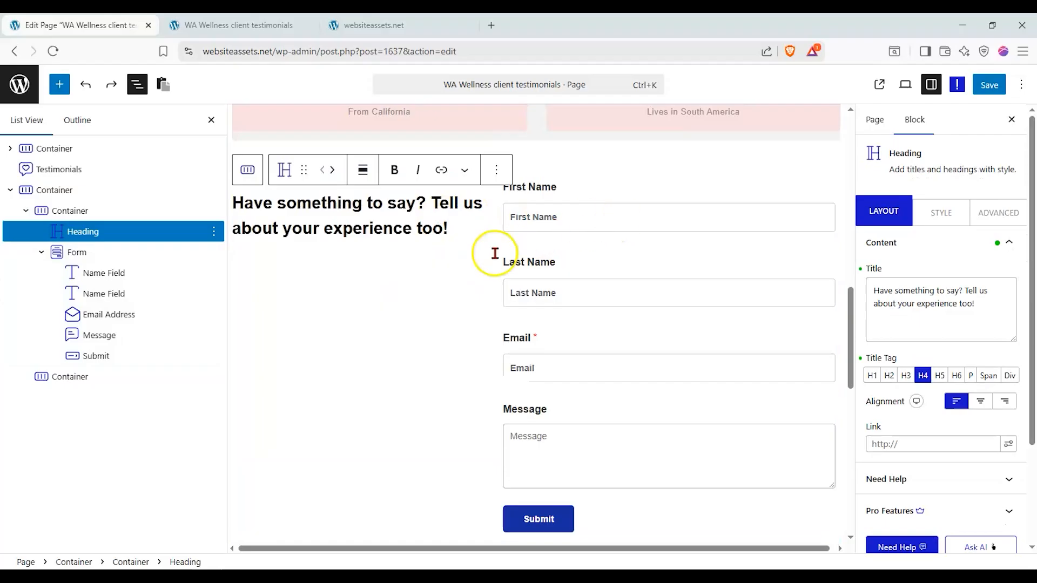
pyautogui.click(979, 401)
pyautogui.click(960, 401)
pyautogui.click(979, 401)
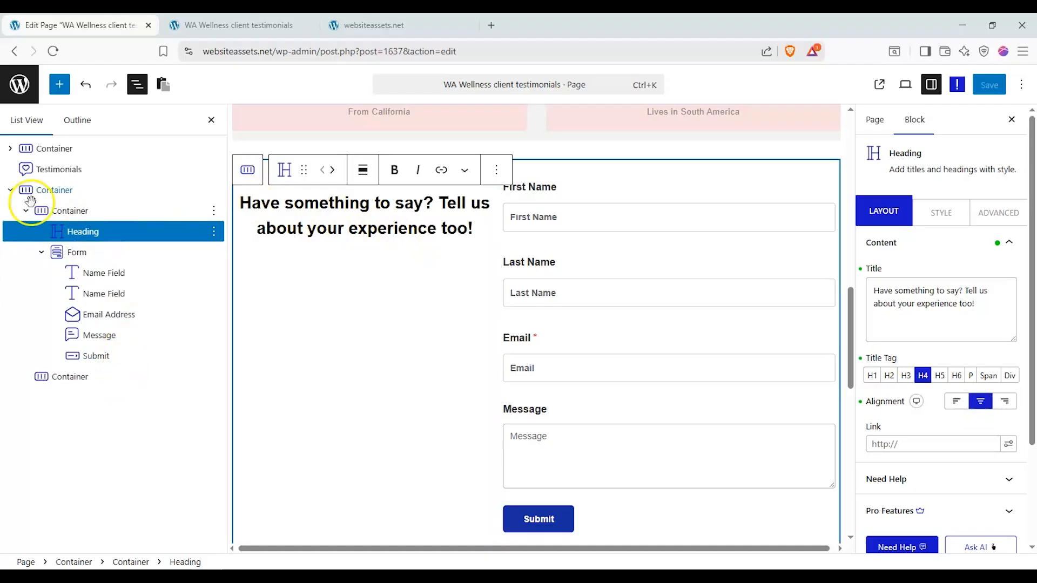
# - Browse the block library with the form's First Name field and the heading selected to compare the available blocks
pyautogui.click(70, 252)
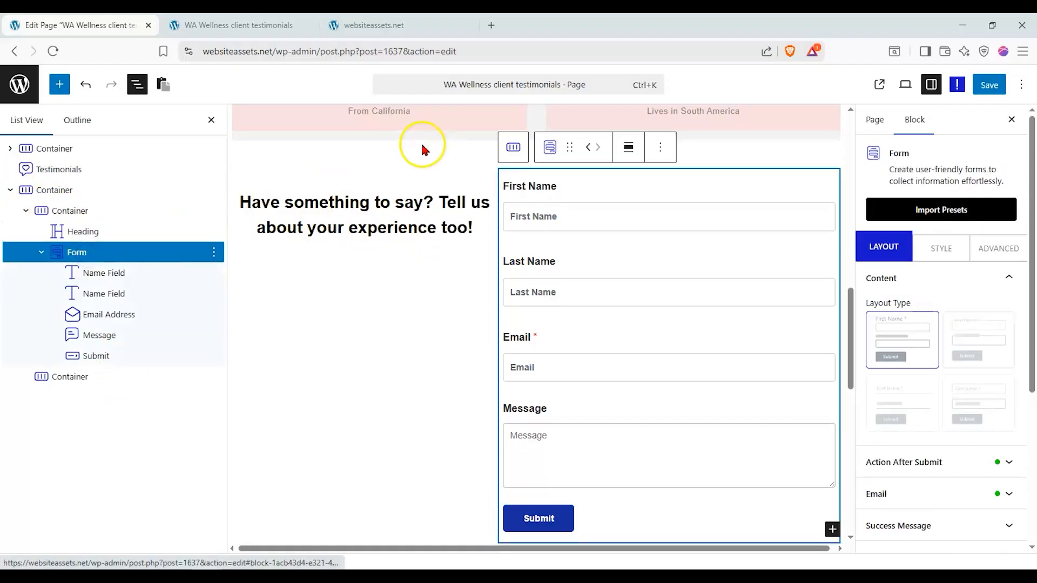
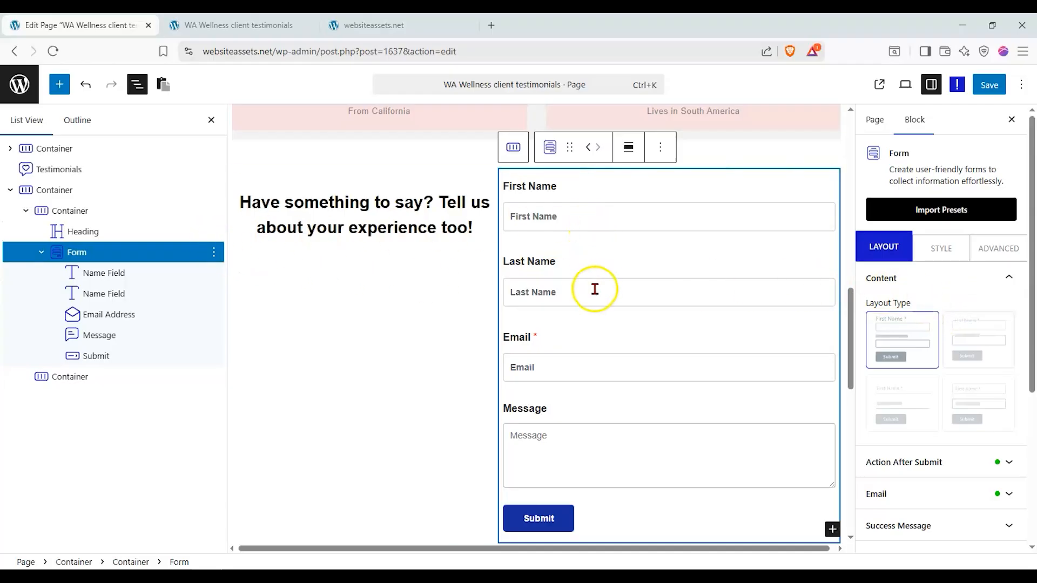
pyautogui.click(61, 86)
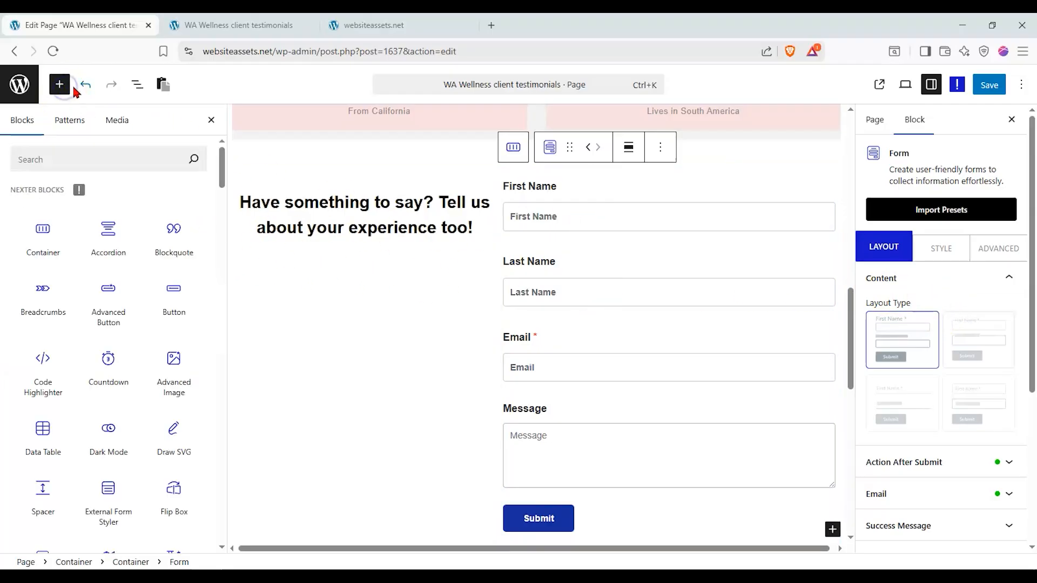
pyautogui.click(563, 192)
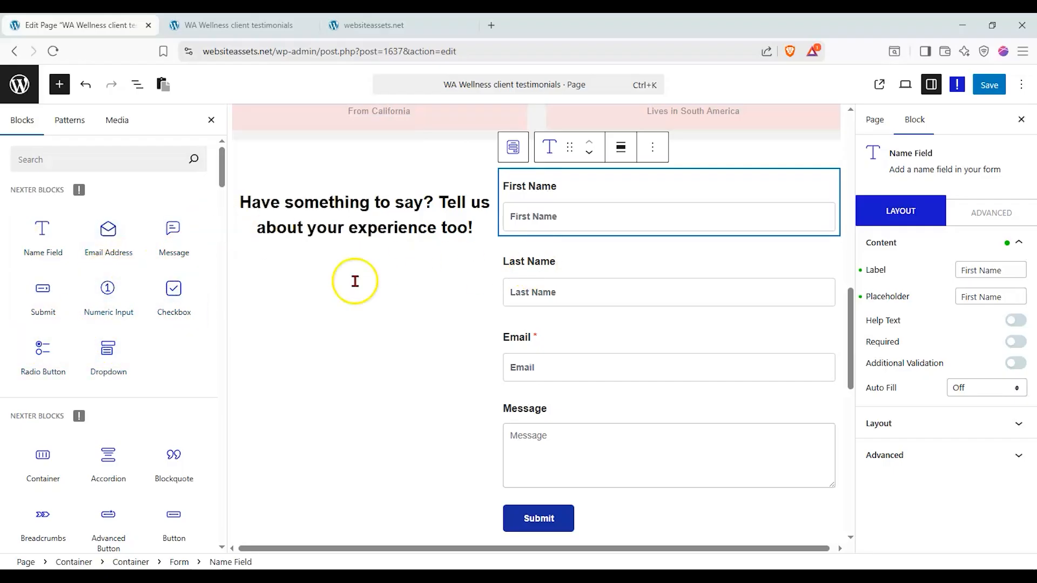
pyautogui.click(419, 347)
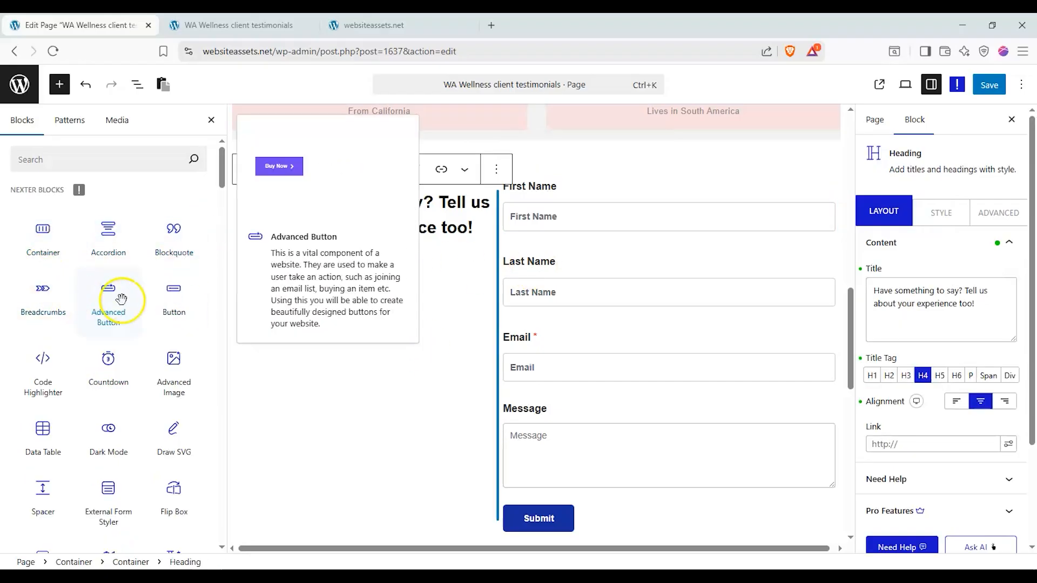
pyautogui.click(595, 198)
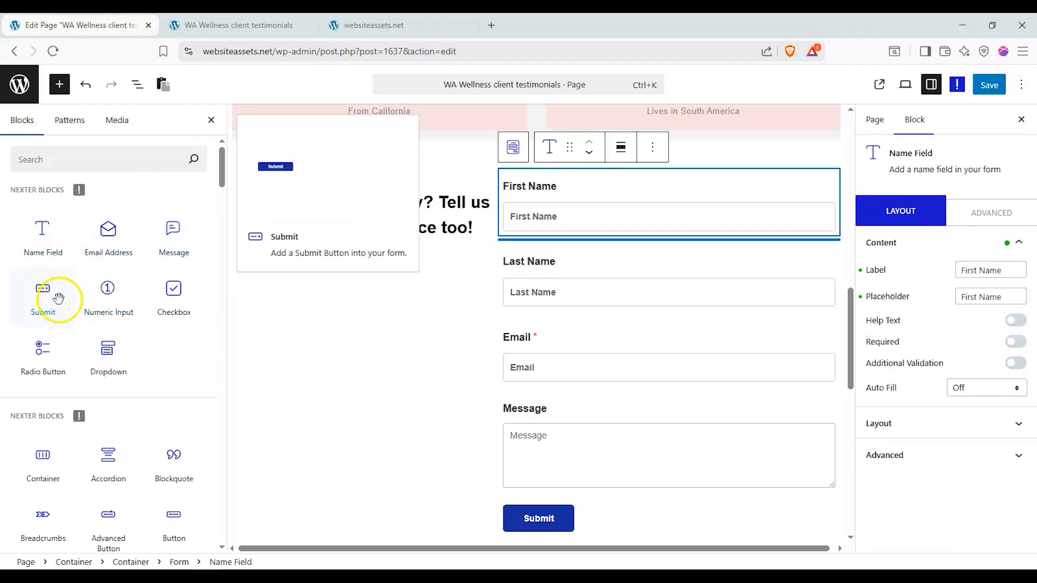
# - Try adding a Numeric Input field between the form's First Name and Last Name fields
pyautogui.moveTo(133, 301); pyautogui.dragTo(539, 241)
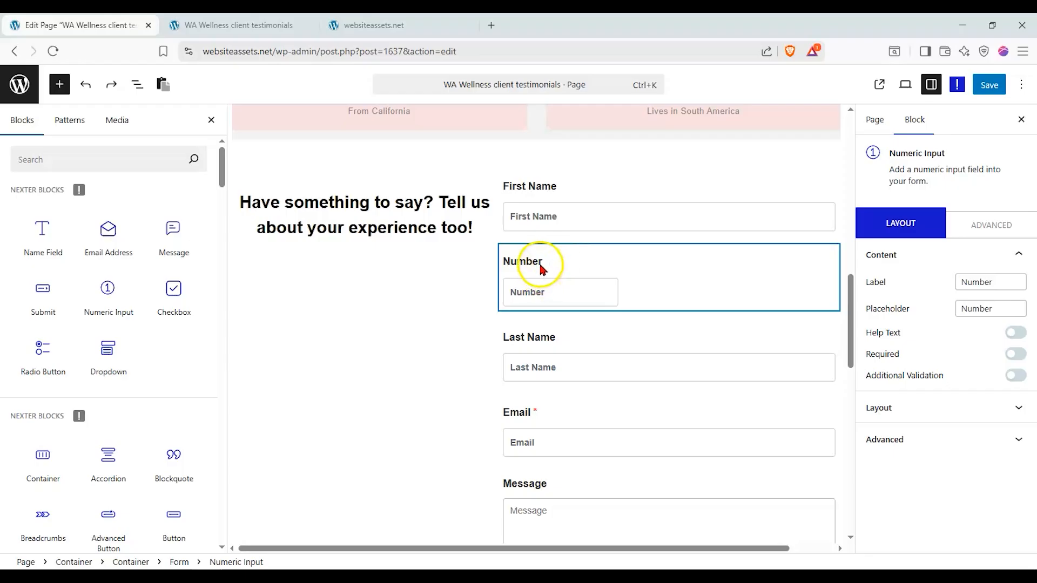
pyautogui.click(477, 275)
pyautogui.hotkey('ctrl', 'z')
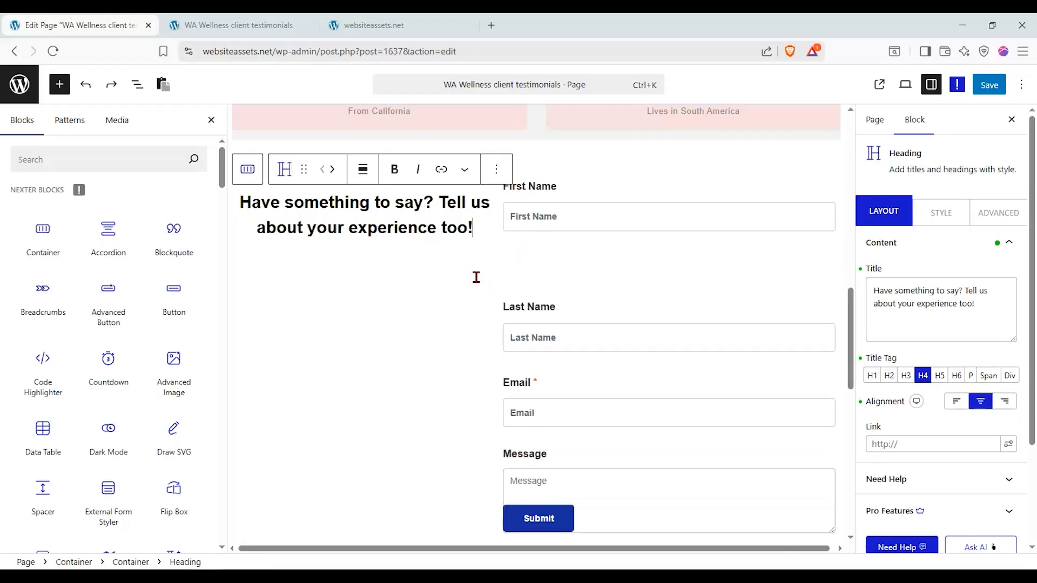
# - Make the form's First Name and Last Name fields required
pyautogui.click(619, 222)
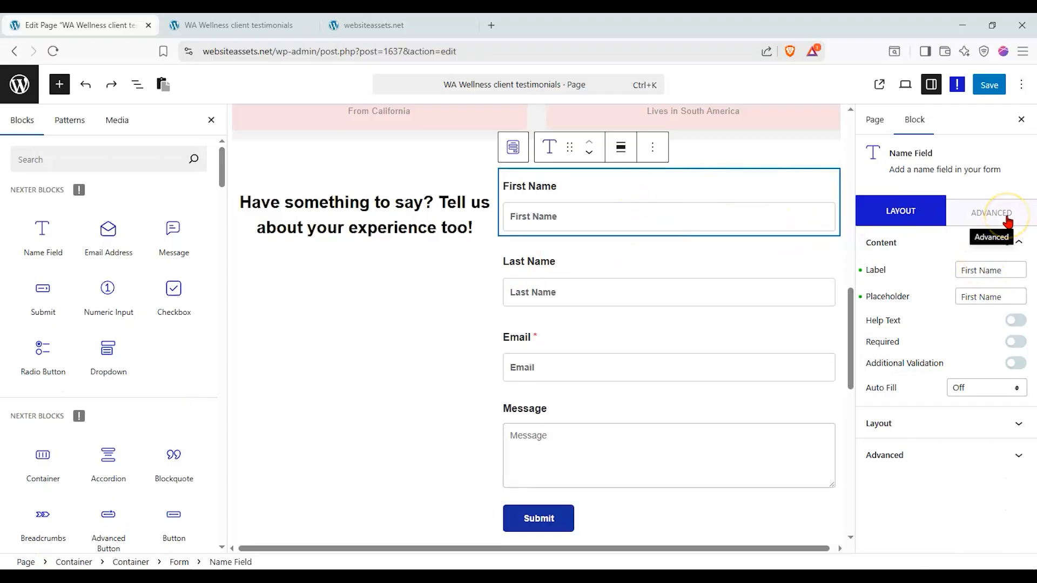
pyautogui.click(1015, 342)
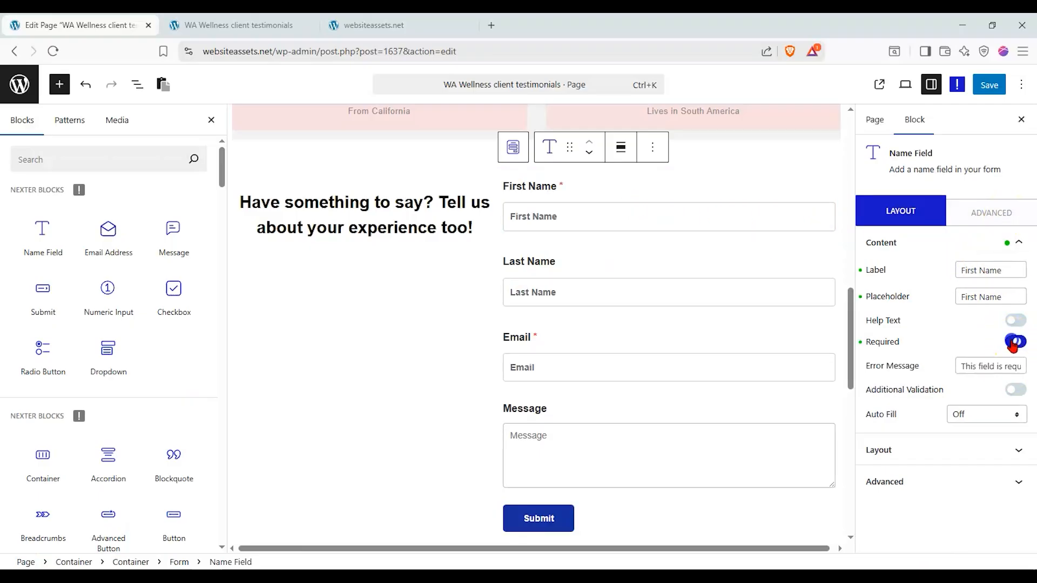
pyautogui.click(691, 272)
pyautogui.click(1020, 346)
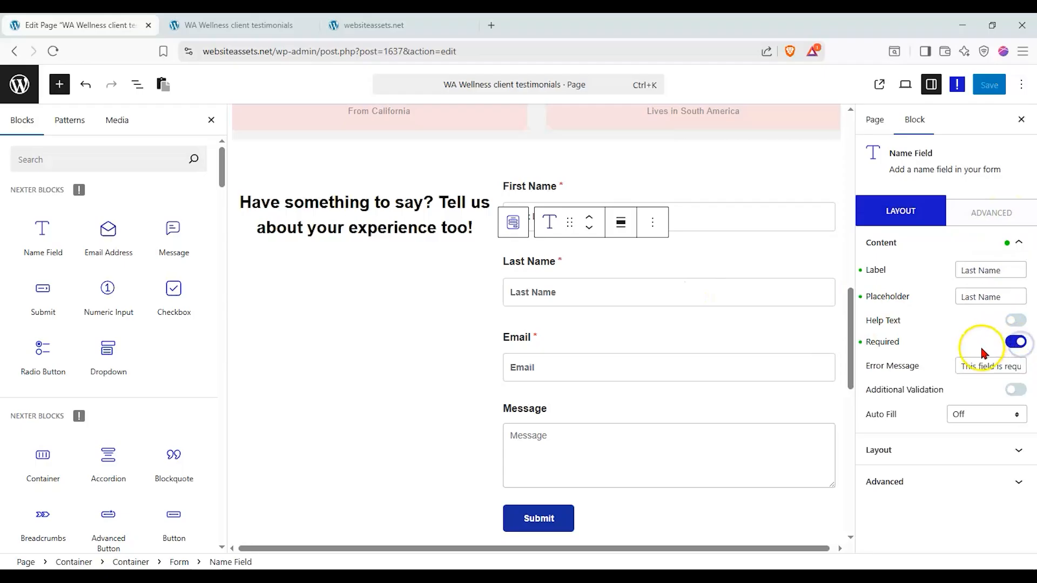
pyautogui.click(967, 211)
pyautogui.click(918, 219)
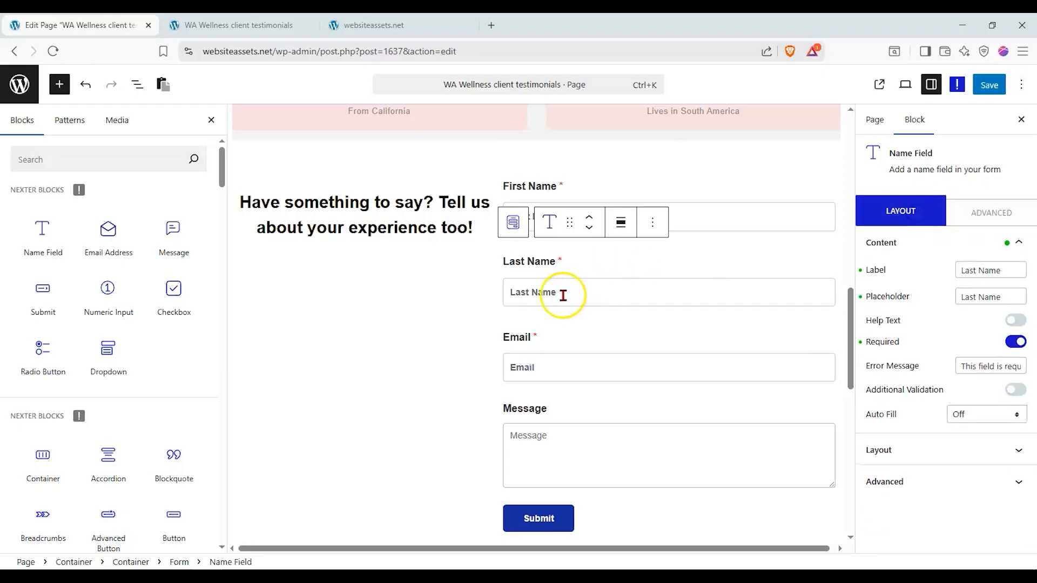
# - Label the form's Message field "Your Testimonial" with the placeholder "Type in your experience with us and our products in this area."
pyautogui.click(559, 412)
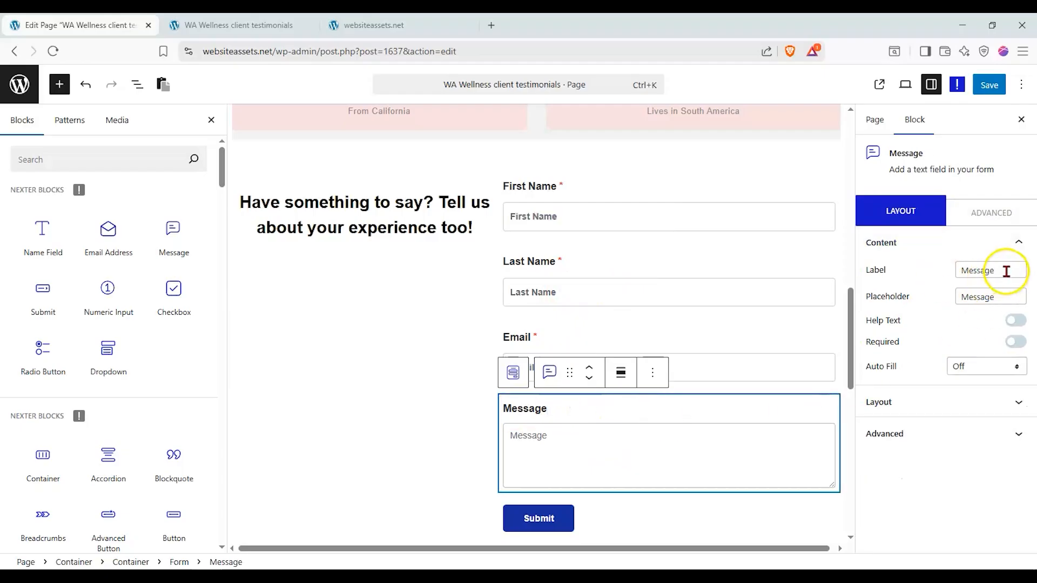
pyautogui.moveTo(1007, 272); pyautogui.dragTo(910, 272)
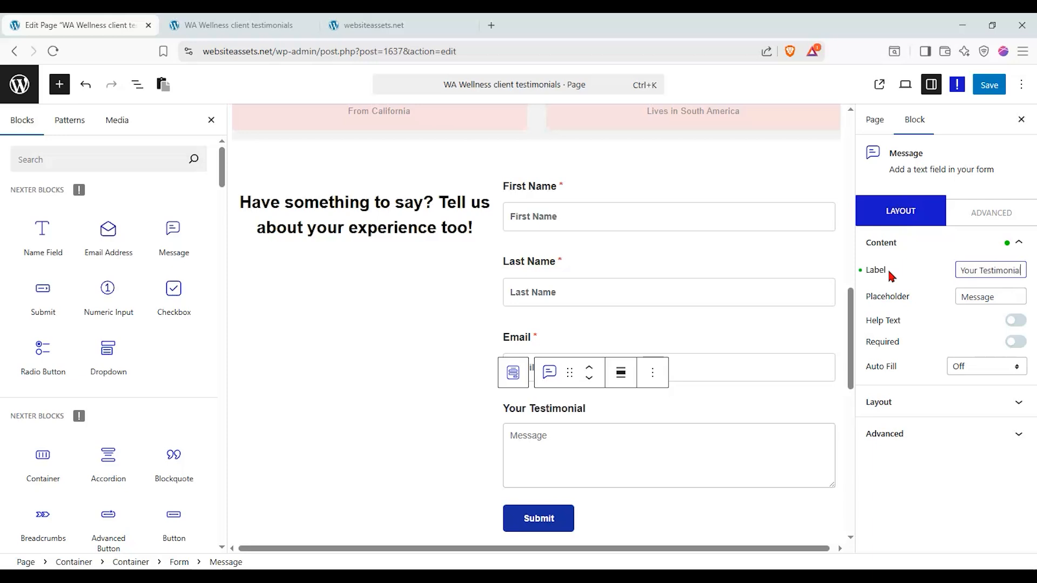
pyautogui.moveTo(1007, 294); pyautogui.dragTo(787, 263)
pyautogui.write('T')
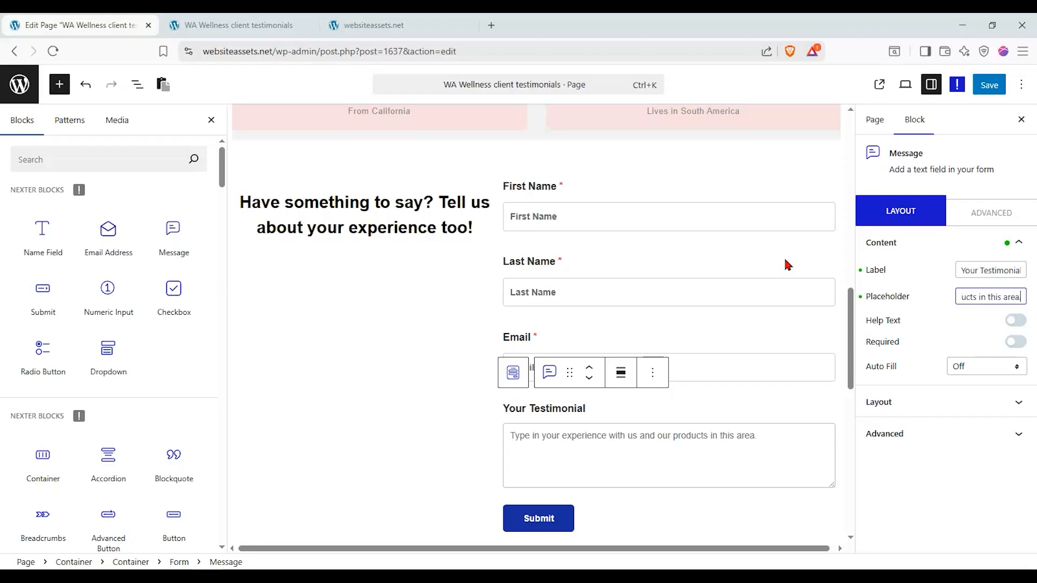
pyautogui.click(936, 402)
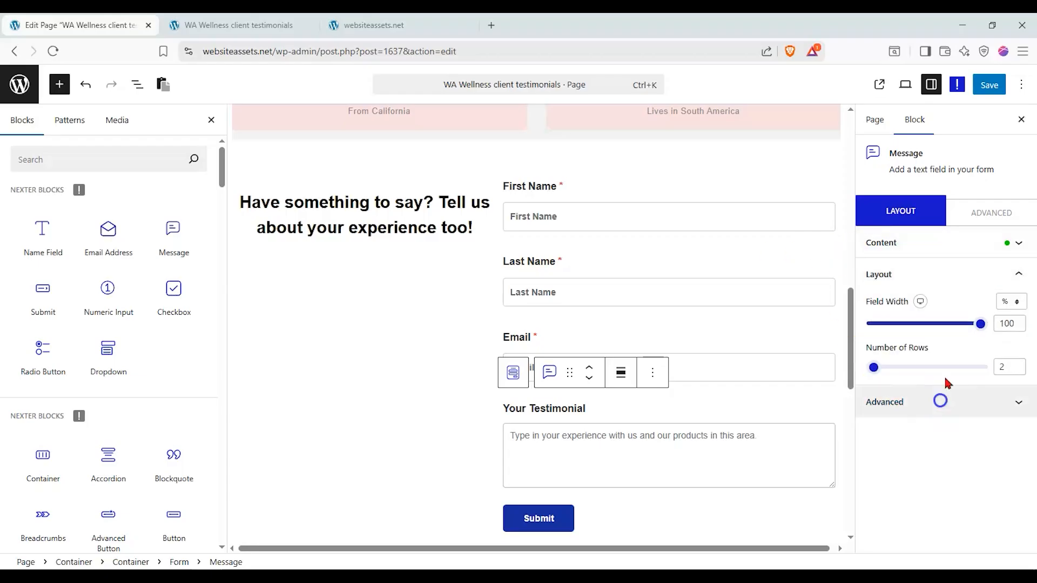
pyautogui.click(994, 214)
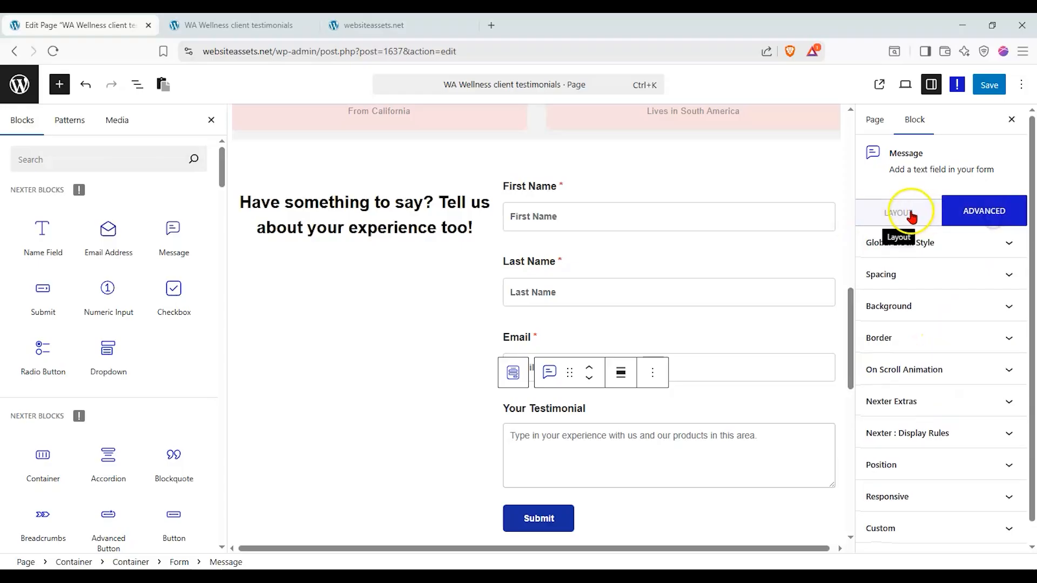
pyautogui.click(908, 214)
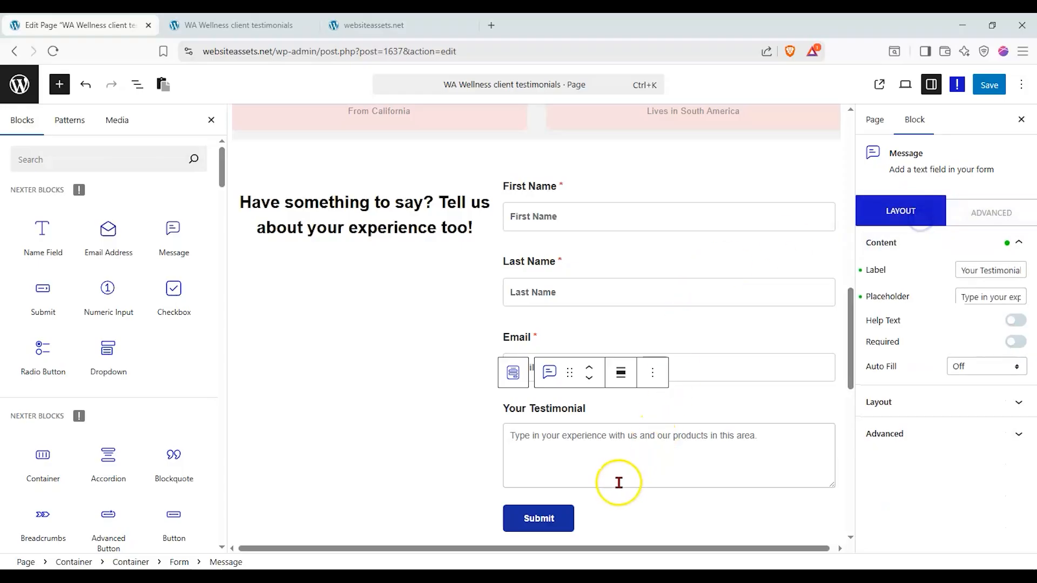
# - Set the font family of the whole form's field labels to Times New Roman
pyautogui.click(534, 190)
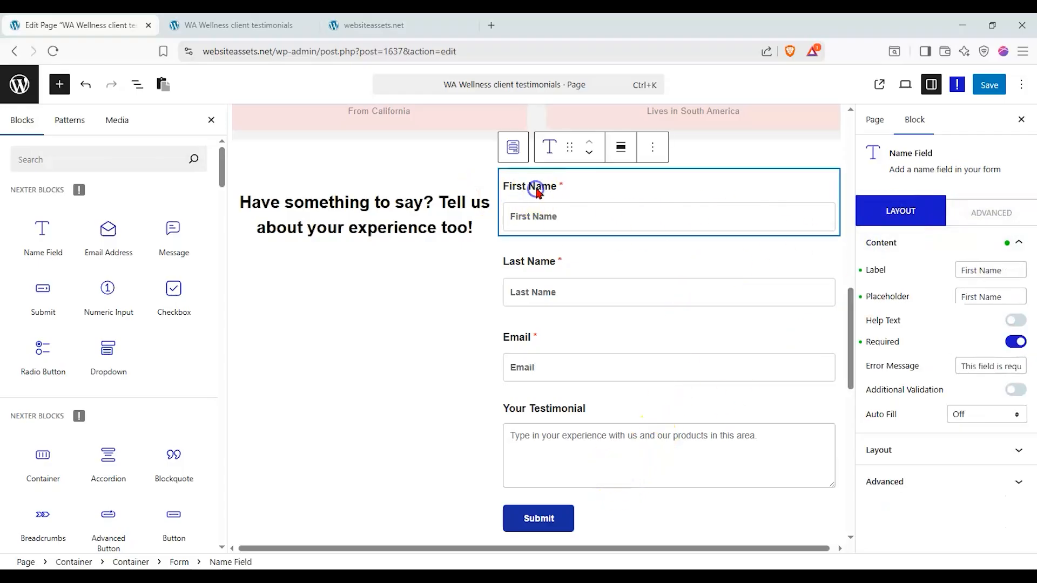
pyautogui.click(137, 84)
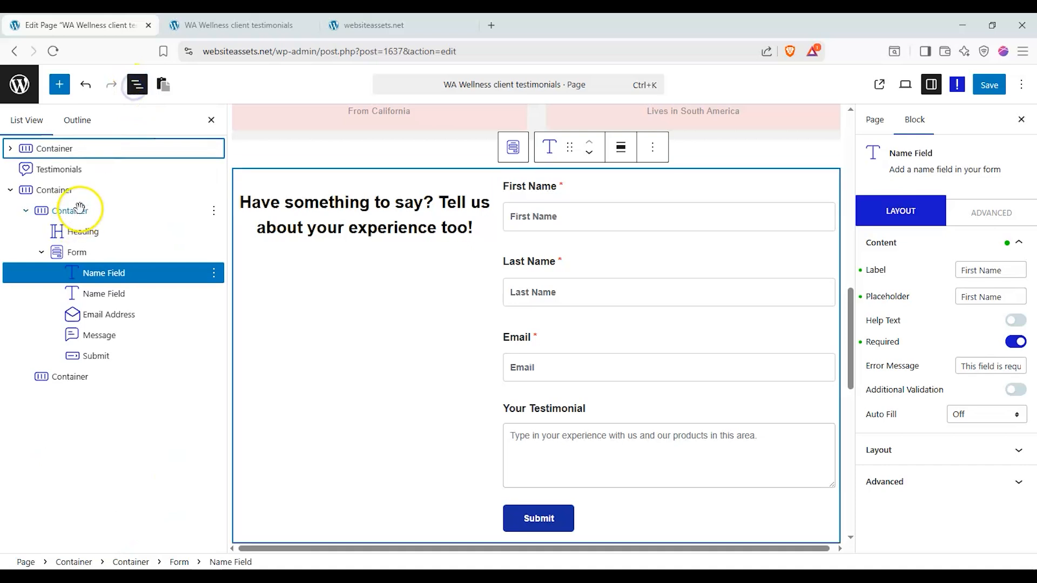
pyautogui.click(114, 258)
pyautogui.click(941, 249)
pyautogui.click(992, 305)
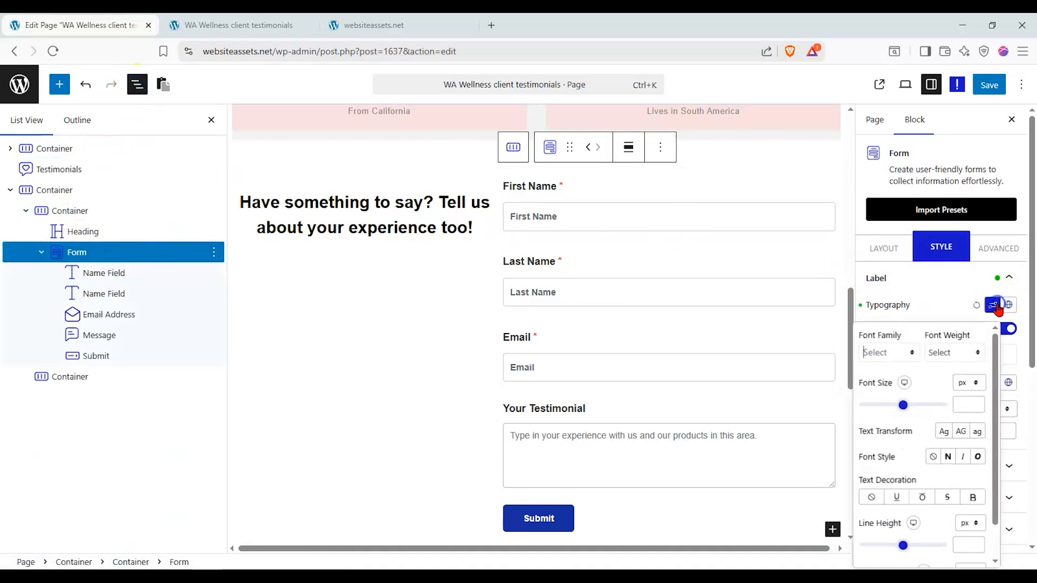
pyautogui.click(881, 352)
pyautogui.click(909, 512)
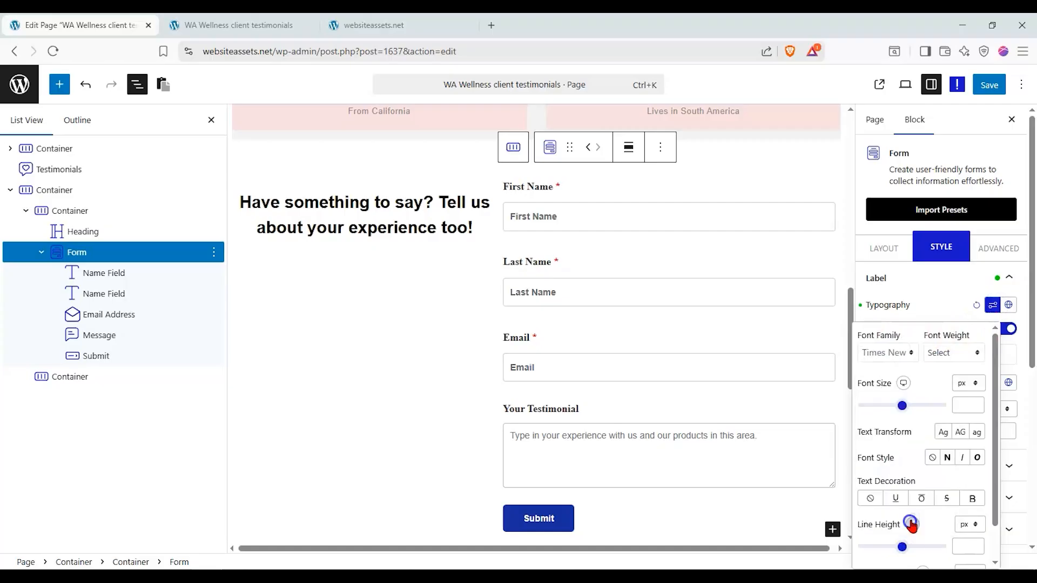
pyautogui.click(1010, 359)
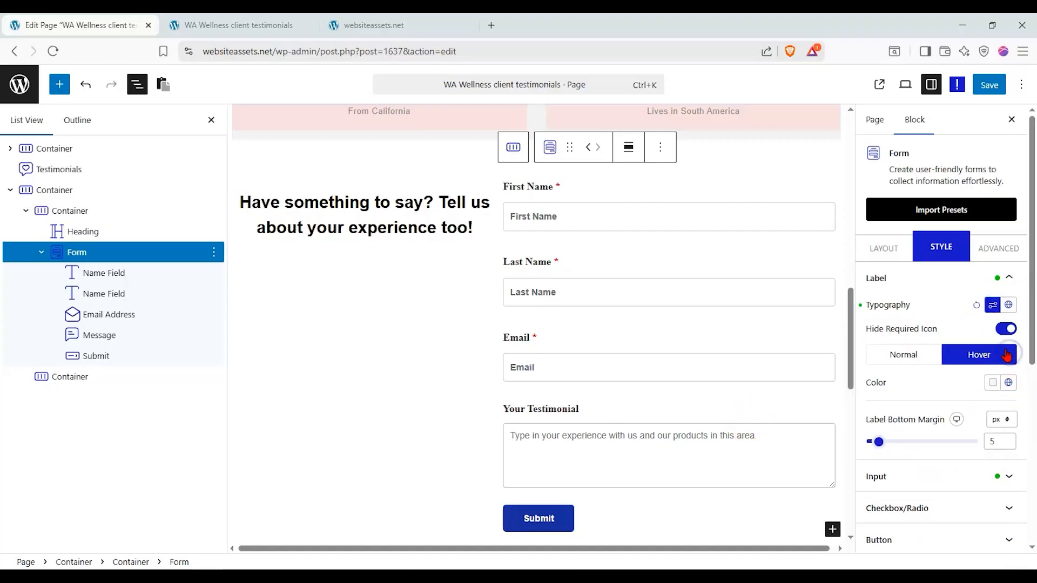
pyautogui.click(916, 355)
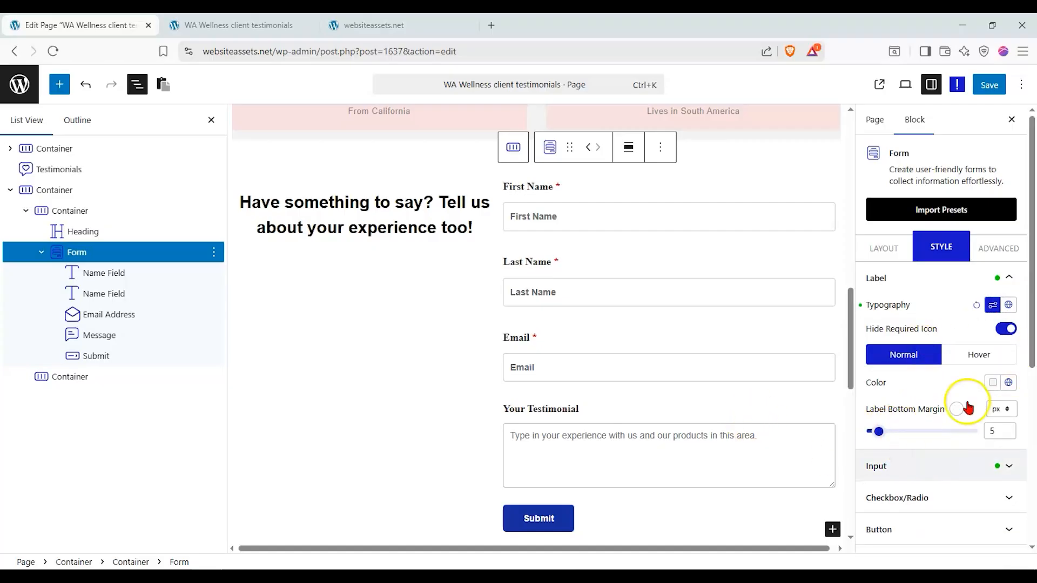
# - Set the normal text color of the form's Submit button to near-white FEFEFE
pyautogui.click(1005, 278)
pyautogui.click(940, 377)
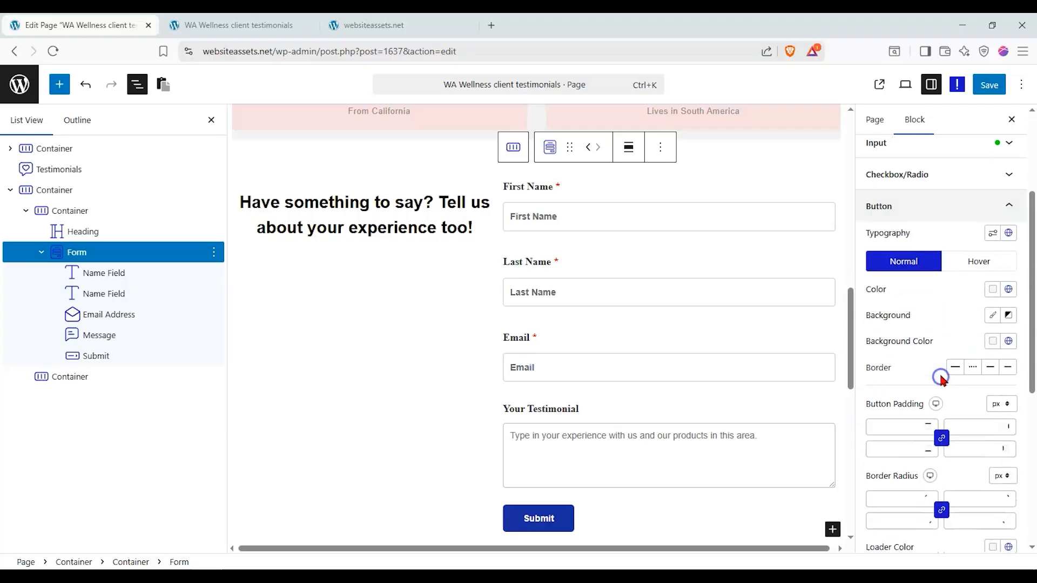
pyautogui.scroll(-2, 700, 401)
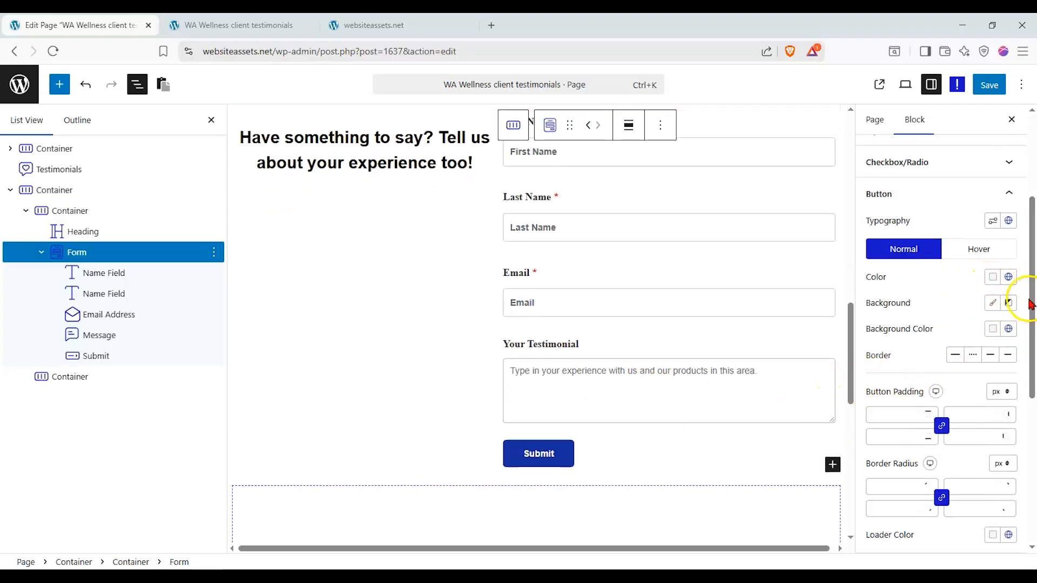
pyautogui.click(992, 278)
pyautogui.moveTo(918, 455); pyautogui.dragTo(865, 455)
pyautogui.moveTo(925, 362); pyautogui.dragTo(1008, 295)
pyautogui.moveTo(891, 317); pyautogui.dragTo(812, 297)
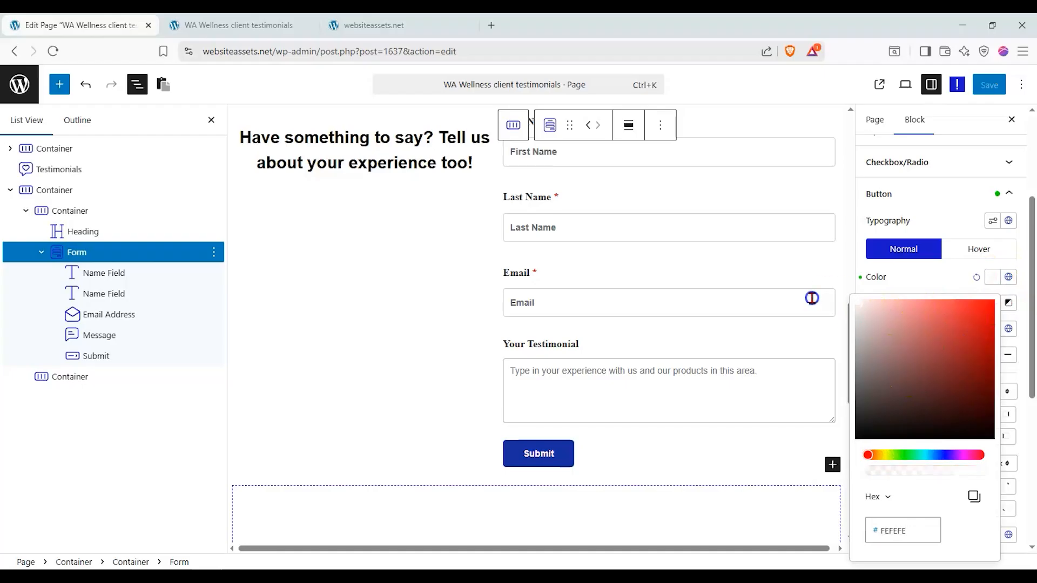
pyautogui.click(910, 278)
# - Give the form's Submit button a solid bright red background color
pyautogui.click(993, 329)
pyautogui.moveTo(961, 156); pyautogui.dragTo(1033, 37)
pyautogui.click(945, 327)
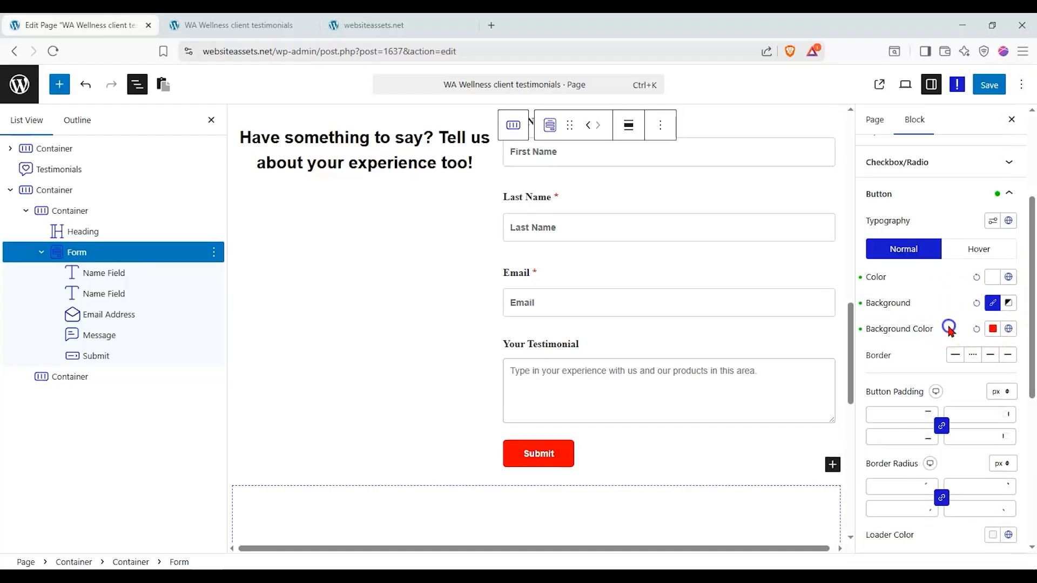
# - Add a solid black border 3 px wide on all sides of the Submit button
pyautogui.click(955, 354)
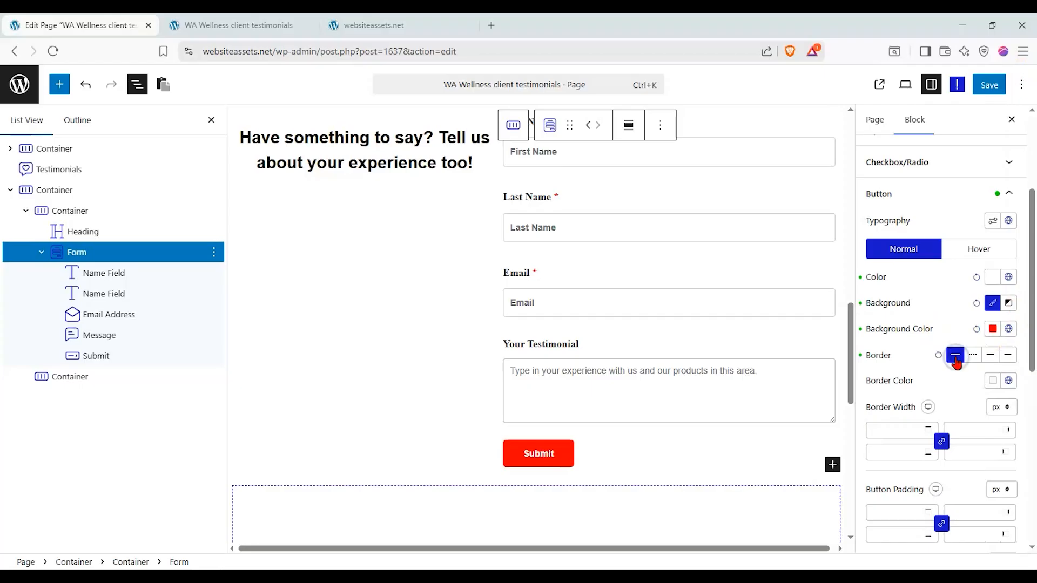
pyautogui.click(993, 380)
pyautogui.click(924, 377)
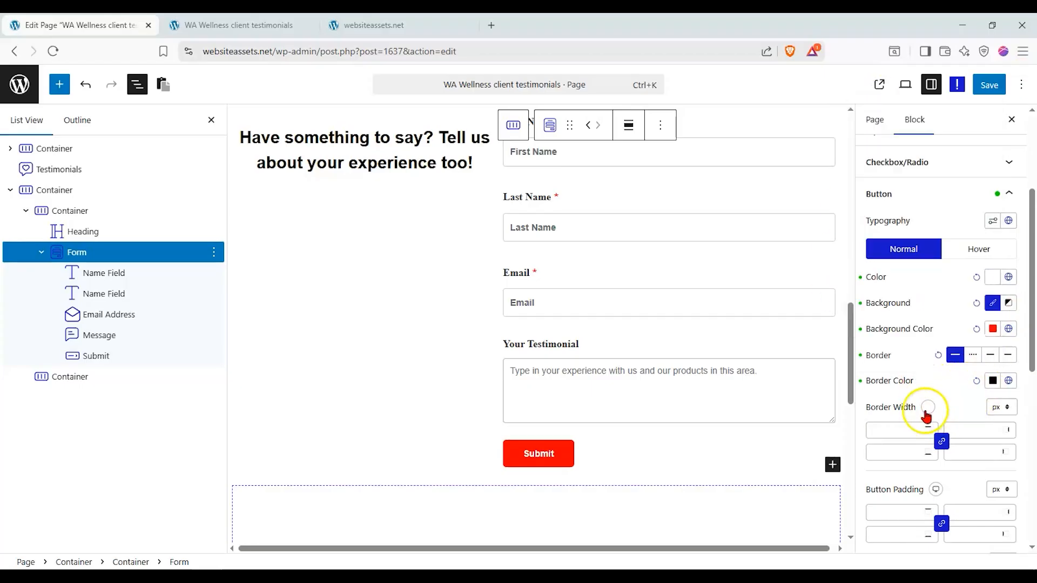
pyautogui.click(895, 430)
pyautogui.write('3')
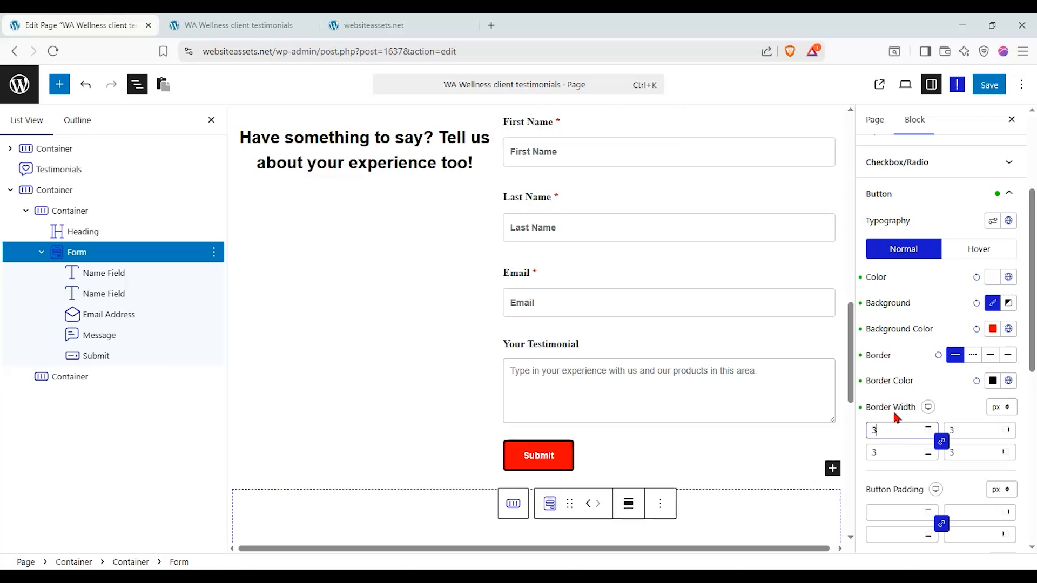
pyautogui.click(936, 386)
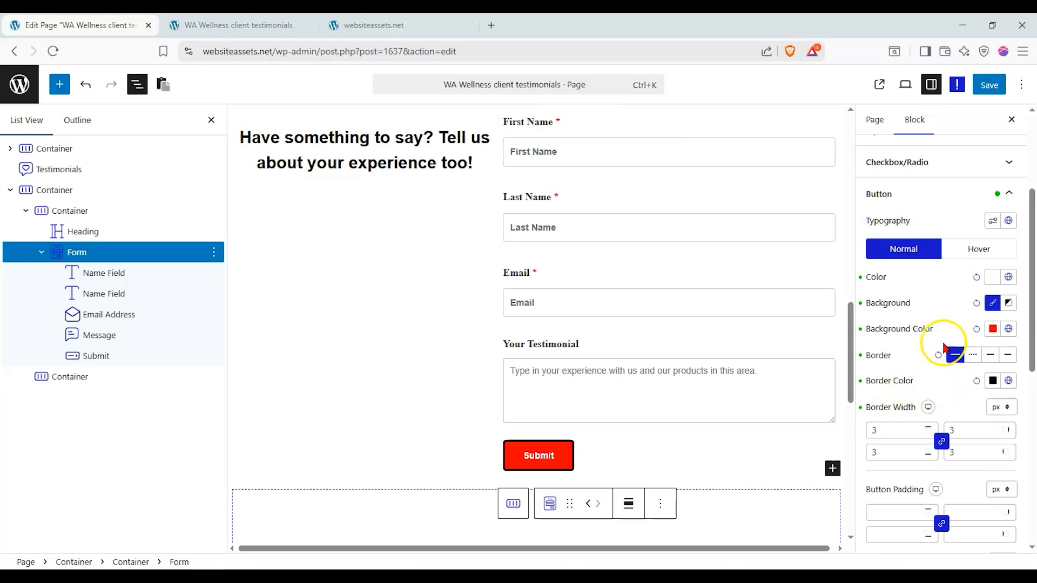
# - Review the form's remaining button styling and its after-submit, email and success message settings
pyautogui.scroll(-6, 954, 275)
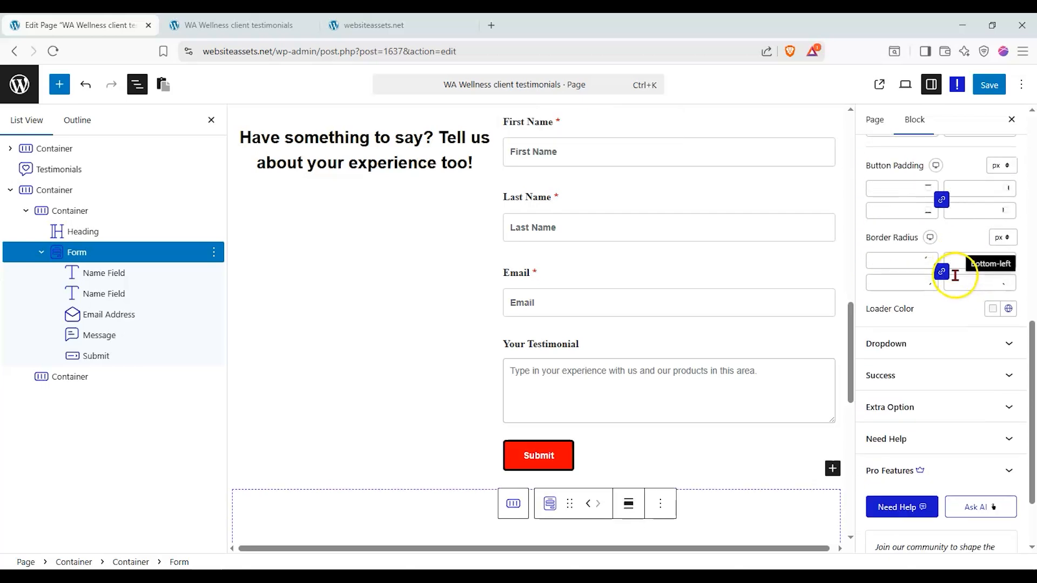
pyautogui.scroll(3, 940, 278)
pyautogui.scroll(3, 814, 340)
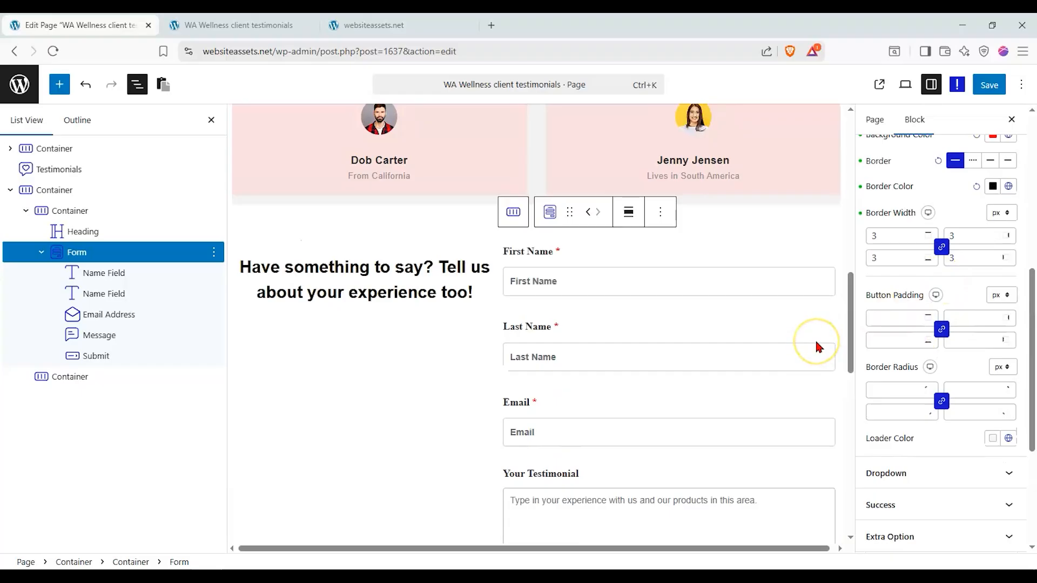
pyautogui.scroll(-5, 816, 346)
pyautogui.scroll(7, 918, 303)
pyautogui.click(900, 248)
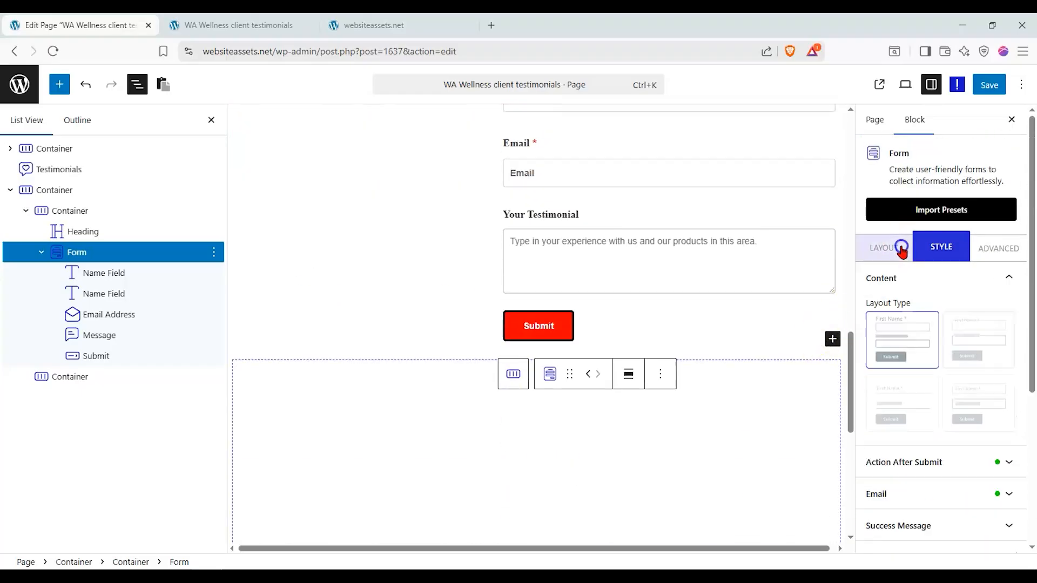
pyautogui.scroll(-1, 935, 313)
pyautogui.click(938, 400)
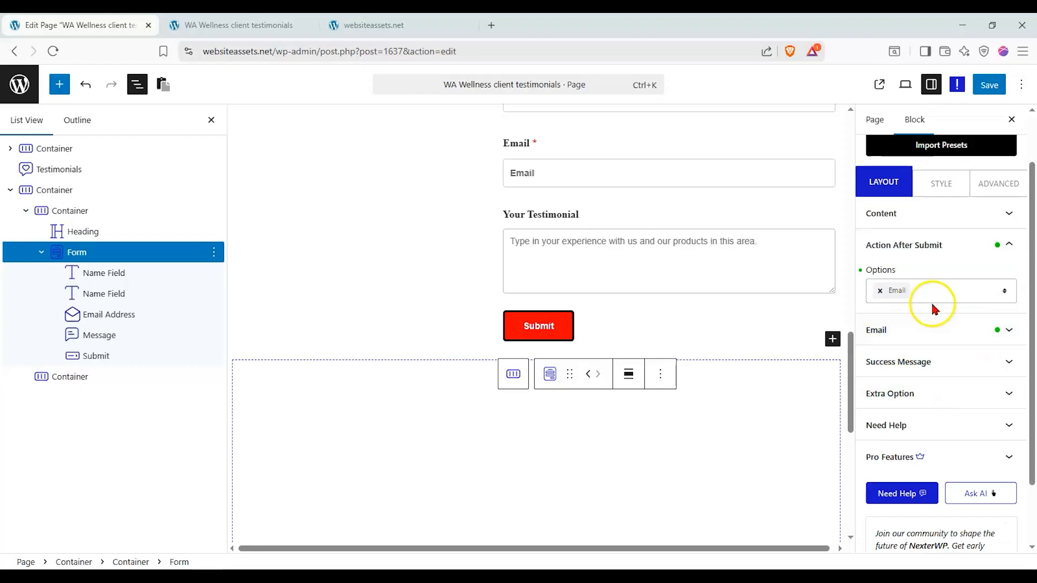
pyautogui.click(960, 321)
pyautogui.moveTo(965, 180); pyautogui.dragTo(1020, 182)
pyautogui.click(936, 193)
pyautogui.scroll(1, 912, 254)
pyautogui.scroll(-2, 907, 266)
pyautogui.scroll(-2, 918, 361)
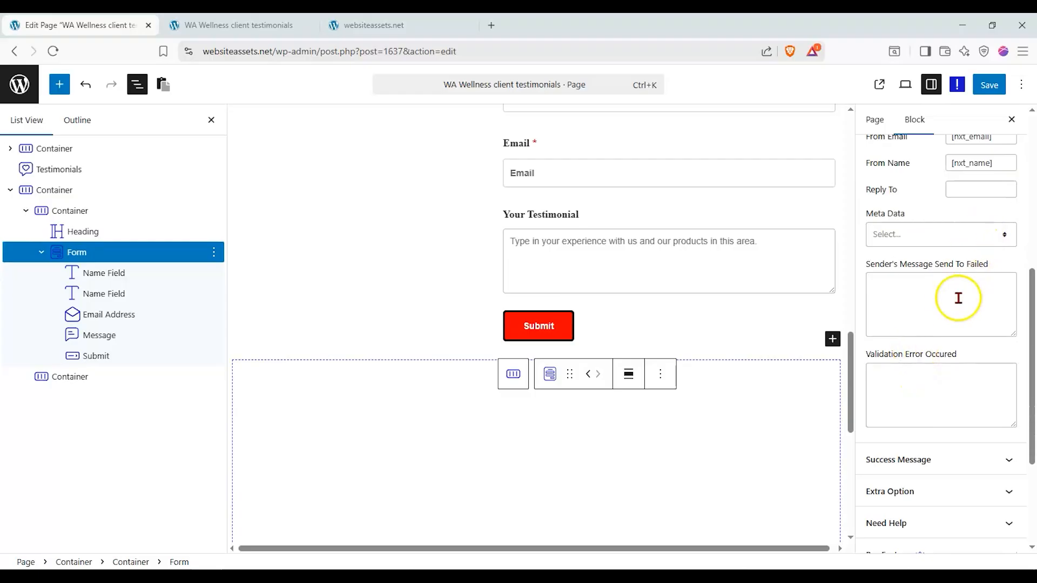
pyautogui.scroll(-1, 951, 303)
pyautogui.click(948, 393)
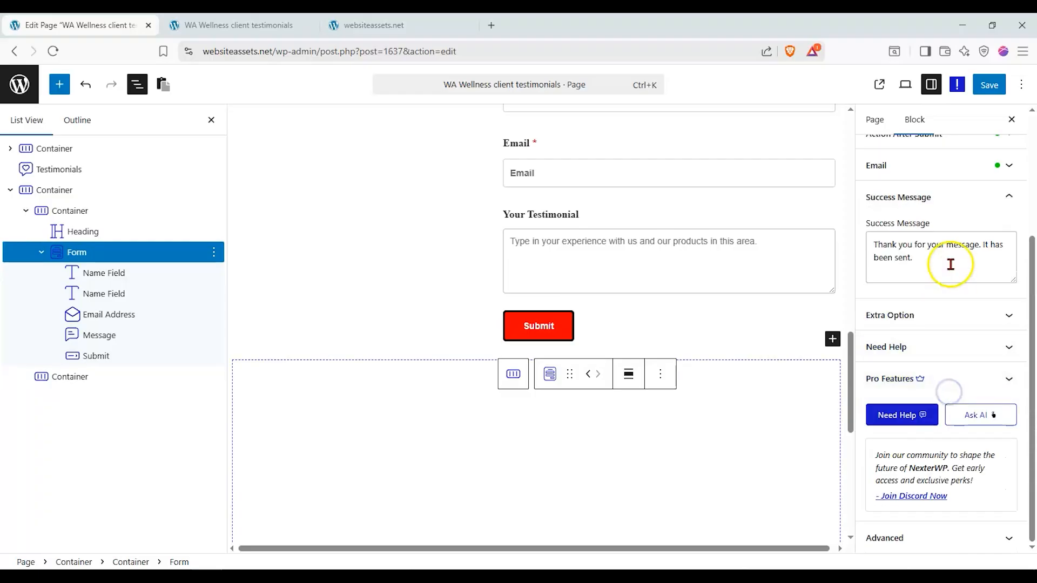
pyautogui.scroll(2, 918, 281)
pyautogui.scroll(1, 891, 302)
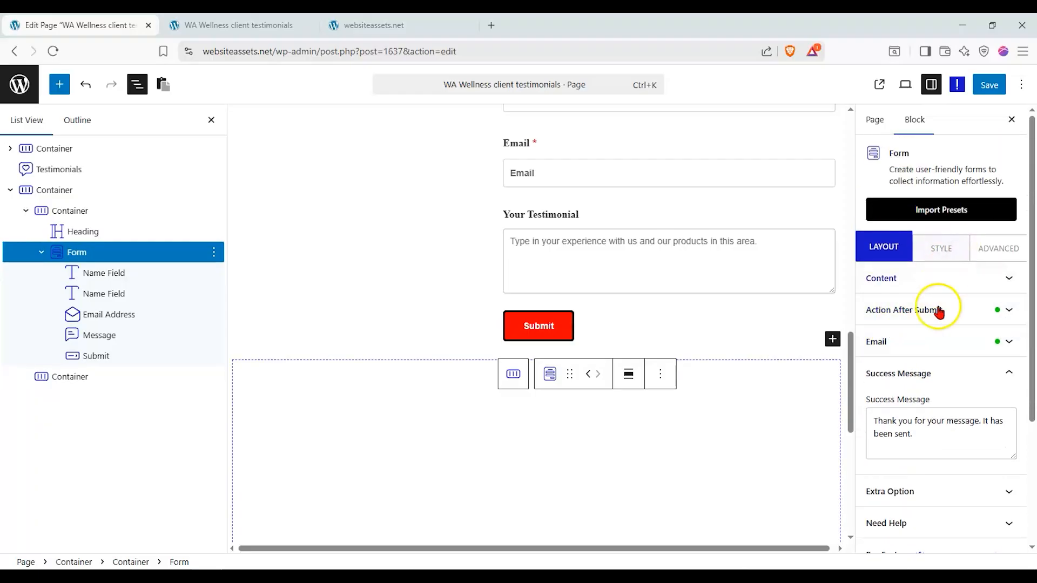
# - Check which actions are offered for the form after submission, such as Email and Redirect
pyautogui.click(962, 319)
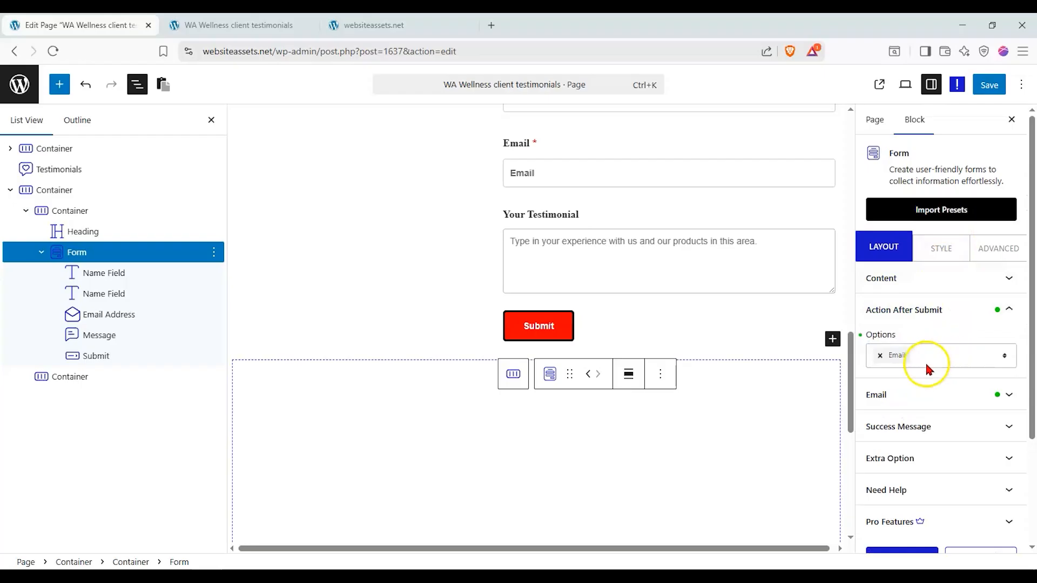
pyautogui.click(940, 360)
pyautogui.click(930, 388)
pyautogui.click(920, 356)
pyautogui.click(967, 359)
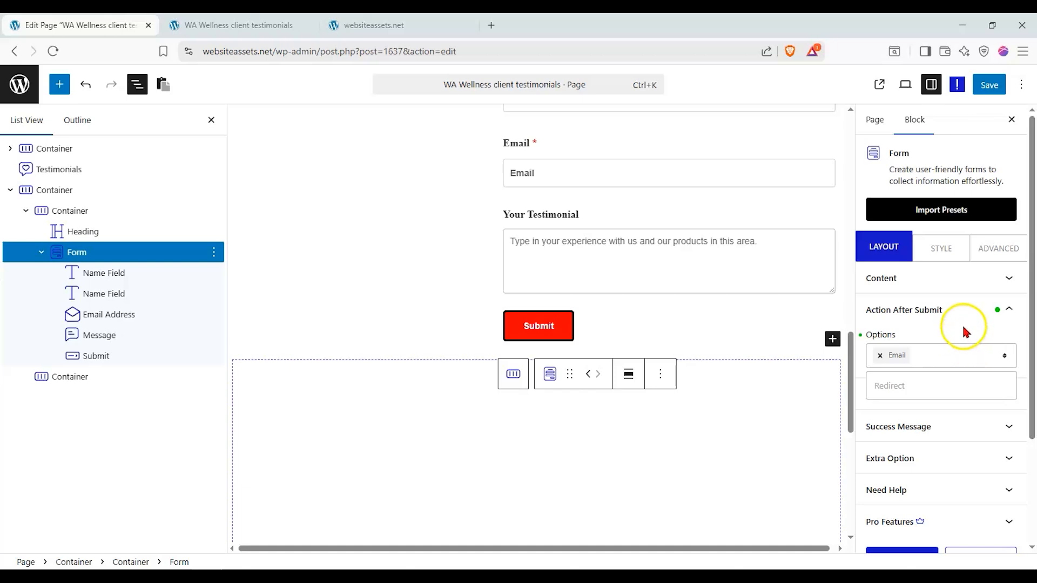
pyautogui.click(963, 344)
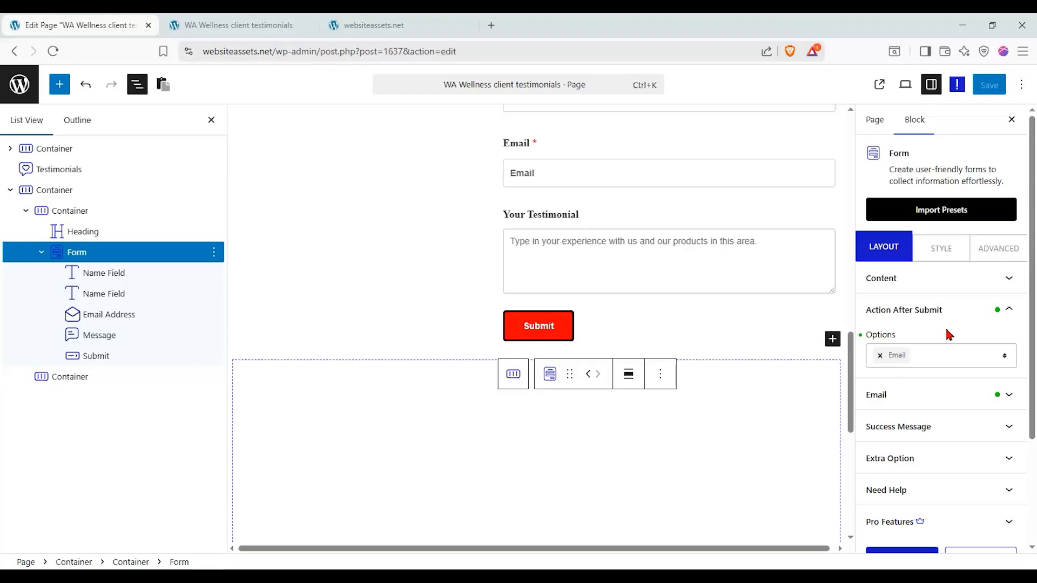
# - Look over the styled form and inspect the feedback heading beside it
pyautogui.scroll(2, 800, 324)
pyautogui.scroll(-2, 928, 335)
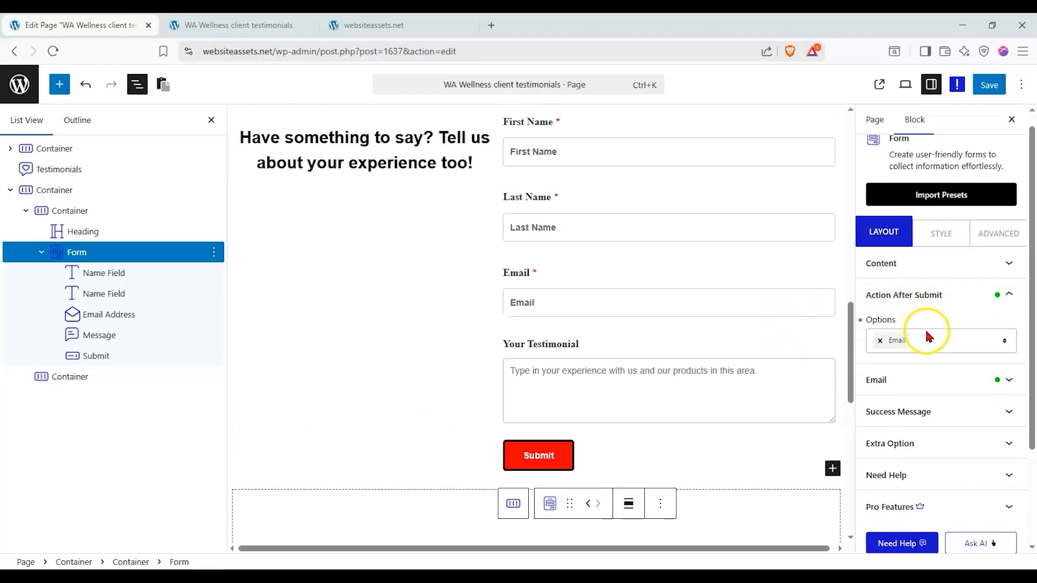
pyautogui.scroll(3, 912, 338)
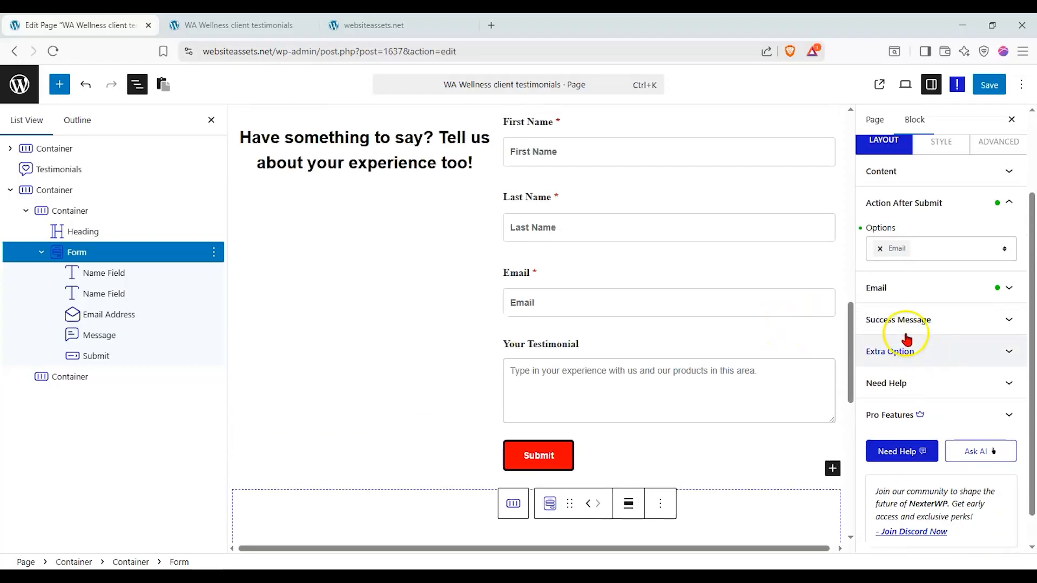
pyautogui.scroll(2, 540, 324)
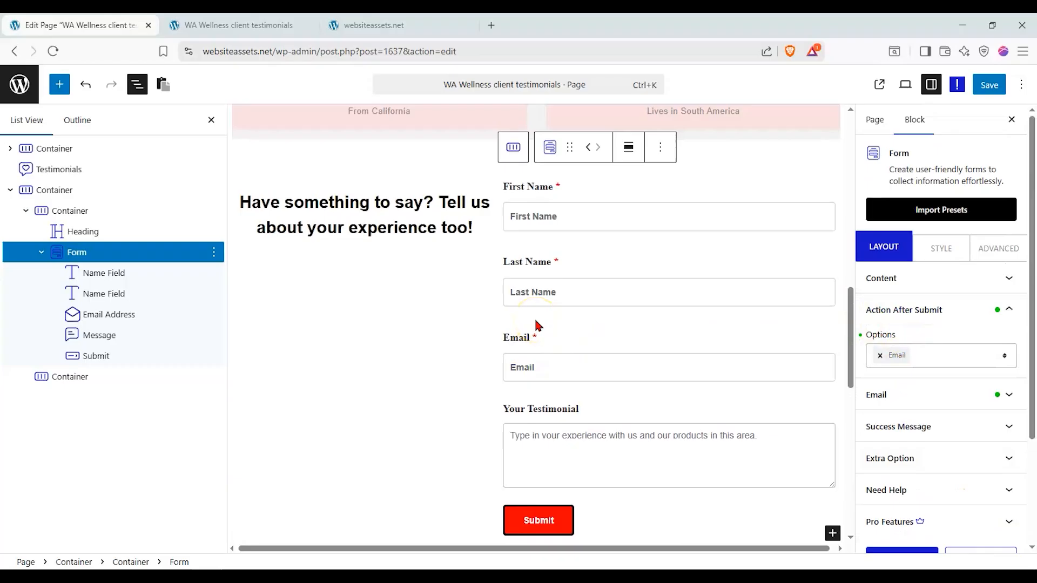
pyautogui.scroll(2, 529, 324)
pyautogui.click(453, 306)
pyautogui.scroll(-2, 465, 324)
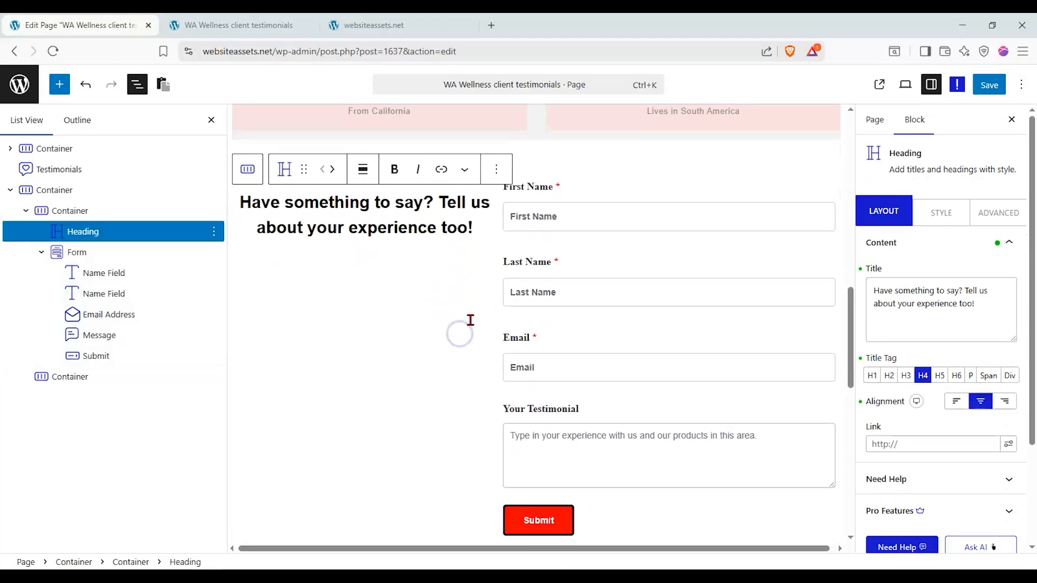
pyautogui.click(143, 256)
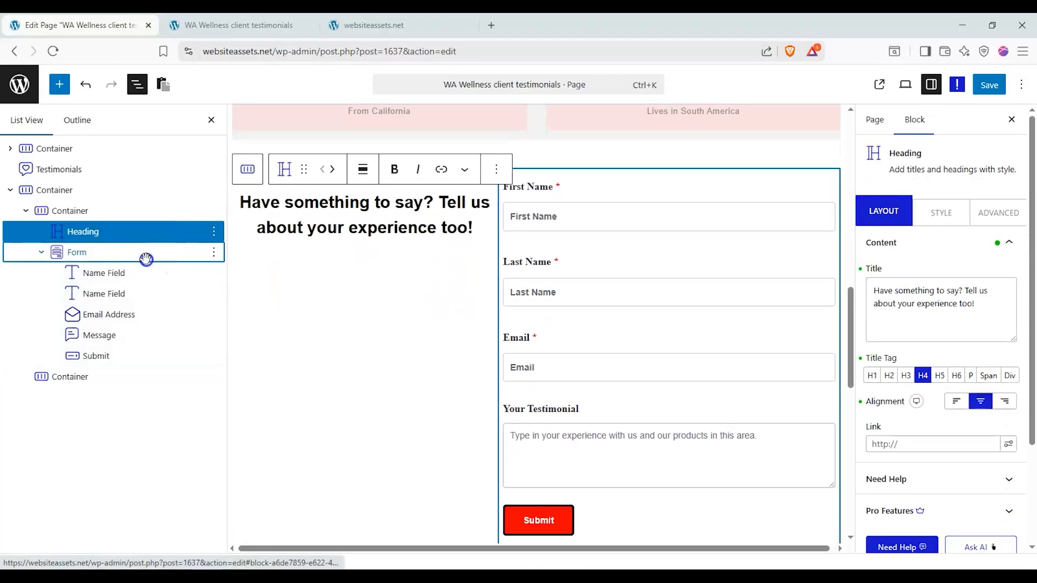
# - Check the selected form beneath the testimonials and save the page
pyautogui.click(153, 236)
pyautogui.click(150, 251)
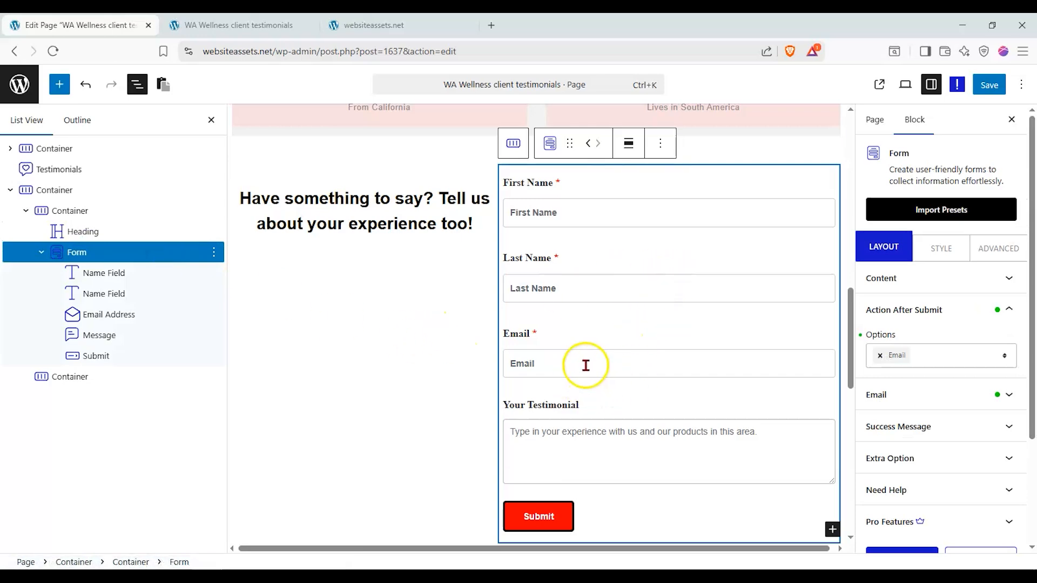
pyautogui.scroll(6, 373, 286)
pyautogui.scroll(-3, 348, 302)
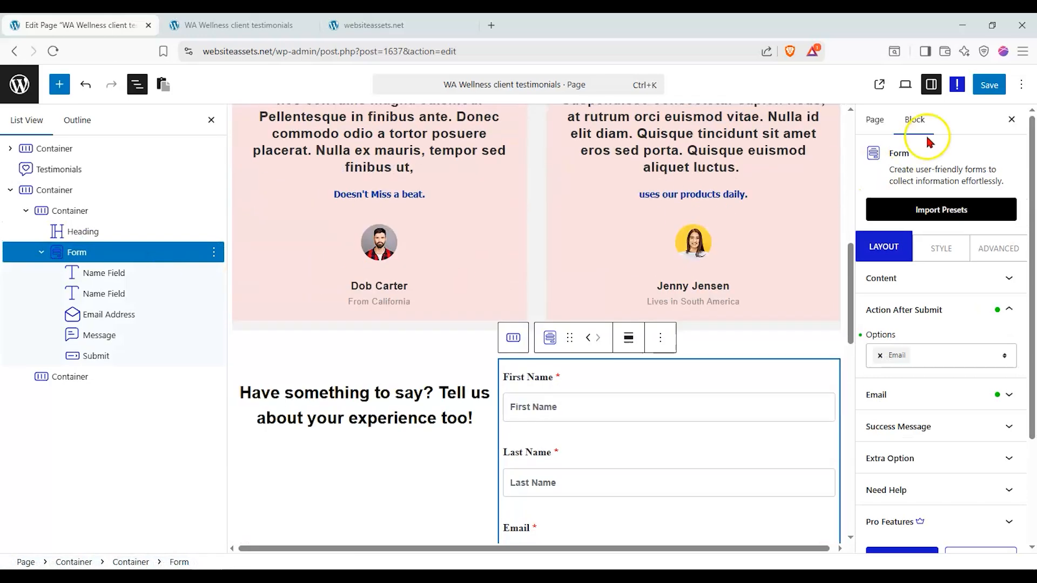
pyautogui.click(989, 85)
pyautogui.scroll(-3, 633, 337)
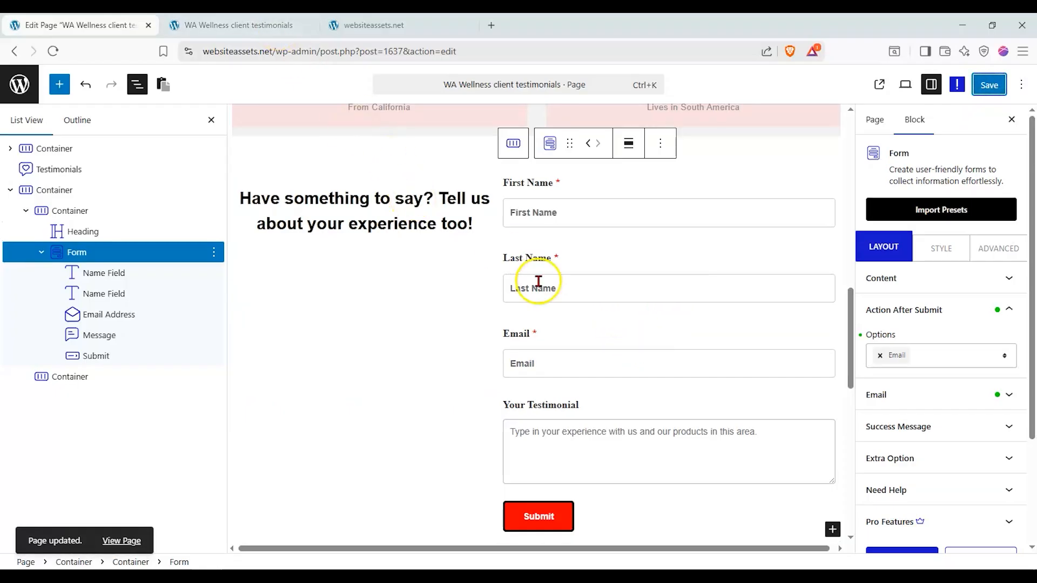
# - Reload the published testimonials page and examine the banner, testimonials grid, feedback heading and form
pyautogui.click(243, 30)
pyautogui.click(50, 58)
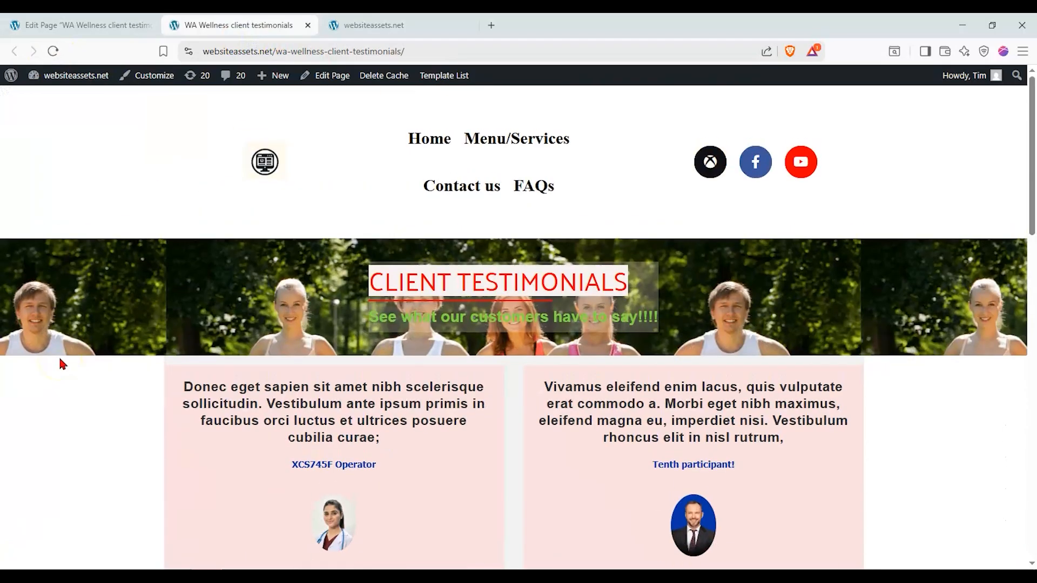
pyautogui.scroll(-3, 198, 315)
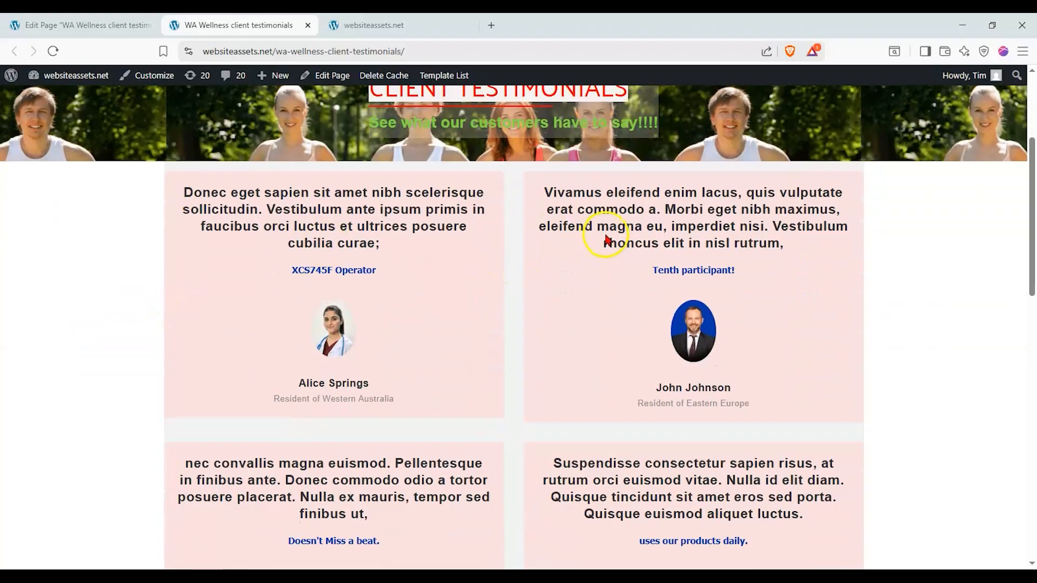
pyautogui.scroll(-2, 605, 233)
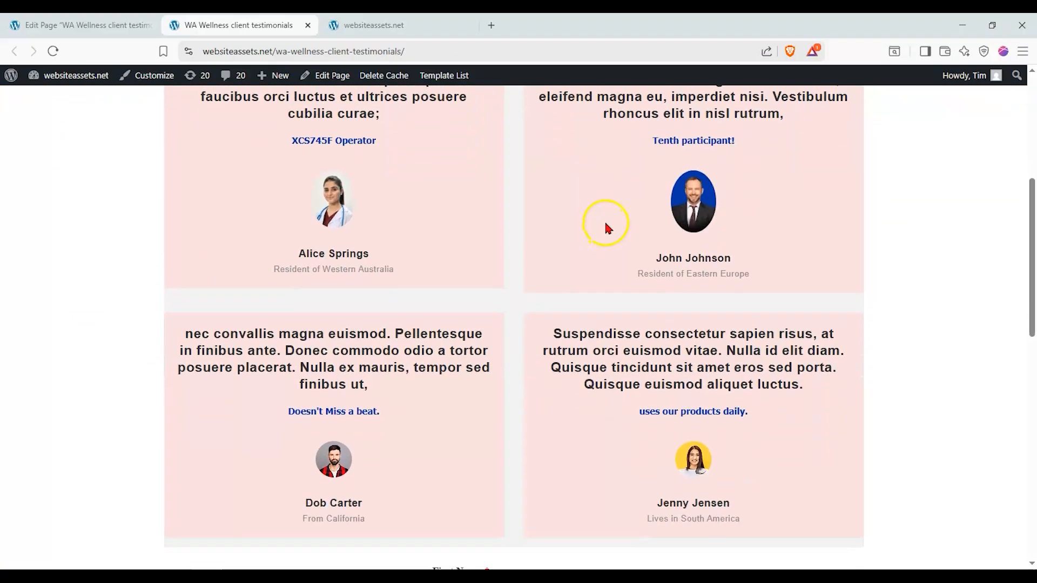
pyautogui.scroll(-2, 551, 341)
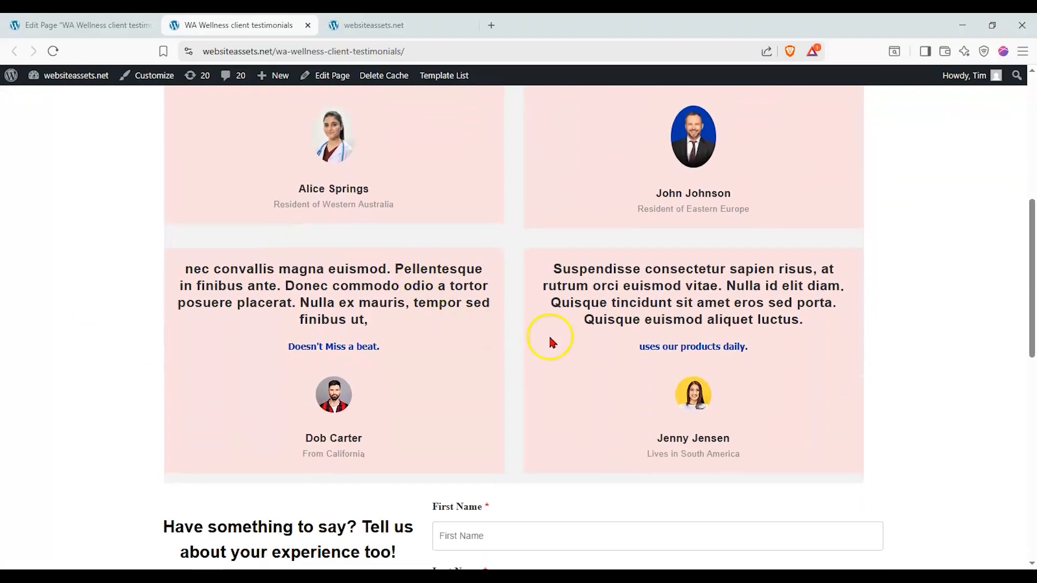
pyautogui.scroll(-7, 688, 432)
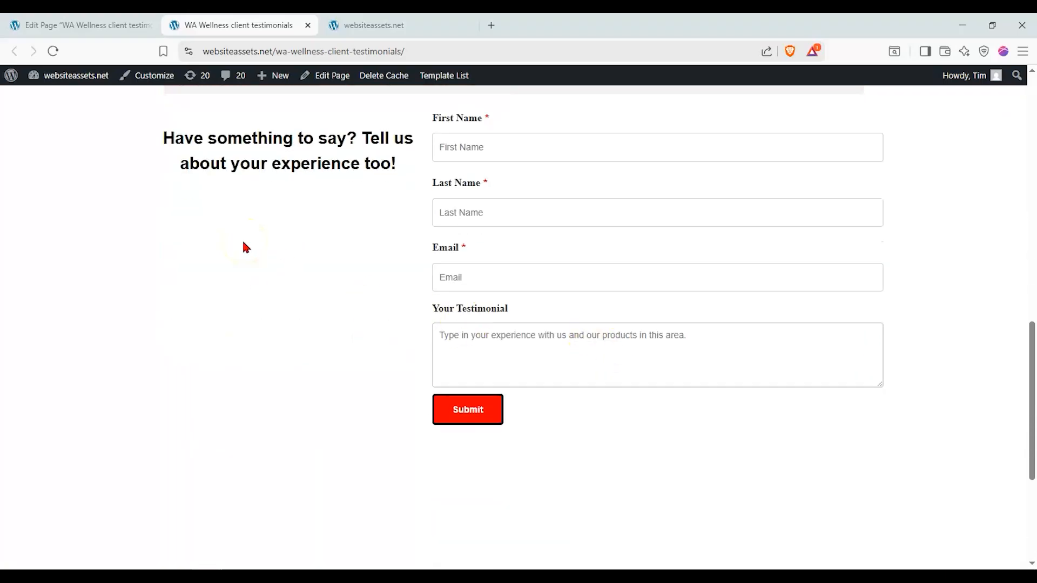
pyautogui.scroll(2, 243, 245)
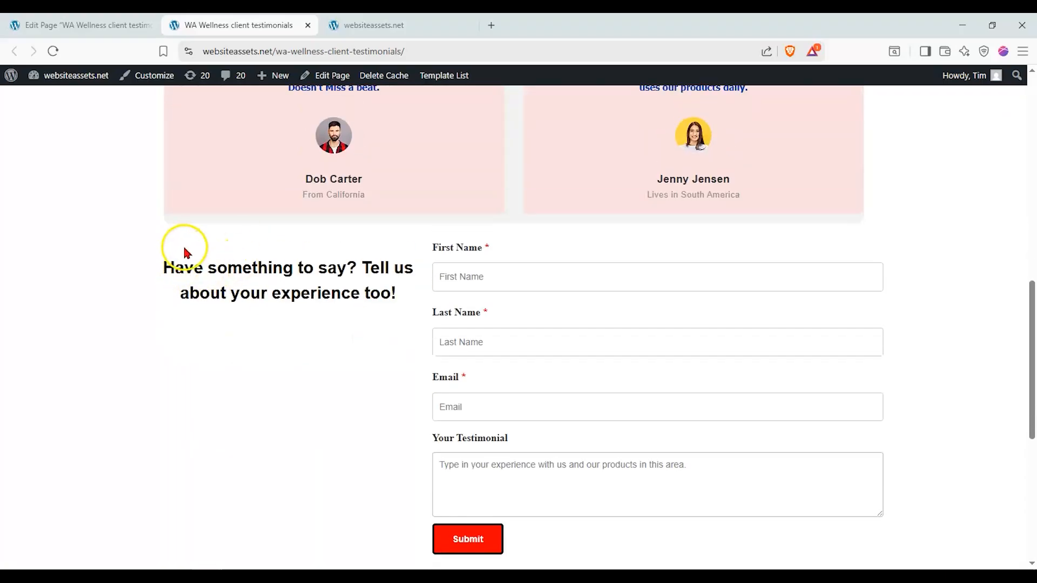
# - Enter a sample first and last name and the testimonial "i really enjoyed using website asset's product. i use it everyday for work." in the published form
pyautogui.click(490, 275)
pyautogui.write('carl')
pyautogui.click(563, 338)
pyautogui.write('fisher')
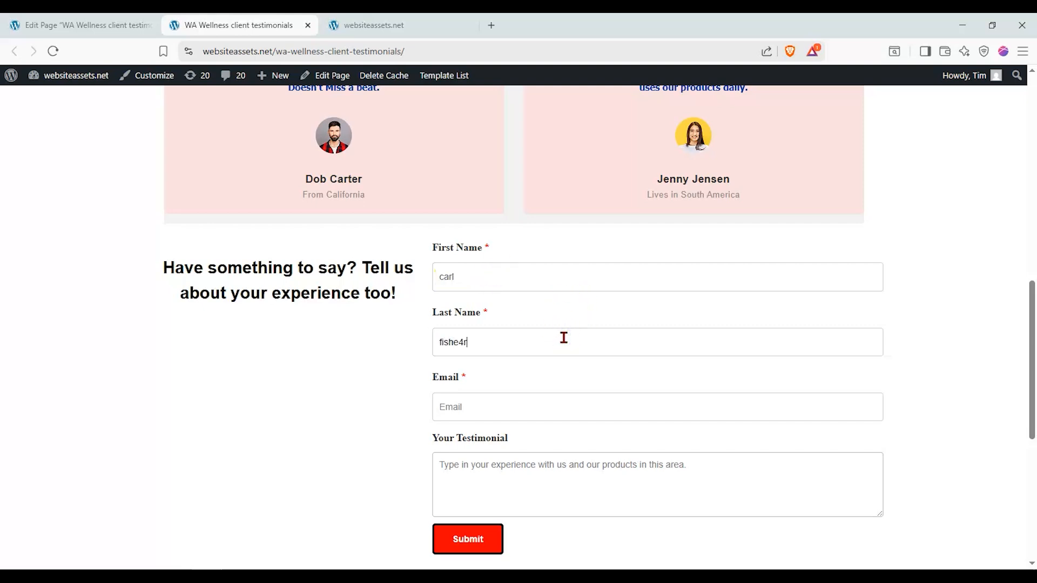
pyautogui.click(495, 406)
pyautogui.click(529, 462)
pyautogui.write("i really enjoyed using website asset's product. i use it everyday for work.")
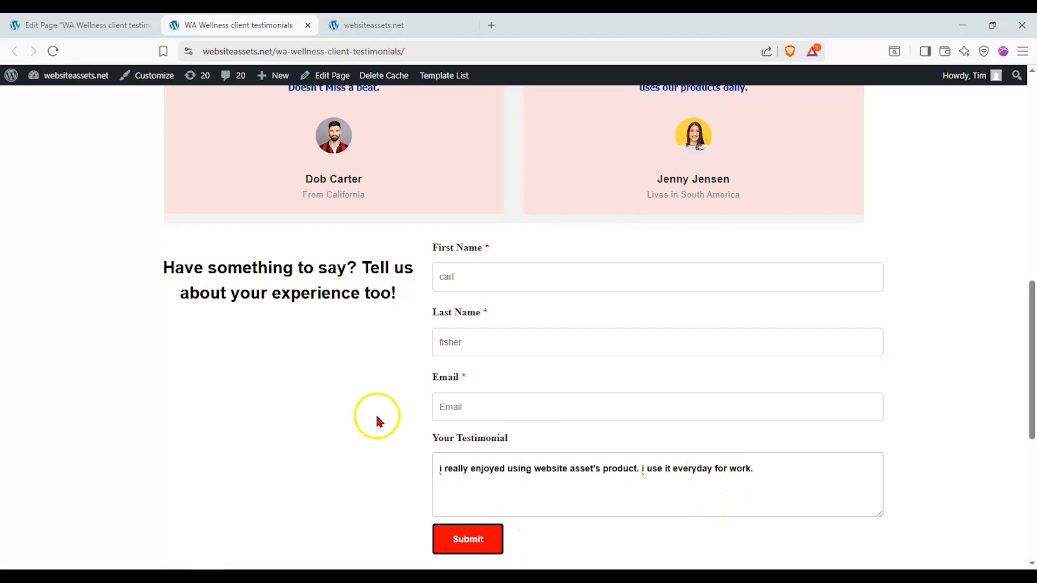
# - Compare the form's fields with the quote, name and location details shown in the published testimonials
pyautogui.scroll(-1, 362, 403)
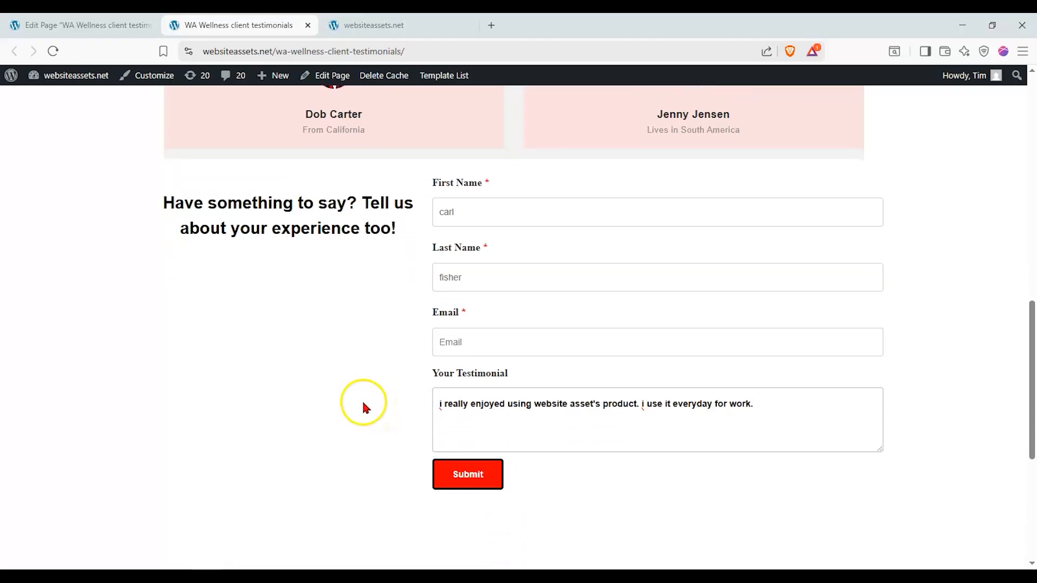
pyautogui.scroll(1, 355, 400)
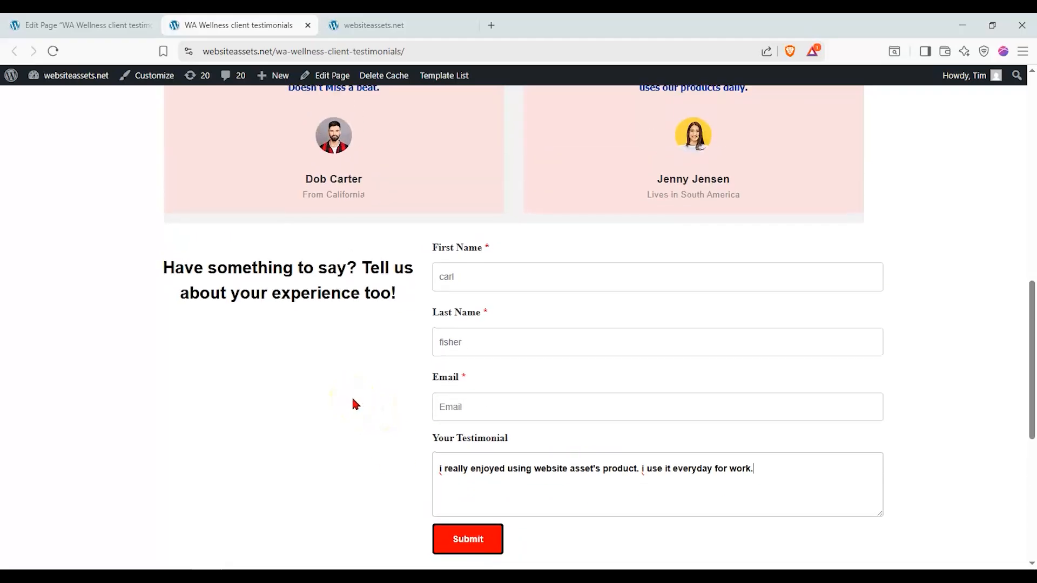
pyautogui.scroll(-1, 352, 391)
pyautogui.scroll(1, 352, 391)
pyautogui.scroll(4, 392, 459)
pyautogui.scroll(-4, 389, 446)
pyautogui.scroll(3, 388, 448)
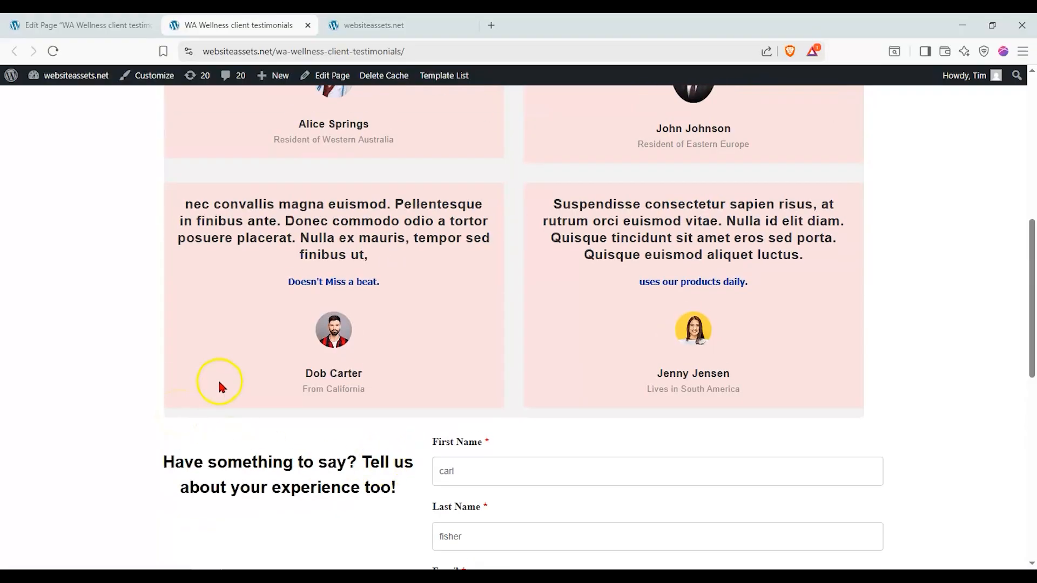
pyautogui.scroll(-3, 238, 316)
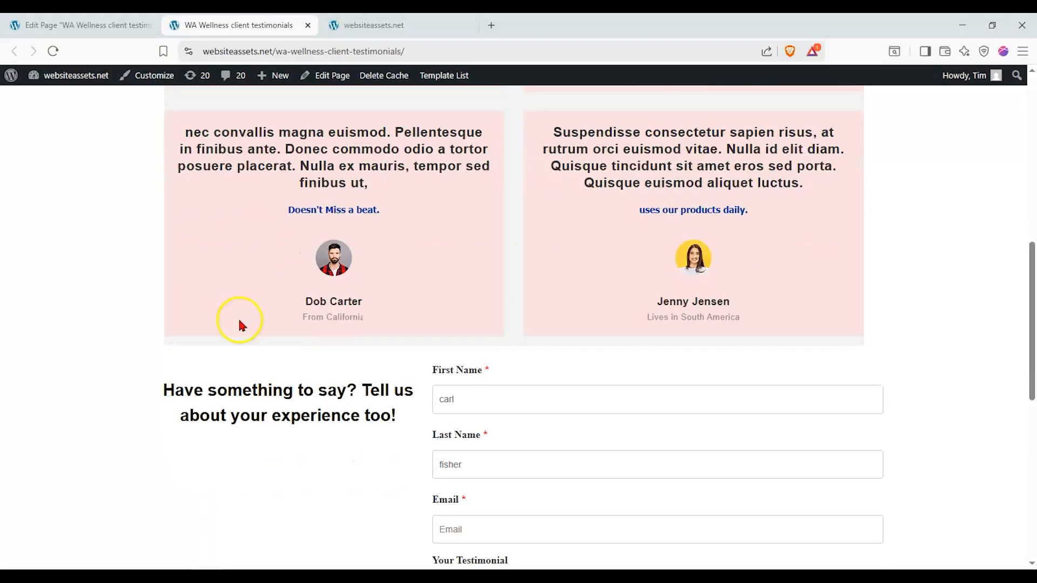
pyautogui.scroll(1, 250, 309)
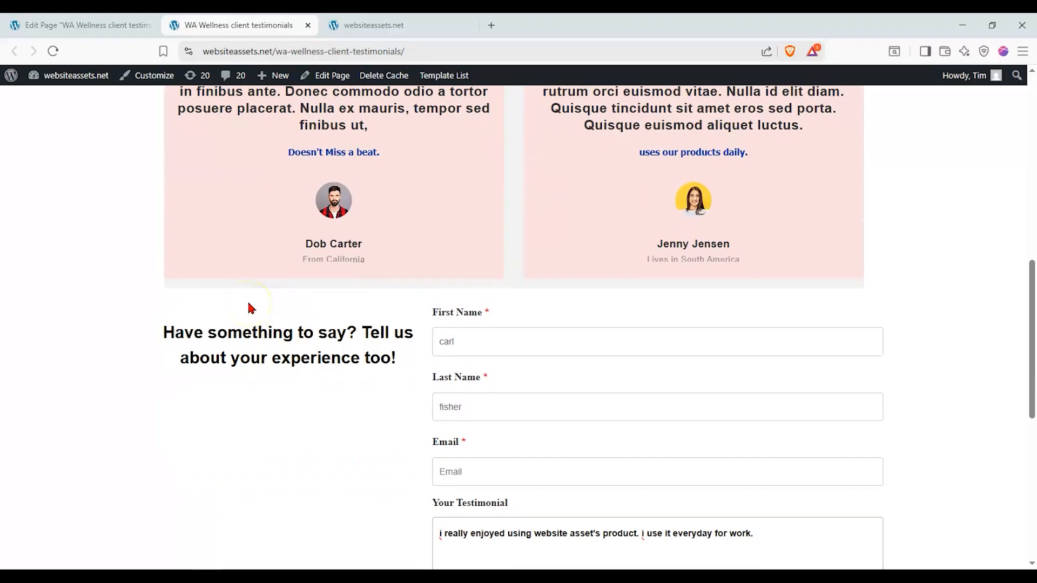
pyautogui.scroll(5, 248, 304)
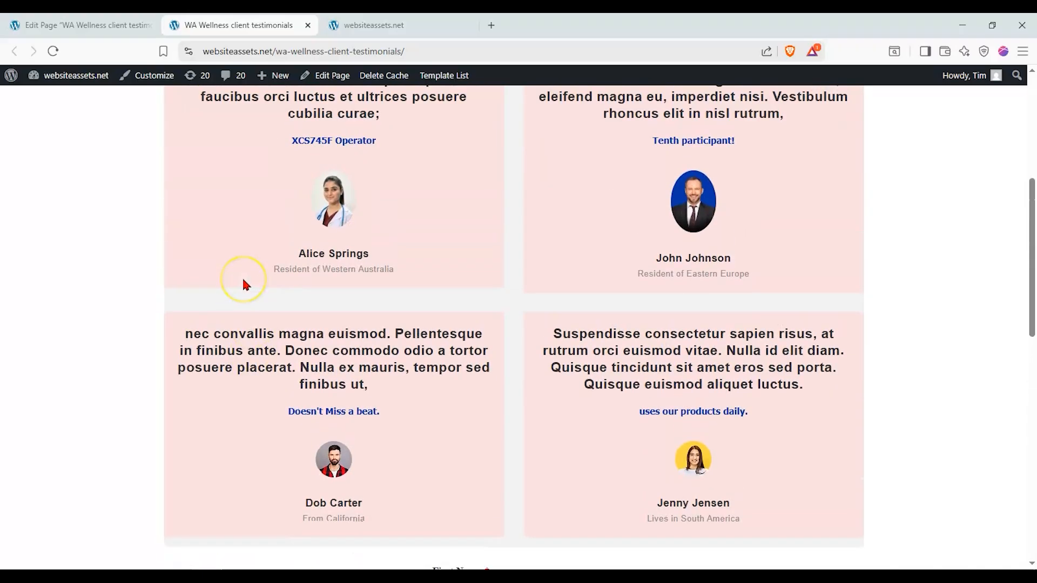
pyautogui.scroll(1, 146, 289)
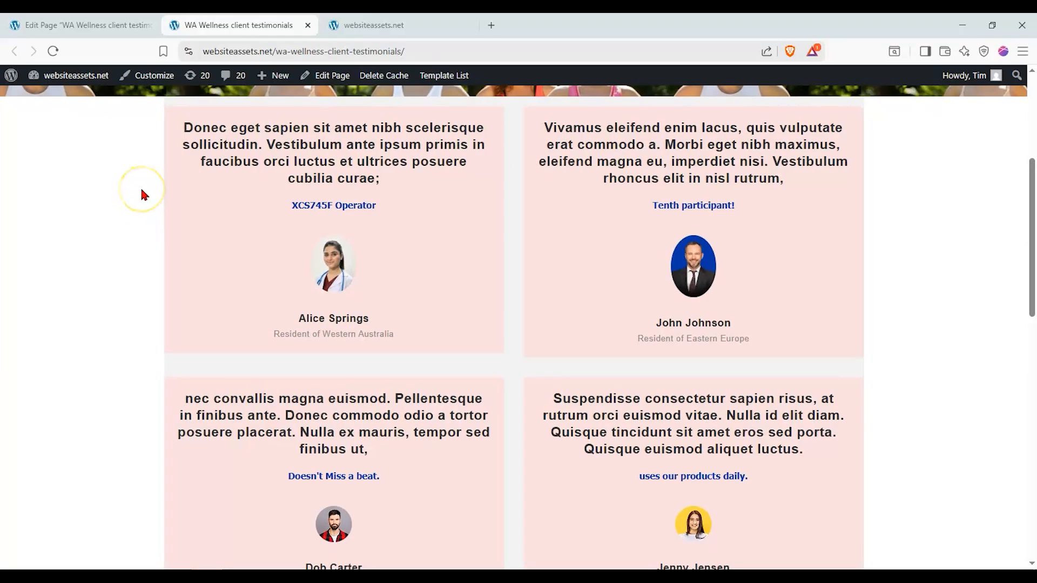
pyautogui.scroll(-1, 195, 222)
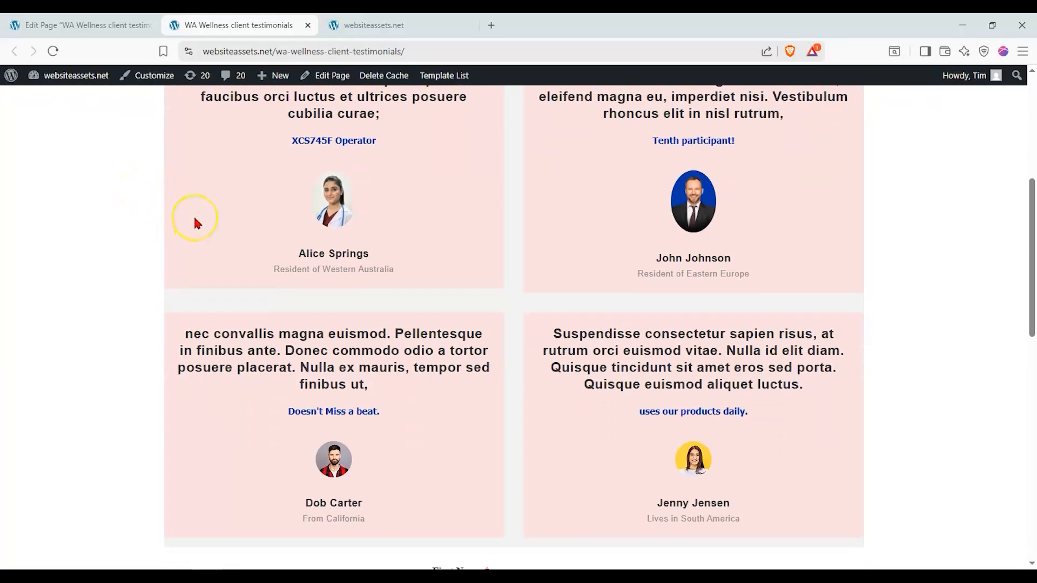
pyautogui.scroll(-2, 189, 227)
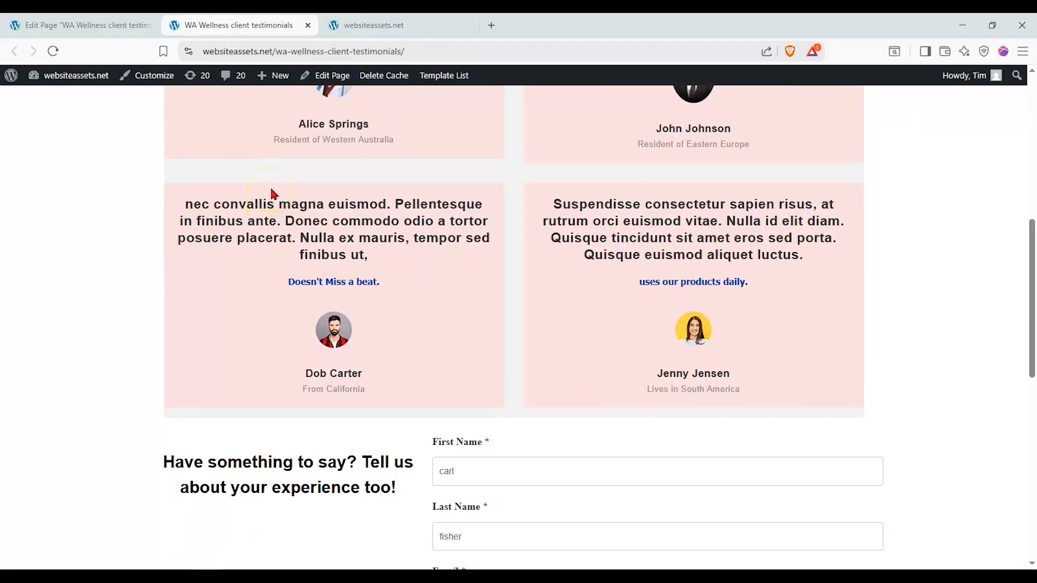
pyautogui.scroll(1, 254, 187)
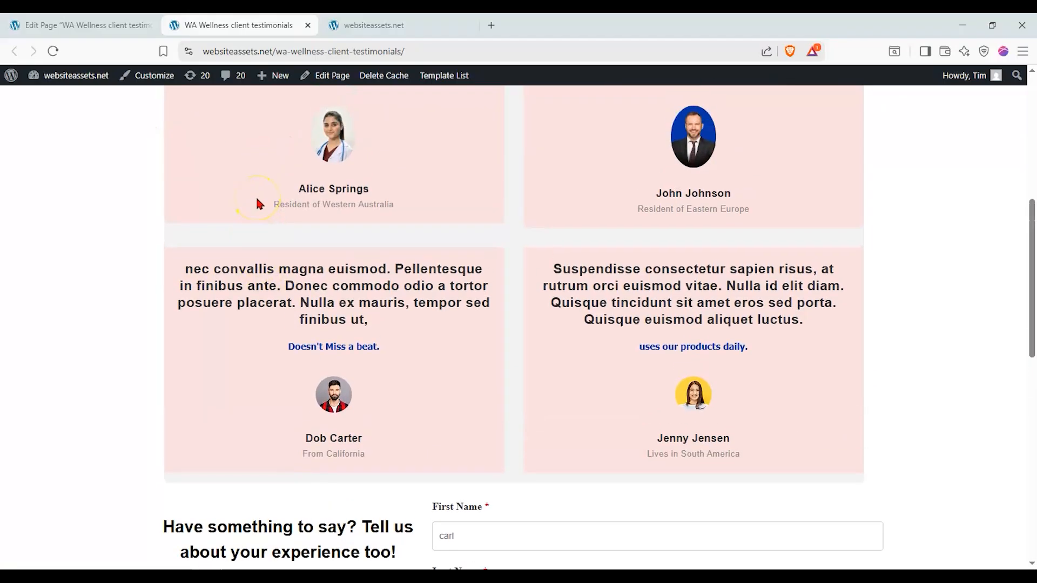
pyautogui.scroll(-2, 249, 210)
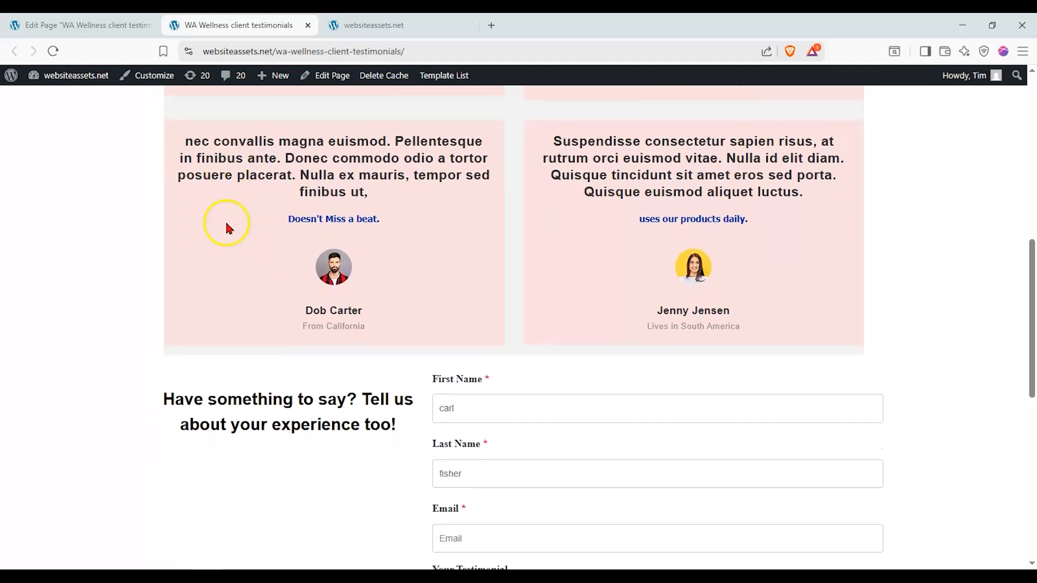
pyautogui.scroll(-2, 226, 221)
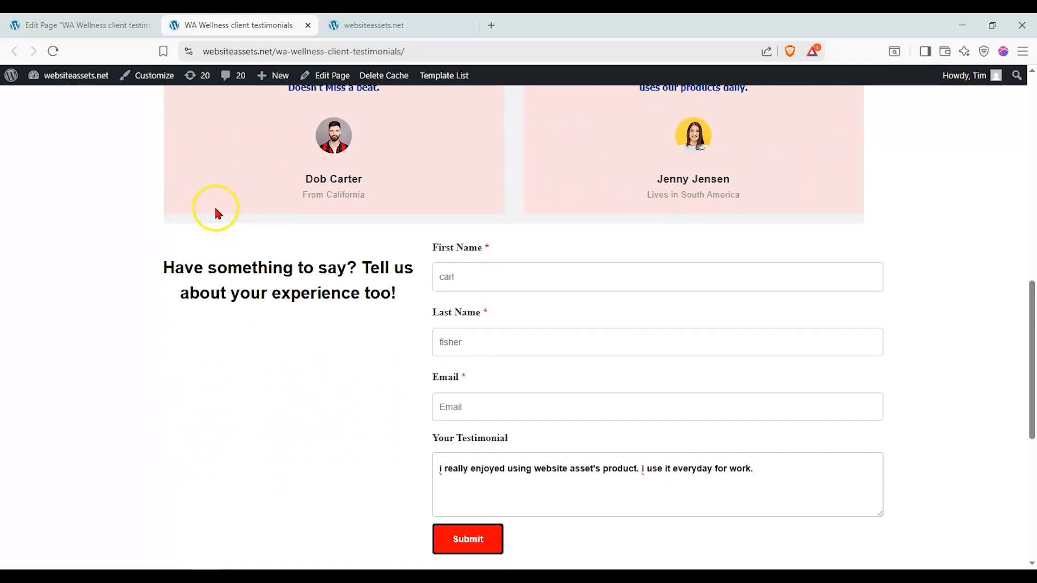
pyautogui.scroll(1, 215, 212)
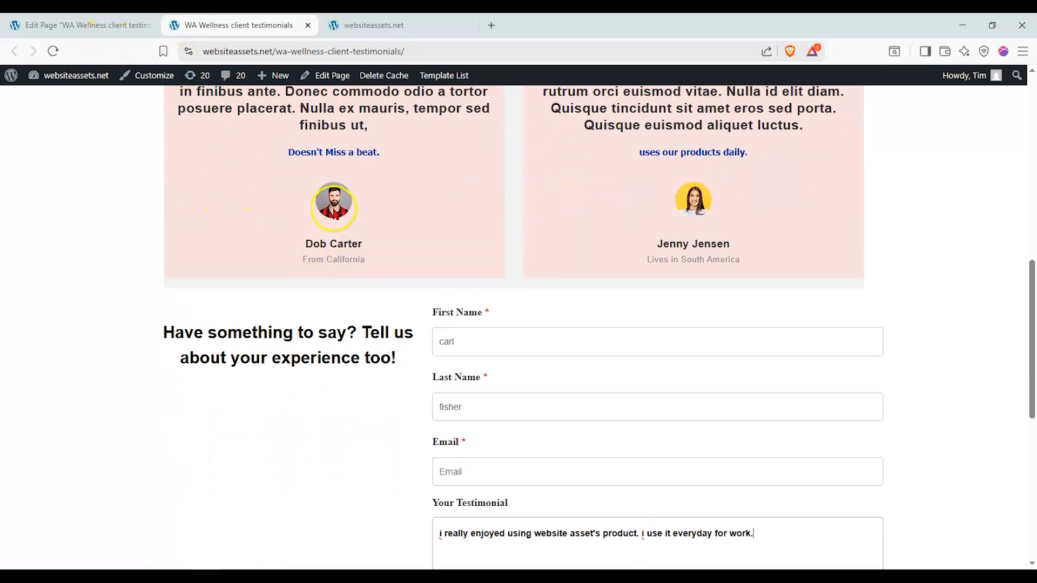
# - Return to the page editor and insert another Name Field into the form between Last Name and Email
pyautogui.click(100, 32)
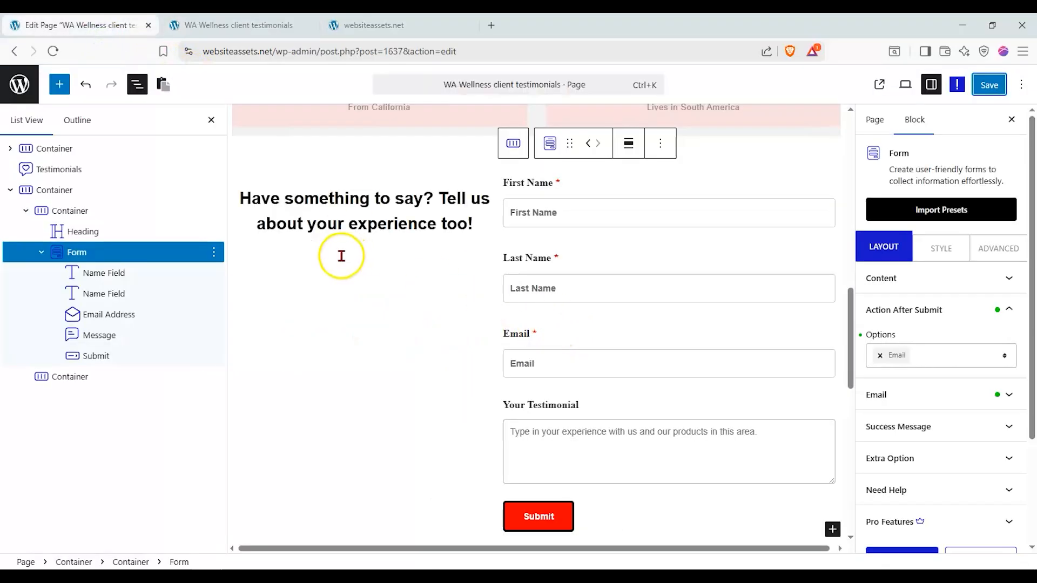
pyautogui.click(550, 143)
pyautogui.click(51, 80)
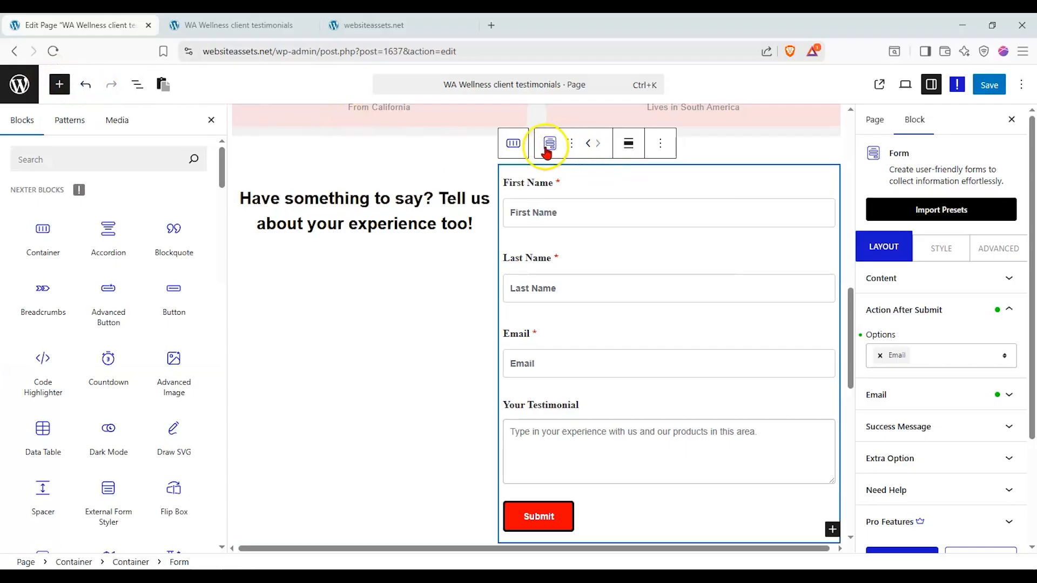
pyautogui.click(528, 146)
pyautogui.click(549, 190)
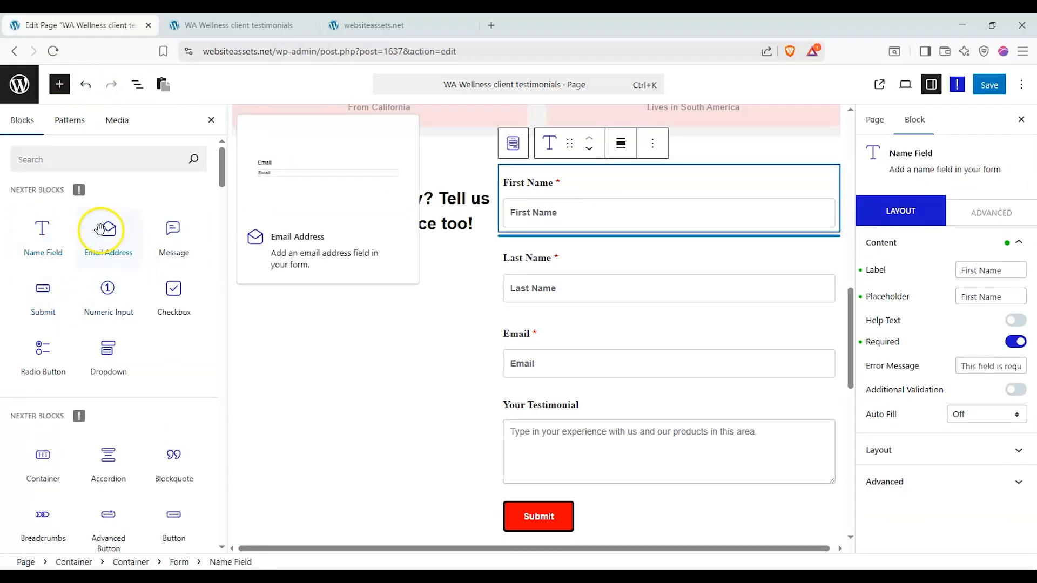
pyautogui.moveTo(42, 234); pyautogui.dragTo(568, 310)
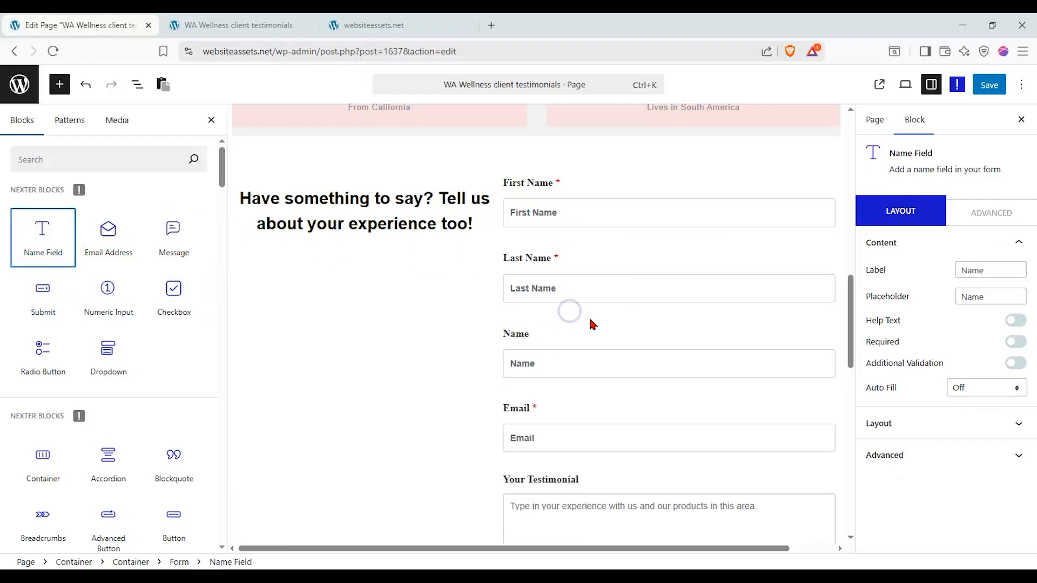
# - Configure the new field as a required Location field with the placeholder "Where are you from?" and save the page
pyautogui.doubleClick(990, 270)
pyautogui.write('Wh')
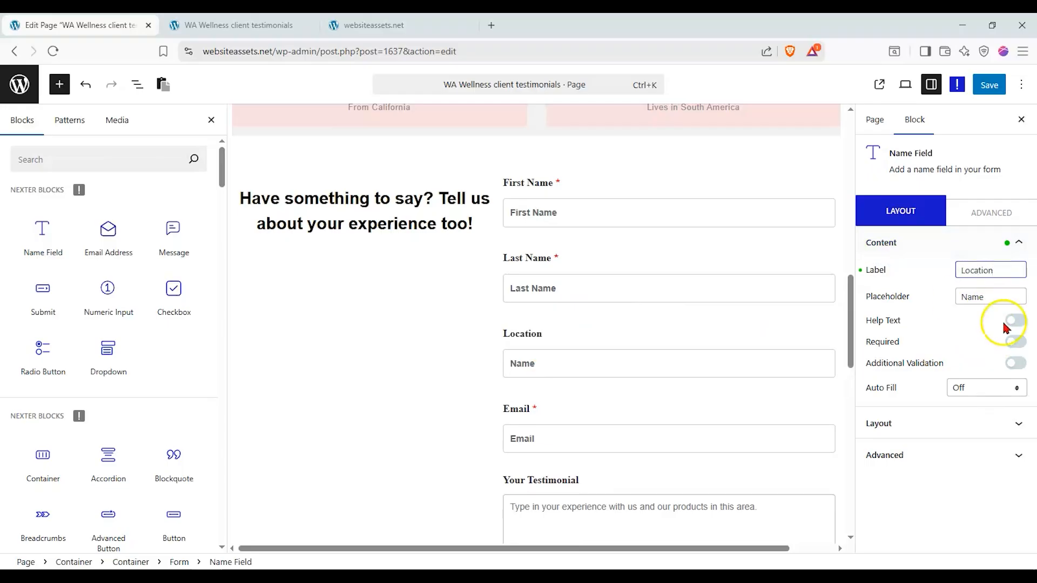
pyautogui.doubleClick(969, 297)
pyautogui.write('Where ar')
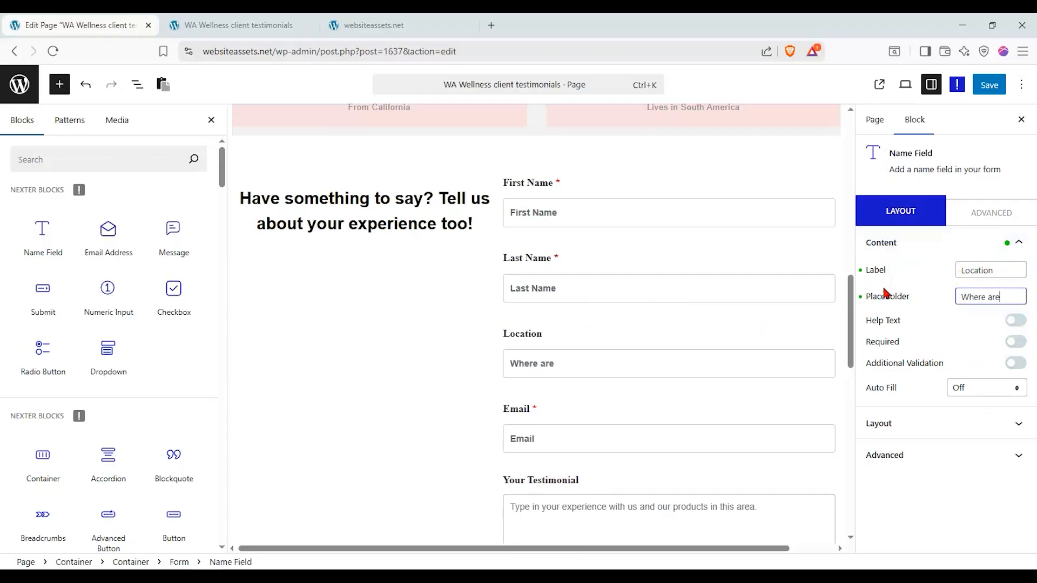
pyautogui.write('e you fronm')
pyautogui.press('BackSpace')
pyautogui.write('m?')
pyautogui.click(1015, 341)
pyautogui.click(990, 87)
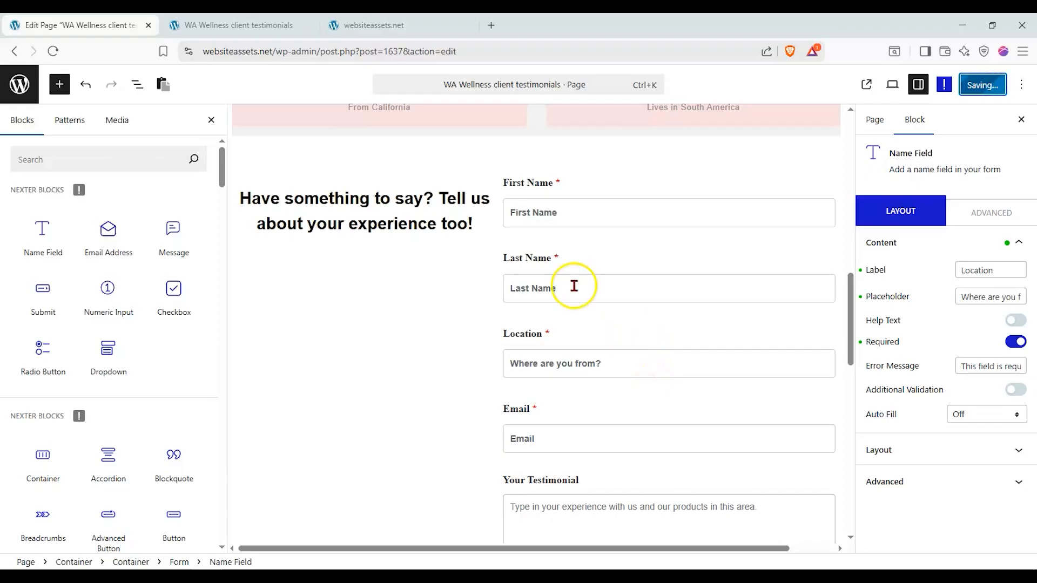
# - Reload the published page and check the form's Location field and the overall layout from banner to form
pyautogui.click(241, 25)
pyautogui.click(52, 51)
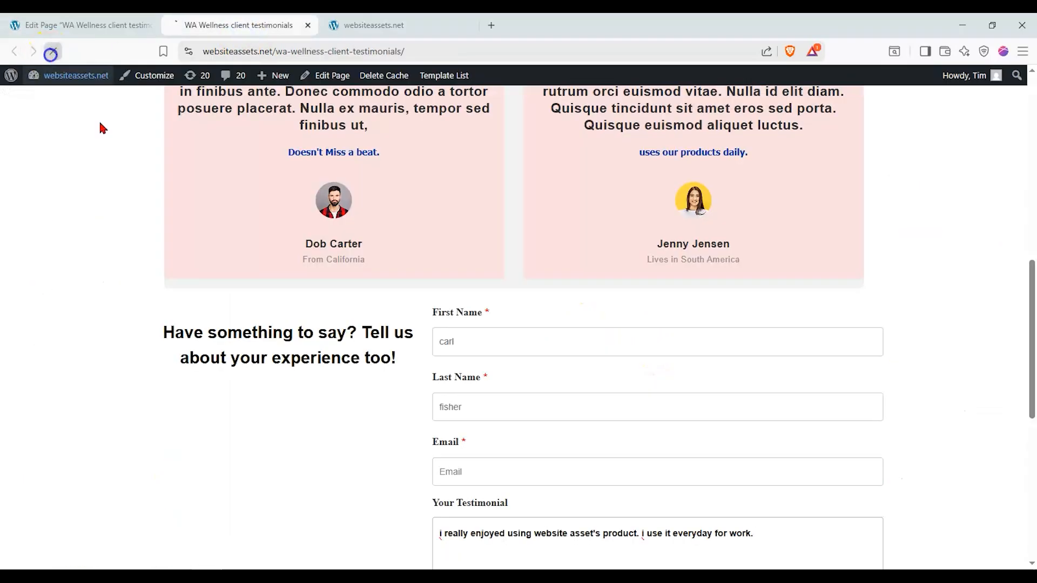
pyautogui.scroll(-2, 427, 457)
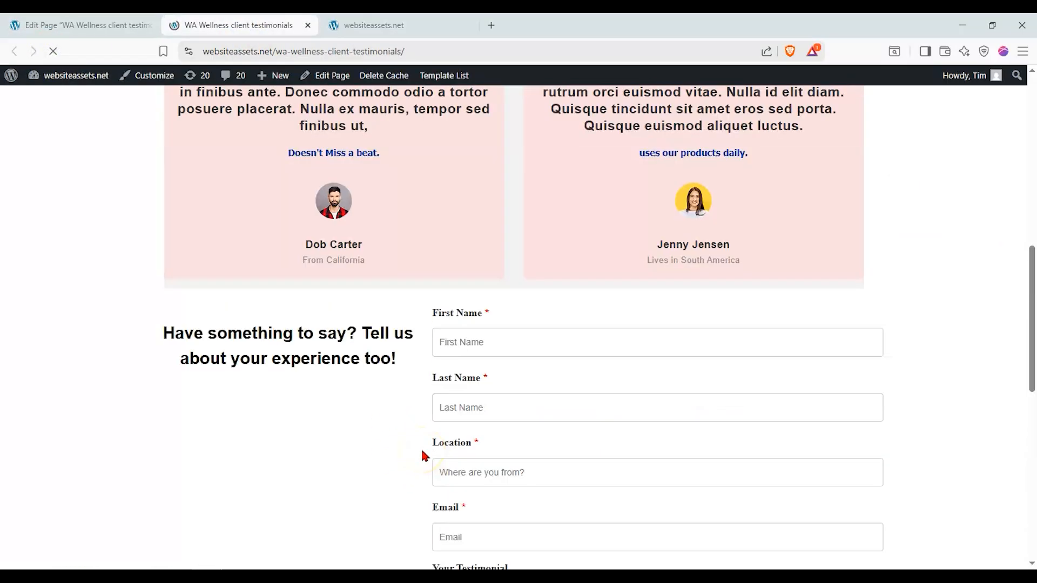
pyautogui.scroll(-9, 422, 447)
pyautogui.scroll(4, 422, 447)
pyautogui.scroll(10, 421, 441)
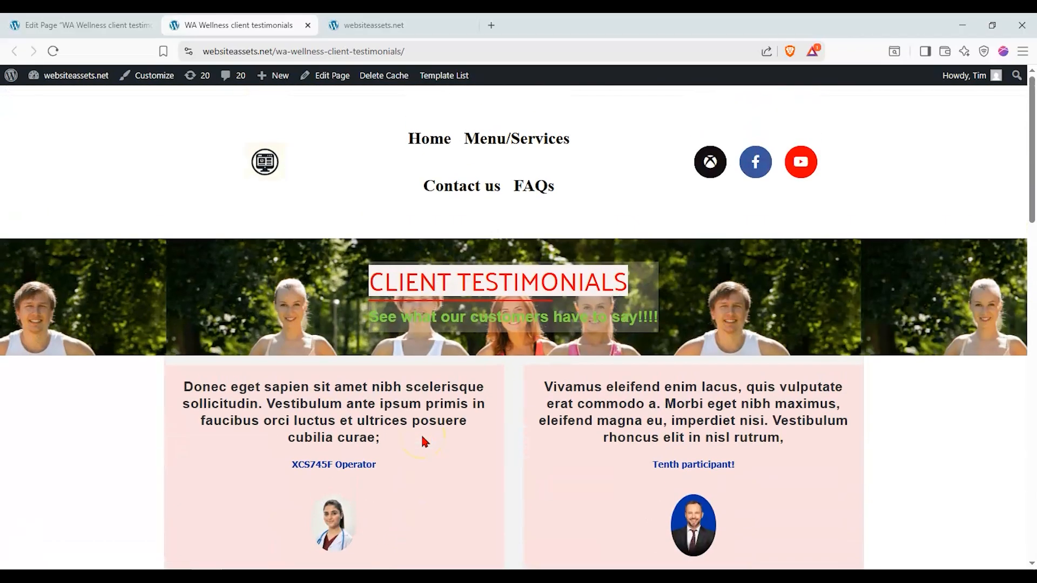
pyautogui.scroll(-1, 171, 354)
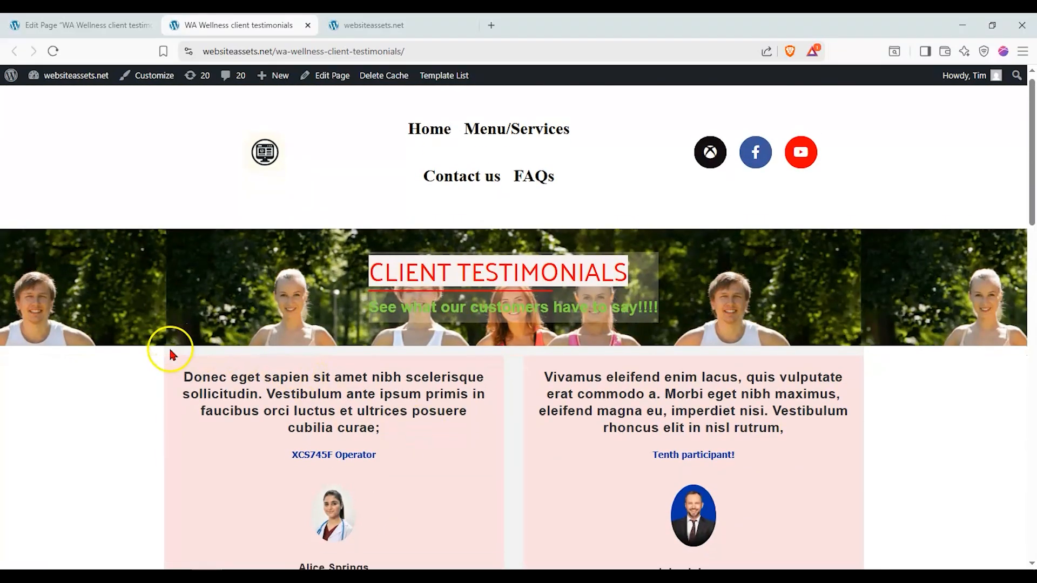
# - Review the published page's banner and the four testimonial cards, including their quotes, photos, names and locations
pyautogui.scroll(-1, 171, 353)
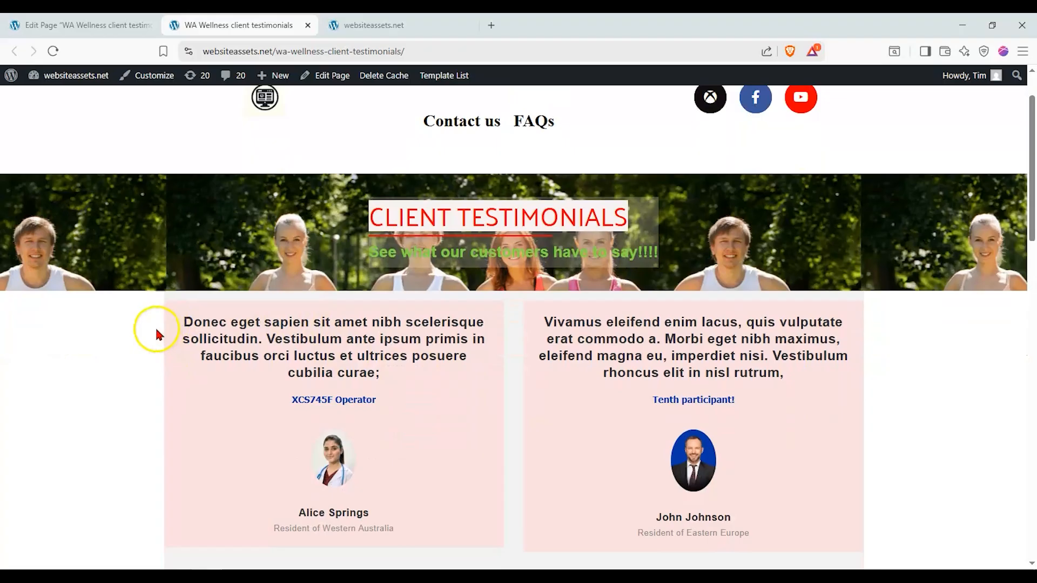
pyautogui.scroll(-1, 157, 333)
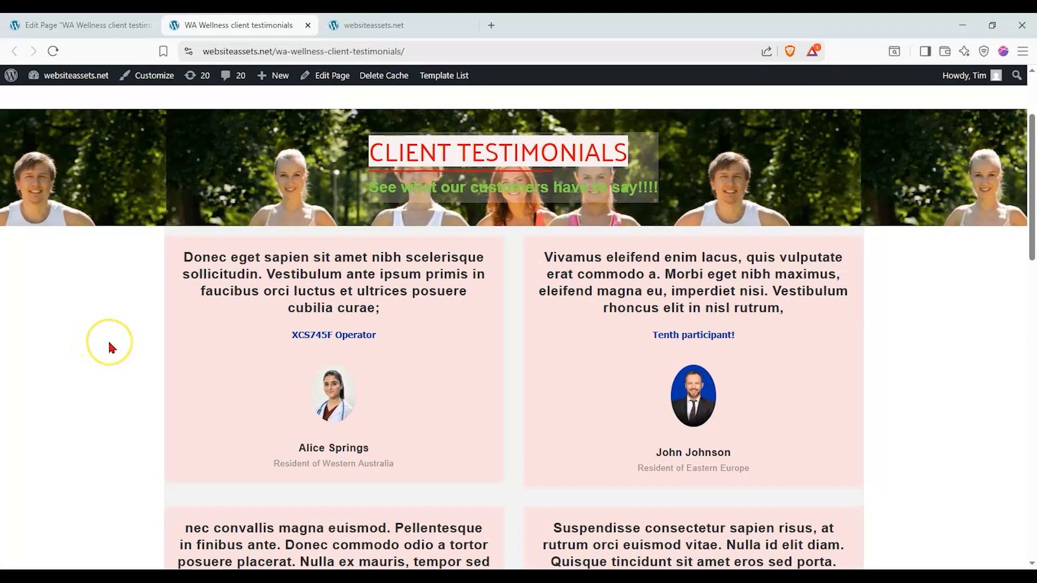
pyautogui.scroll(1, 109, 346)
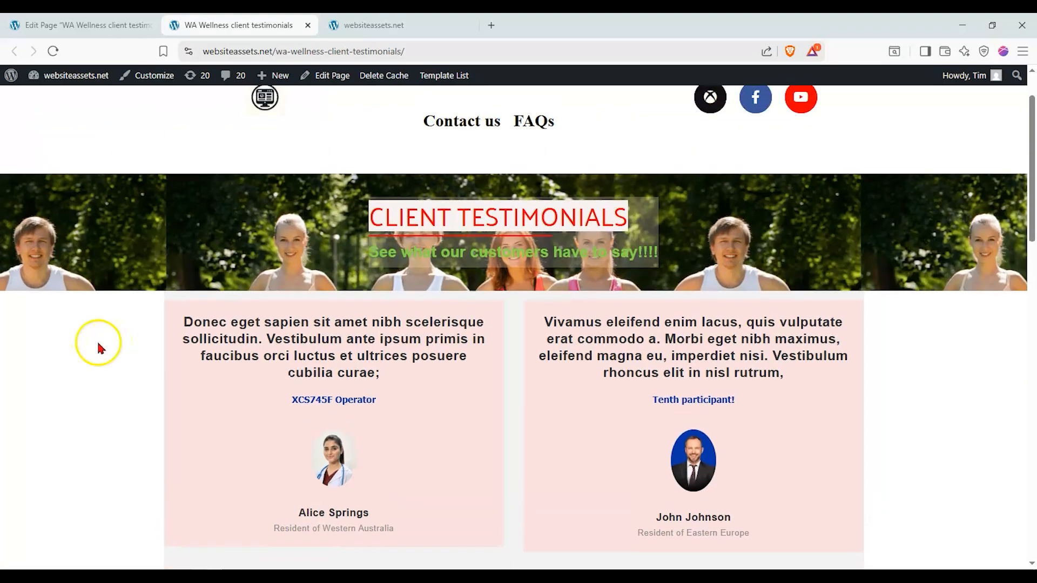
pyautogui.scroll(-1, 92, 330)
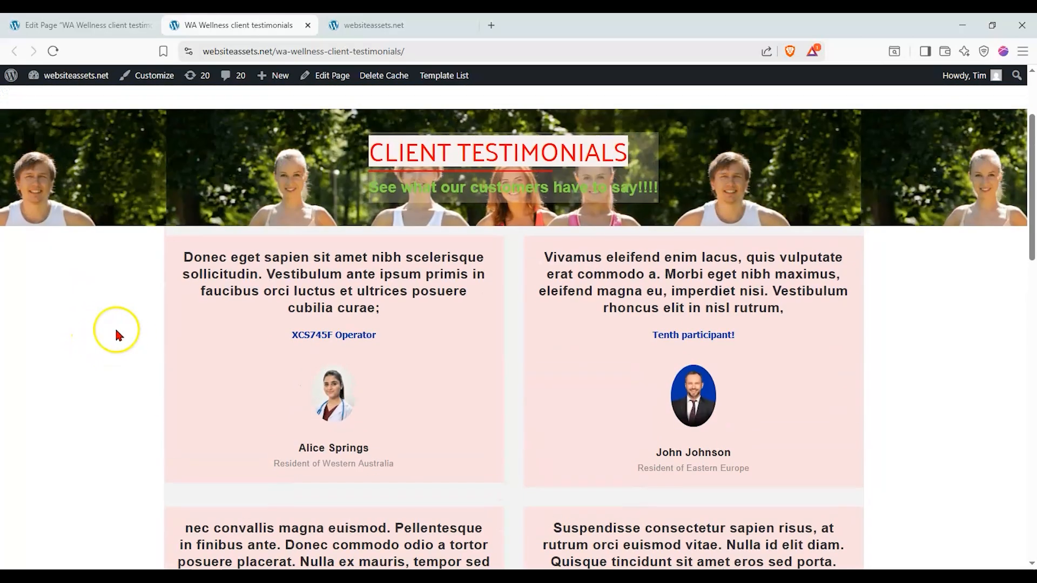
pyautogui.scroll(1, 319, 322)
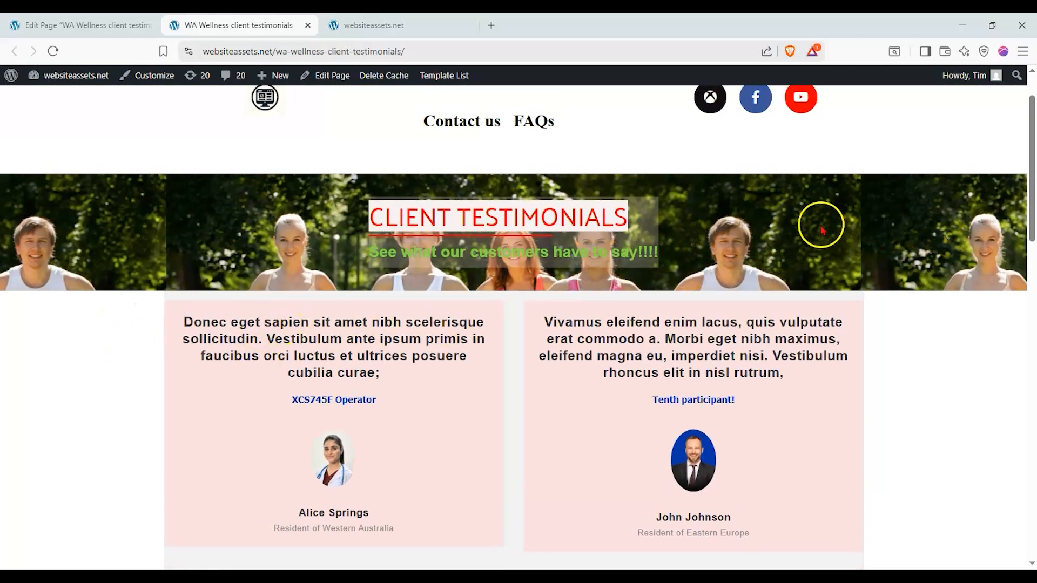
pyautogui.scroll(-1, 578, 244)
pyautogui.scroll(-2, 391, 265)
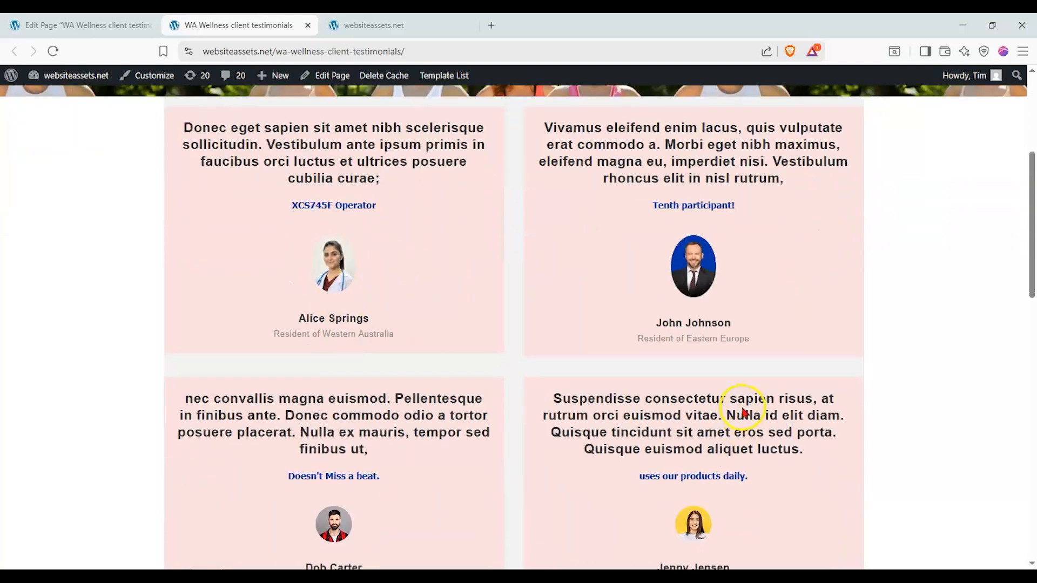
pyautogui.scroll(-2, 737, 411)
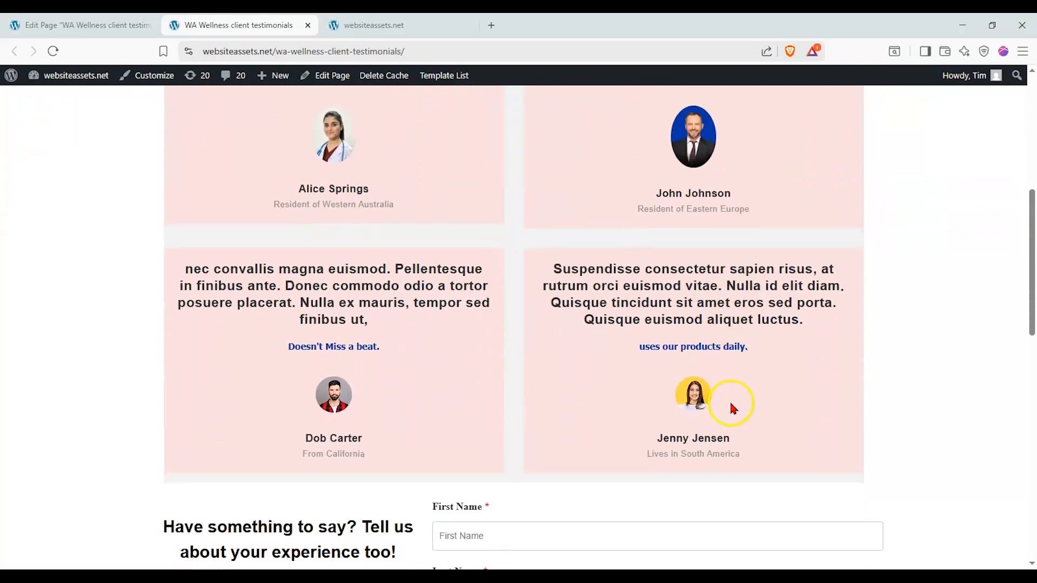
pyautogui.scroll(1, 631, 313)
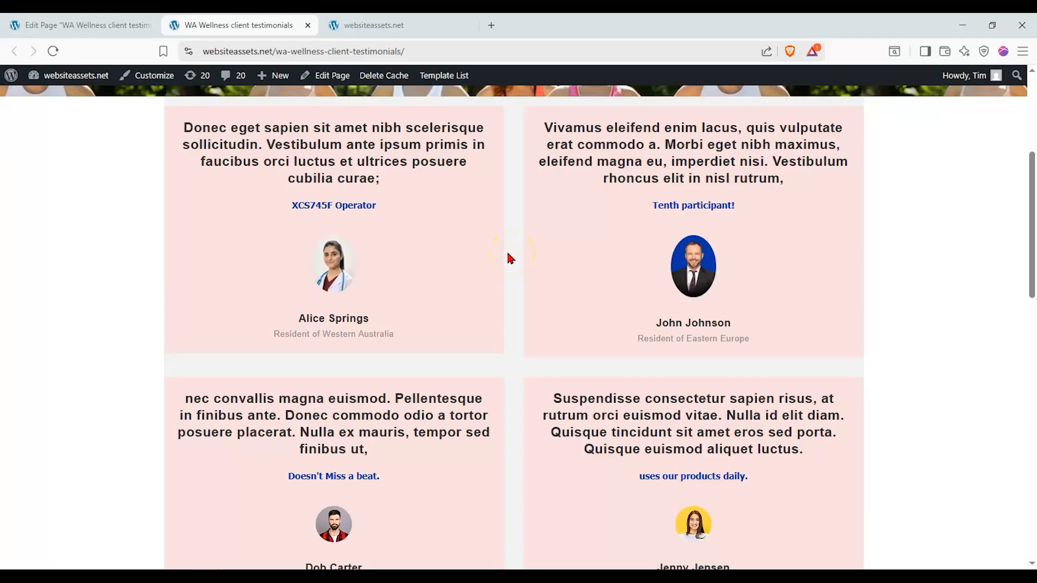
pyautogui.scroll(-1, 502, 251)
pyautogui.scroll(1, 504, 243)
pyautogui.scroll(-3, 492, 252)
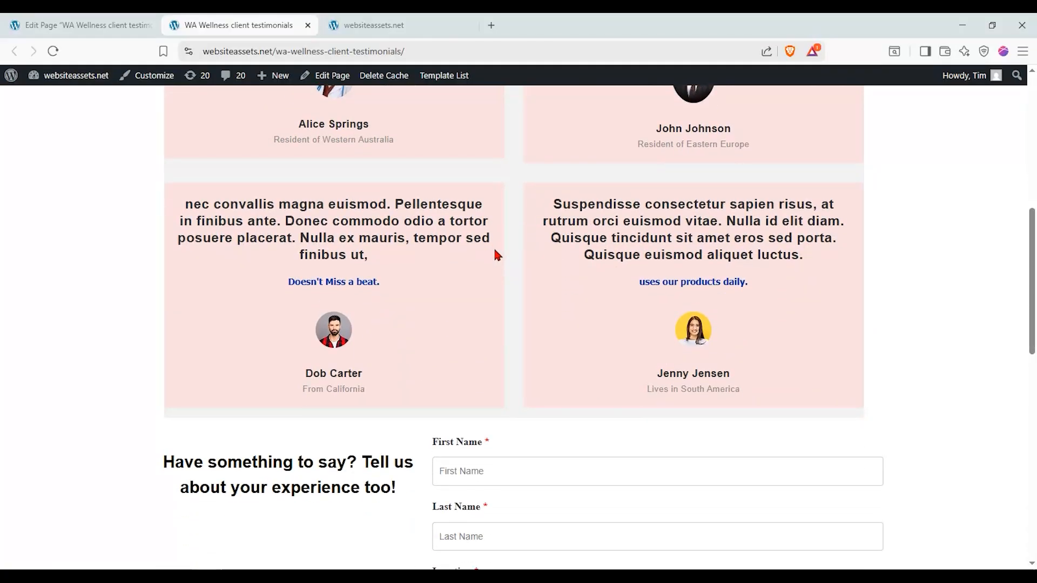
# - Examine the published feedback form from First Name to Submit and its placement beneath the testimonials grid
pyautogui.scroll(-4, 494, 254)
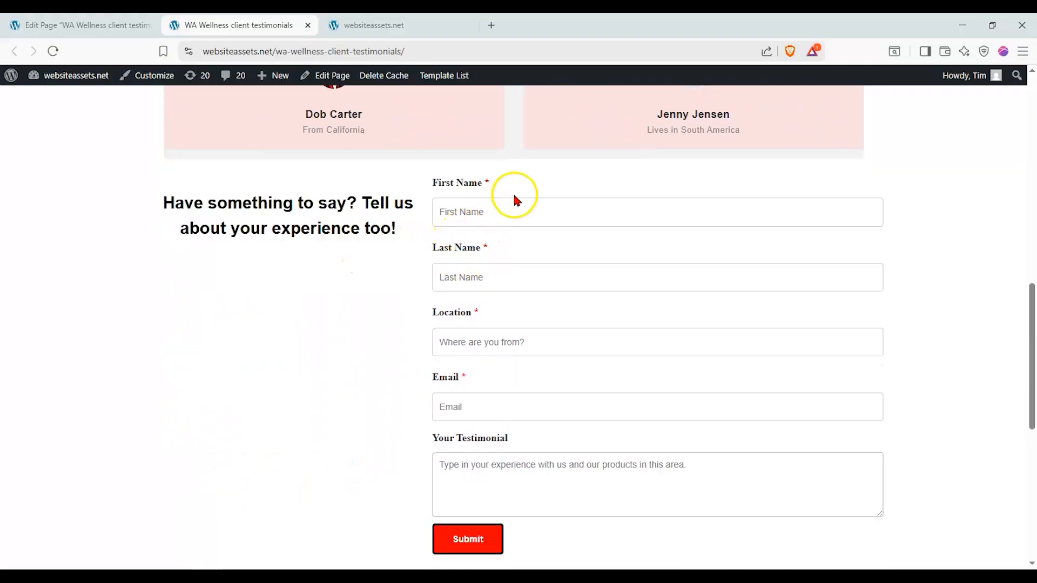
pyautogui.scroll(-2, 554, 245)
pyautogui.scroll(1, 554, 244)
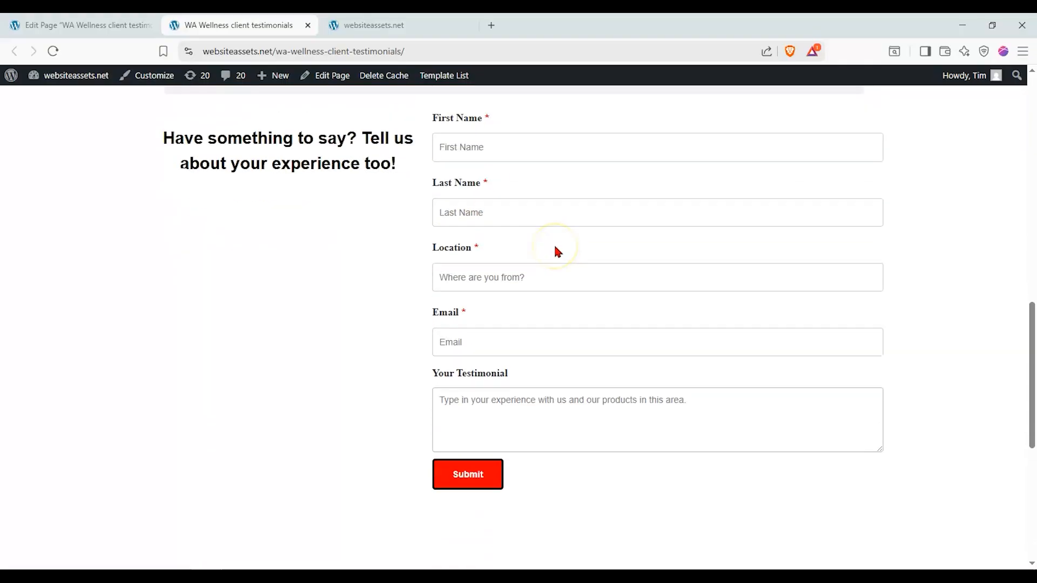
pyautogui.scroll(2, 557, 260)
pyautogui.scroll(1, 555, 266)
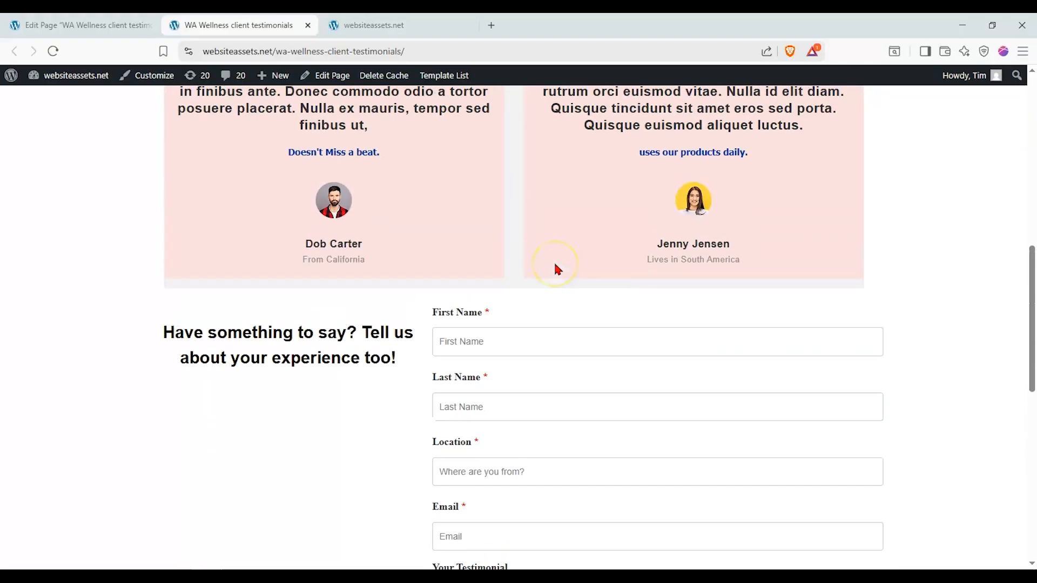
pyautogui.scroll(-2, 559, 262)
pyautogui.scroll(5, 560, 262)
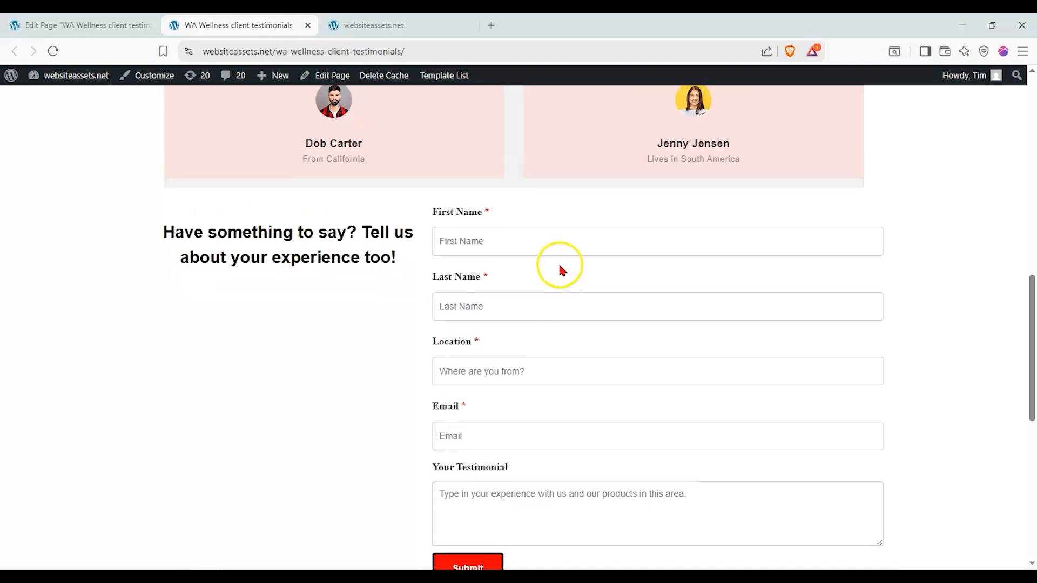
pyautogui.scroll(6, 559, 263)
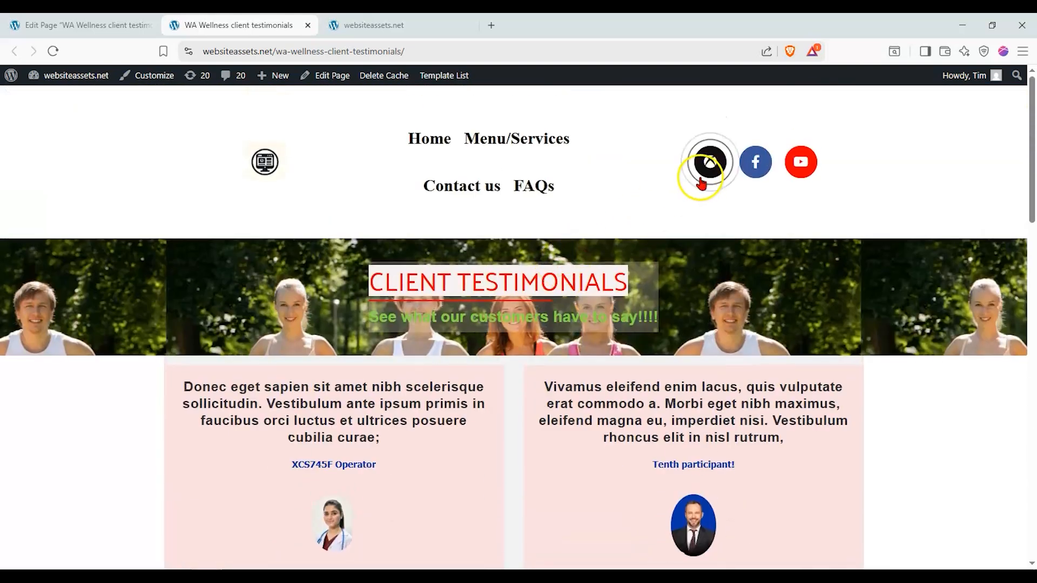
pyautogui.scroll(-12, 675, 296)
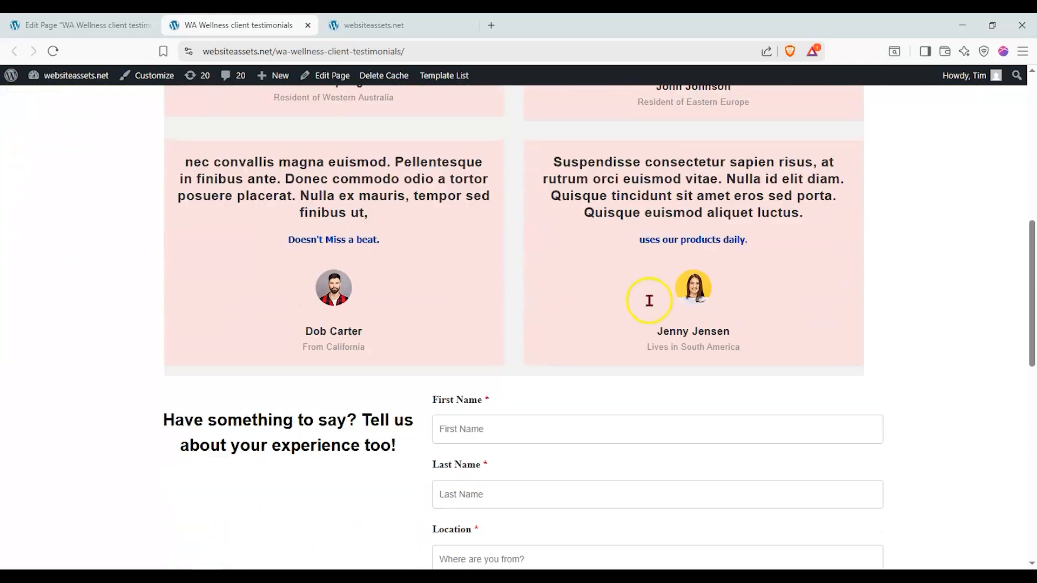
pyautogui.scroll(1, 634, 302)
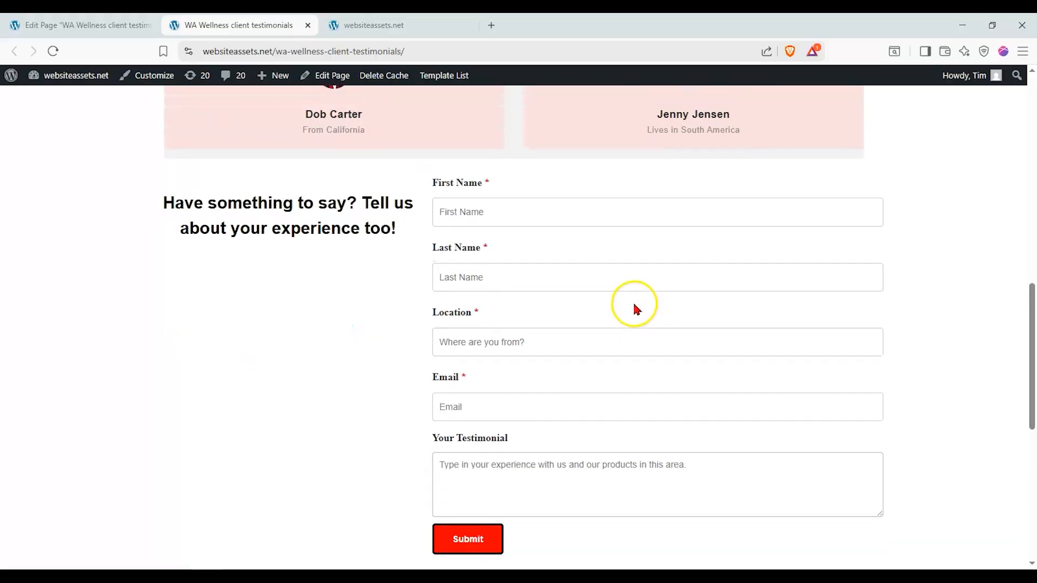
pyautogui.scroll(5, 641, 303)
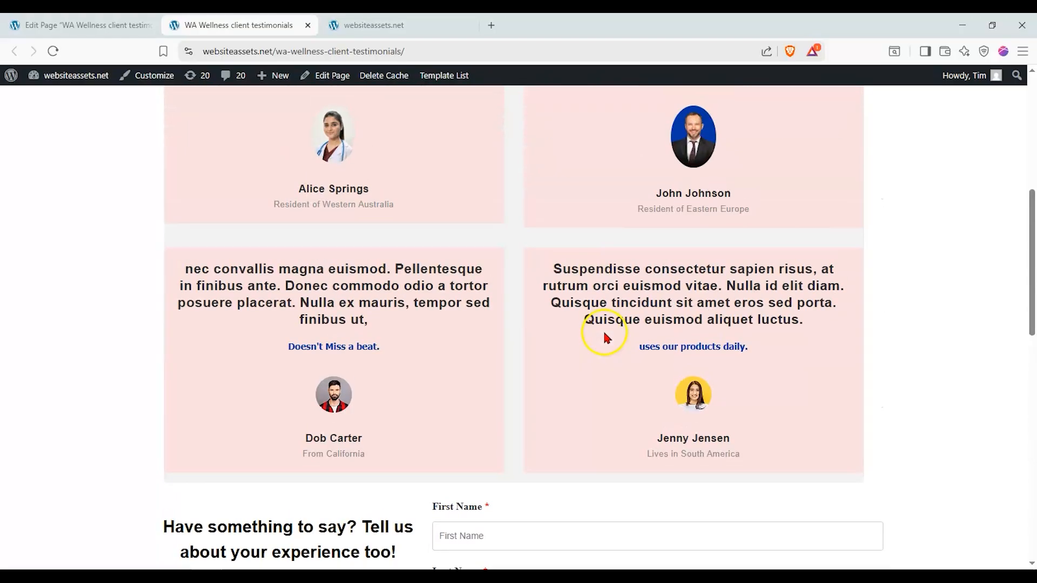
pyautogui.scroll(-5, 602, 336)
pyautogui.scroll(6, 597, 331)
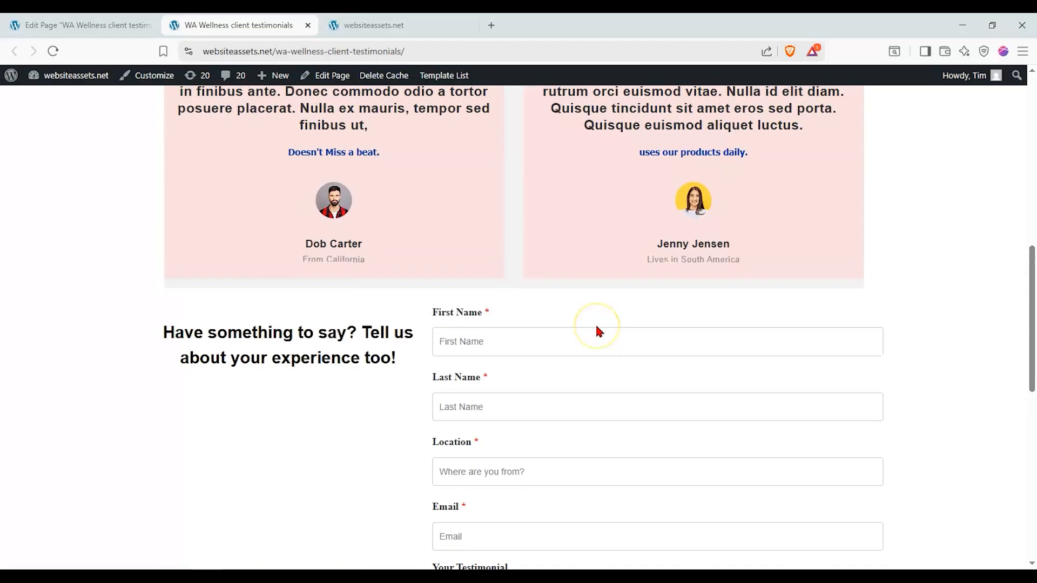
pyautogui.scroll(-2, 517, 339)
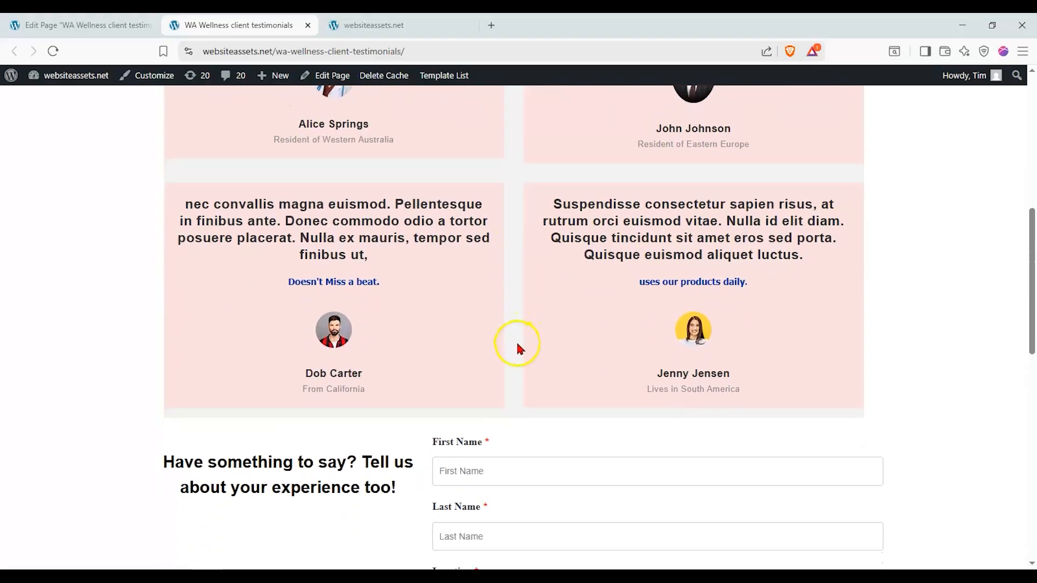
pyautogui.scroll(6, 517, 339)
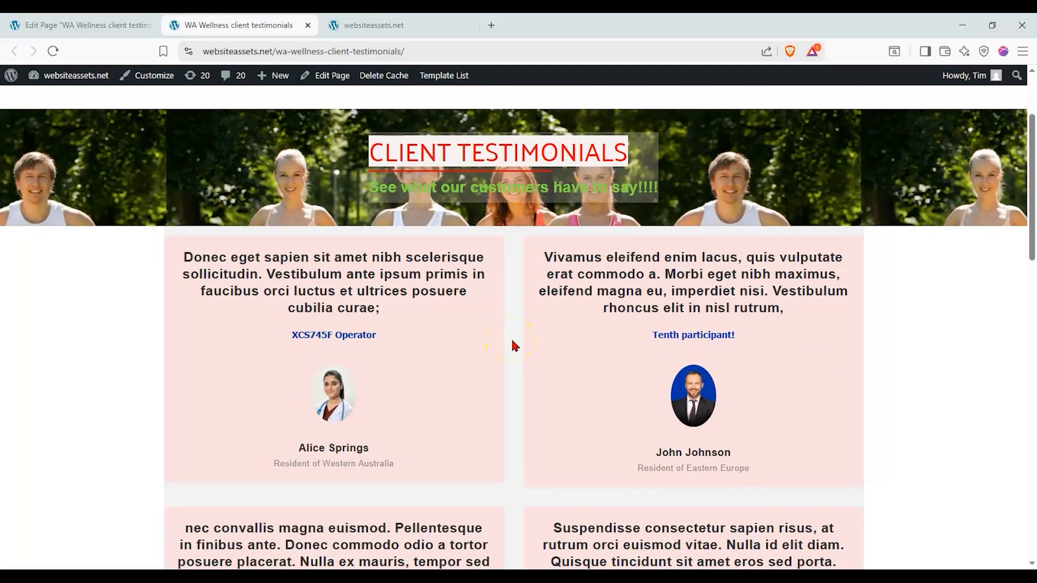
pyautogui.scroll(-8, 512, 342)
pyautogui.scroll(-4, 514, 335)
pyautogui.scroll(12, 514, 335)
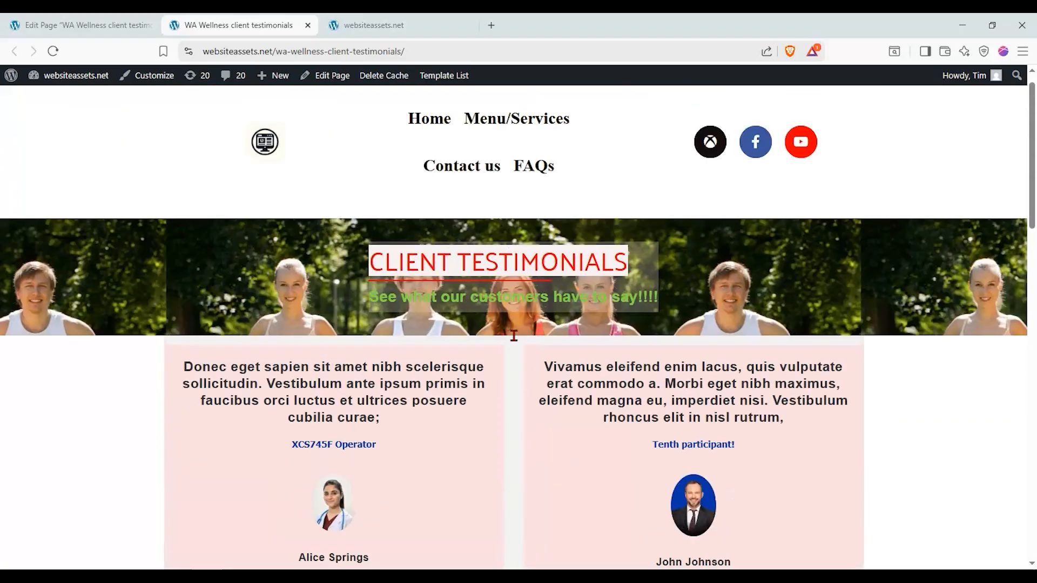
pyautogui.scroll(-8, 513, 336)
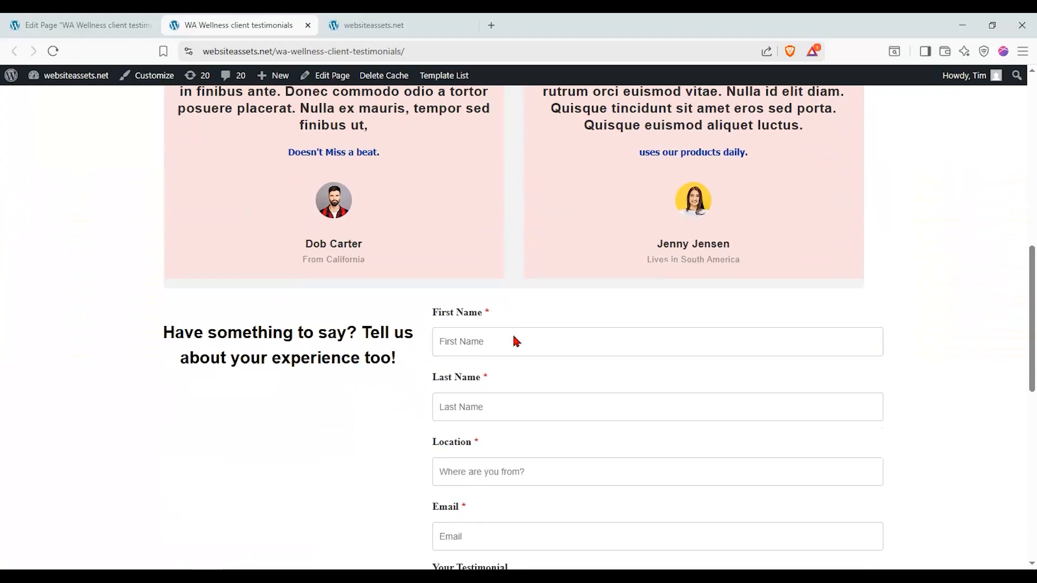
pyautogui.scroll(-2, 514, 342)
pyautogui.scroll(12, 511, 340)
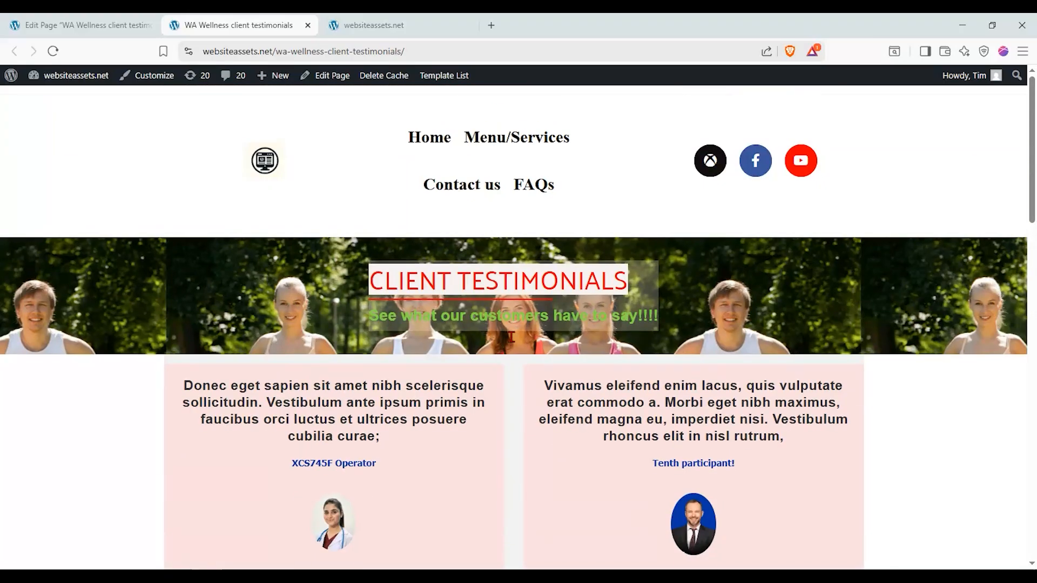
pyautogui.scroll(-11, 511, 340)
pyautogui.scroll(12, 513, 342)
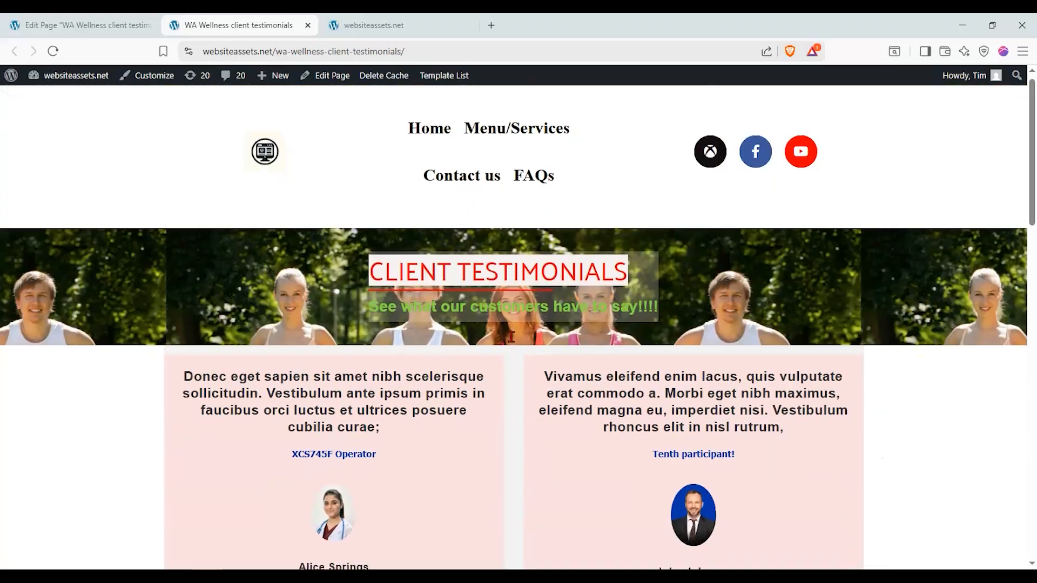
pyautogui.scroll(-11, 511, 337)
pyautogui.scroll(12, 510, 335)
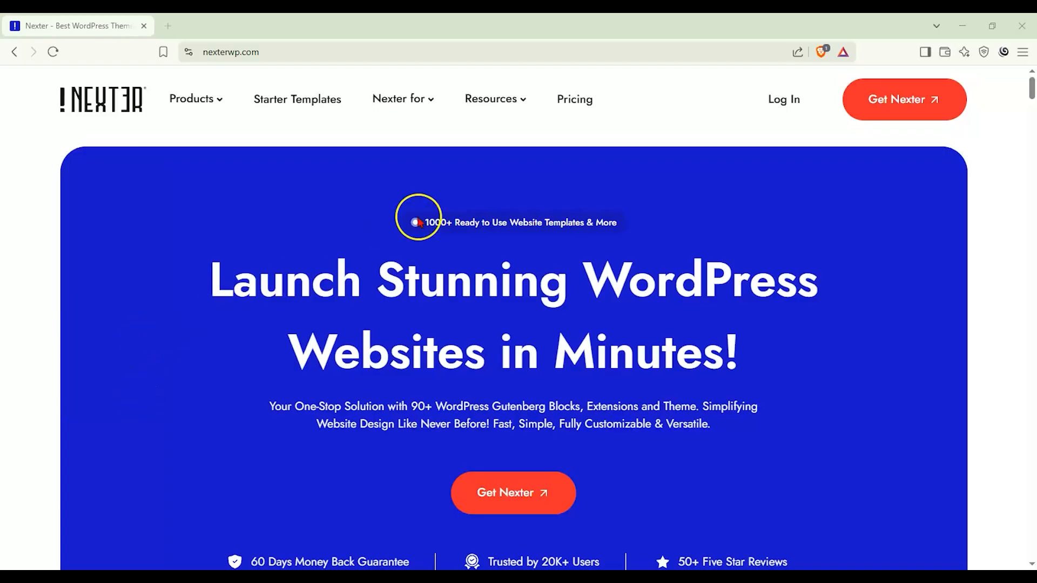
# - Open the pricing page on the Nexter website and compare the Starter, Studio and Professional plans
pyautogui.click(562, 105)
pyautogui.scroll(-3, 43, 241)
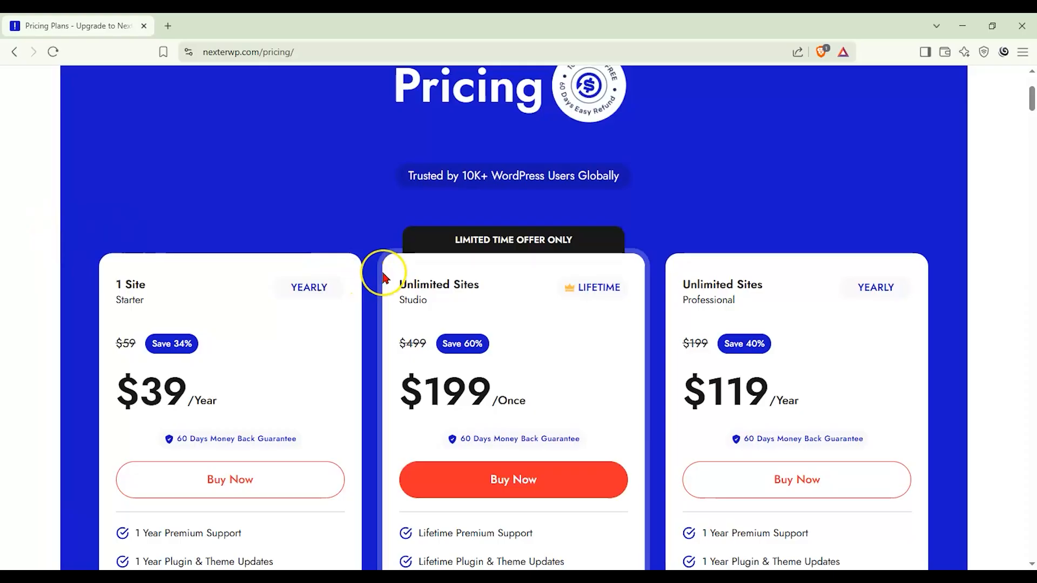
pyautogui.scroll(-1, 378, 278)
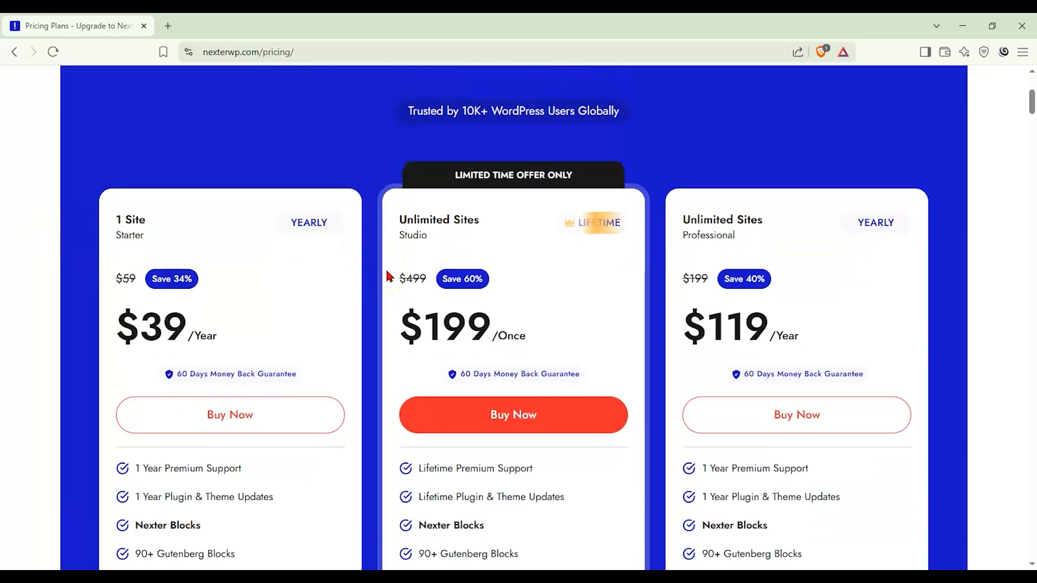